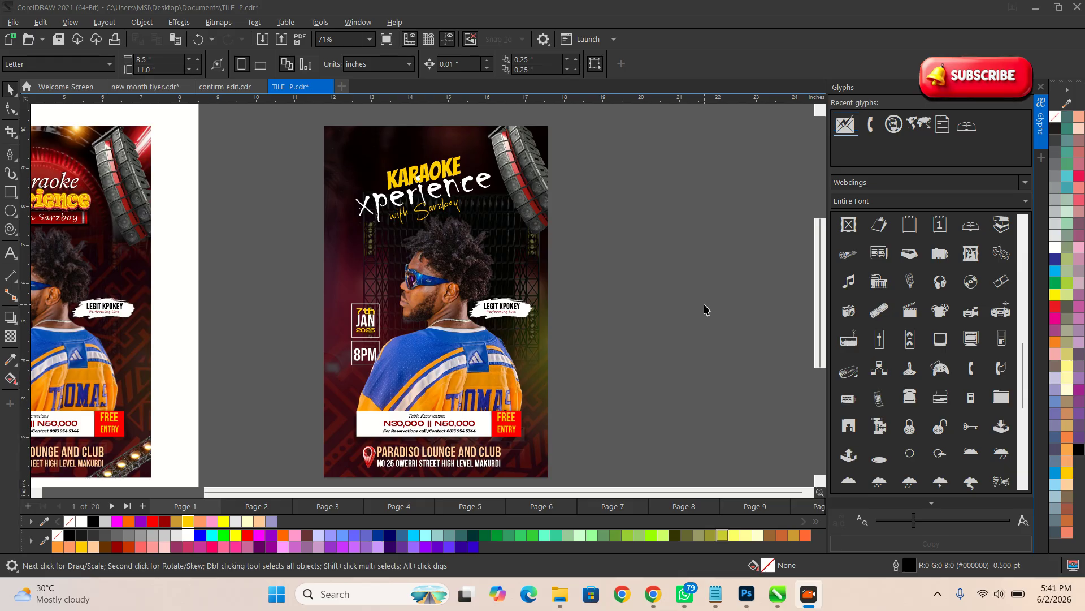
Examine the finished karaoke flyer up close, including its title, artist, date, reservation prices, and venue details.
scroll(574, 271, "down", 3)
scroll(502, 373, "up", 4)
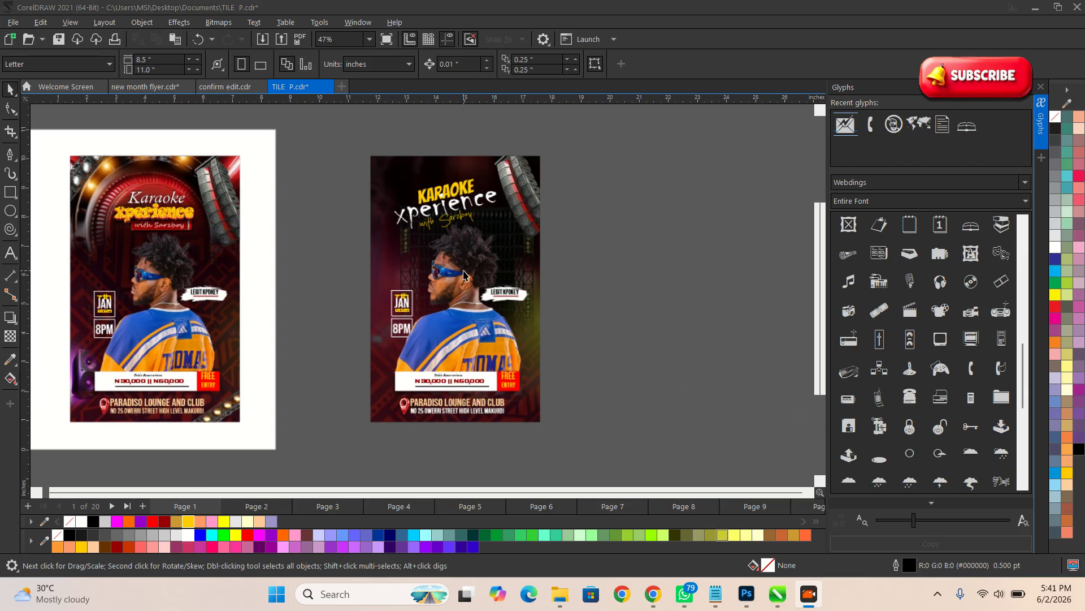
scroll(502, 369, "up", 5)
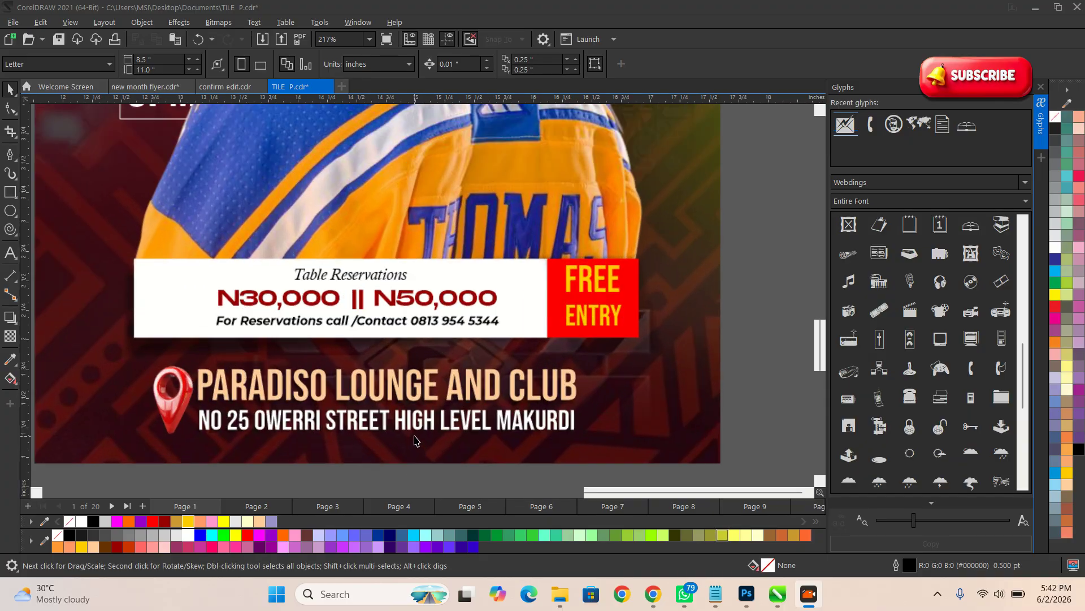
scroll(400, 405, "down", 7)
scroll(431, 294, "up", 2)
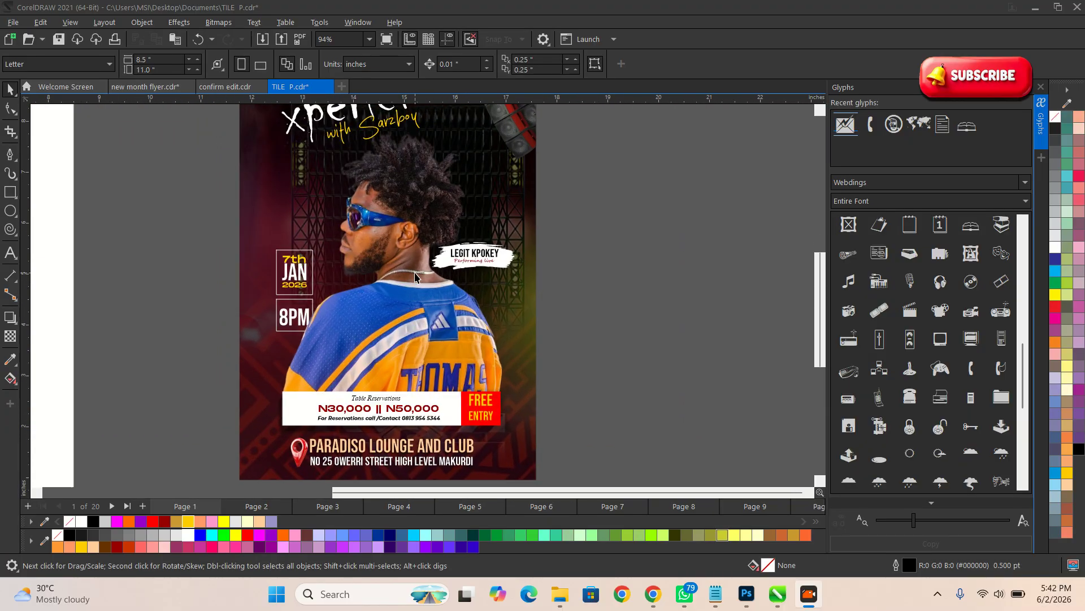
scroll(431, 294, "down", 3)
scroll(421, 203, "up", 5)
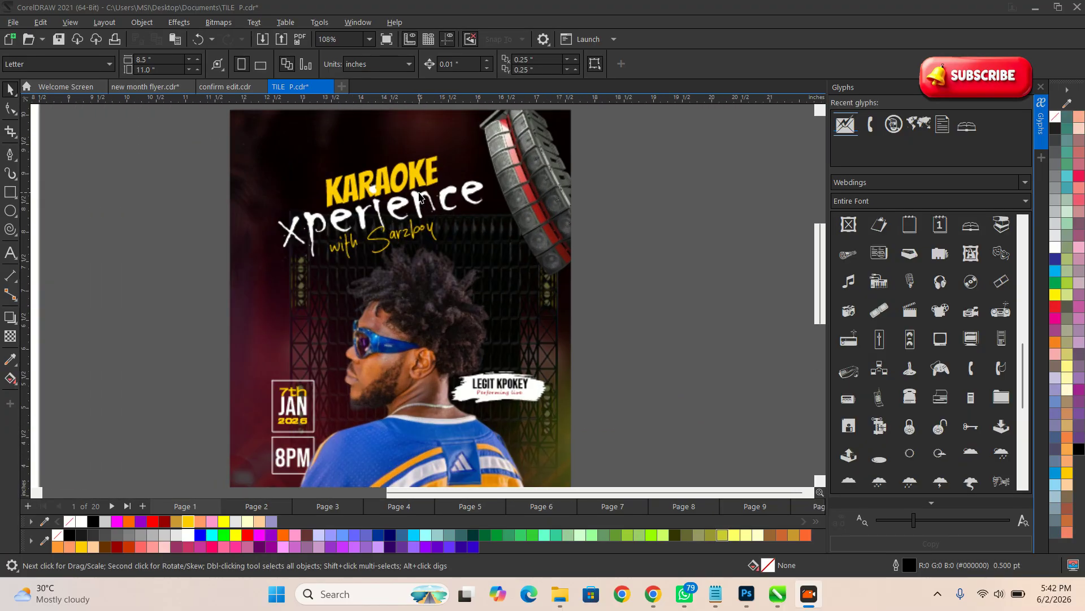
scroll(420, 203, "down", 2)
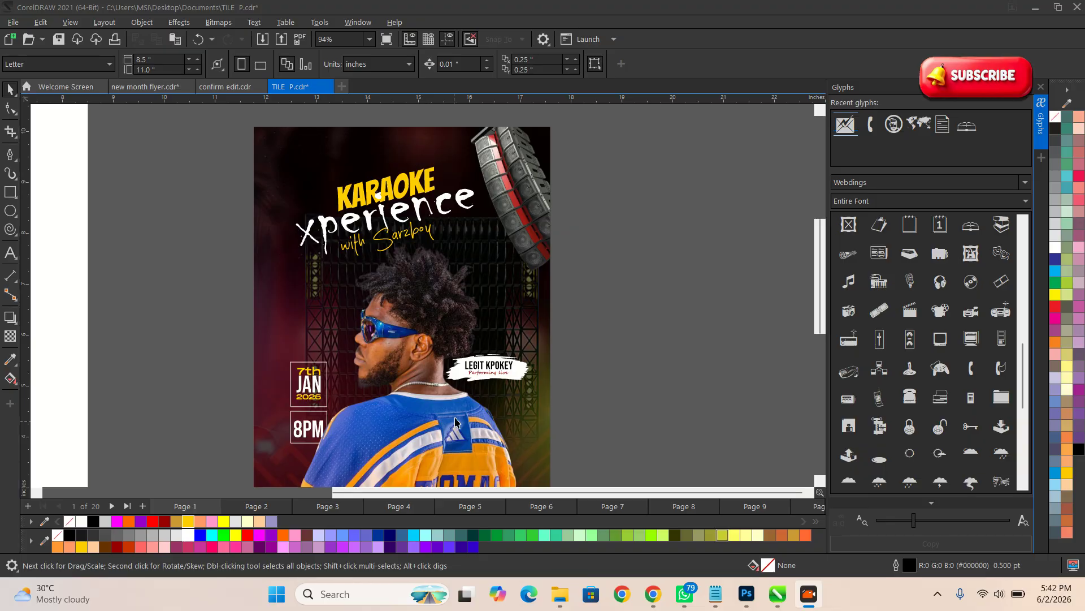
scroll(455, 421, "down", 3)
scroll(407, 384, "up", 4)
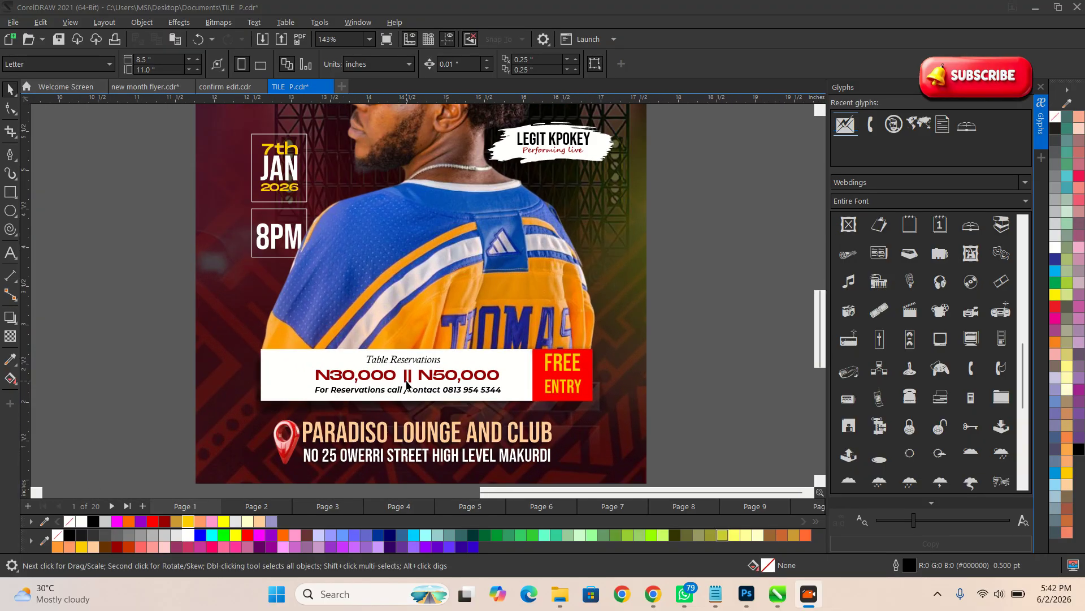
scroll(407, 384, "down", 1)
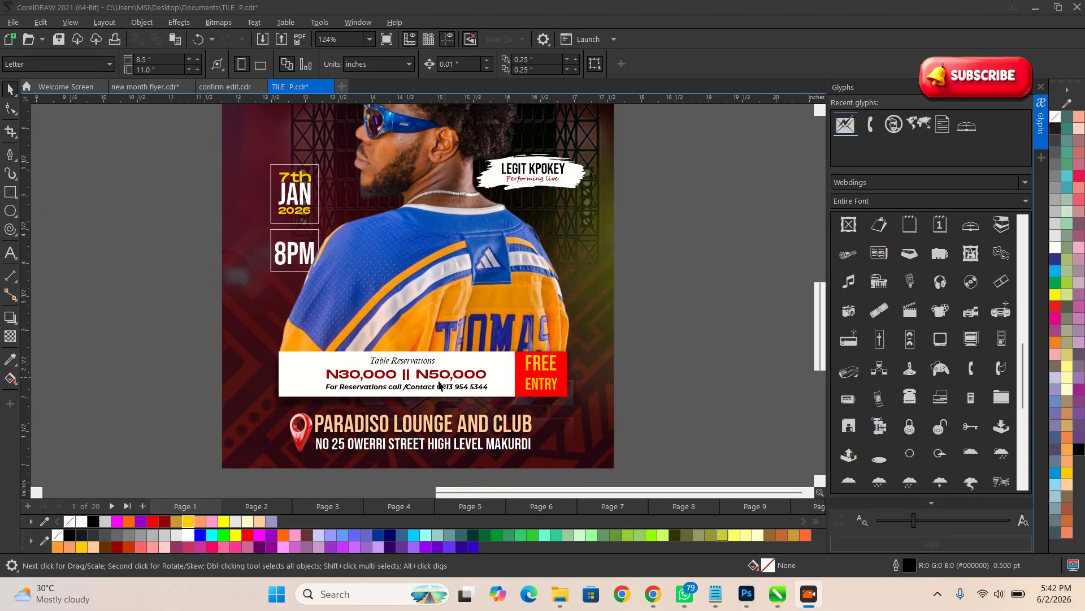
scroll(439, 385, "down", 4)
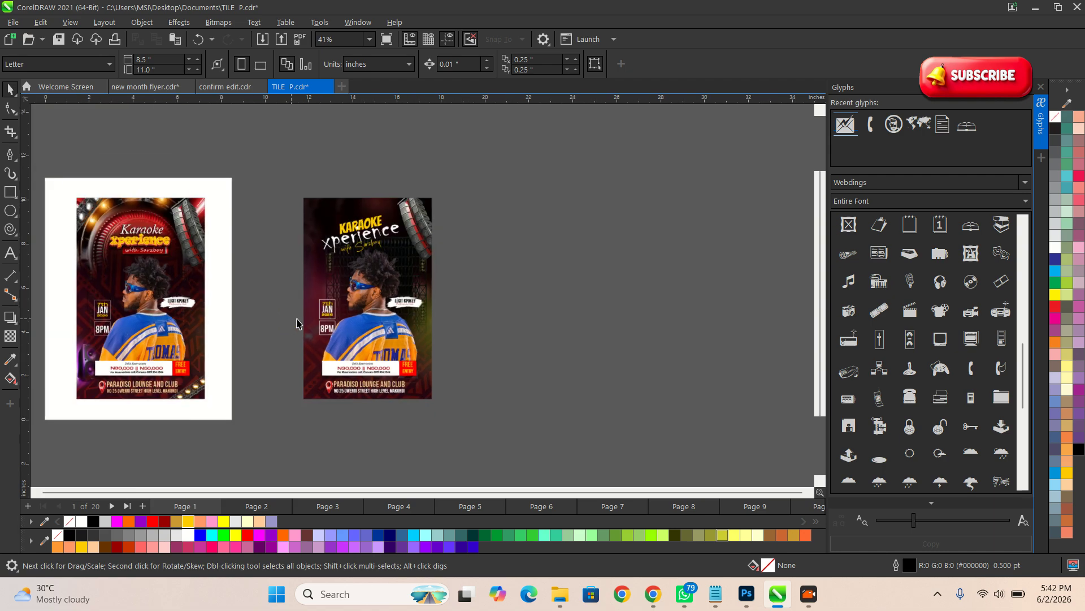
Draw a portrait rectangle about 6.34 by 9.1 inches beside the finished flyer and move it slightly closer to the flyer.
scroll(296, 323, "up", 2)
left_click(10, 193)
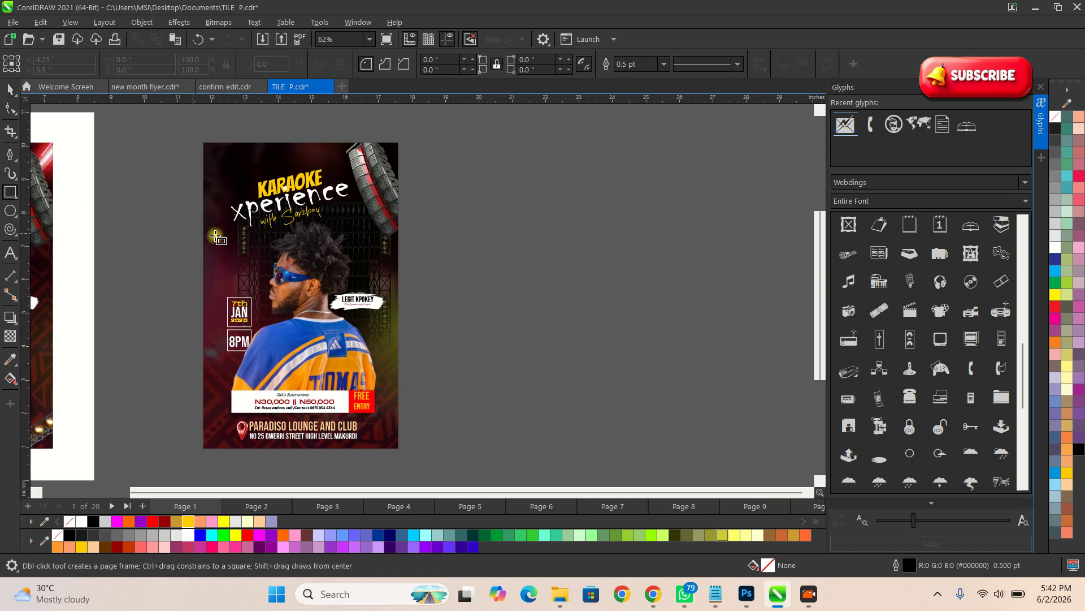
left_click_drag(444, 141, 657, 446)
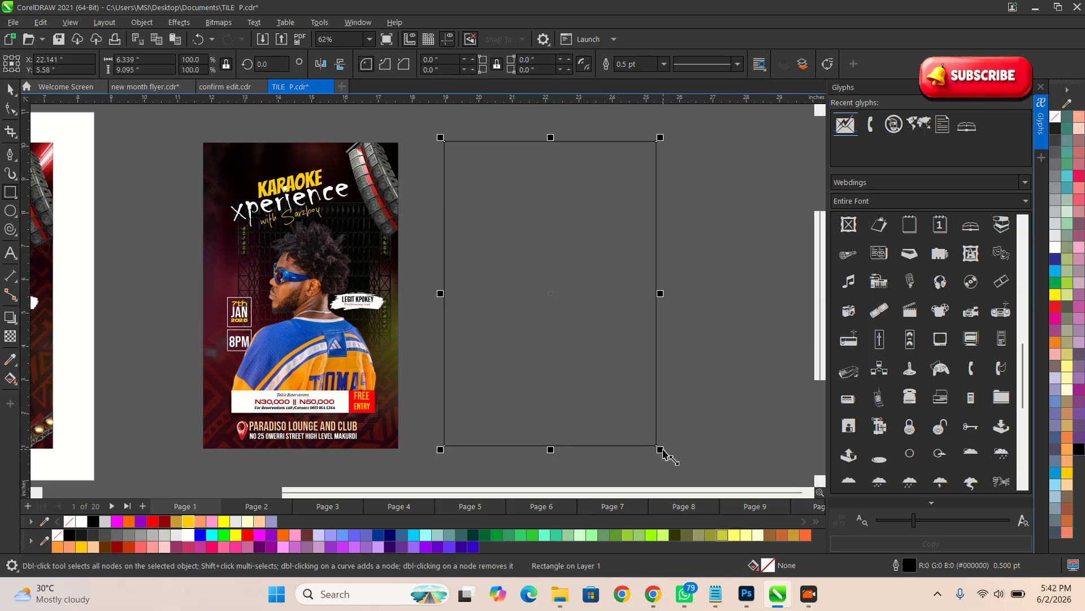
left_click(11, 93)
left_click(552, 254)
left_click(728, 303)
left_click_drag(559, 264, 540, 262)
left_click(696, 281)
left_click(547, 255)
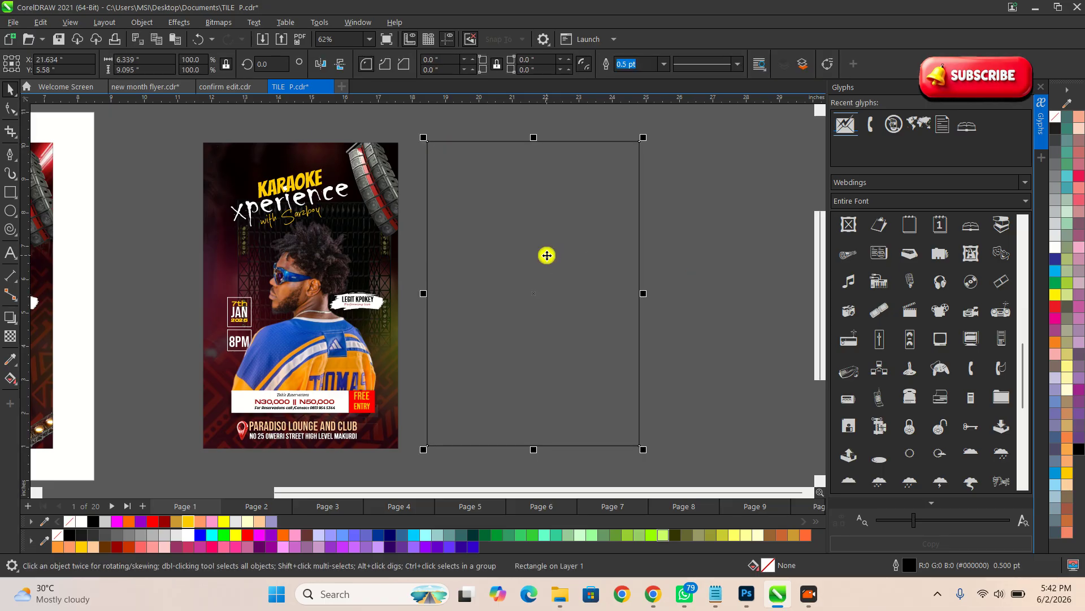
left_click(180, 206)
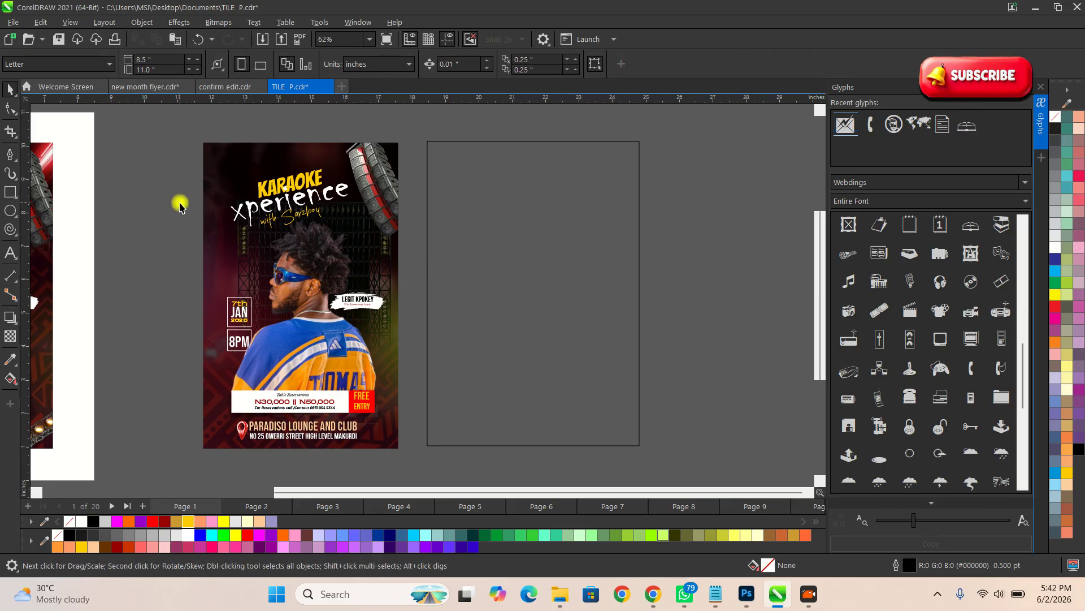
left_click(490, 229)
left_click(682, 262)
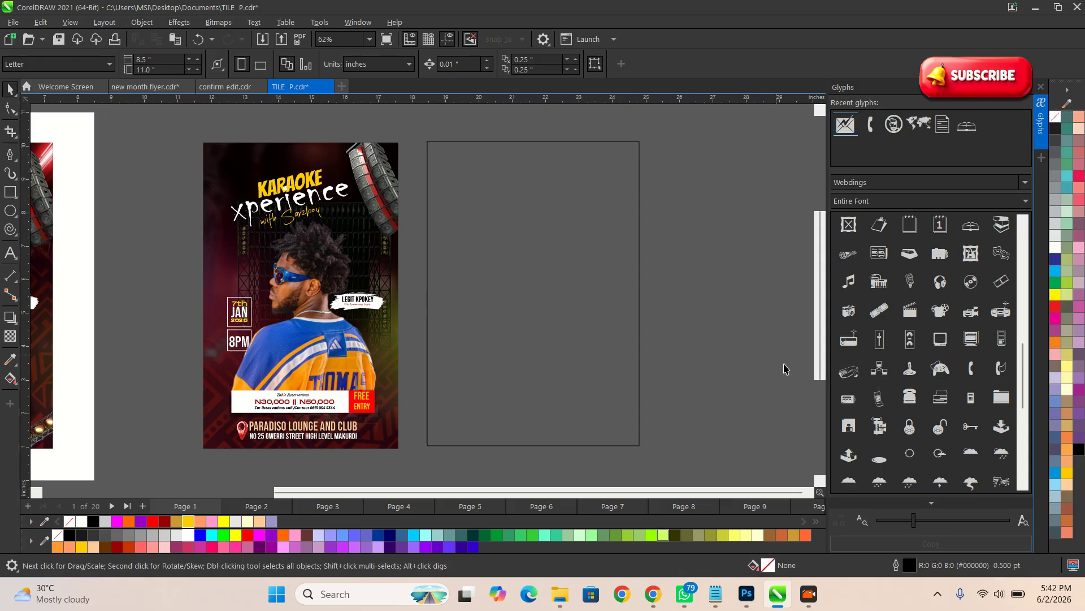
Copy the BACKGROUND, BACKGROUND 2, SPEAKERS and artist images from the desktop and paste them into the CorelDRAW document.
left_click(1084, 609)
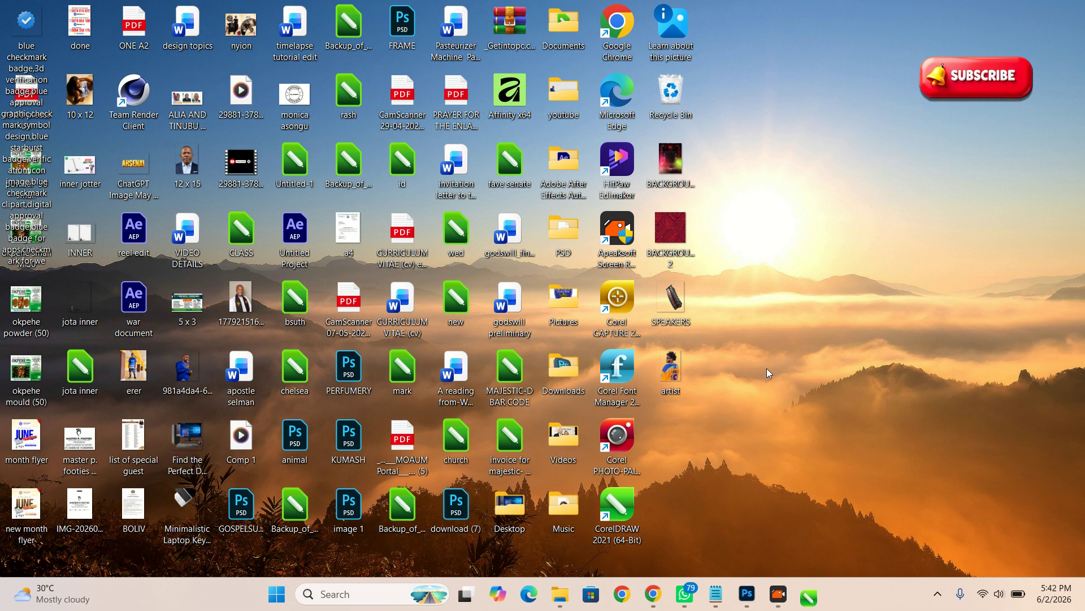
left_click_drag(735, 428, 656, 145)
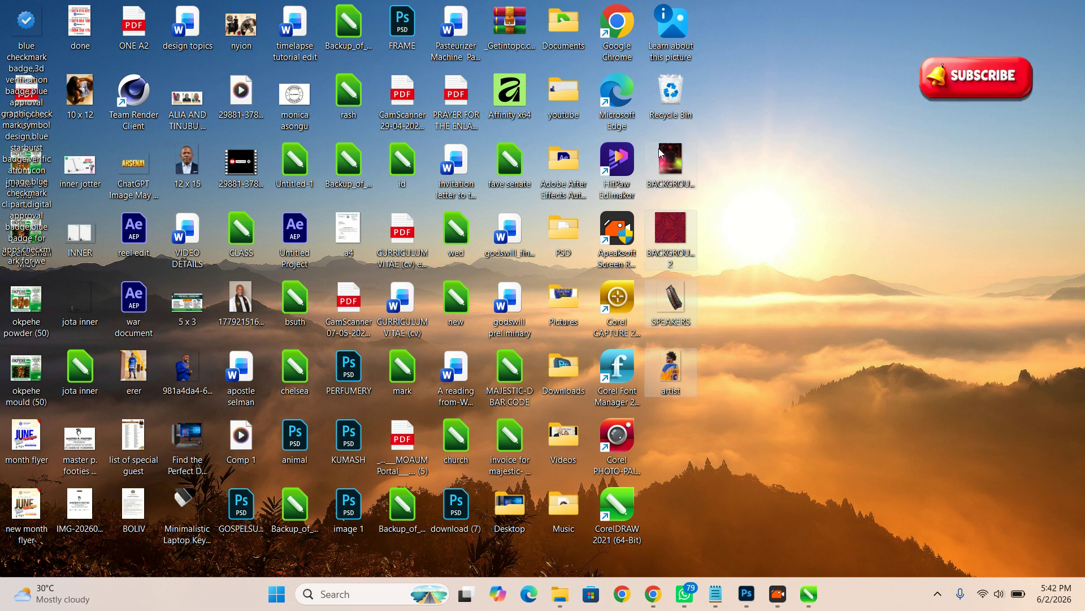
right_click(665, 164)
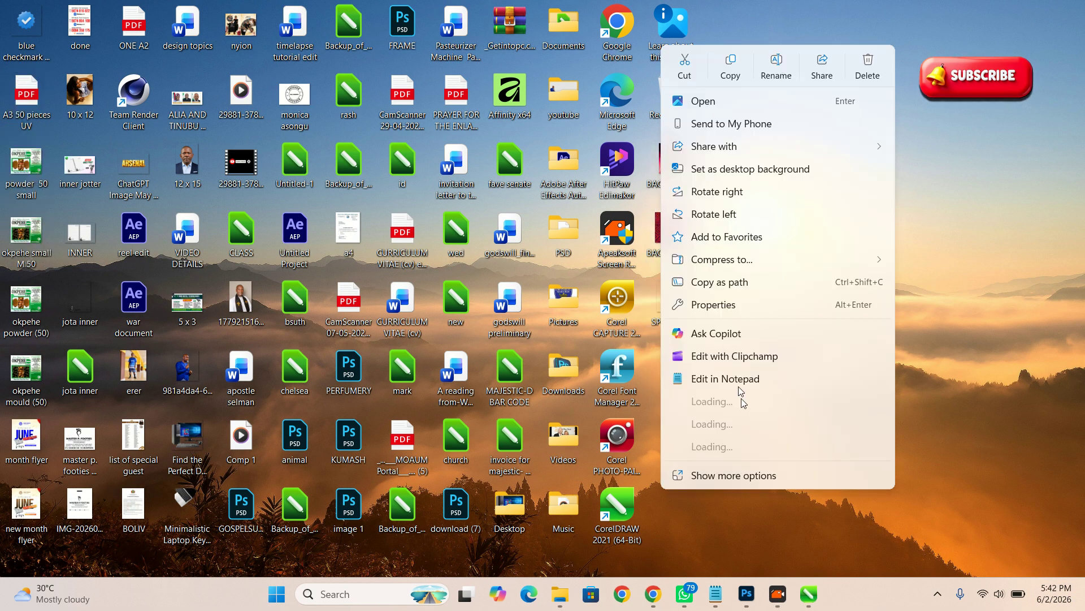
left_click(725, 69)
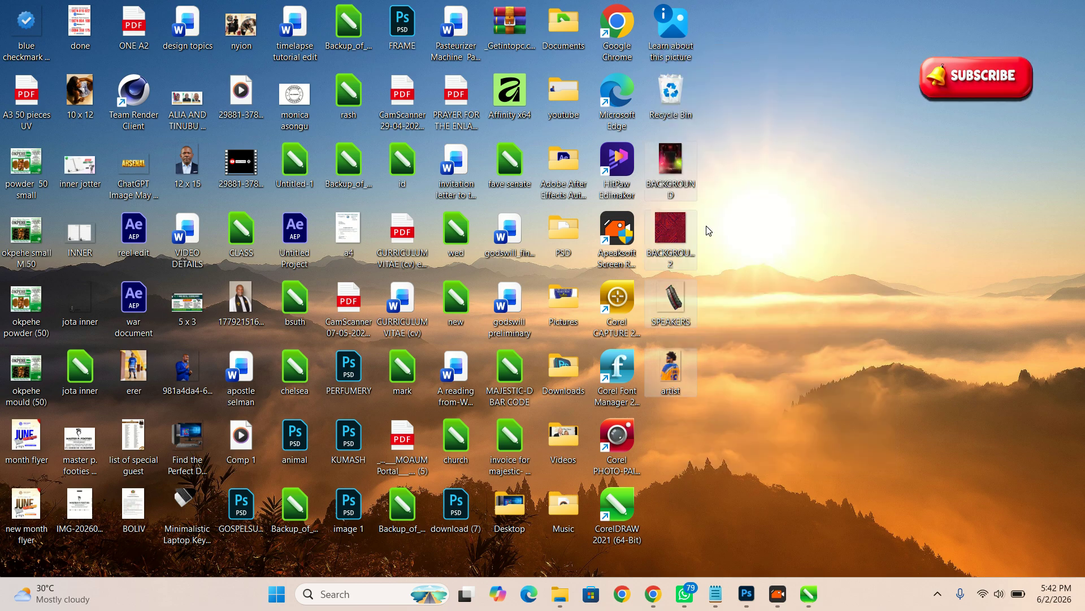
key("alt+Tab")
scroll(503, 266, "down", 2)
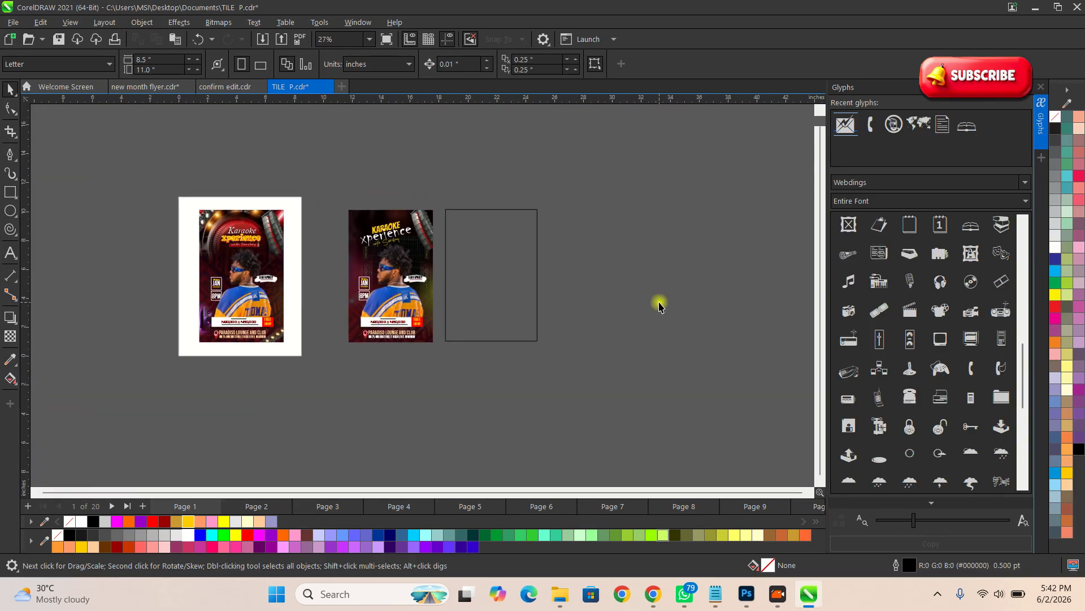
key("ctrl+v")
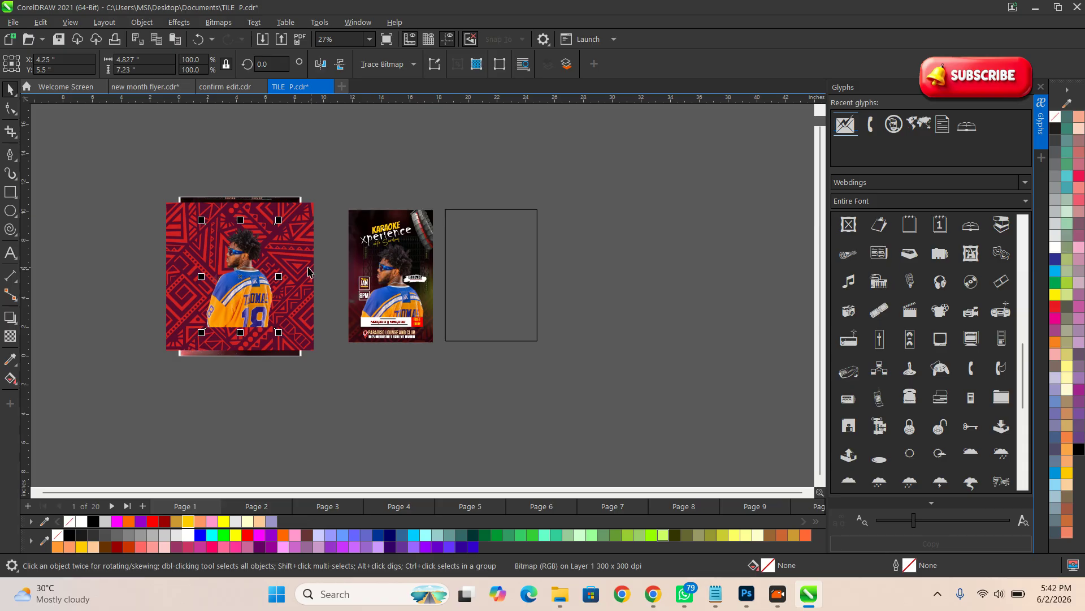
Move the artist cutout, the speakers and the stage background off the page into the empty area beyond the rectangle.
left_click_drag(256, 249, 654, 230)
left_click(207, 271)
left_click_drag(238, 298, 636, 404)
left_click(238, 281)
left_click_drag(237, 281, 715, 215)
scroll(546, 256, "up", 2)
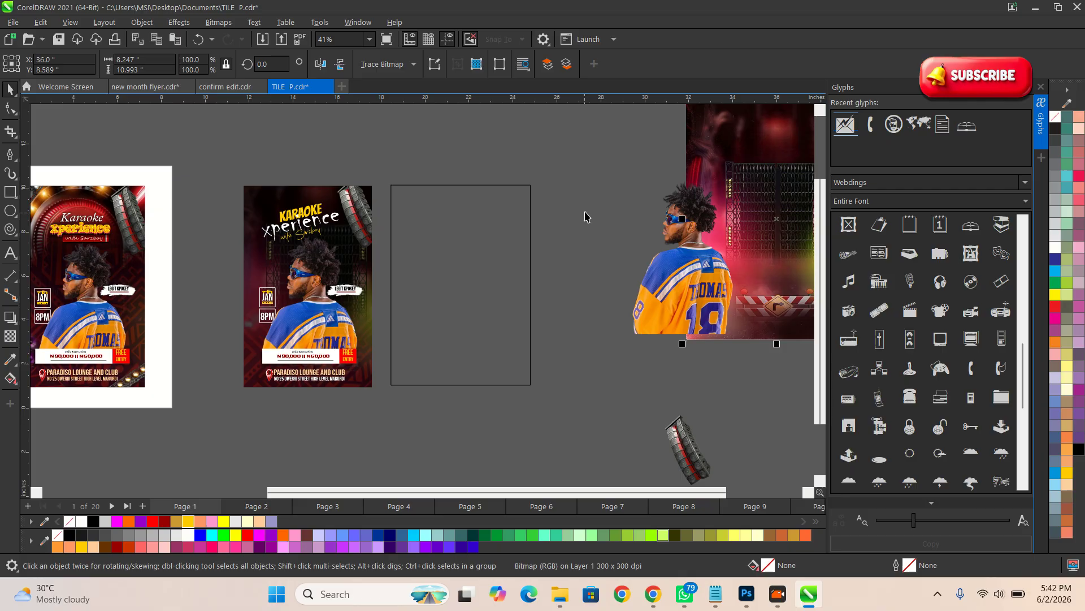
PowerClip the stage background image inside the empty rectangle.
left_click_drag(736, 132, 433, 253)
scroll(492, 256, "down", 4)
scroll(632, 231, "up", 2)
key("Escape")
left_click(488, 293)
scroll(425, 287, "up", 3)
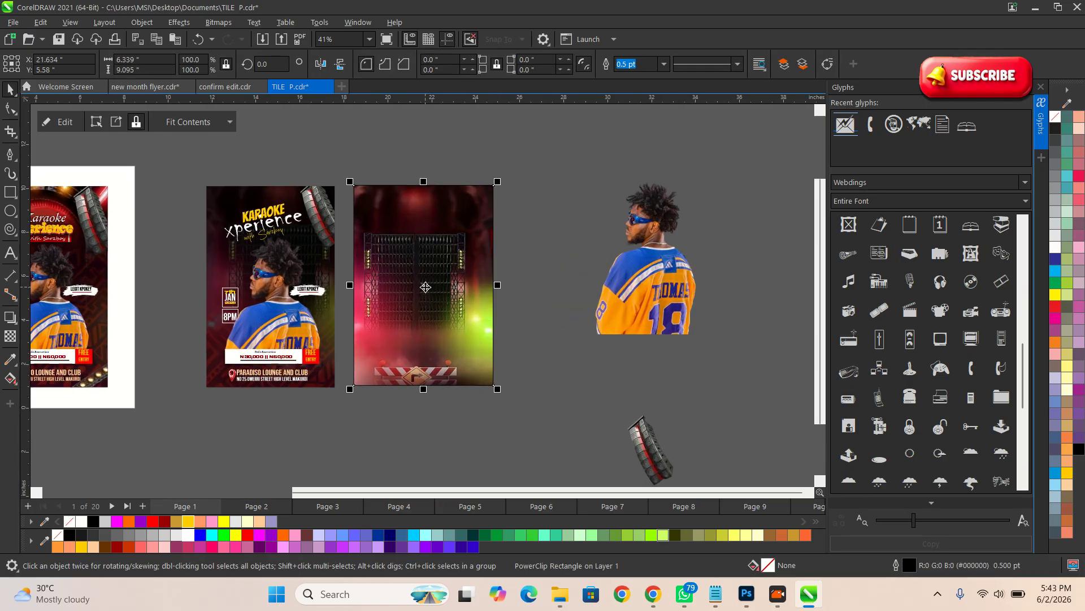
Reposition the clipped stage background over the frame, scale it to about 92%, and finish editing the PowerClip.
double_click(437, 255)
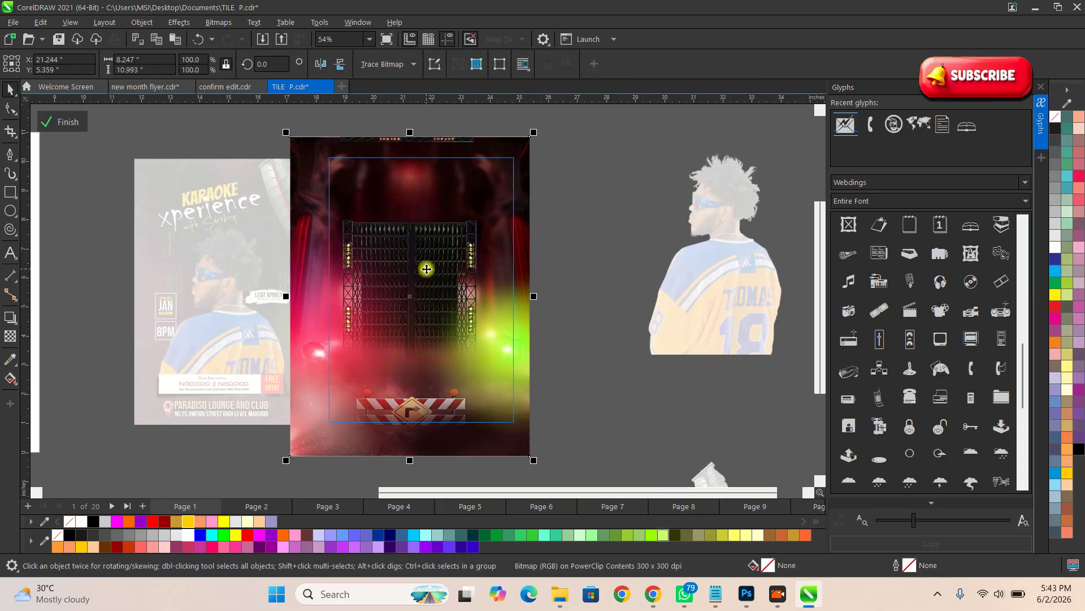
left_click_drag(427, 269, 449, 267)
mouse_move(556, 458)
left_mouse_down()
mouse_move(467, 388)
mouse_move(547, 439)
left_mouse_up()
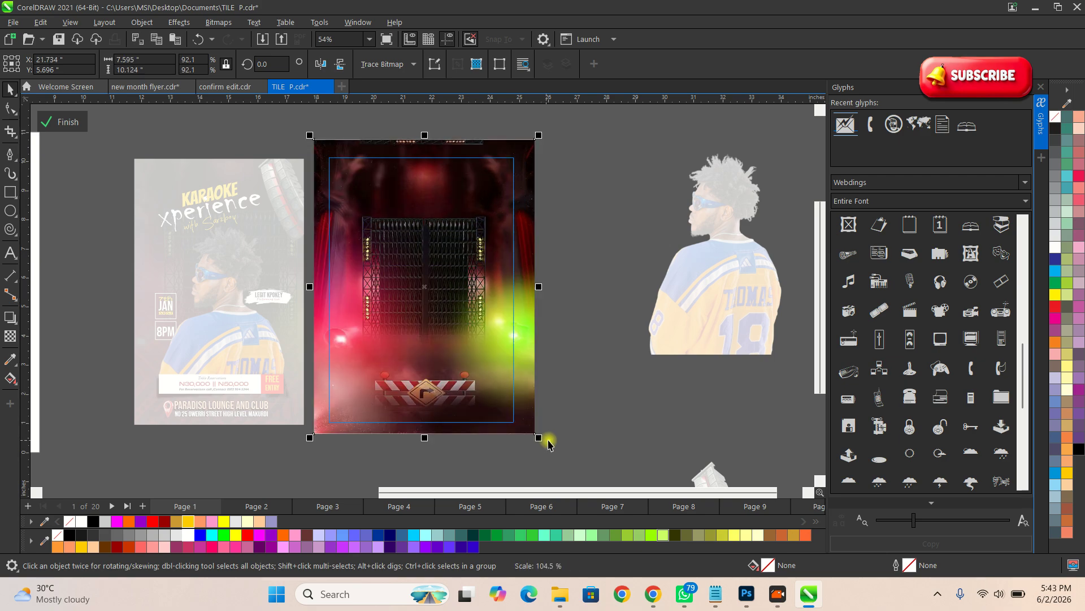
left_click(499, 359)
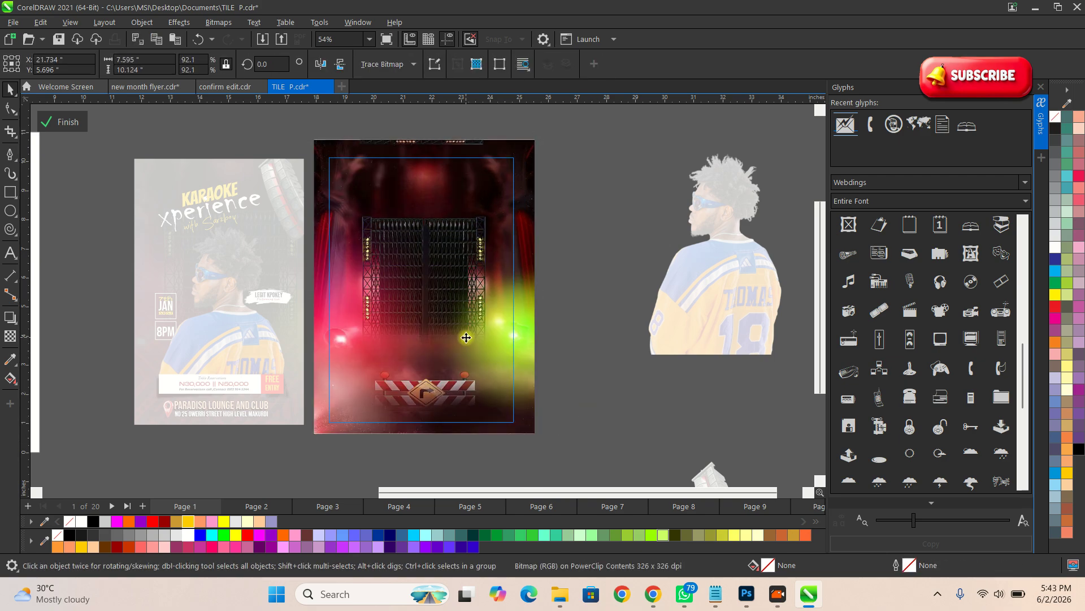
left_click(68, 121)
Set the outline width of the new flyer's PowerClip rectangle to None.
left_click(462, 206)
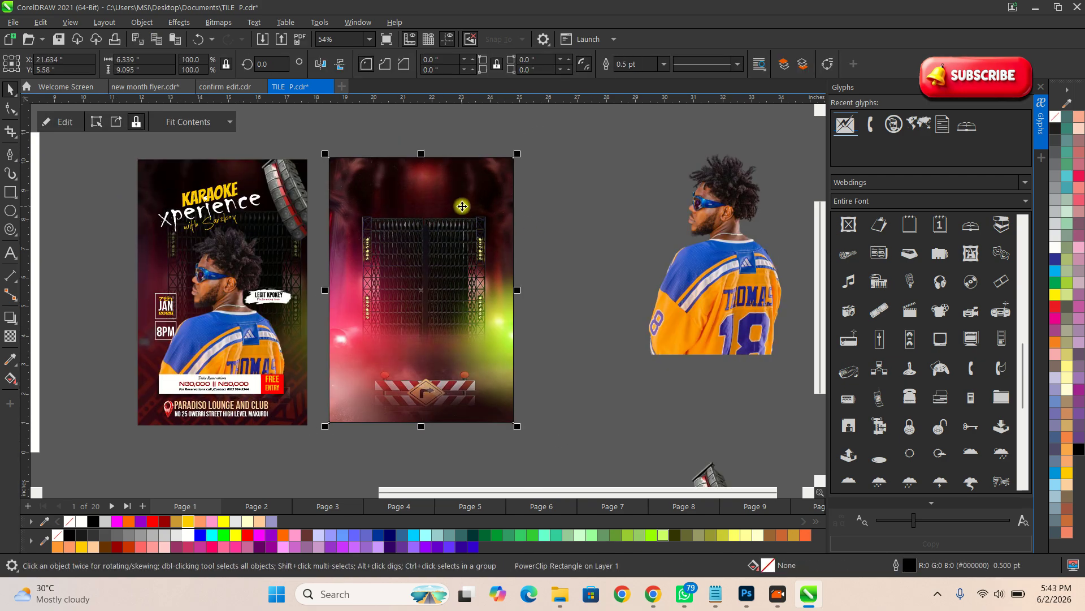
left_click(665, 63)
left_click(618, 151)
left_click(622, 226)
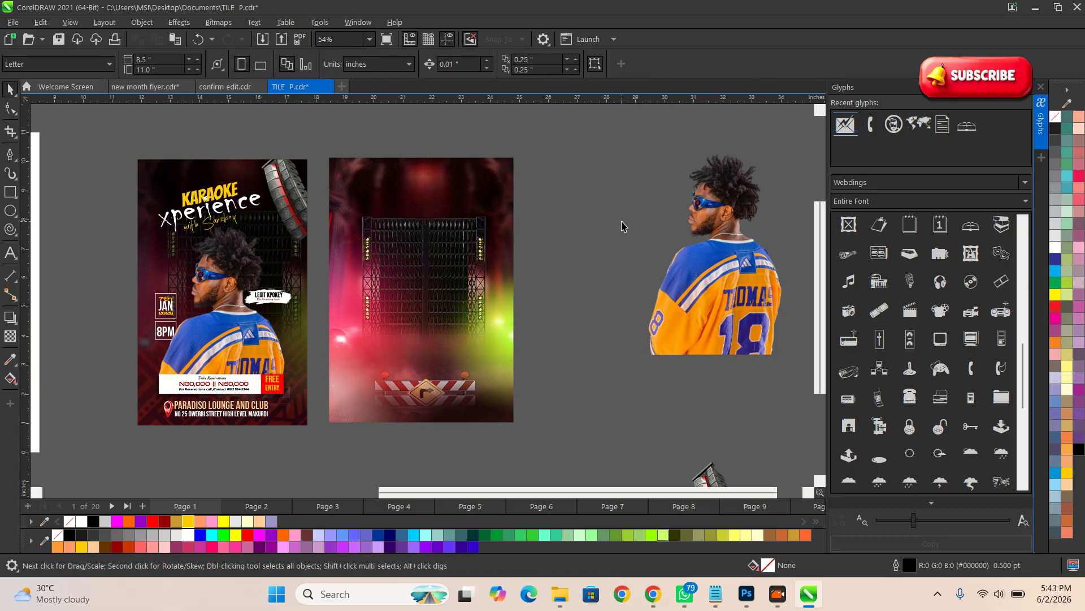
scroll(623, 225, "down", 1)
scroll(544, 272, "up", 1)
left_click(506, 264)
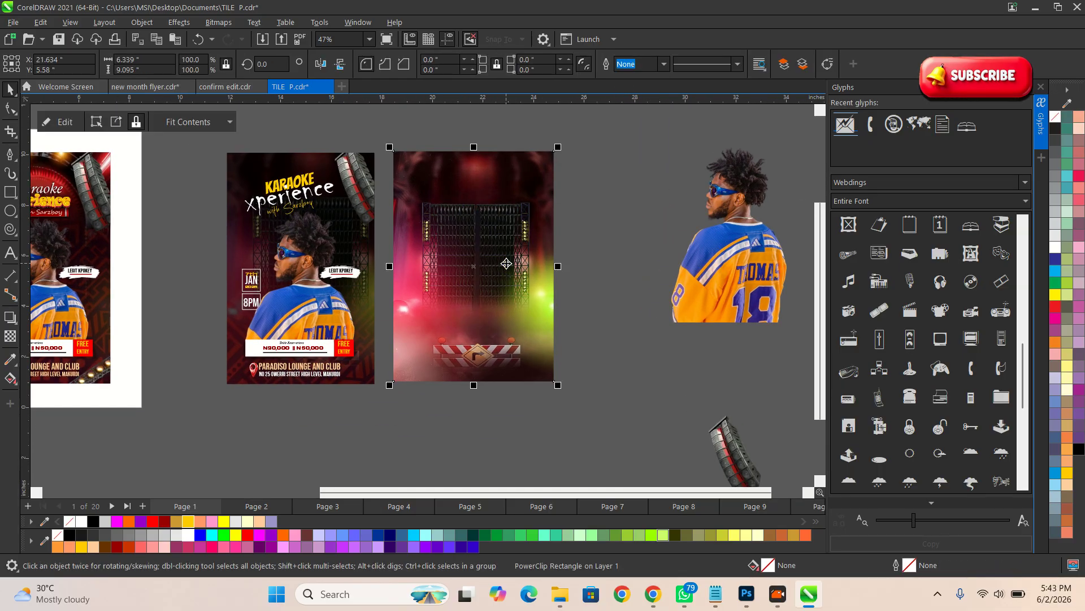
left_click(589, 254)
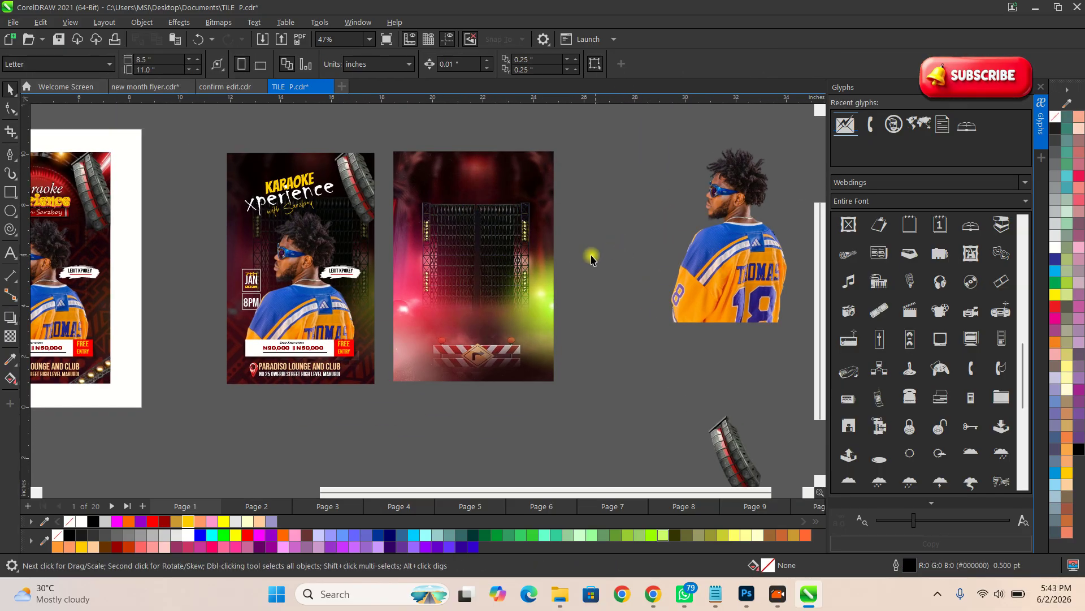
Move the red patterned background image off the page to the area with the artist cutout.
scroll(601, 290, "down", 3)
left_click_drag(234, 320, 691, 296)
scroll(690, 296, "up", 2)
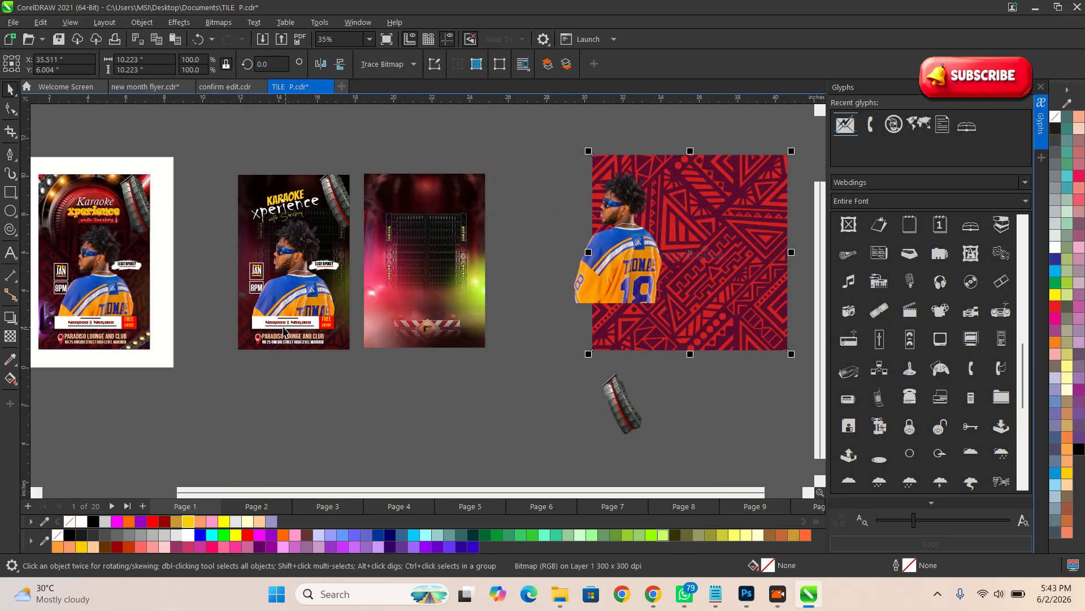
scroll(304, 366, "up", 2)
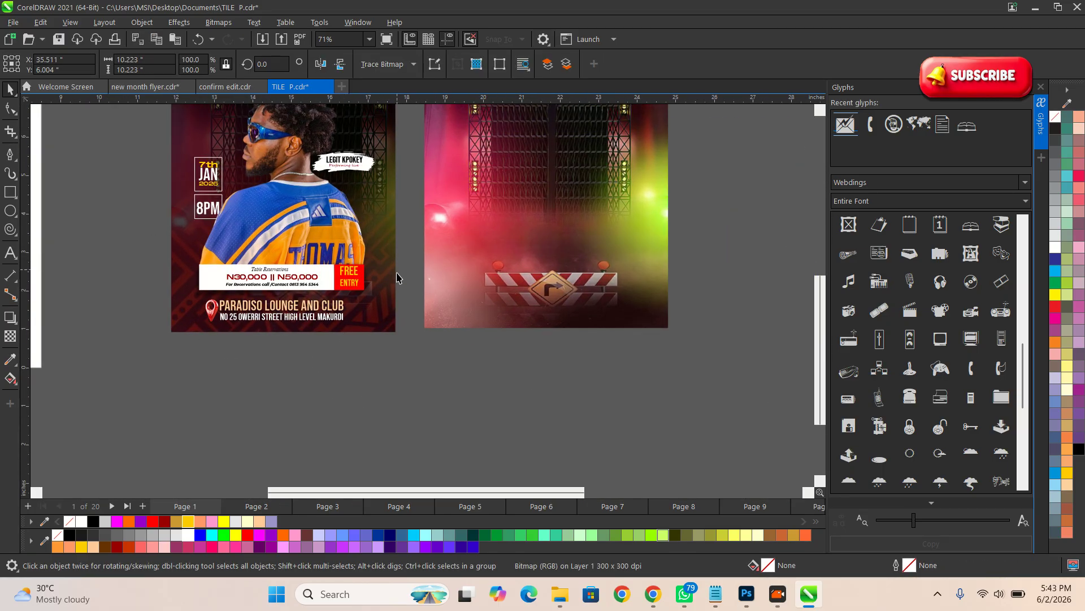
scroll(375, 270, "down", 2)
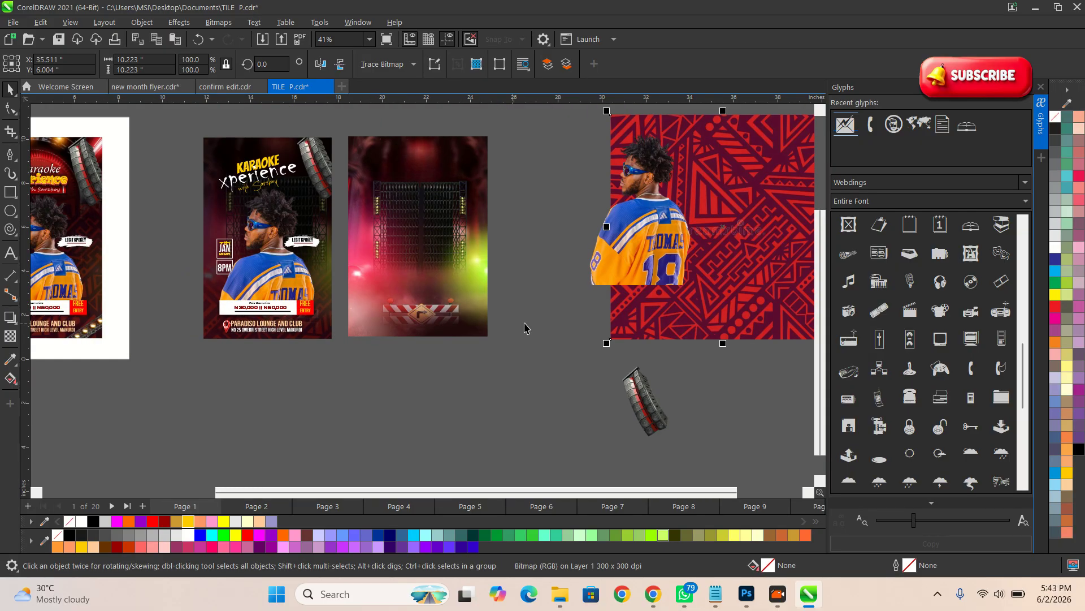
PowerClip the red patterned image inside the new flyer frame and reposition it to cover the frame's lower area.
left_click_drag(770, 241, 467, 301)
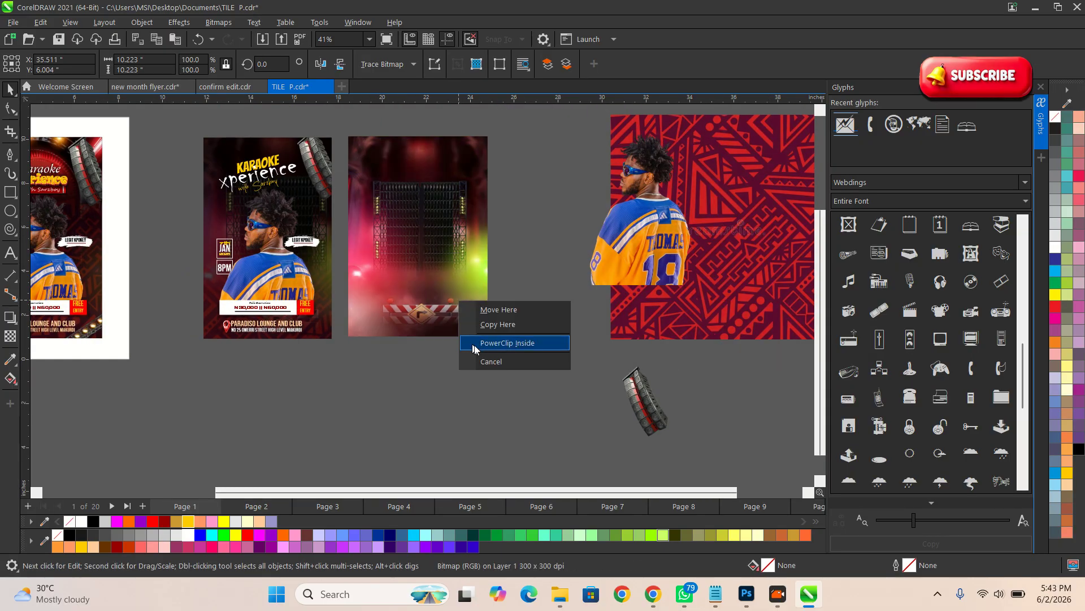
left_click(474, 342)
double_click(438, 306)
left_click(438, 307)
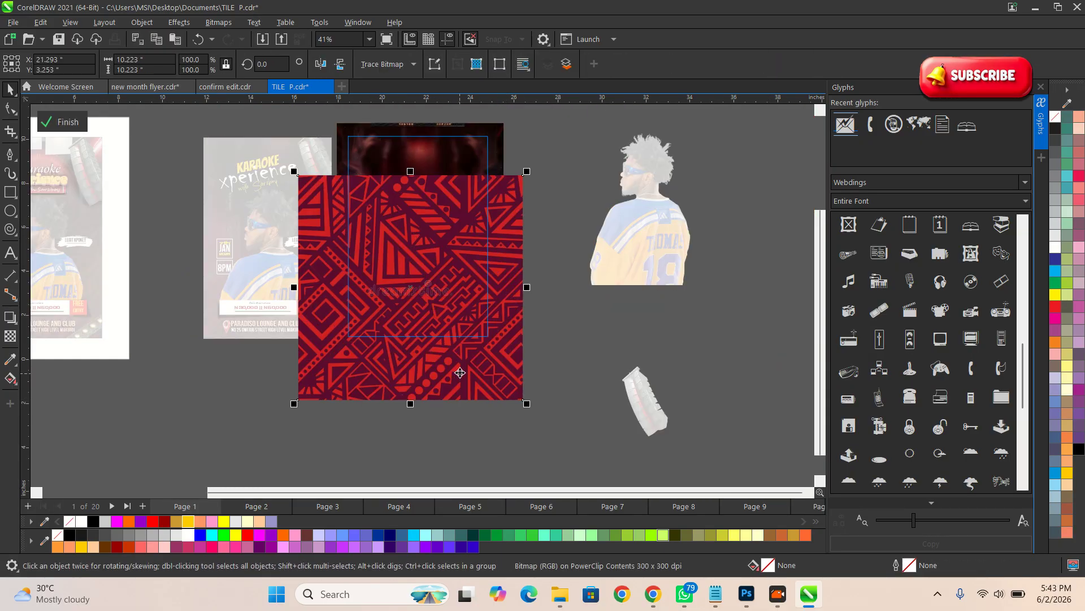
left_click_drag(476, 375, 485, 344)
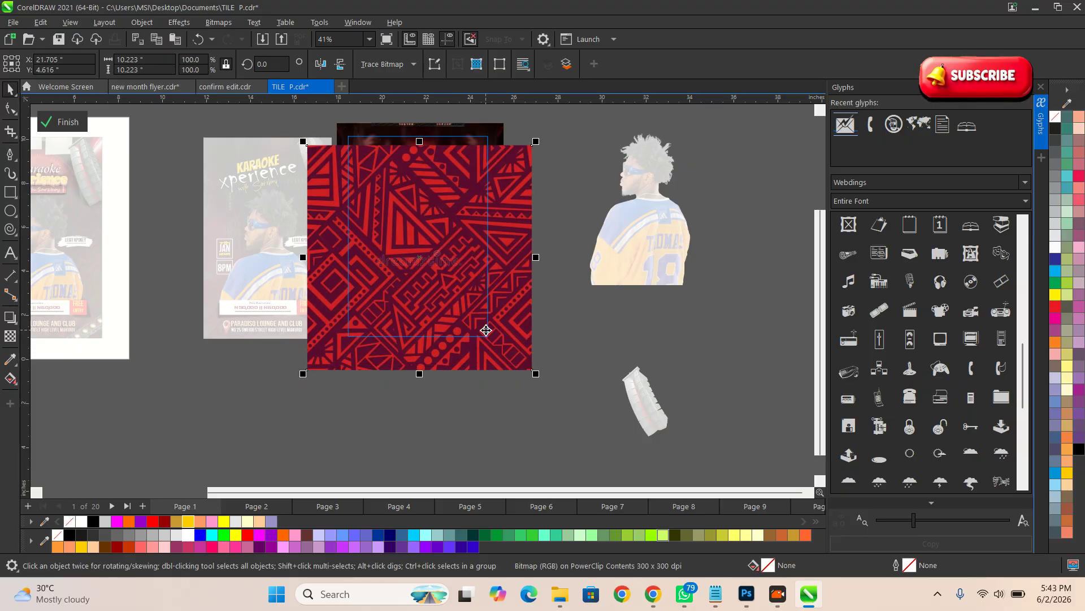
Apply a linear fountain transparency to the red pattern so it fades out upward, and finish editing the PowerClip.
left_click(11, 336)
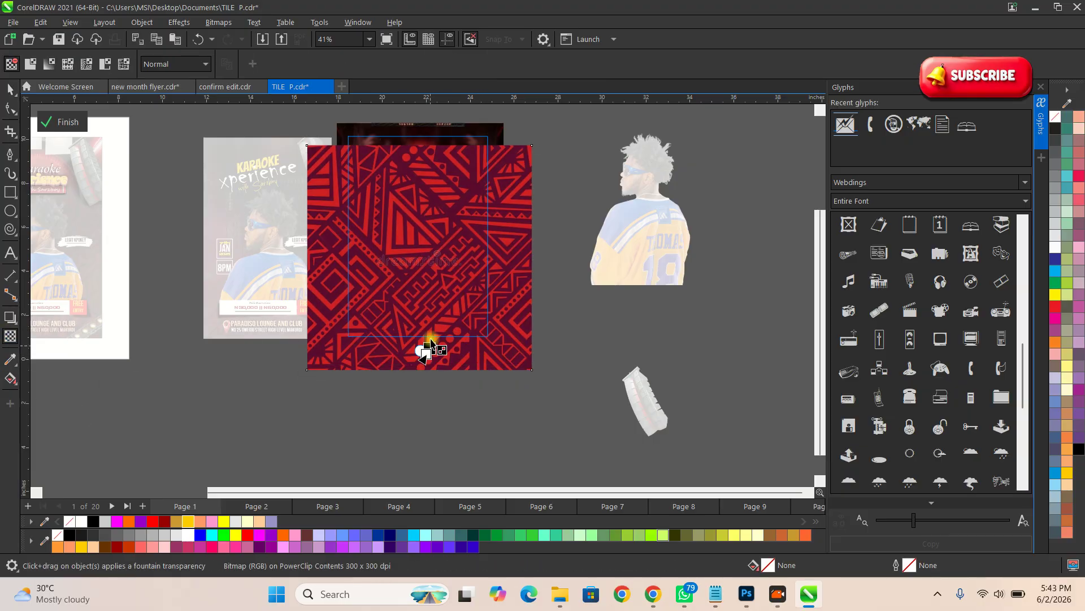
left_click_drag(426, 355, 425, 252)
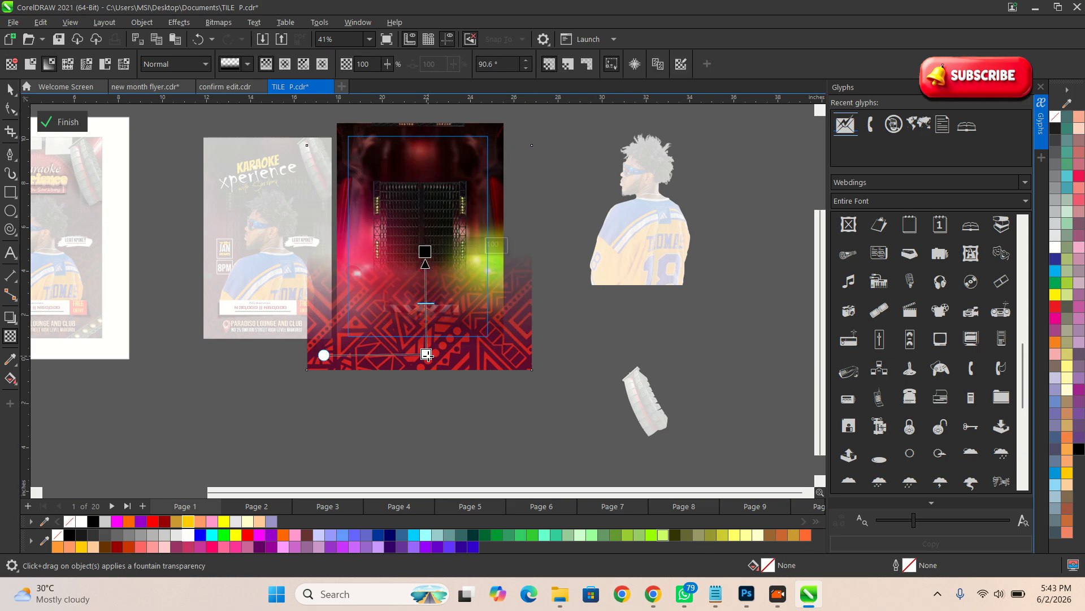
left_click(62, 122)
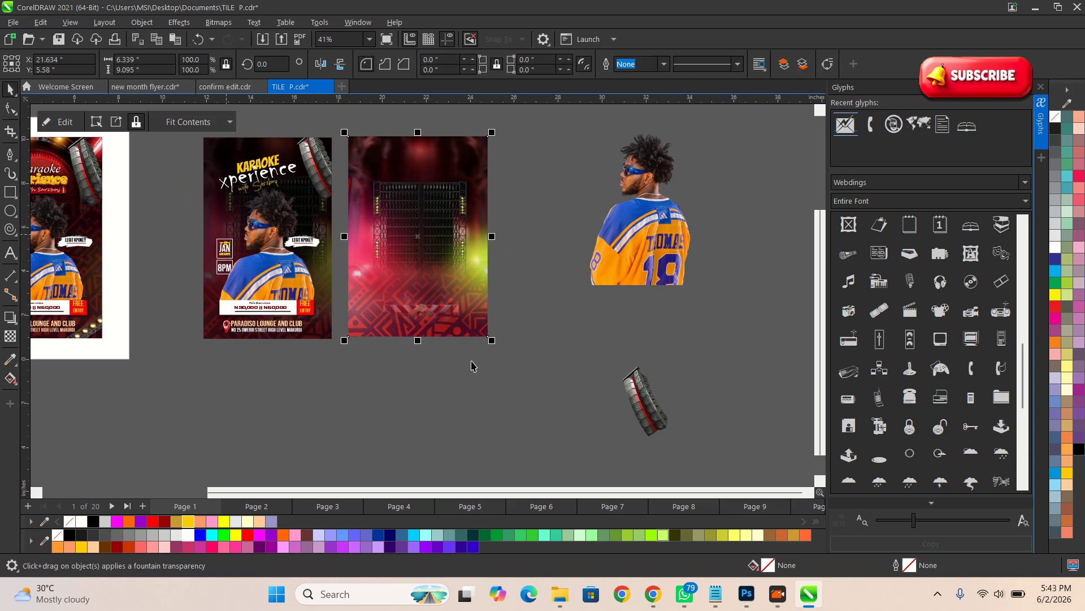
left_click(472, 366)
scroll(346, 278, "up", 1)
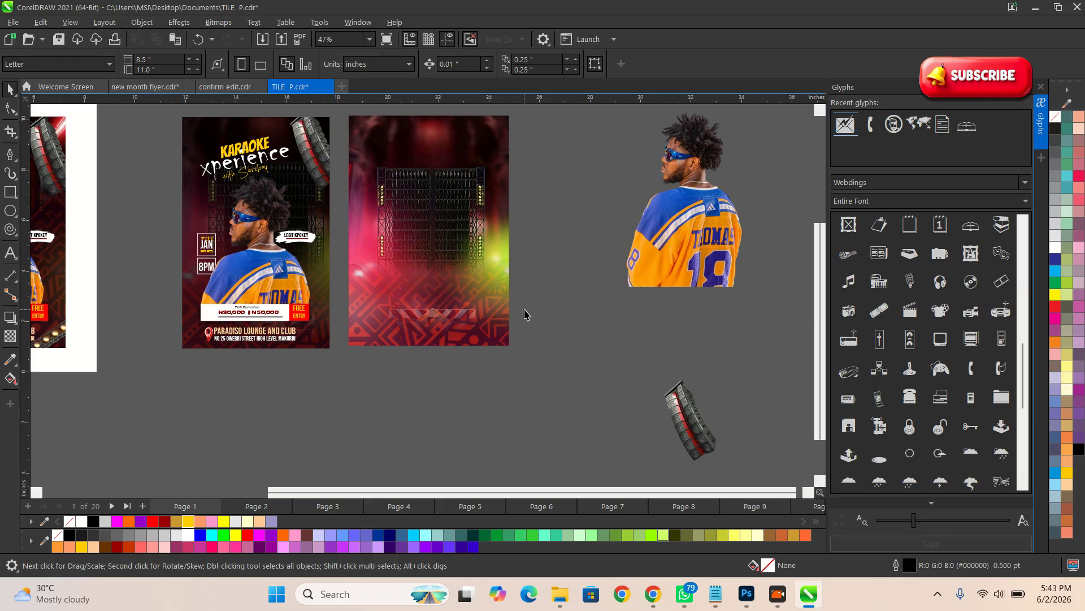
scroll(511, 240, "down", 1)
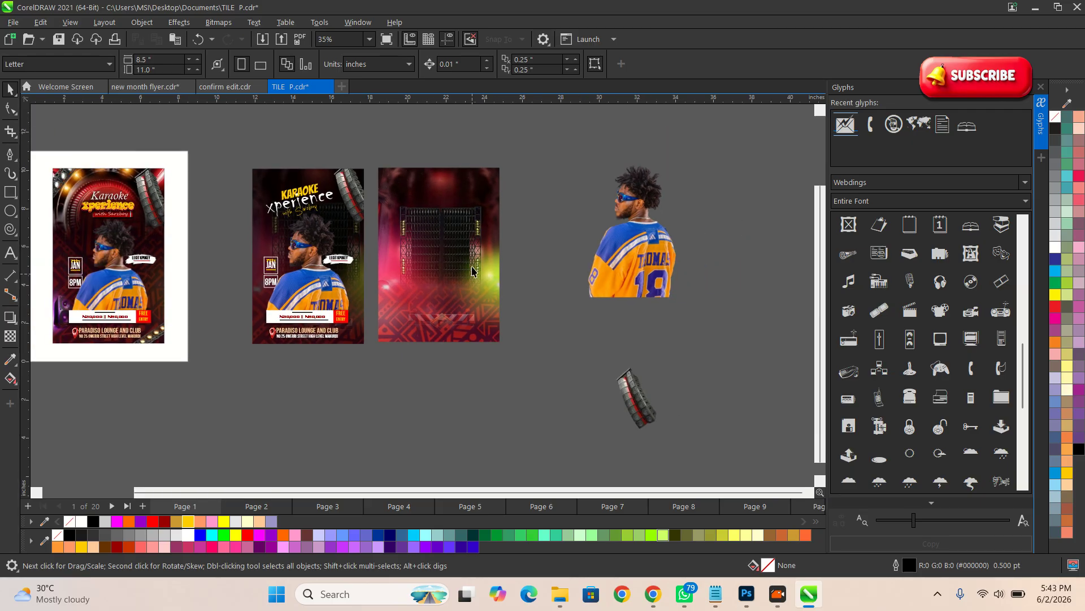
Reopen the new flyer's PowerClip and apply an elliptical fountain transparency to the stage background image.
left_click(452, 182)
double_click(452, 182)
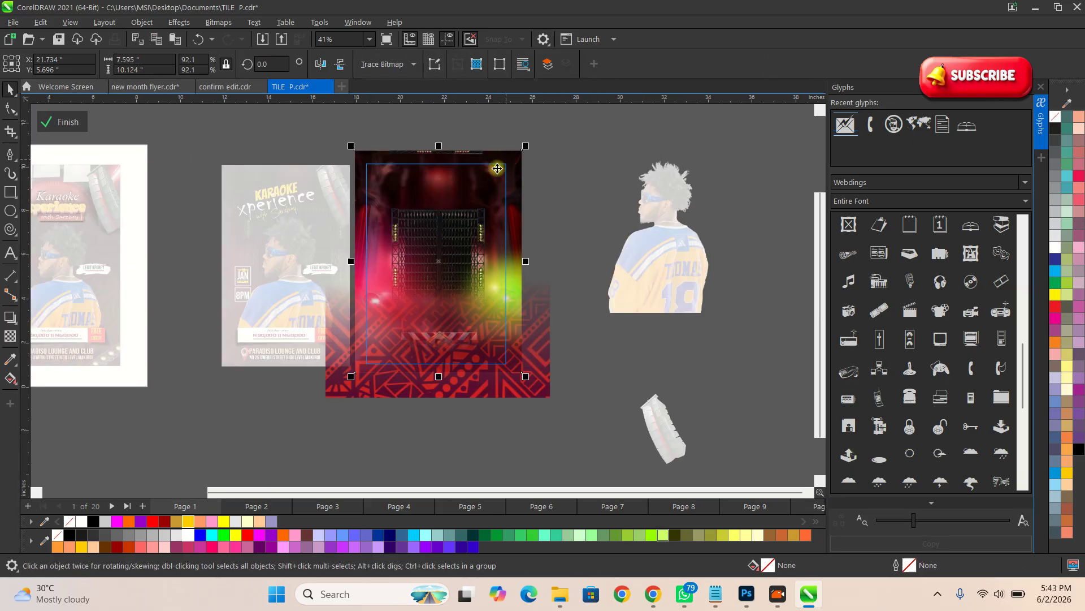
left_click(10, 340)
left_click_drag(386, 211, 421, 309)
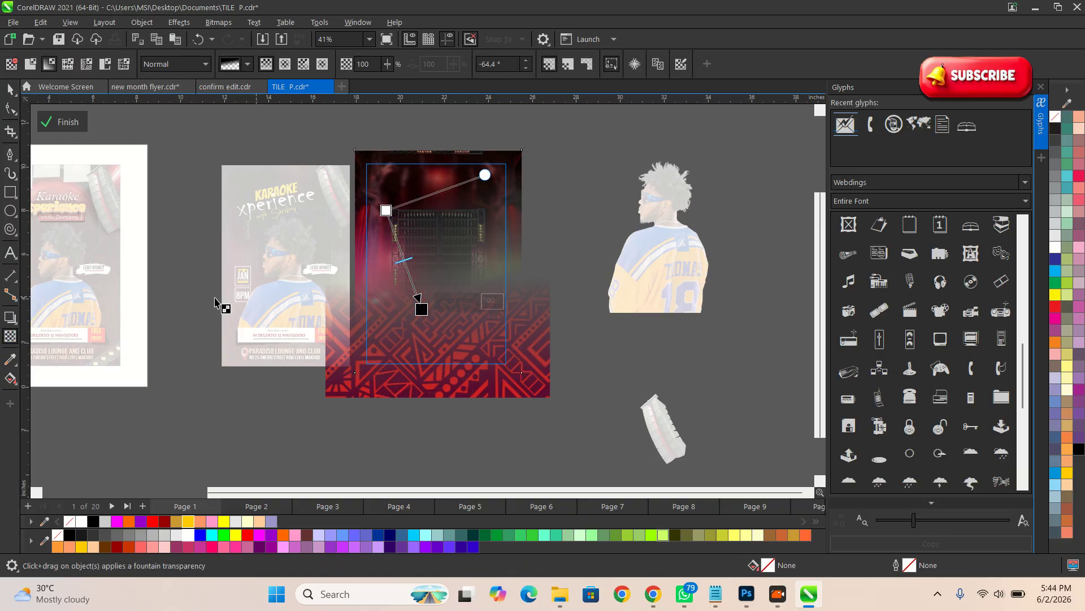
left_click(287, 68)
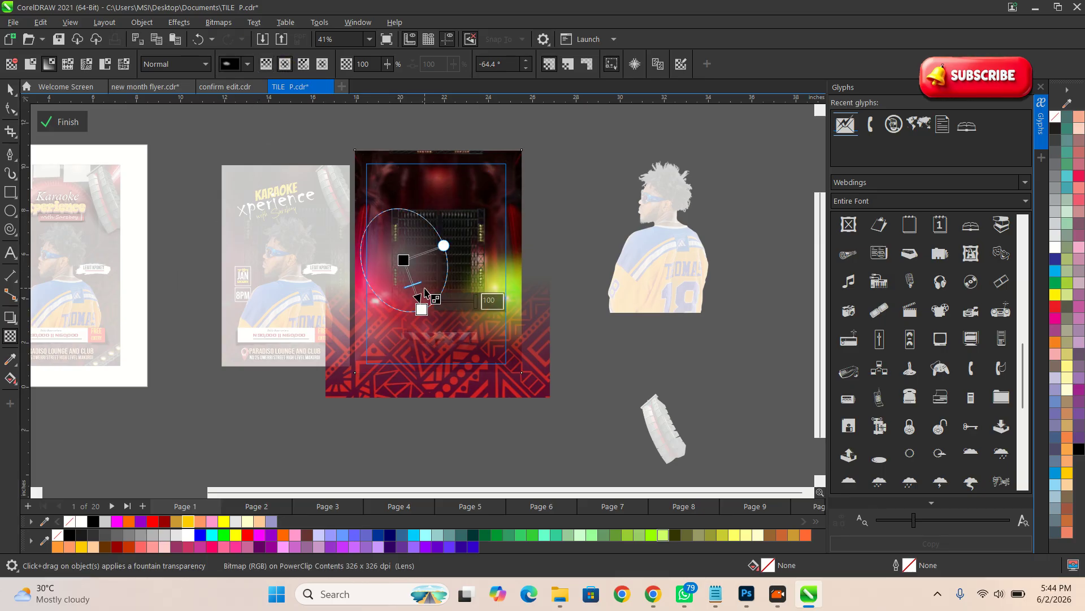
Enlarge the stage image's elliptical transparency beyond the frame's lower edge and place its transparent centre over the speaker wall.
left_click_drag(422, 309, 447, 375)
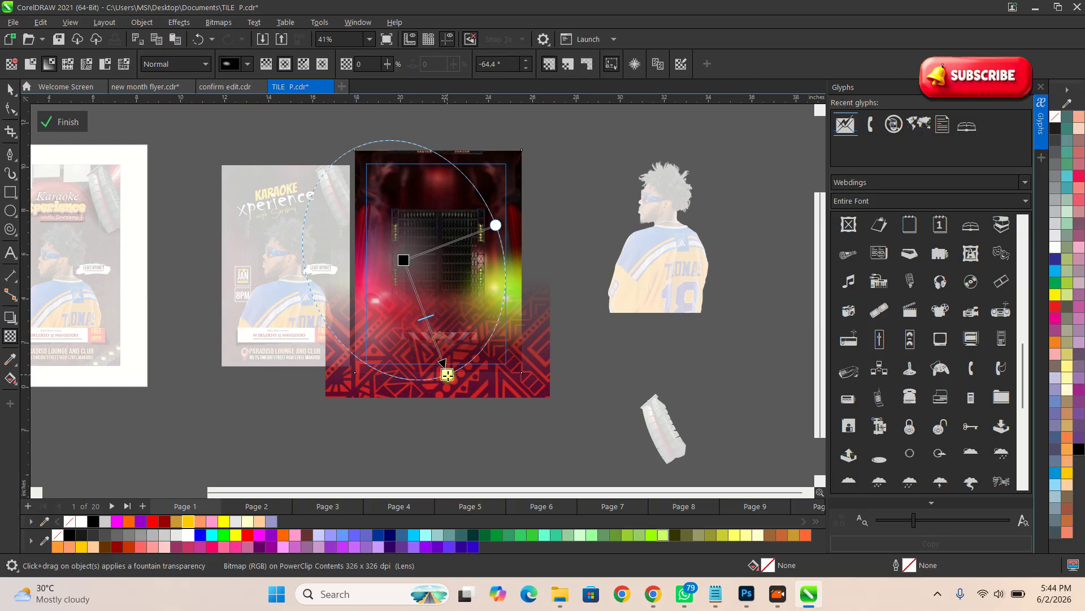
left_click_drag(504, 227, 511, 223)
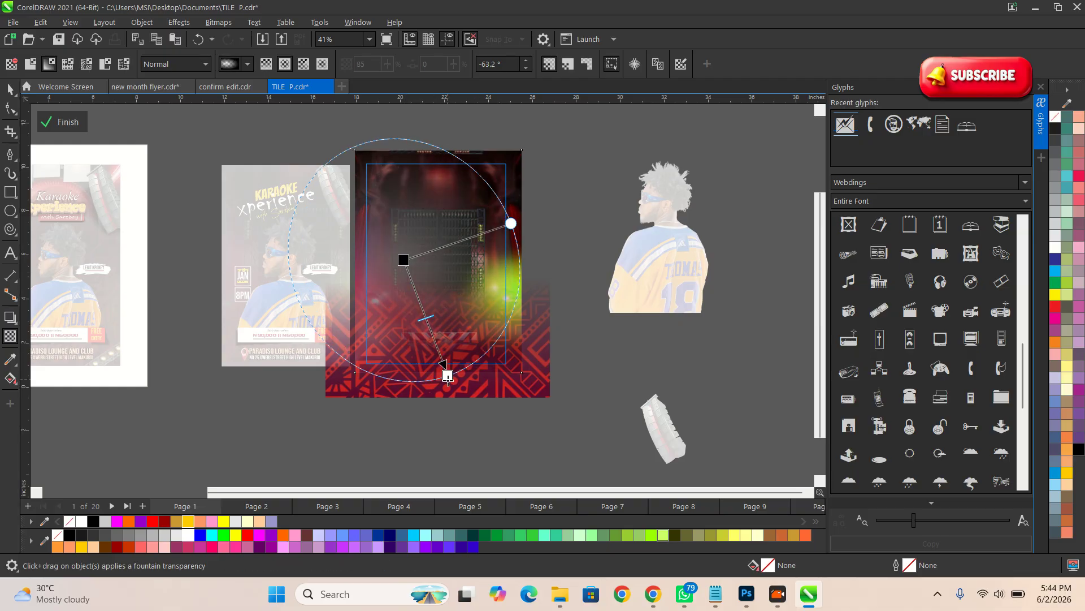
left_click_drag(447, 375, 460, 401)
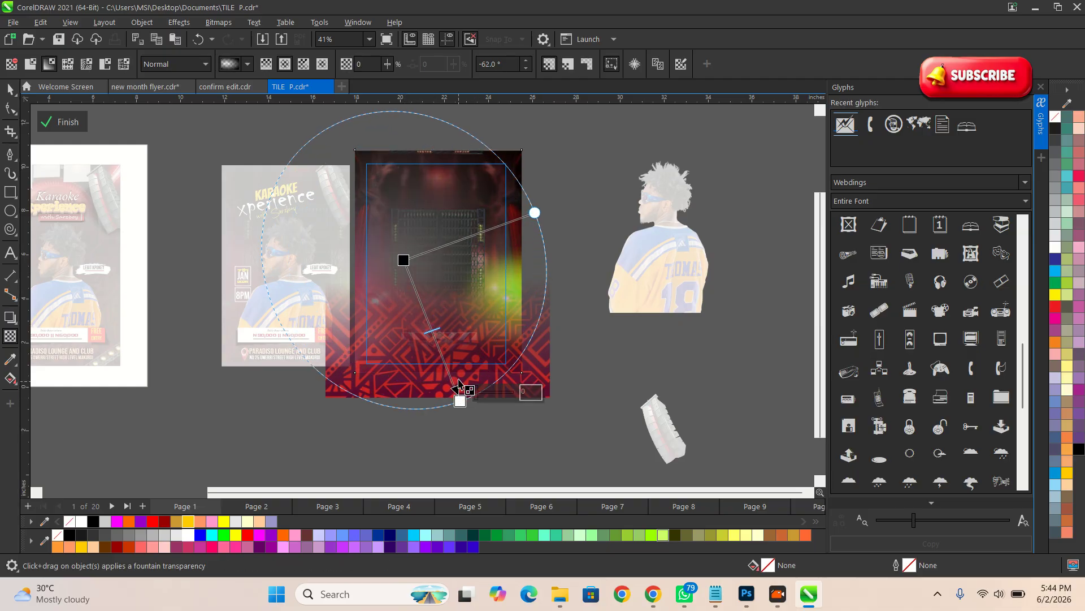
left_click_drag(405, 261, 438, 255)
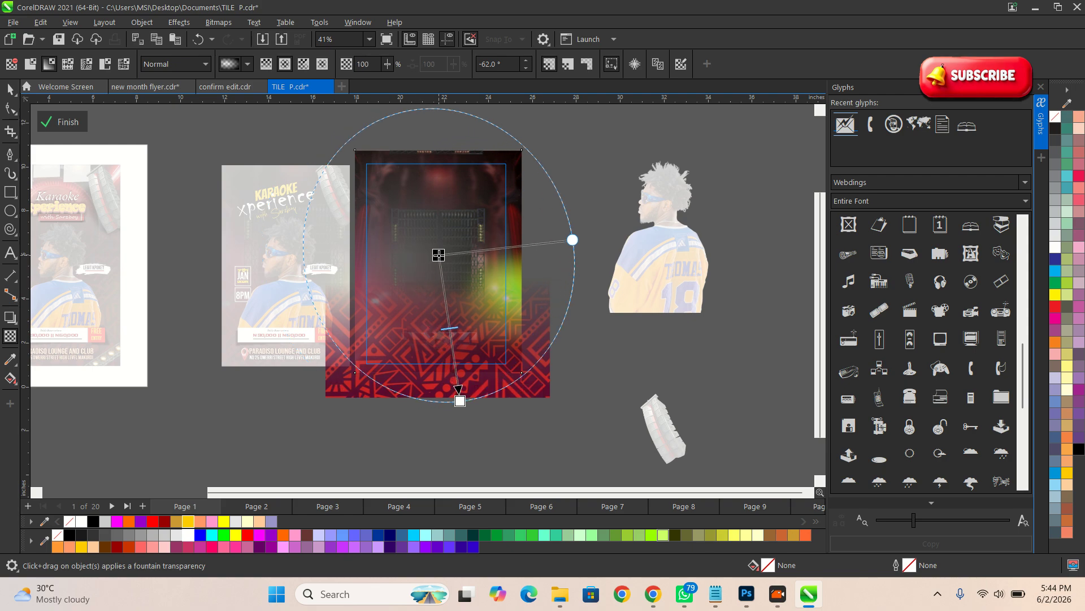
left_click_drag(460, 399, 459, 411)
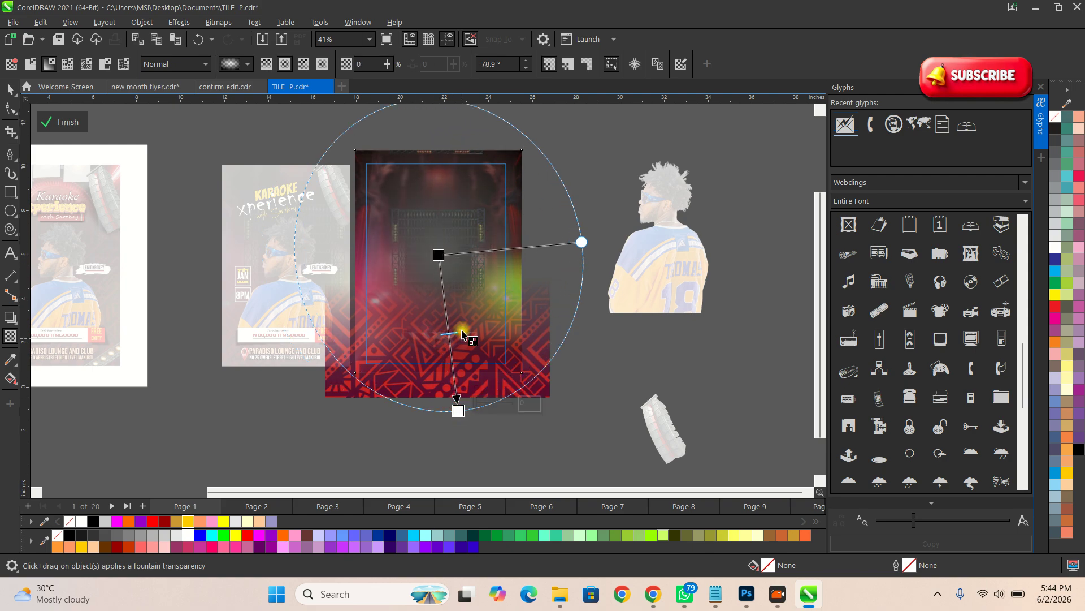
left_click_drag(443, 257, 419, 261)
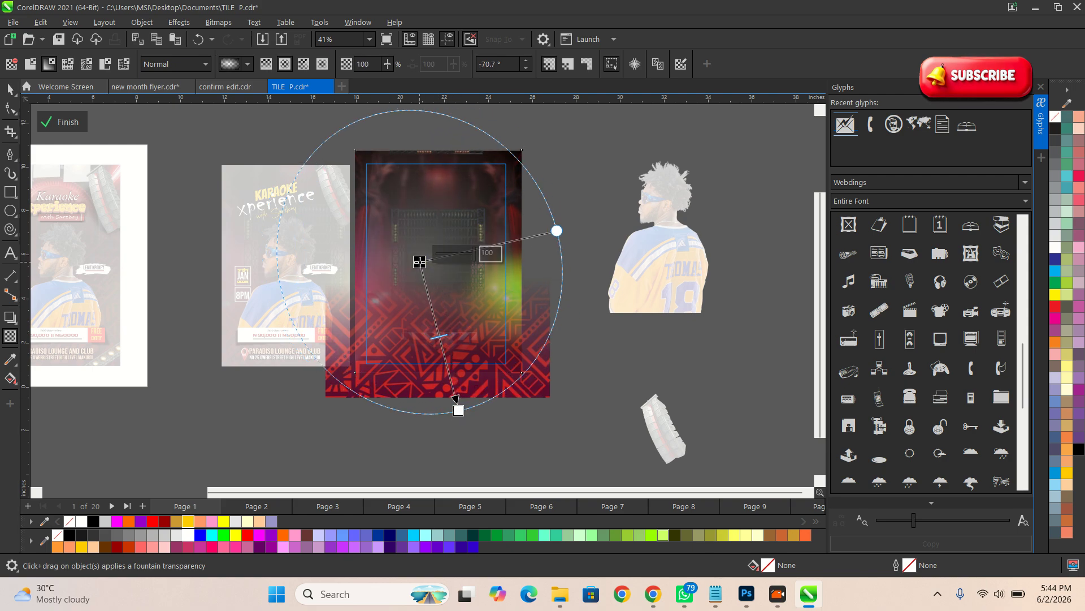
Finish editing the PowerClip and fill its rectangle with black.
left_click(59, 122)
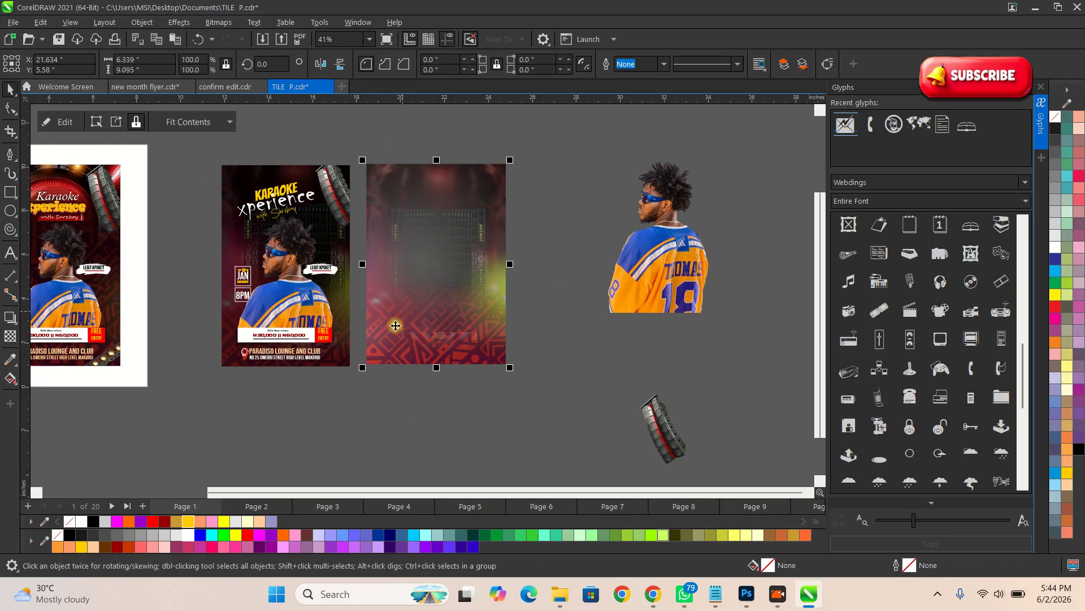
left_click(69, 538)
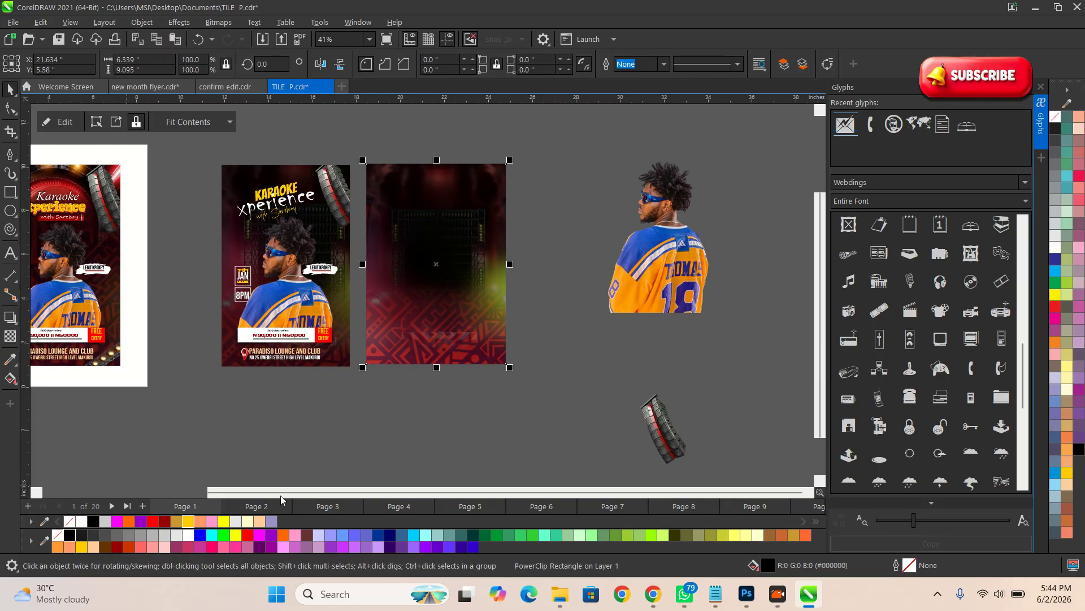
left_click(534, 402)
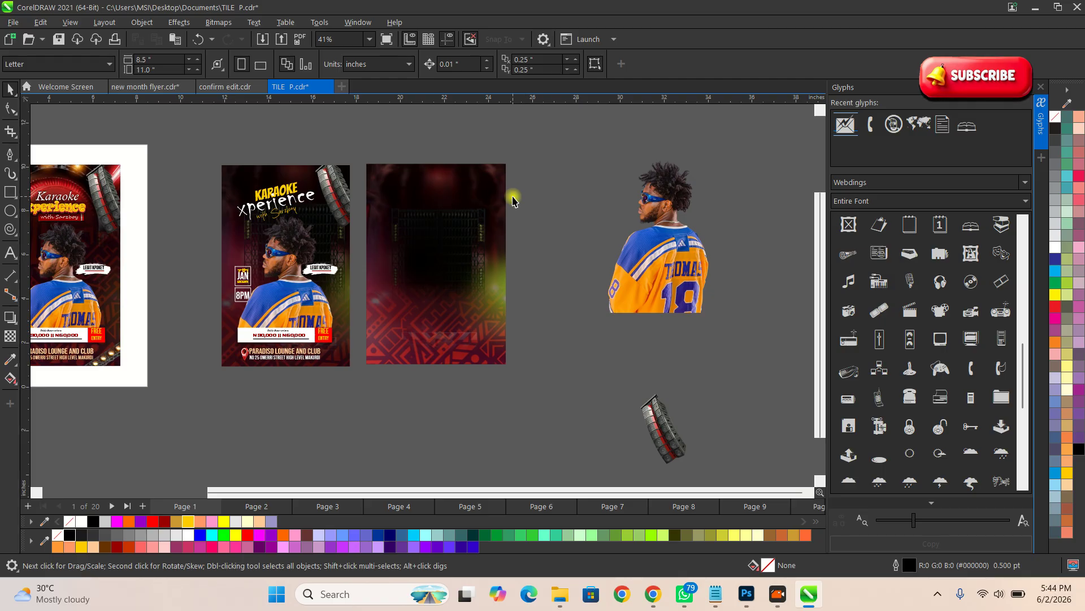
PowerClip the speaker image inside the new flyer frame and position it in the flyer's upper-right corner.
left_click_drag(672, 435, 563, 205)
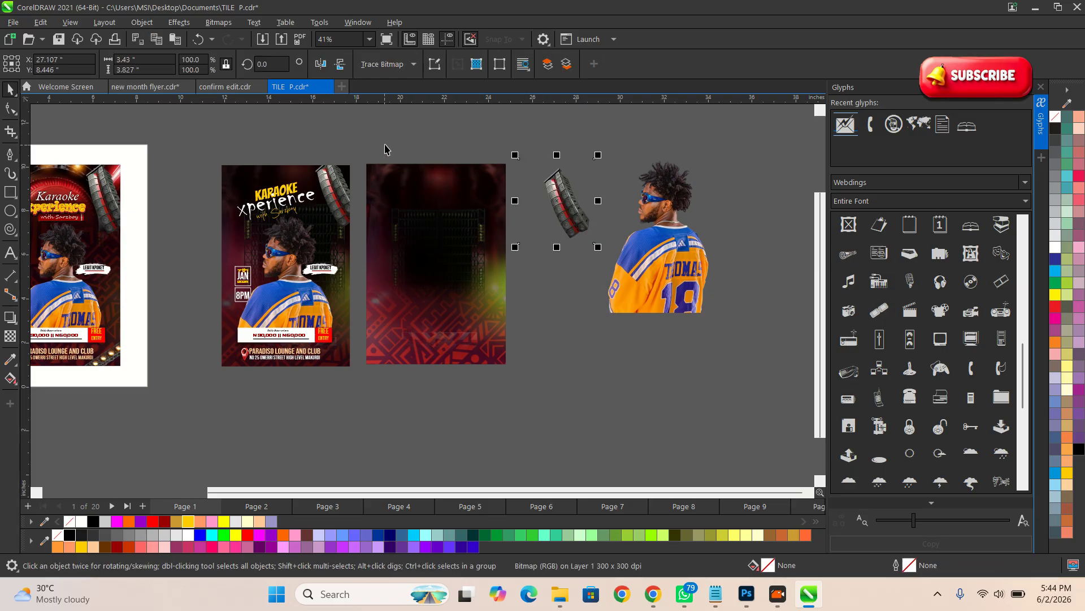
scroll(385, 150, "up", 1)
left_click(637, 161)
left_click(589, 216)
left_click_drag(595, 201, 512, 237)
left_click(537, 235)
scroll(510, 191, "up", 1)
left_click(60, 121)
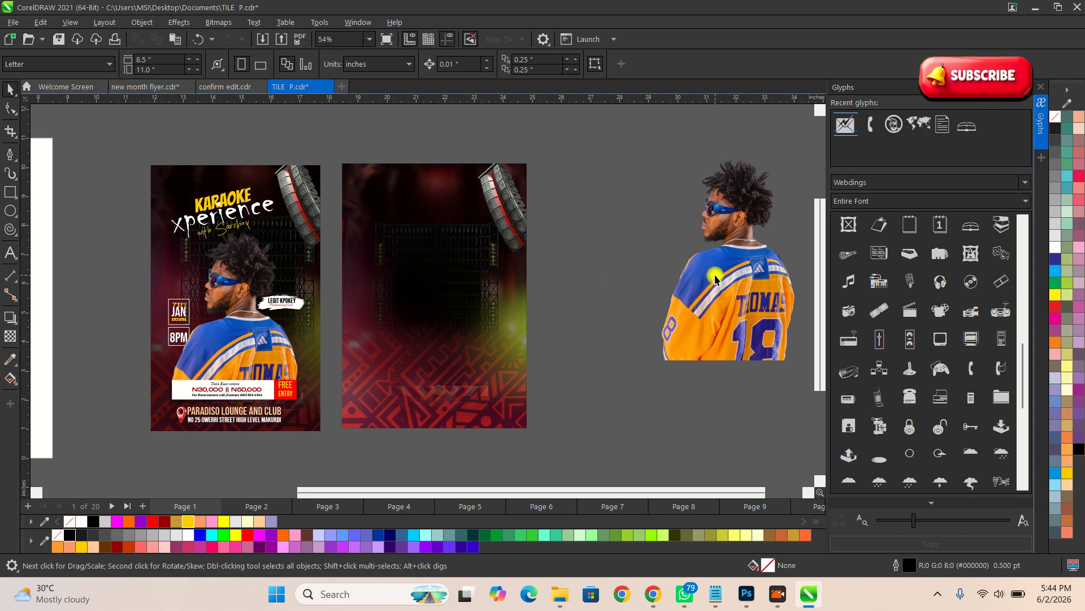
Place the artist cutout centrally on the new flyer and scale it to about 99%.
left_click_drag(729, 277, 428, 337)
left_click(581, 290)
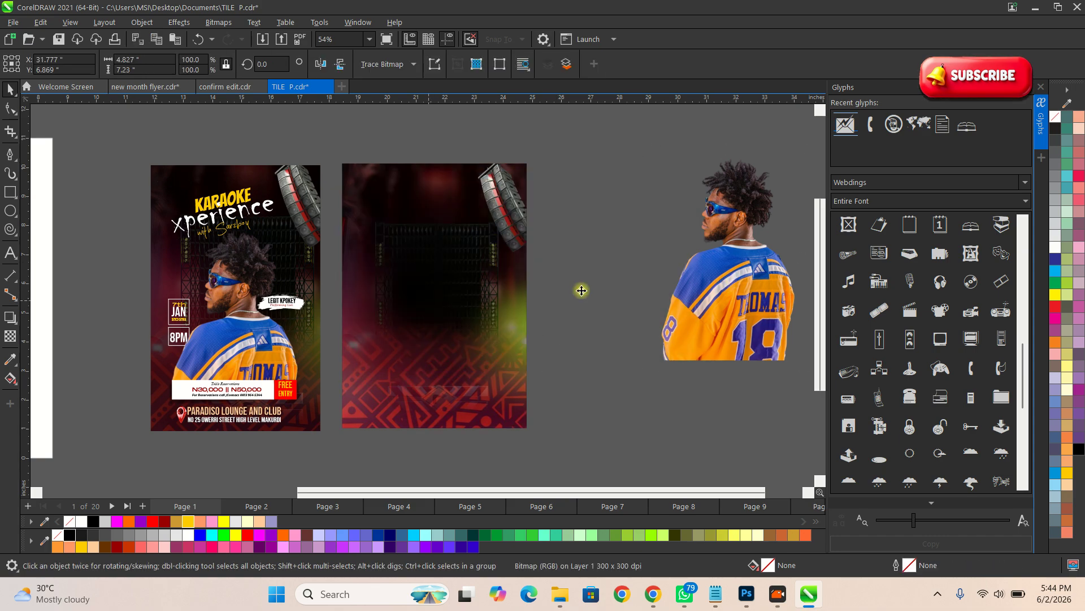
left_click_drag(714, 304, 445, 358)
scroll(424, 340, "up", 1)
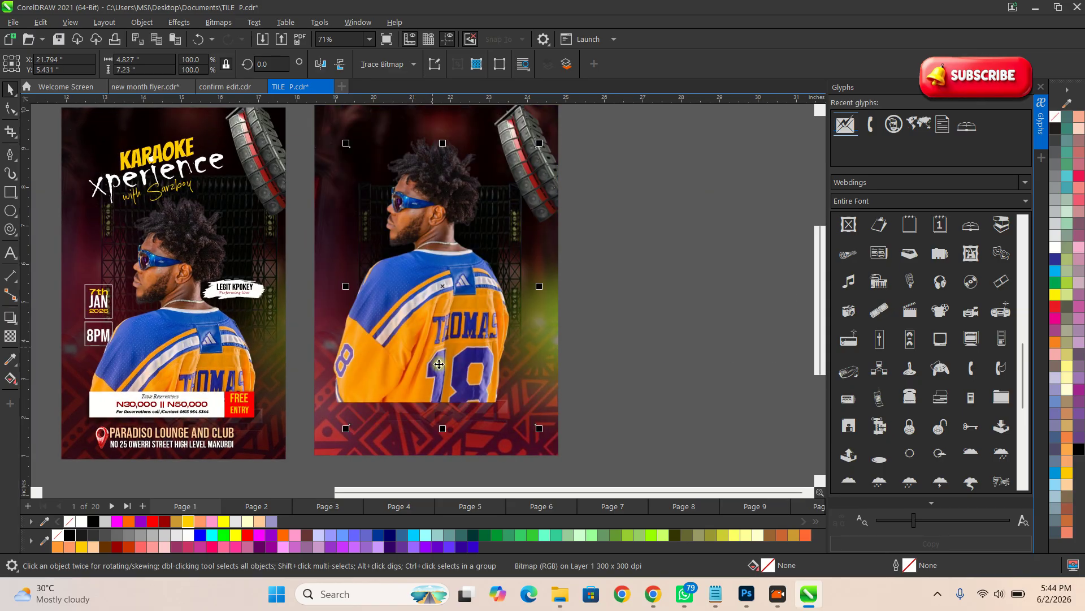
left_click_drag(542, 440, 509, 391)
left_click_drag(446, 334, 449, 364)
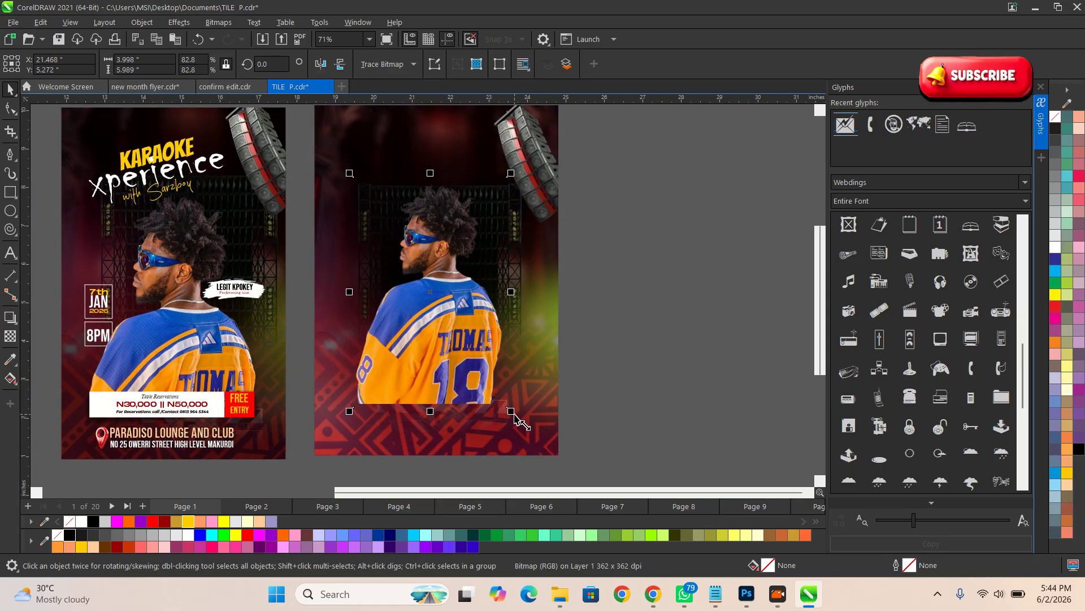
left_click_drag(514, 415, 529, 436)
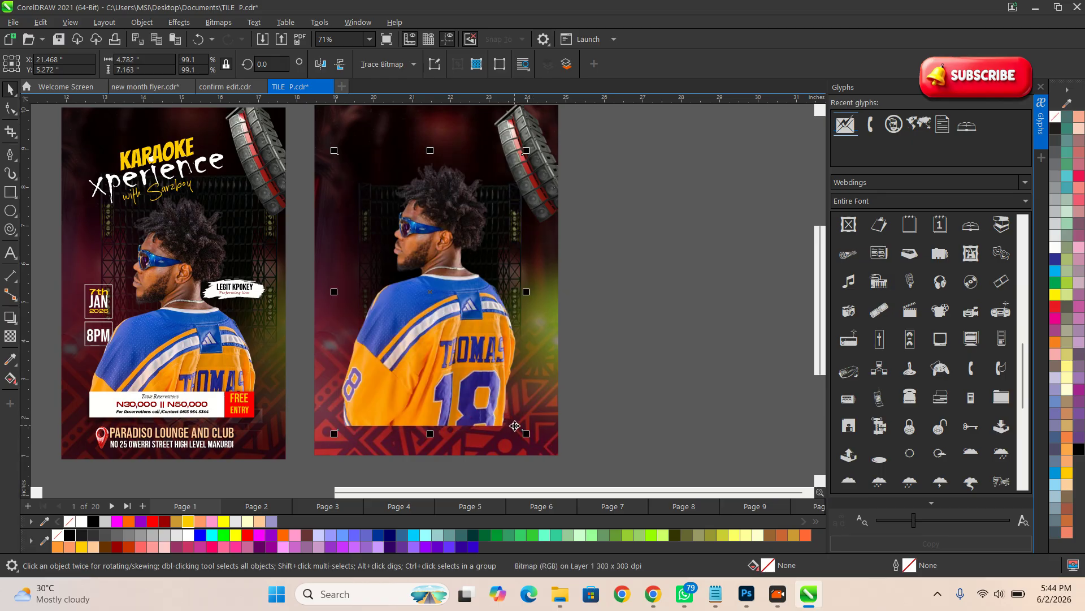
Crop the artist cutout's lower part with the Shape tool so it ends just below the jersey's name lettering.
left_click(5, 111)
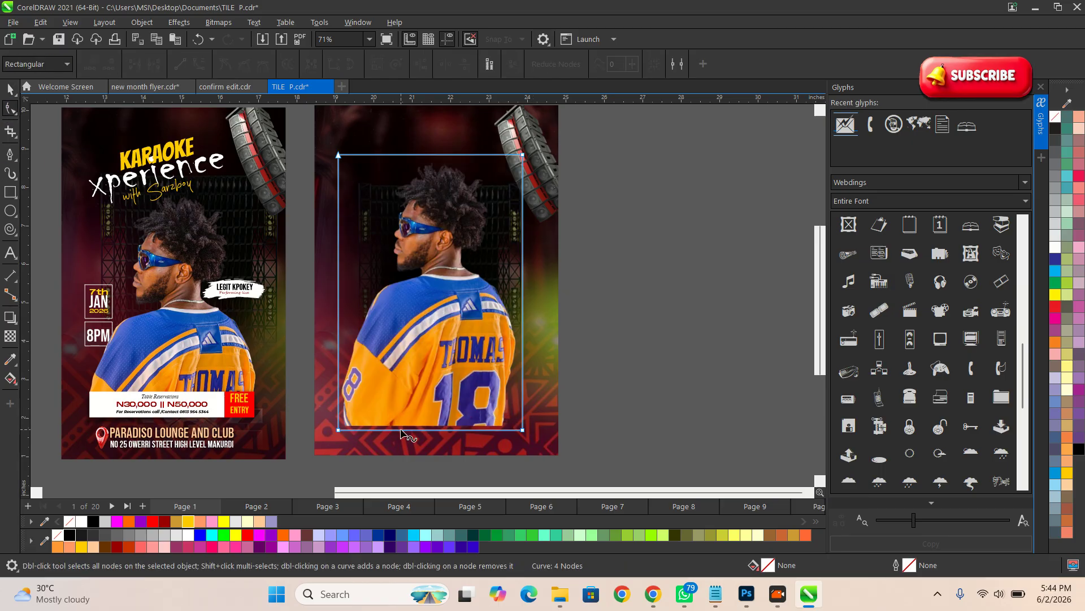
left_click_drag(401, 430, 406, 365)
key("alt")
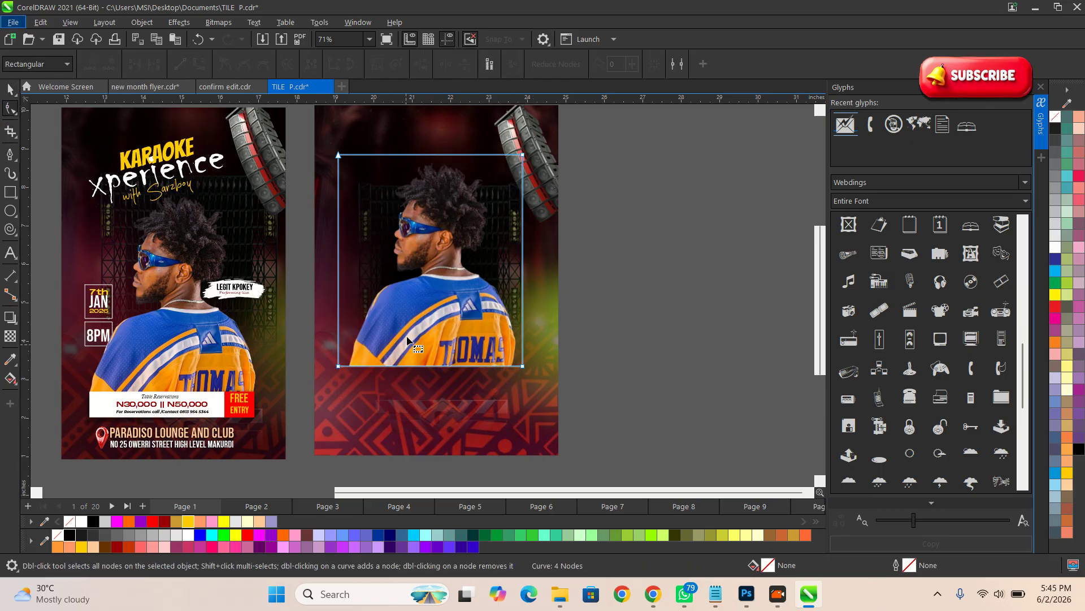
key("f")
key("n")
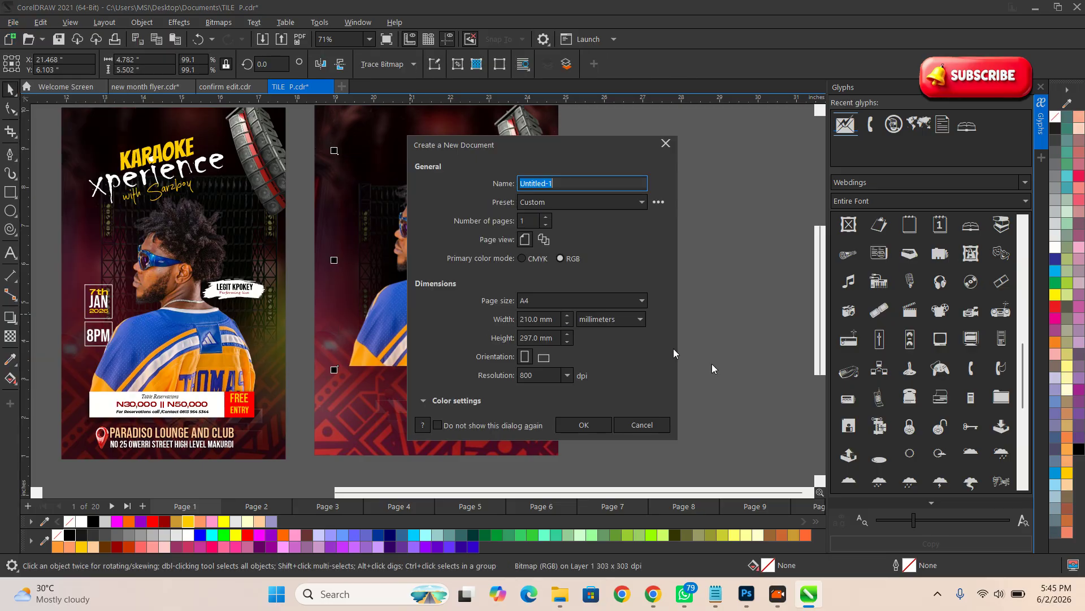
left_click(642, 424)
Move the cropped artist cutout lower on the flyer and scale it to about 114%.
left_click_drag(453, 348, 454, 365)
left_click_drag(528, 389, 542, 405)
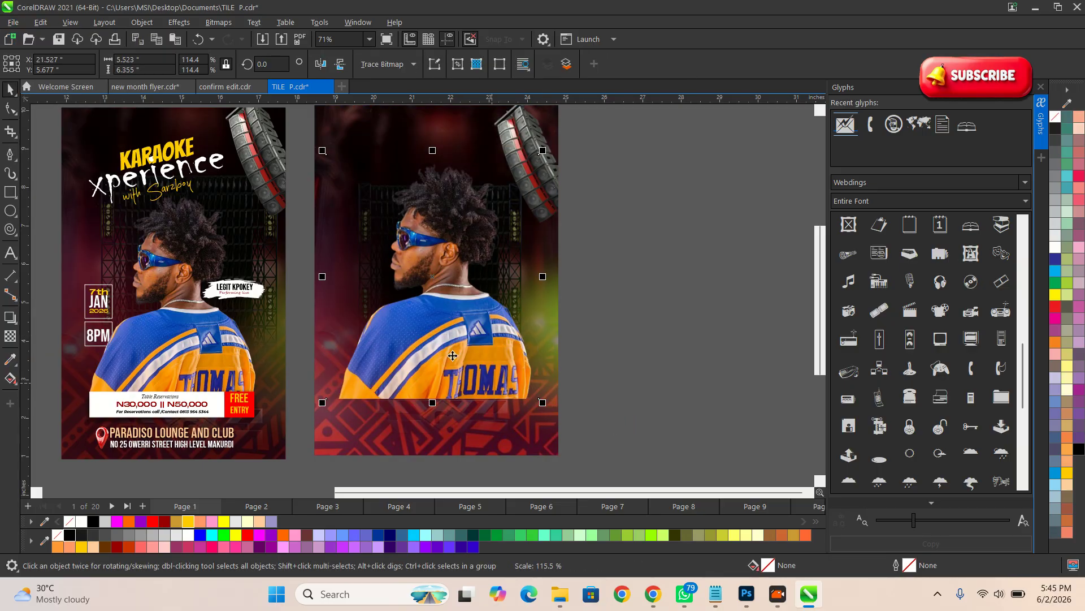
left_click_drag(448, 350, 448, 354)
left_click(620, 340)
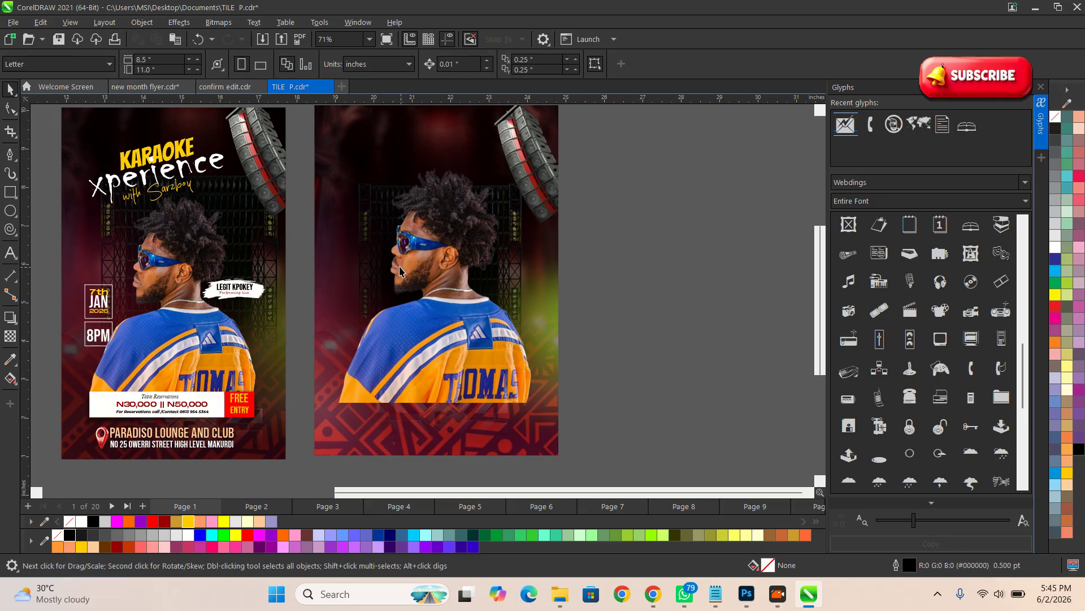
Reduce the artist cutout slightly and reposition it above the flyer's lower patterned area.
scroll(423, 333, "down", 3)
key("F2")
left_click_drag(289, 147, 583, 386)
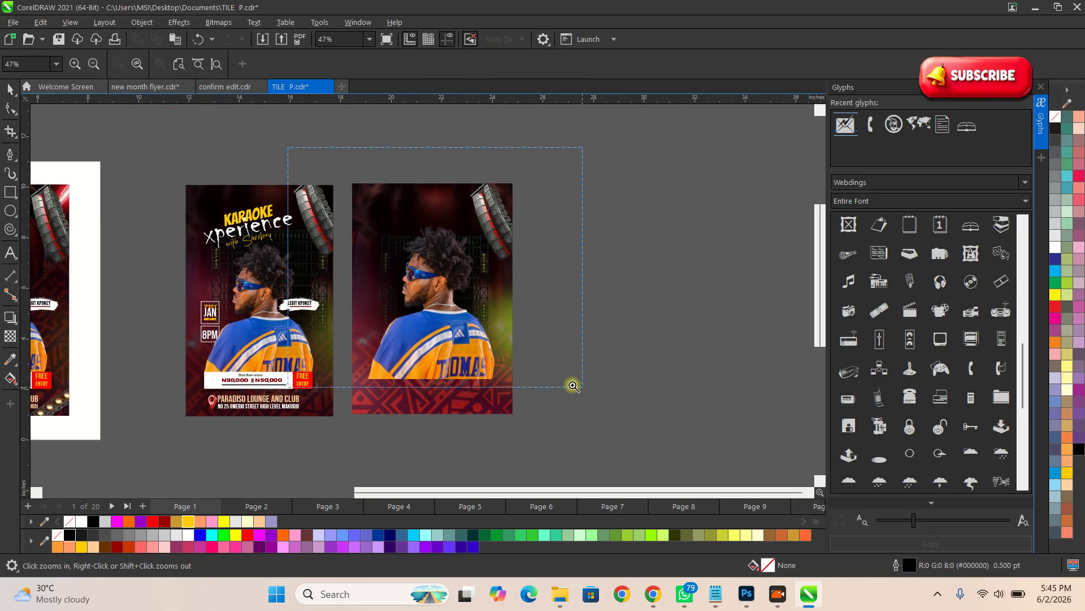
left_click_drag(436, 296, 427, 330)
left_click_drag(515, 239, 521, 230)
left_click(633, 288)
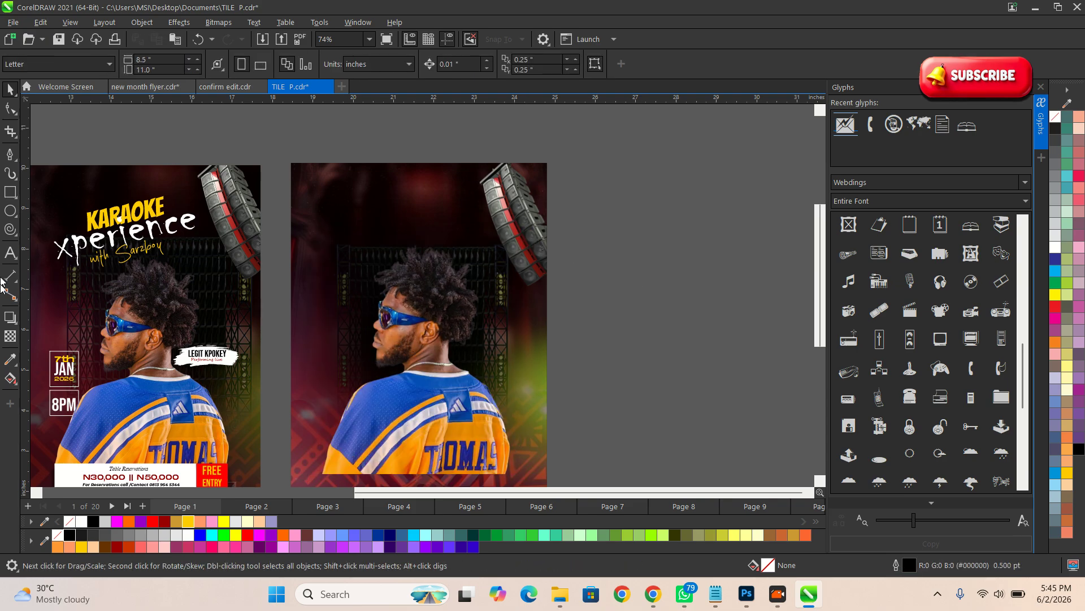
Add the artistic text "karo" in the empty upper-left area of the new flyer.
left_click(10, 253)
scroll(396, 260, "down", 2)
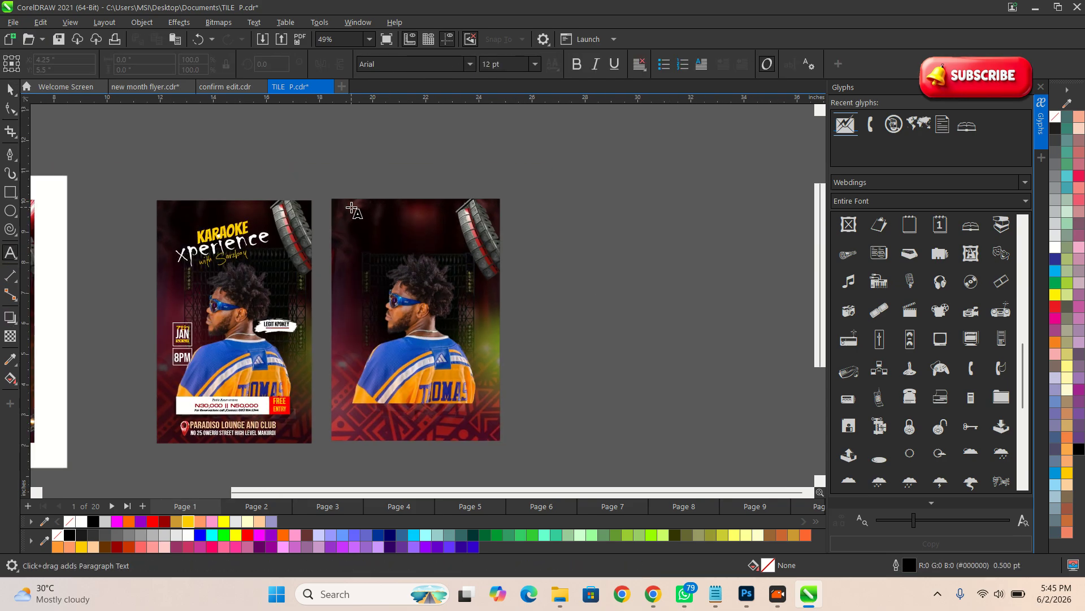
scroll(352, 209, "up", 3)
left_click(353, 230)
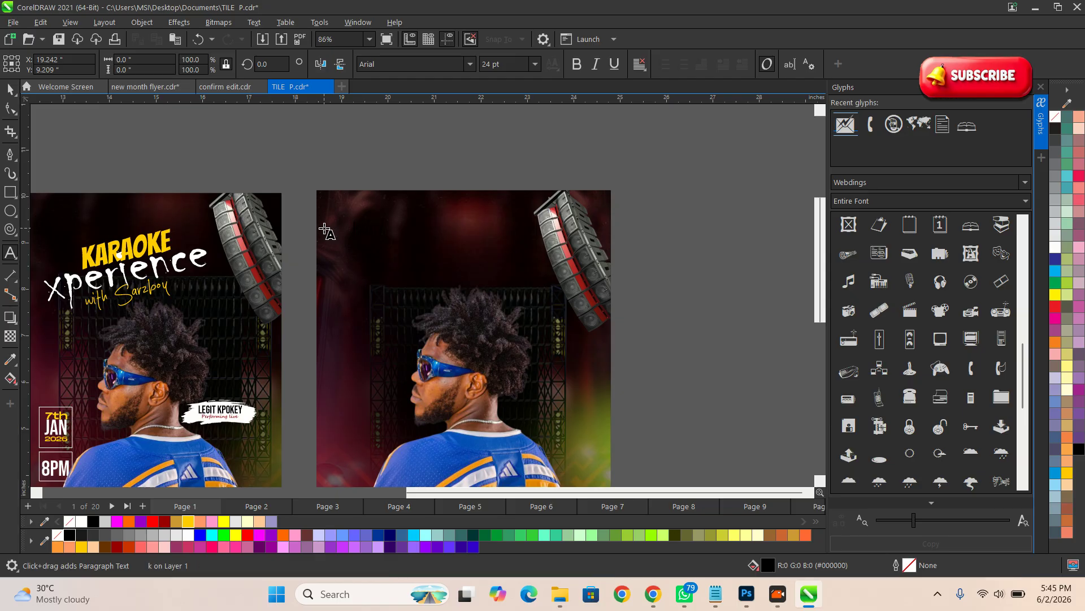
Fill the "karo" text with white and enlarge it to about 47 pt.
left_click(7, 89)
left_click_drag(321, 176, 440, 255)
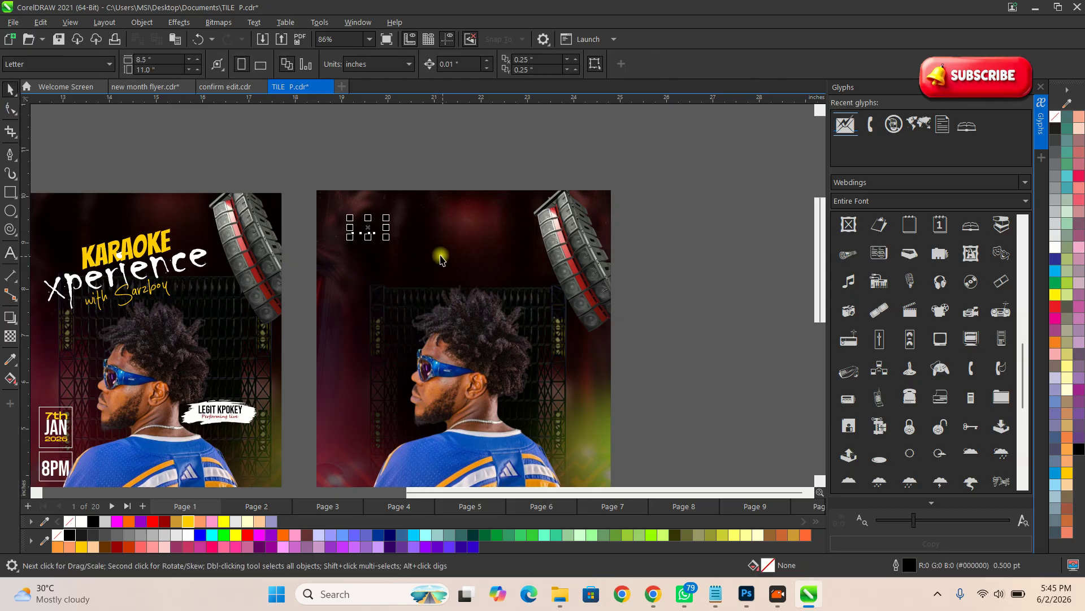
left_click(188, 535)
scroll(374, 232, "up", 1)
left_click_drag(388, 238, 427, 259)
Complete the first title line as "karaoke" and add "xperience" as a second line of the same text.
scroll(362, 284, "down", 2)
scroll(373, 263, "up", 2)
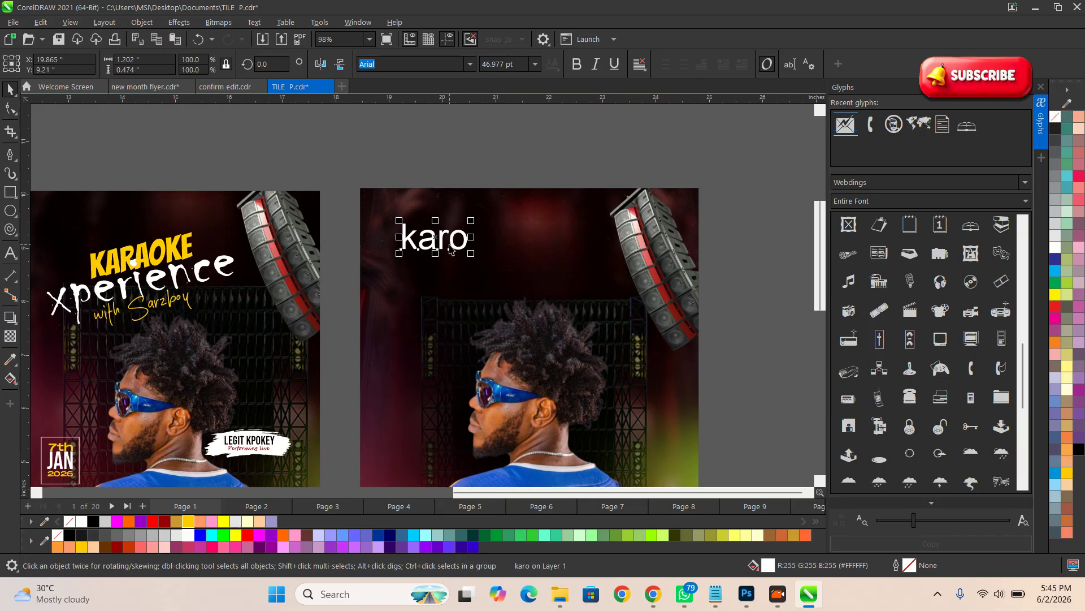
double_click(467, 248)
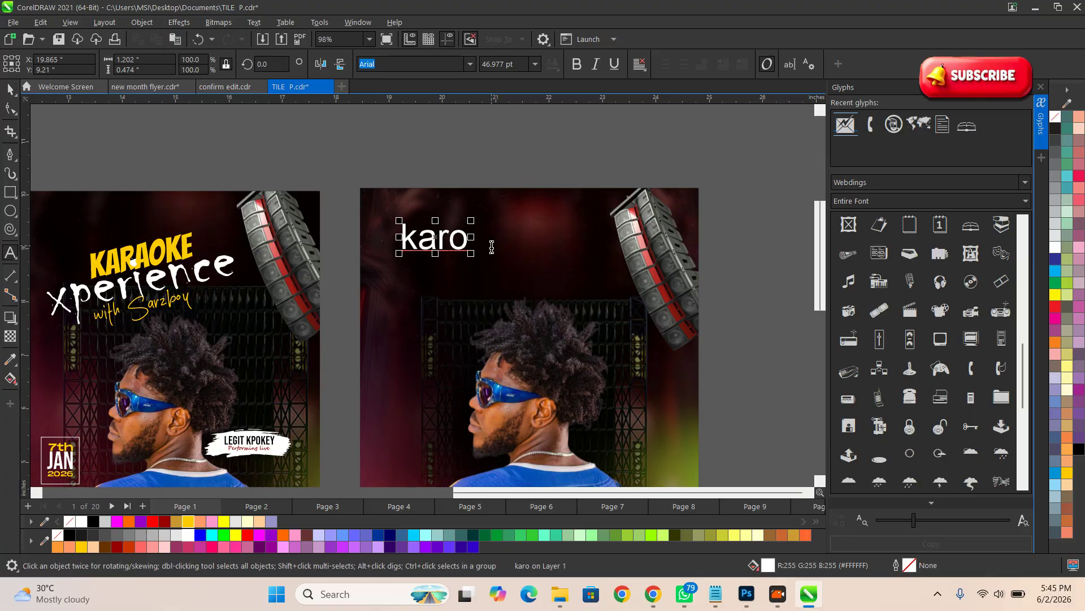
key("BackSpace")
type("ao")
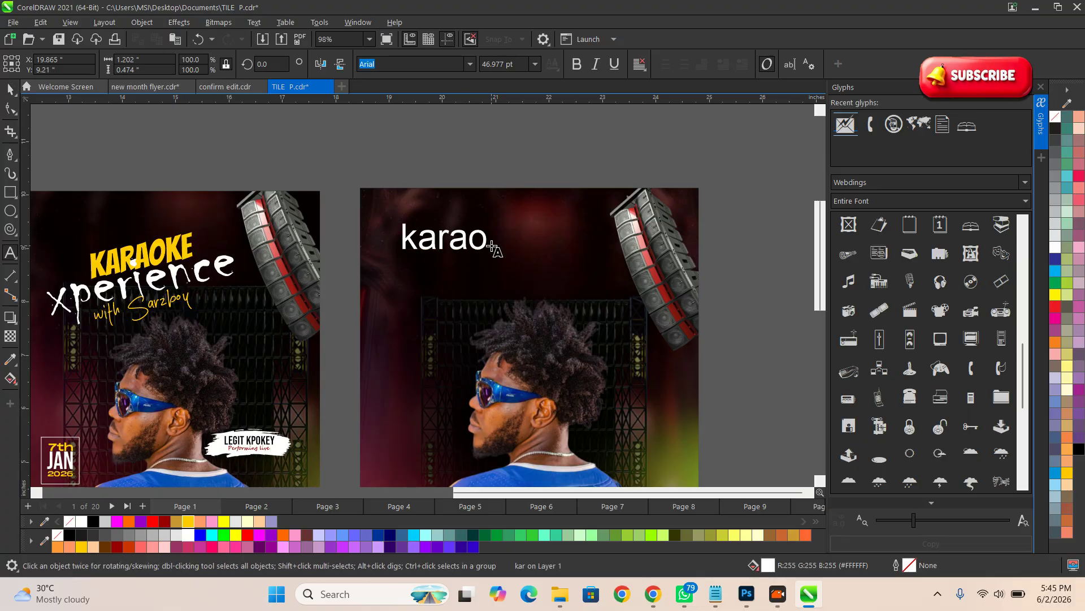
type("ke e")
key("BackSpace")
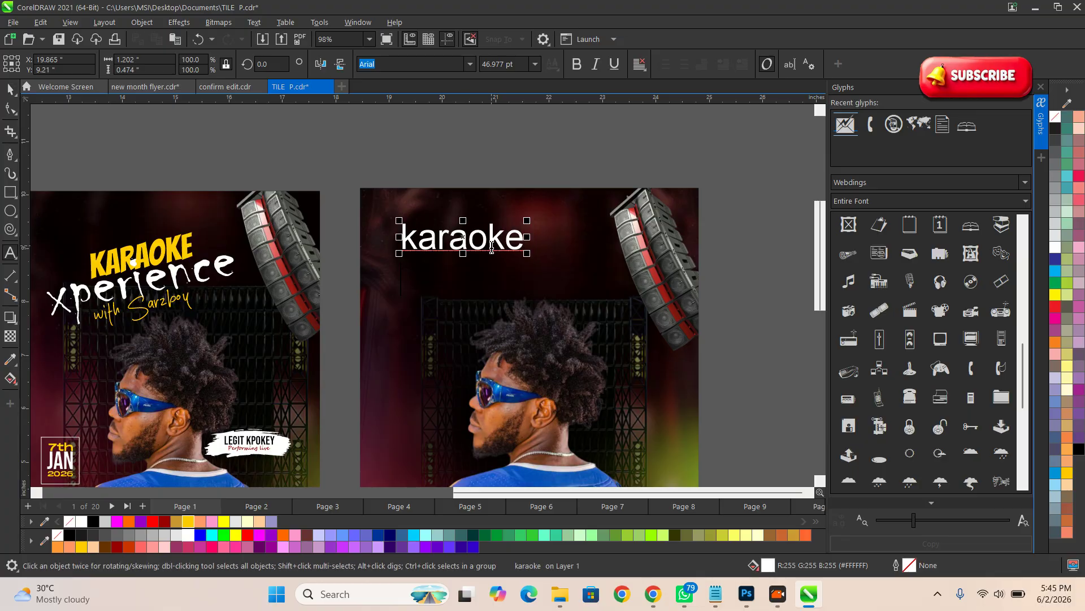
key("Return")
type("xperienc")
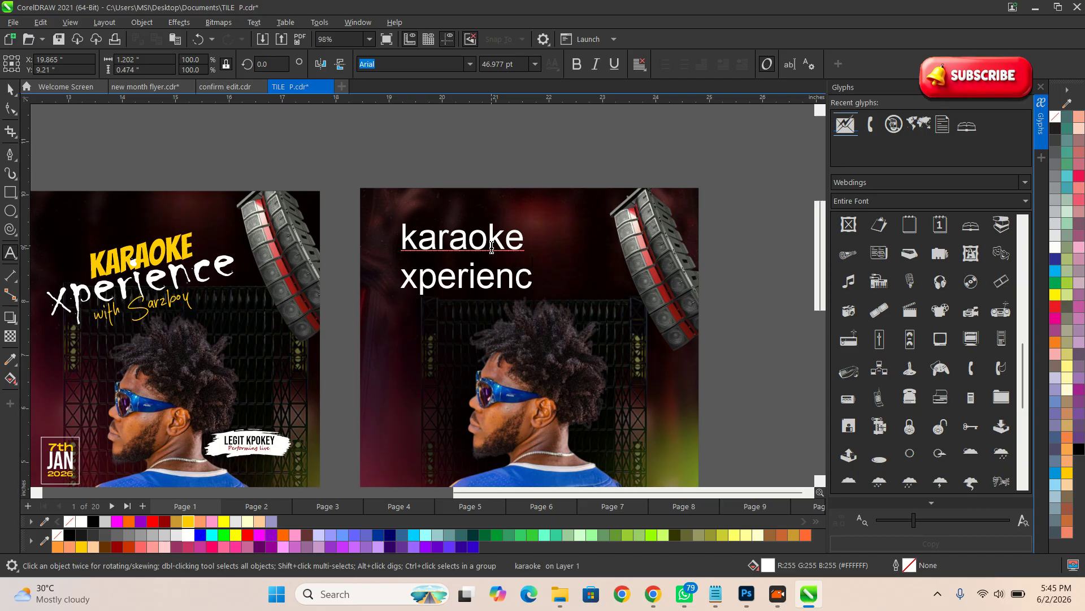
type("e")
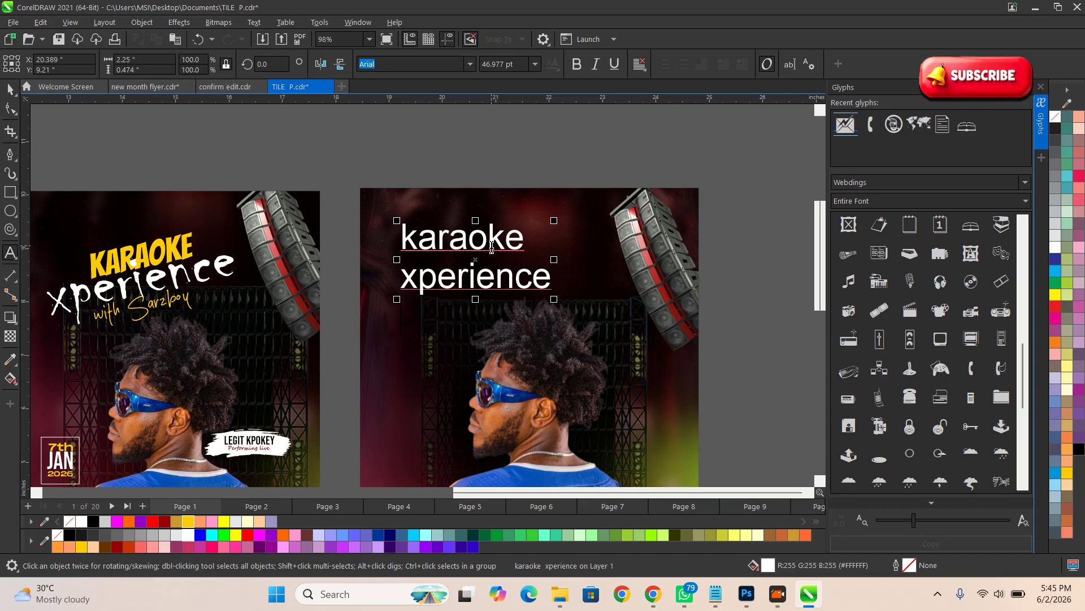
Add "with sarzboy" as a third line of the title text.
key("Return")
type("w")
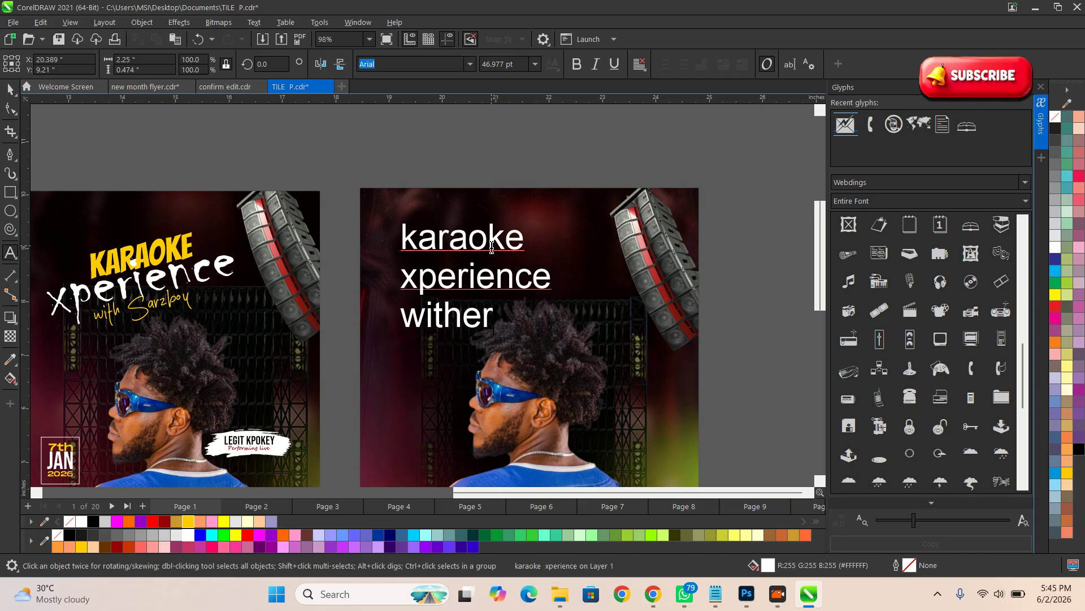
type("ither")
key("BackSpace")
key("BackSpace")
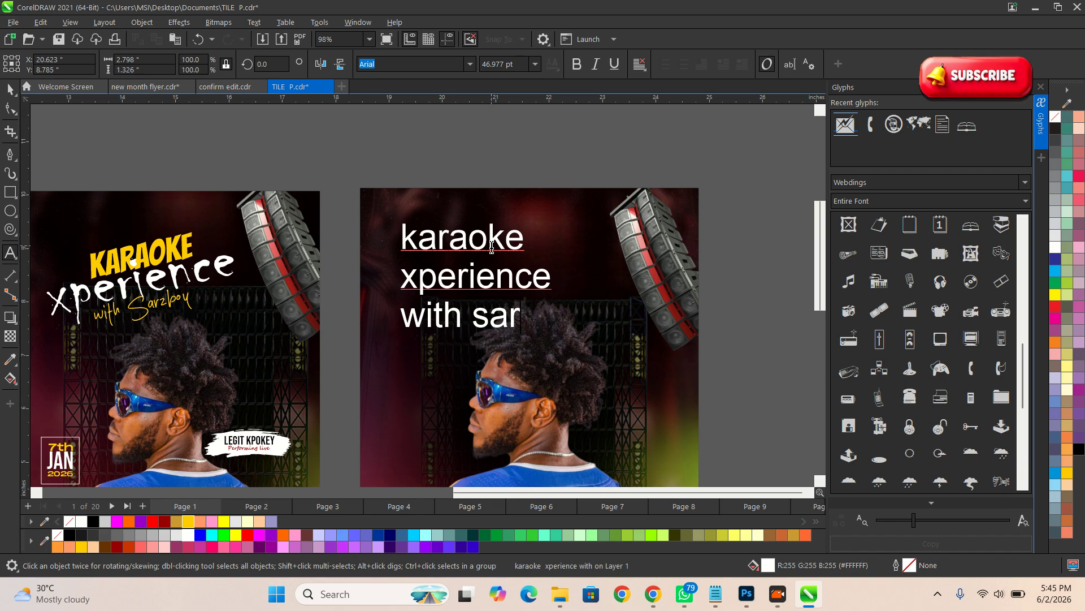
type("sarzbo")
key("BackSpace")
key("BackSpace")
key("BackSpace")
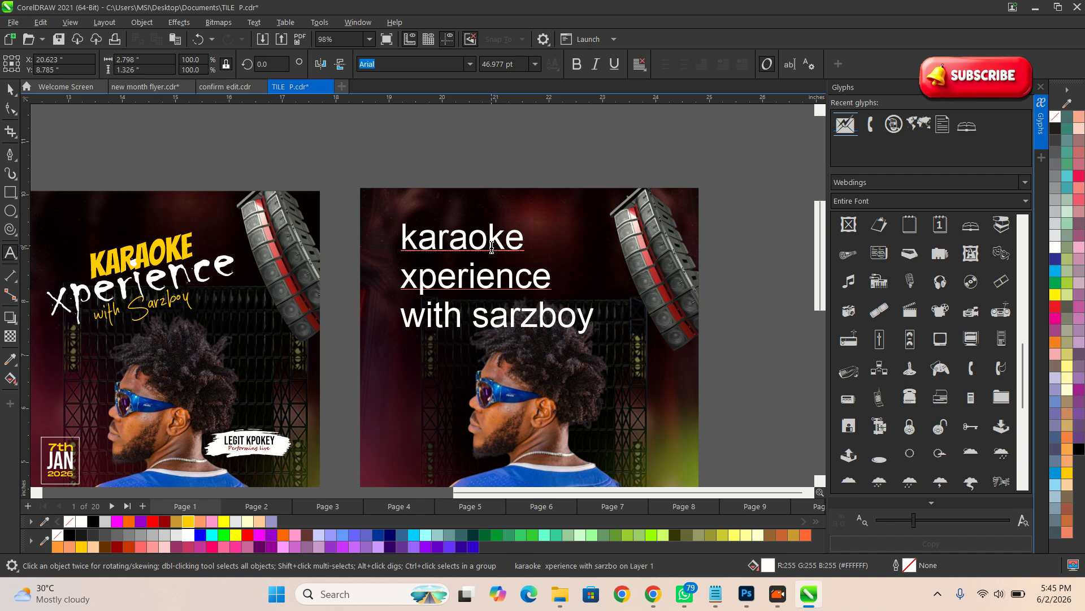
Break the three-line title into separate text objects and move "with sarzboy" down over the artist's face.
key("ctrl+space")
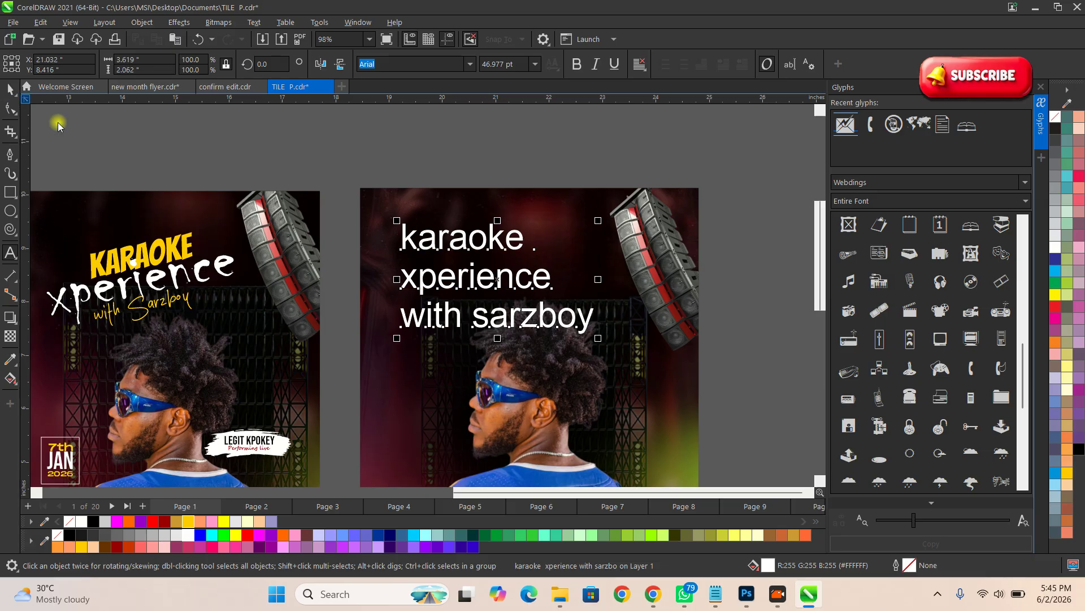
key("ctrl+k")
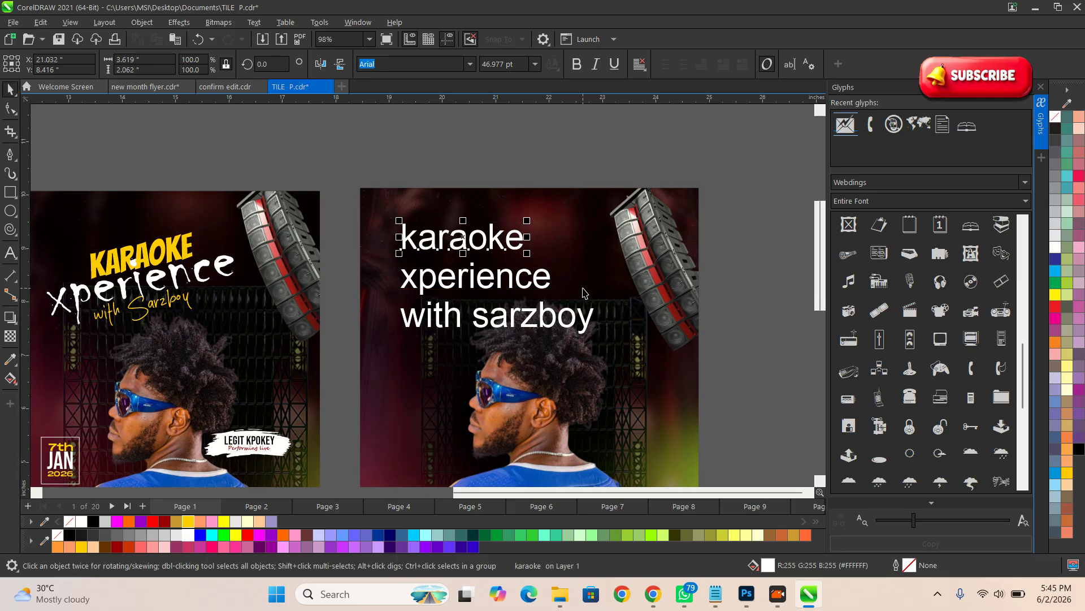
left_click_drag(537, 320, 537, 400)
scroll(452, 291, "up", 1)
Set the "karaoke" text in the Bangers font and shift it right, keeping it above "xperience".
left_click(466, 226)
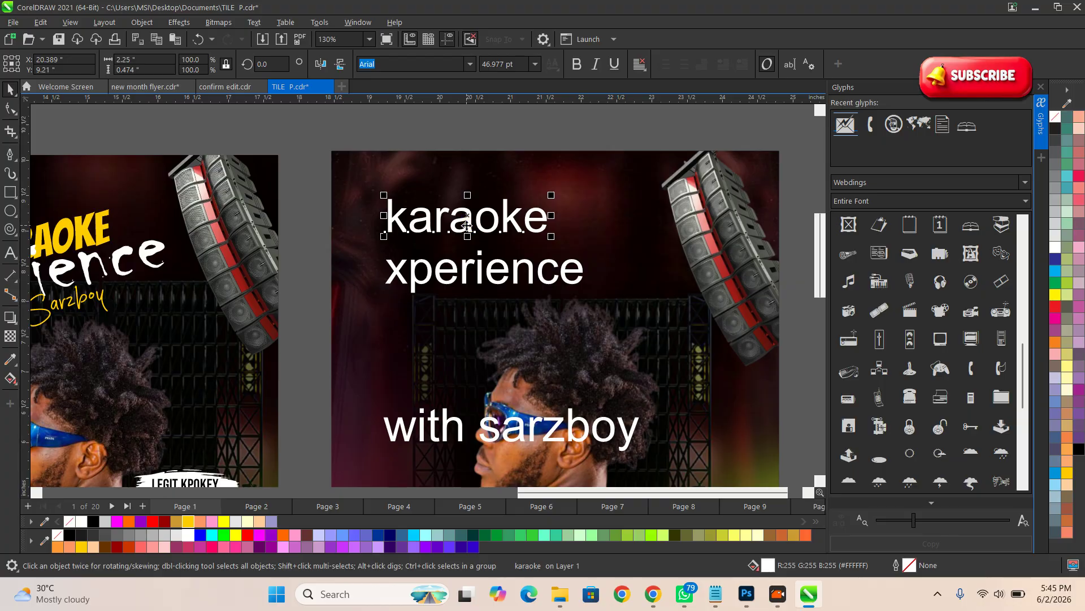
left_click_drag(467, 226, 467, 232)
type("Bangers")
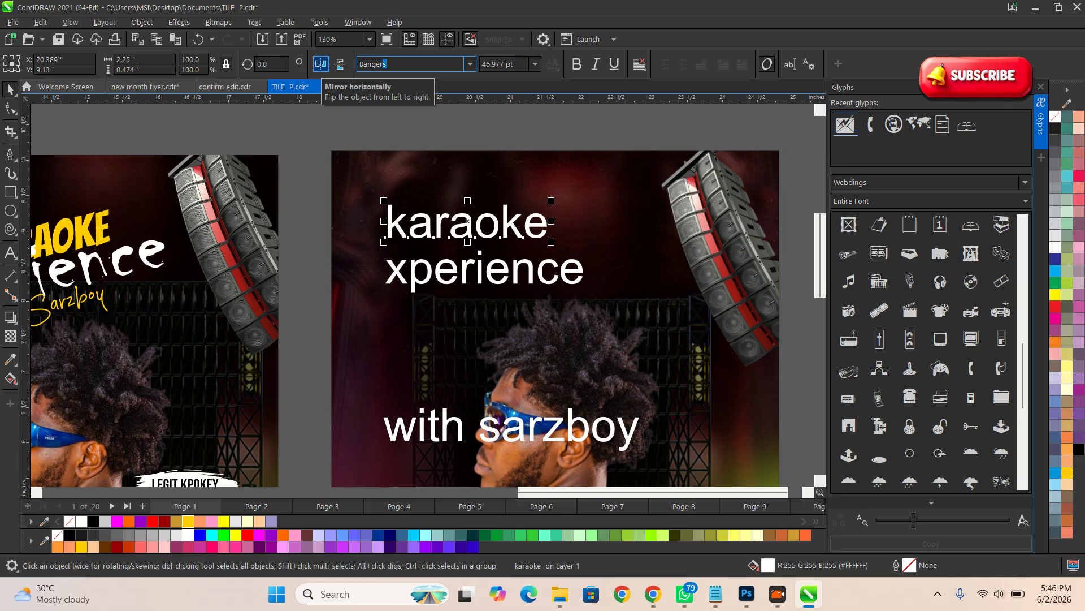
key("Return")
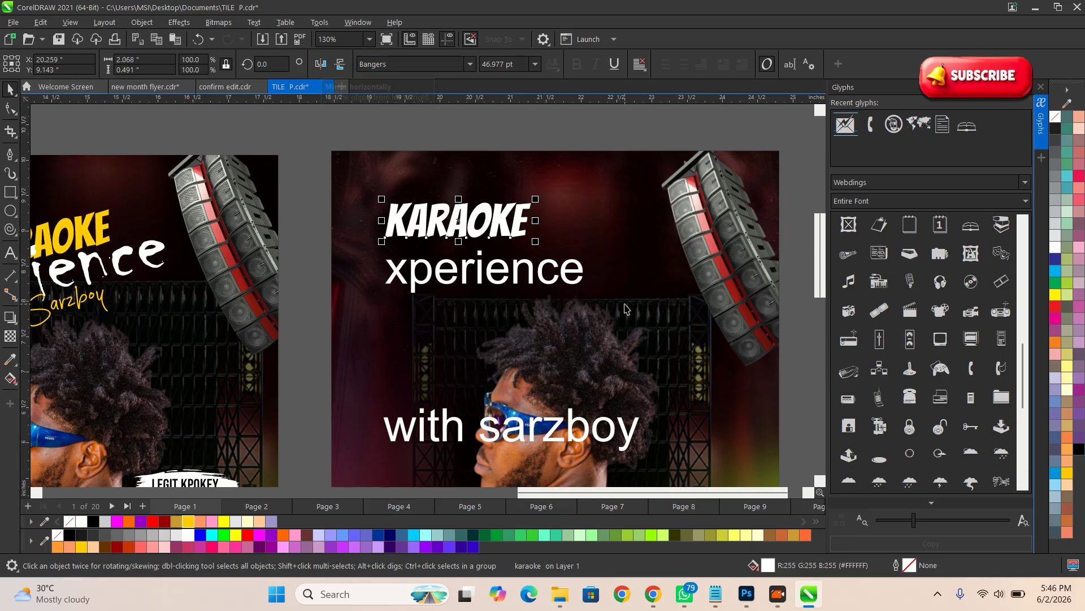
left_click_drag(509, 225, 568, 236)
Set the "xperience" text in the Chiller font, enlarge it to about 69.5 pt and position it just beneath "karaoke".
left_click_drag(538, 277, 563, 281)
scroll(563, 281, "up", 3)
left_click(410, 68)
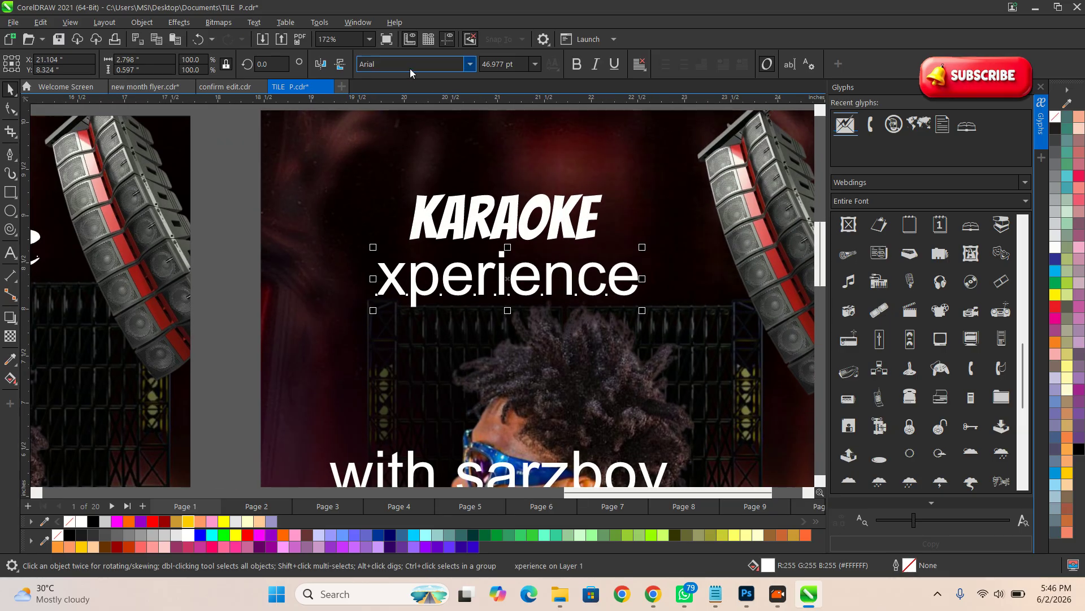
type("Calibri")
key("Return")
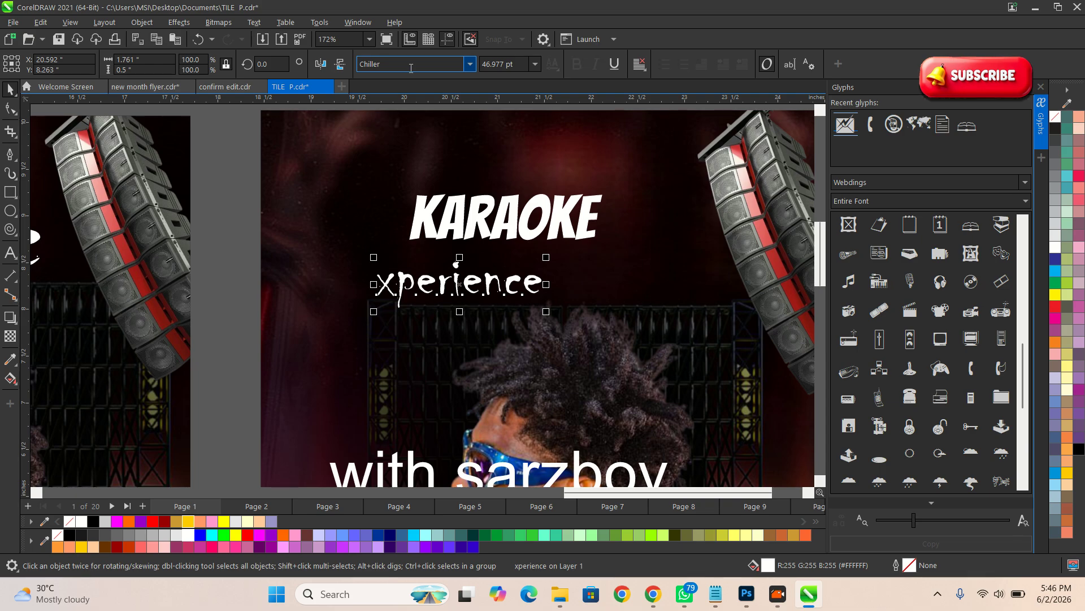
left_click_drag(548, 260, 671, 235)
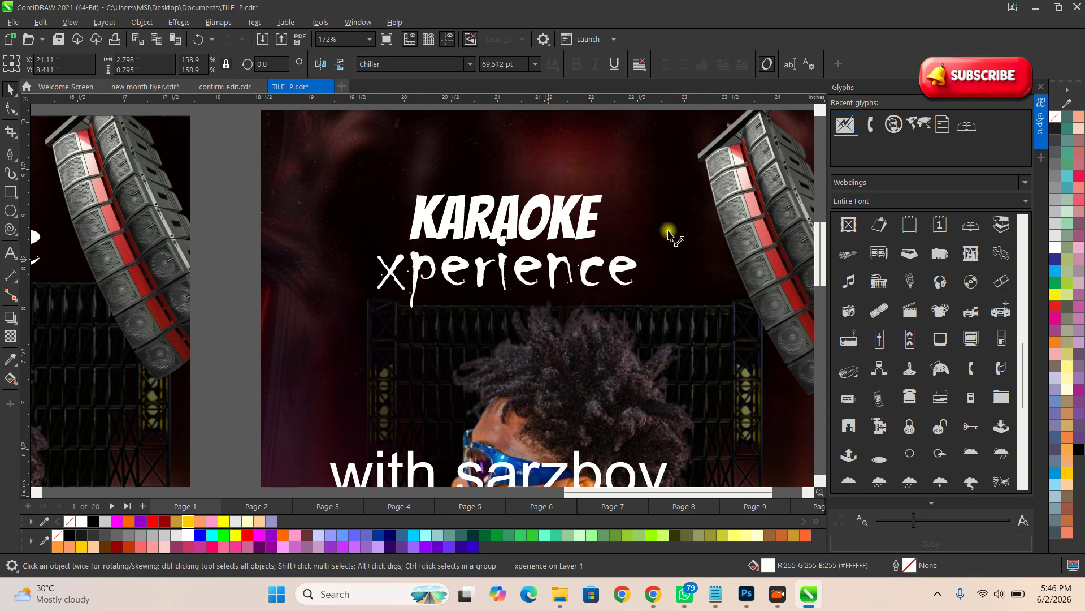
scroll(480, 254, "up", 2)
left_click_drag(511, 257, 515, 271)
scroll(515, 271, "down", 2)
Fill the "karaoke" text with yellow #FFCC00.
left_click(451, 221)
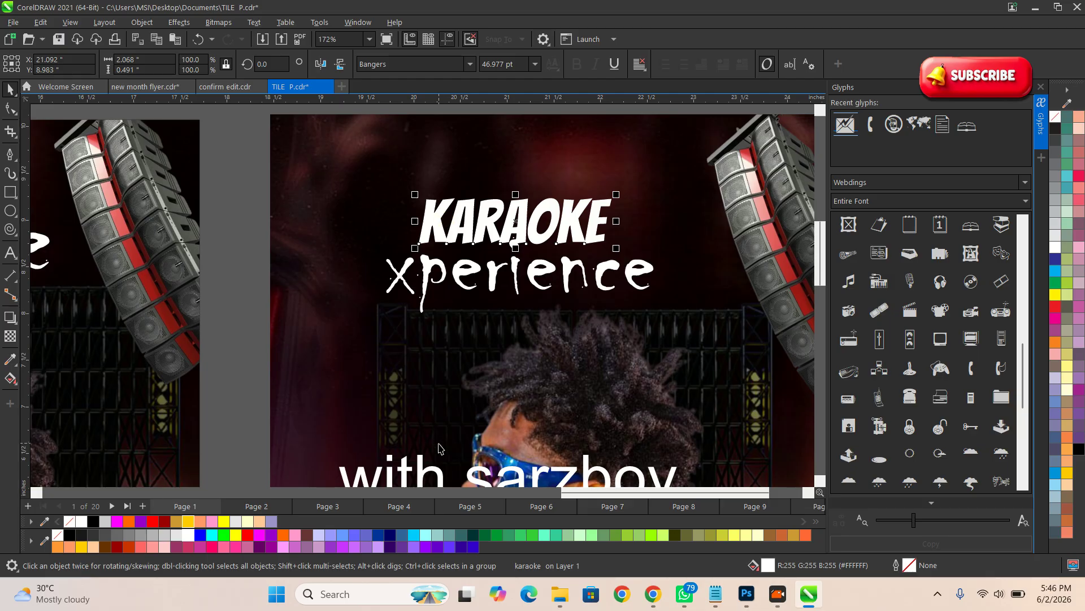
left_click(82, 546)
scroll(499, 376, "down", 4)
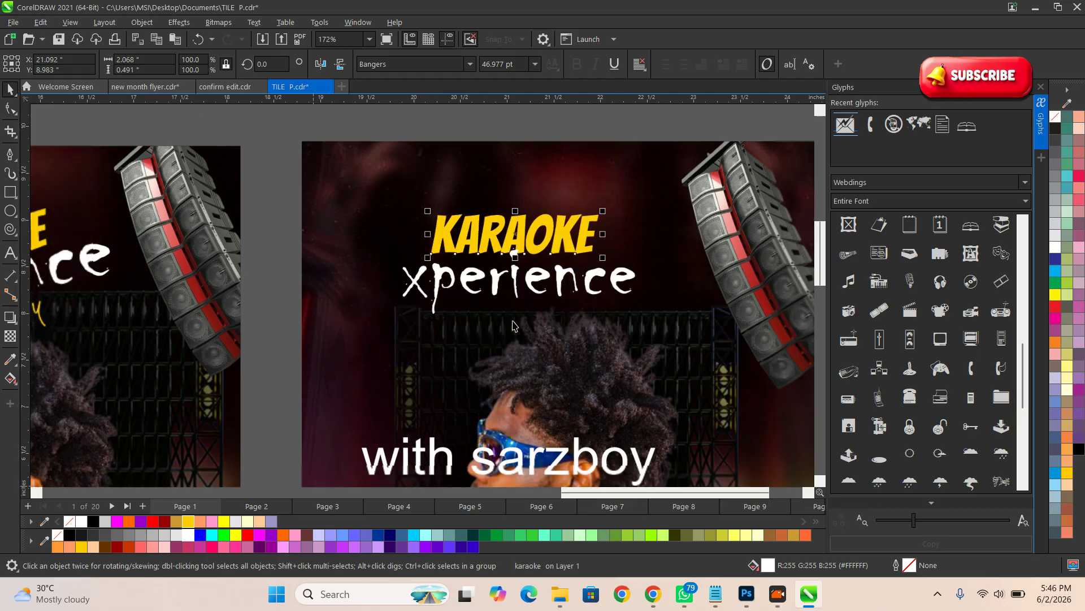
Move "with sarzboy" up beneath "xperience" and set it in the Dark Shadow font.
scroll(499, 376, "up", 2)
left_click_drag(499, 376, 518, 283)
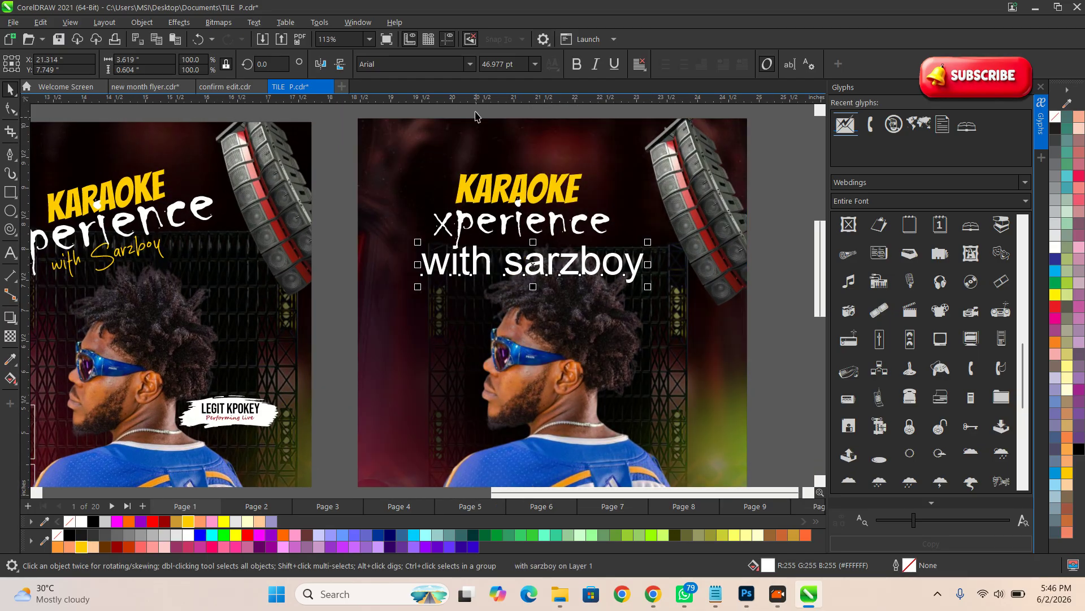
left_click(390, 64)
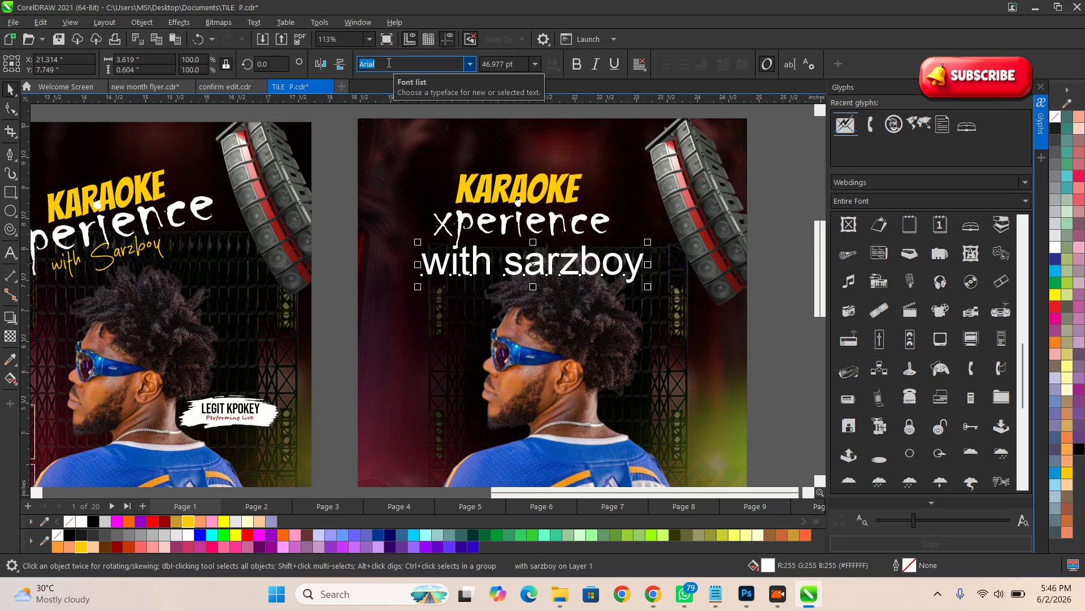
type("Dark Shadow")
key("Return")
scroll(508, 277, "up", 2)
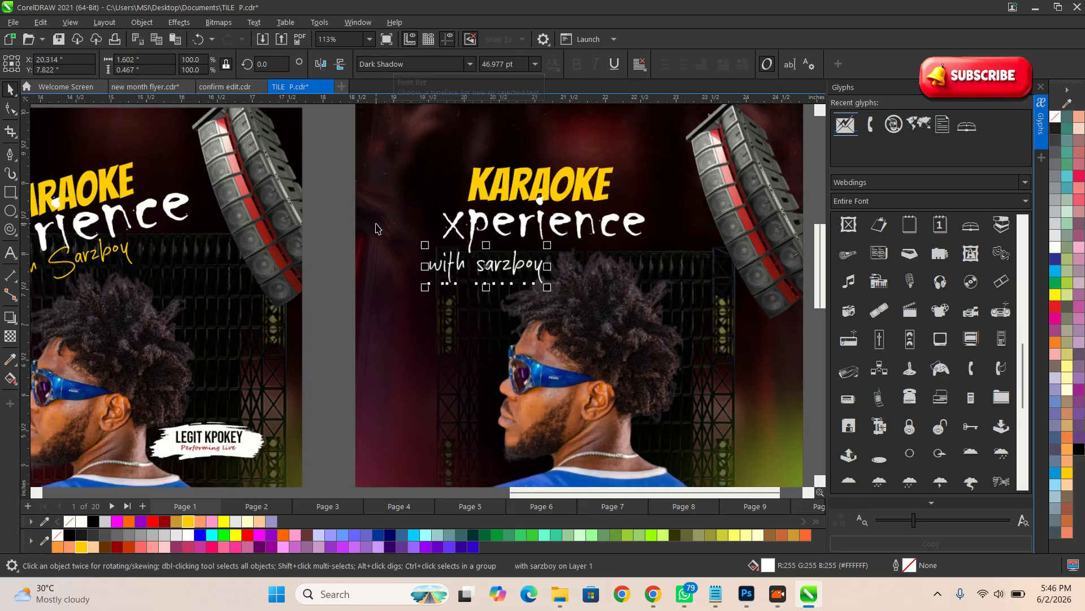
Capitalize the first letter of "sarzboy" so the line reads "with Sarzboy".
double_click(497, 272)
double_click(496, 273)
left_click_drag(495, 275, 481, 278)
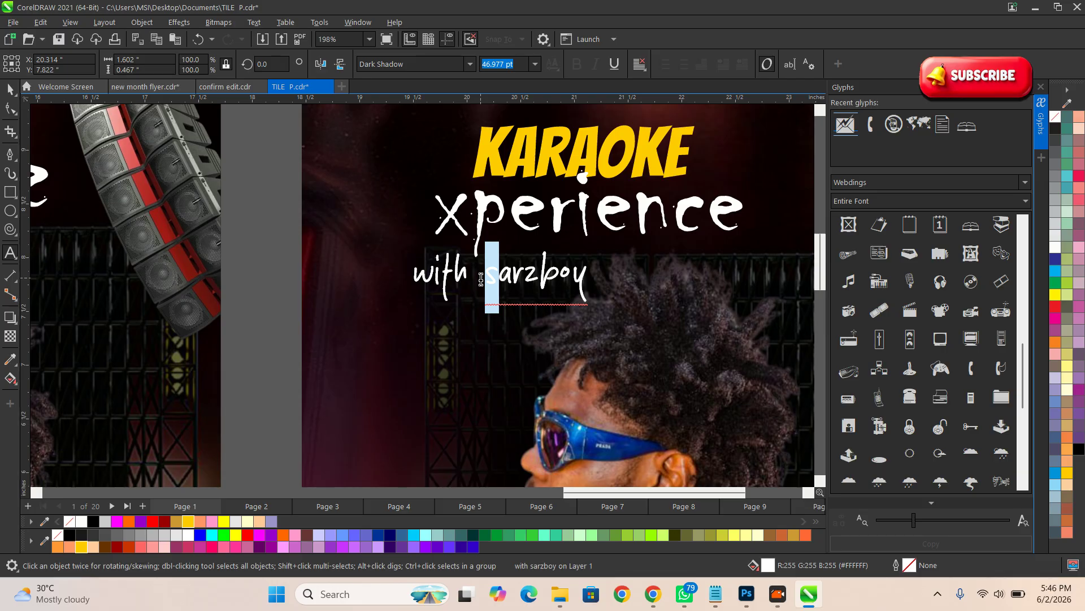
type("S")
left_click(7, 90)
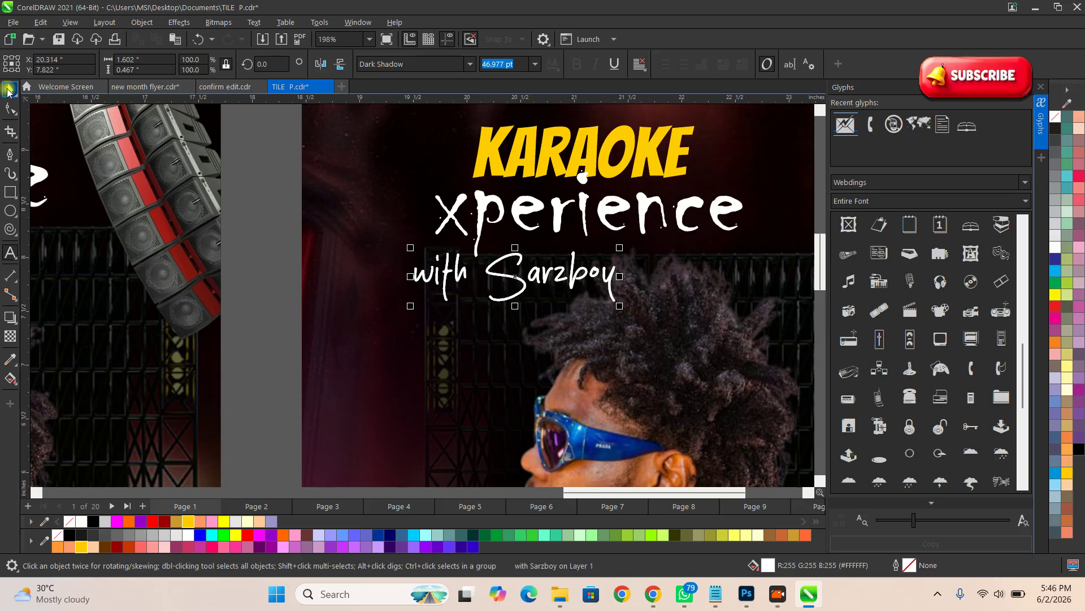
scroll(222, 415, "down", 1)
scroll(536, 360, "up", 1)
left_click_drag(457, 295, 515, 290)
key("Delete")
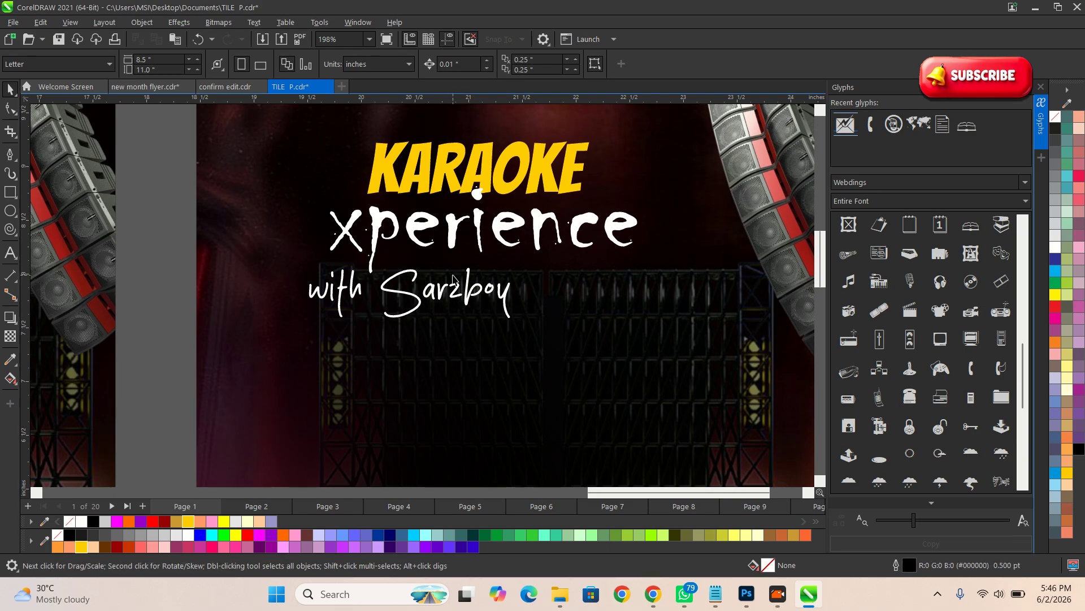
scroll(458, 280, "down", 3)
key("ctrl+z")
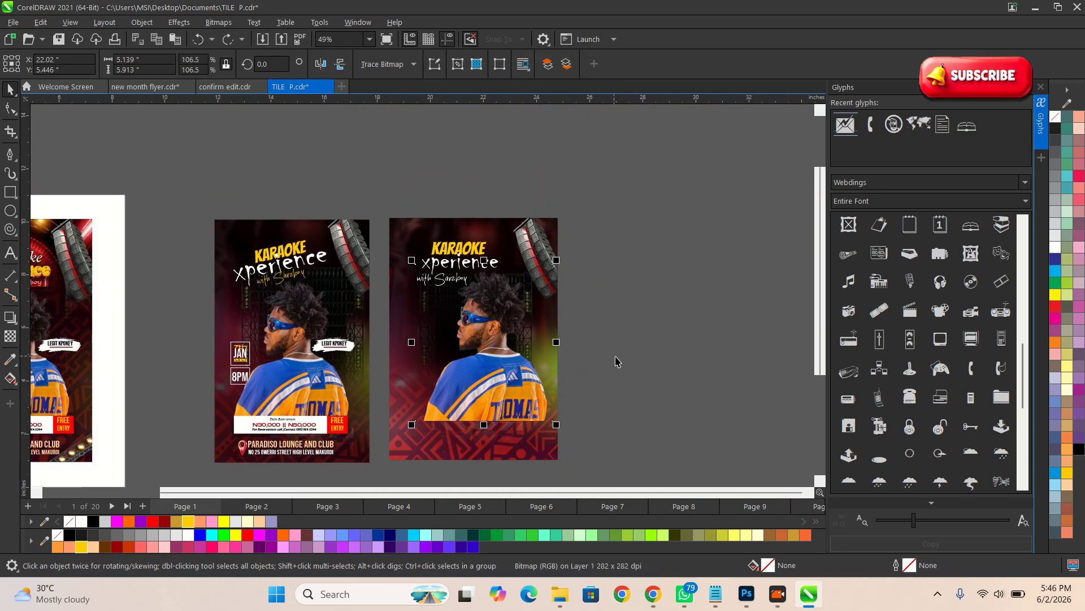
key("ctrl+z")
key("z")
left_click_drag(306, 157, 663, 351)
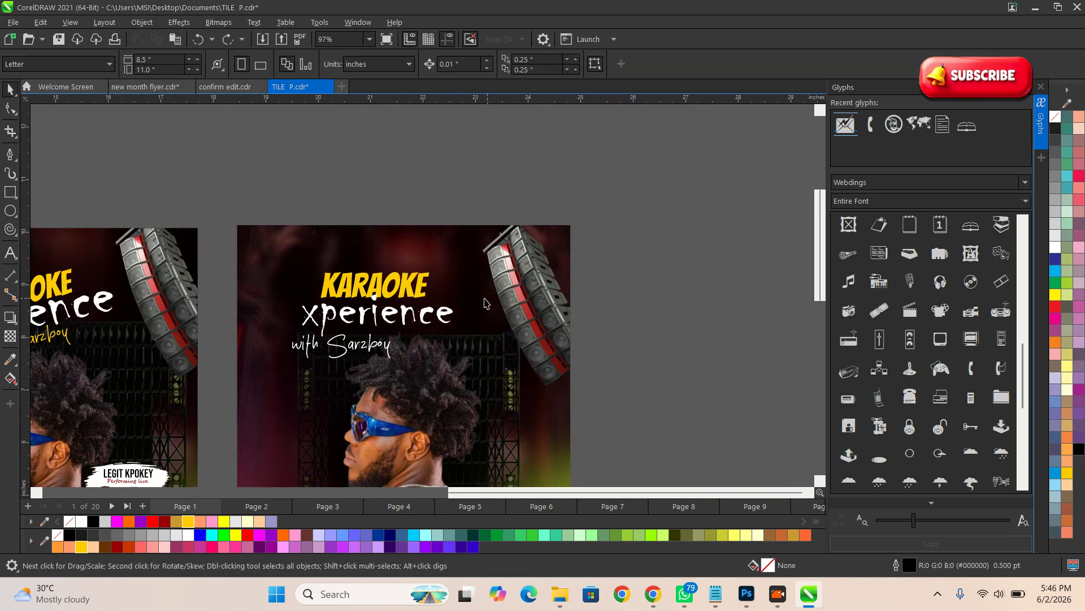
Shift the "with Sarzboy" line right so it sits centred beneath "xperience".
scroll(477, 303, "up", 1)
left_click(365, 363)
left_click_drag(365, 365, 417, 359)
scroll(477, 290, "down", 1)
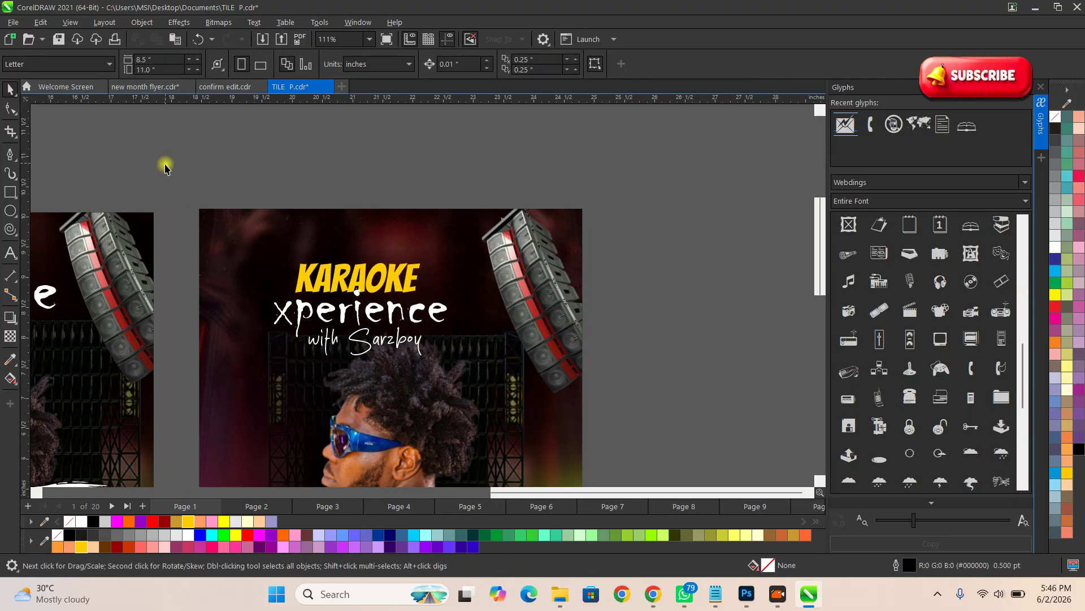
Enlarge the three title texts together to about 126% and rotate them about 12.4° counterclockwise.
left_click_drag(164, 164, 475, 373)
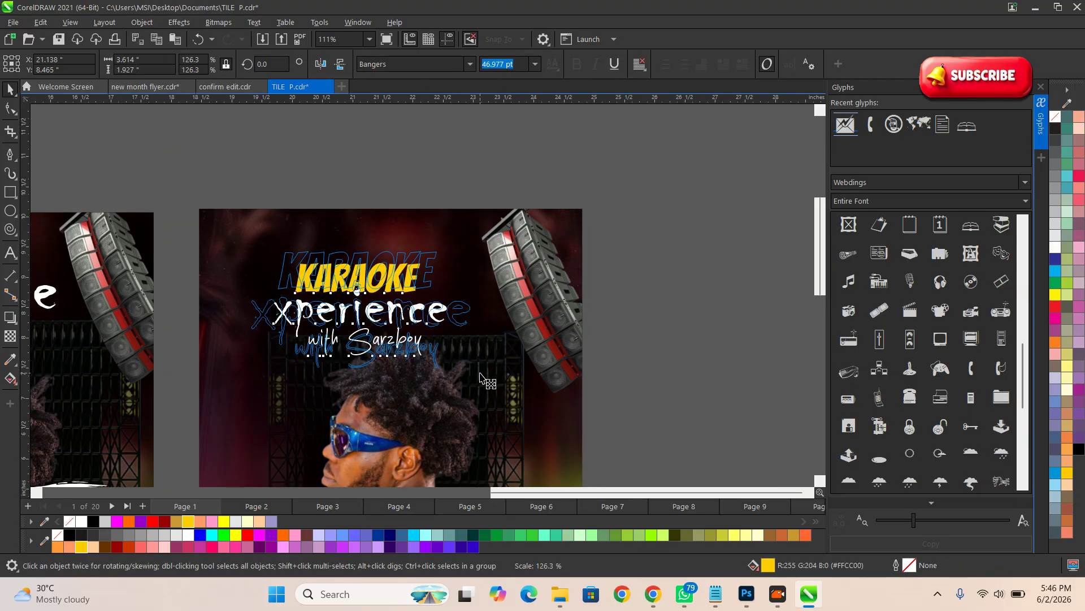
scroll(379, 279, "up", 1)
left_click_drag(370, 273, 370, 284)
left_click_drag(493, 401, 502, 374)
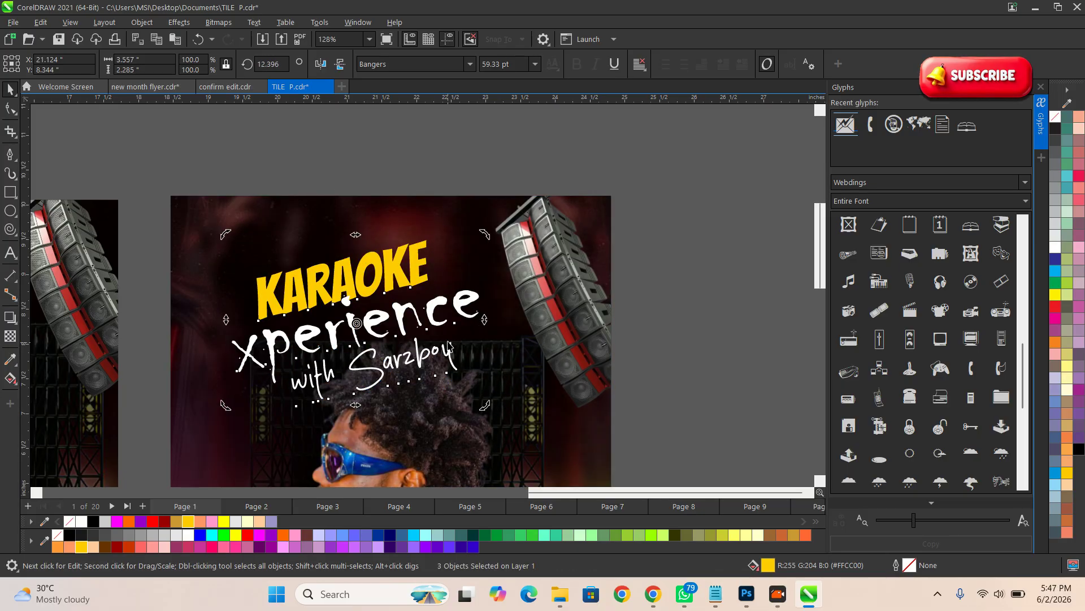
Move the artist cutout lower beneath the tilted title and reduce its size slightly.
scroll(421, 250, "down", 4)
left_click(446, 363)
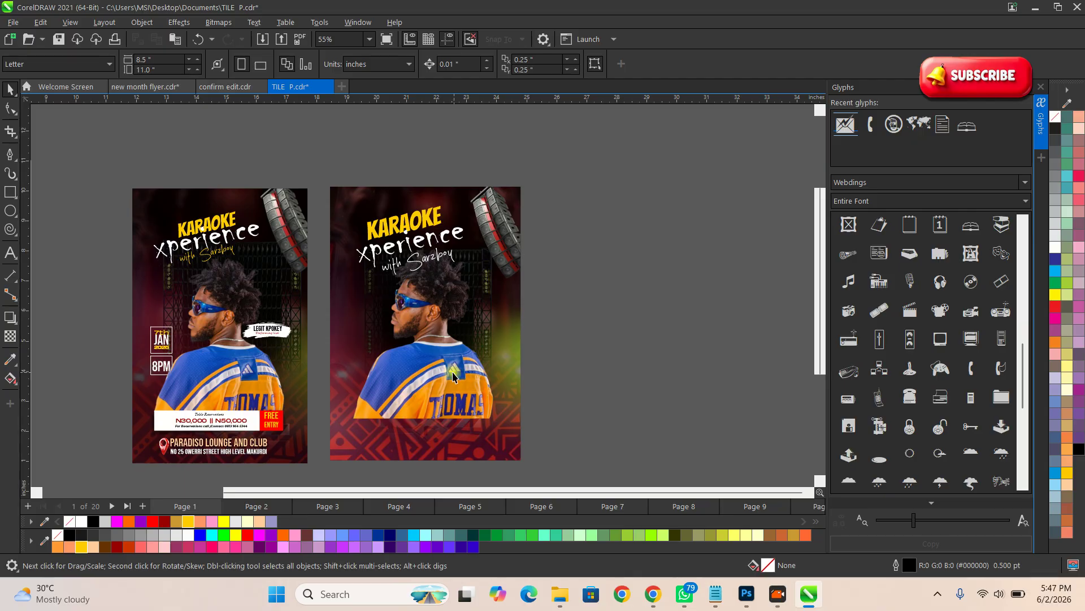
left_click_drag(447, 363, 446, 379)
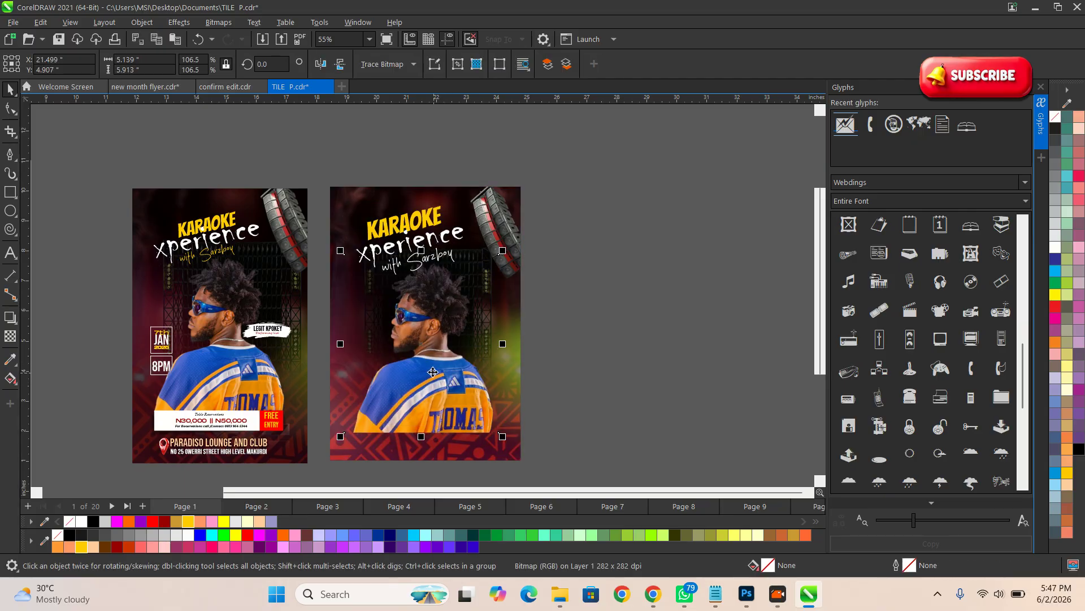
scroll(446, 378, "up", 1)
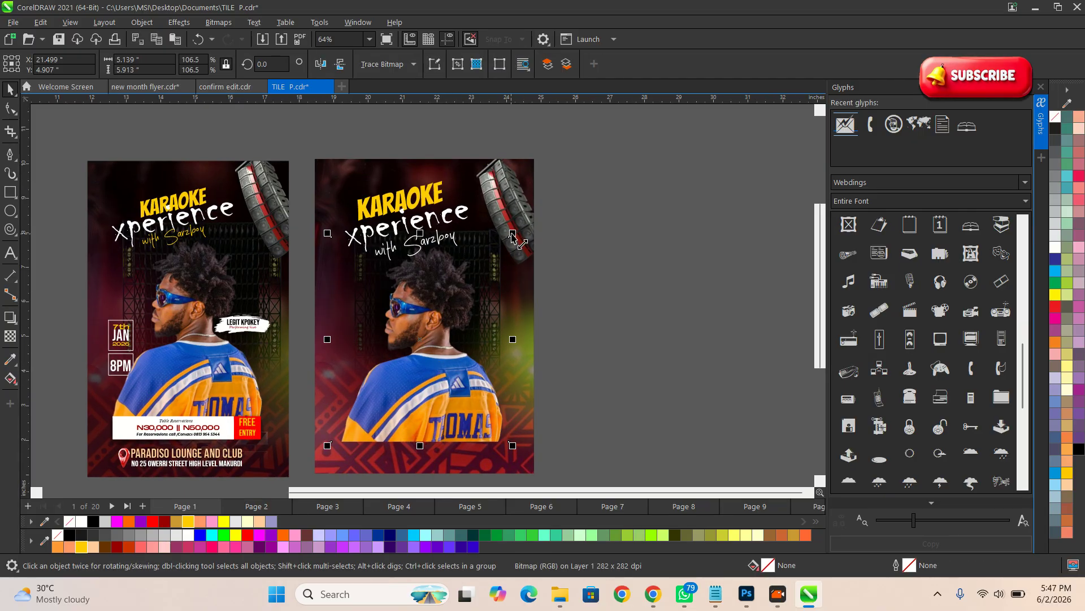
left_click_drag(512, 235, 509, 237)
left_click(458, 315)
left_click(619, 337)
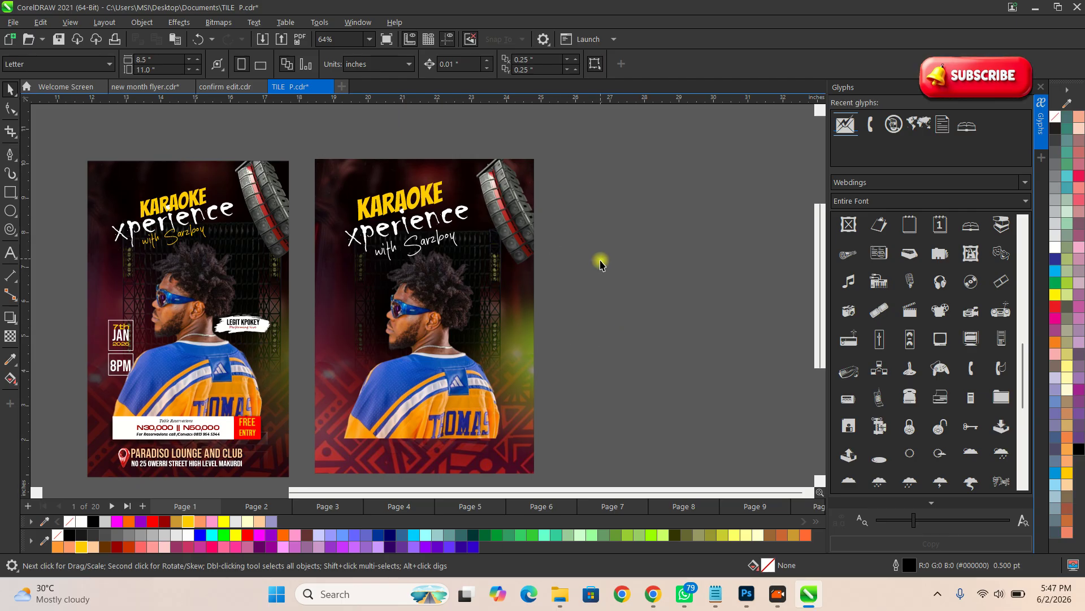
Fill the "with Sarzboy" line on the new flyer with yellow (#FFCC00).
left_click_drag(646, 303, 354, 228)
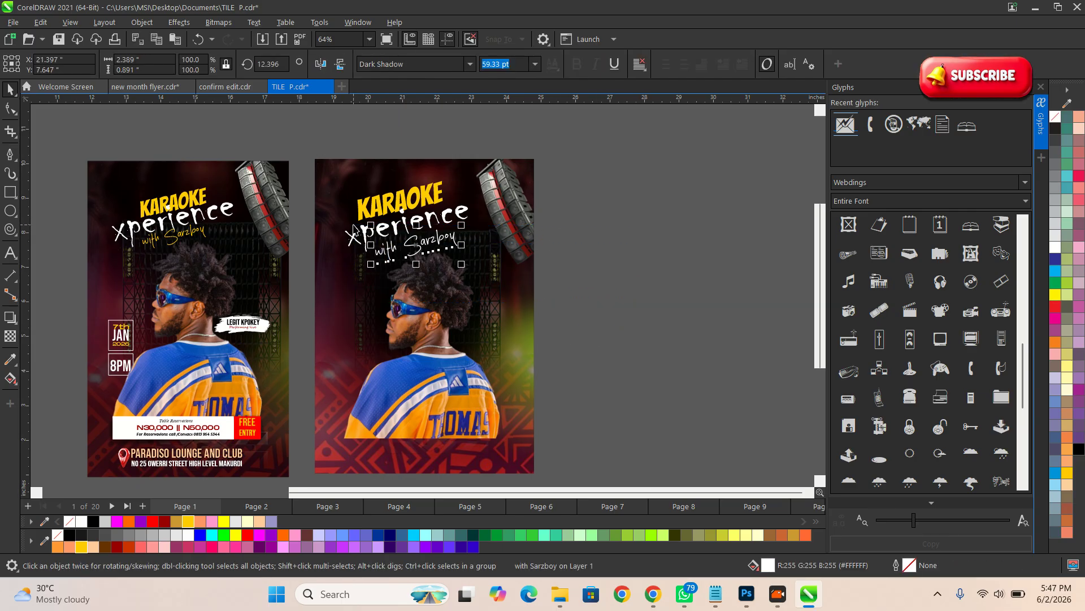
left_click(82, 547)
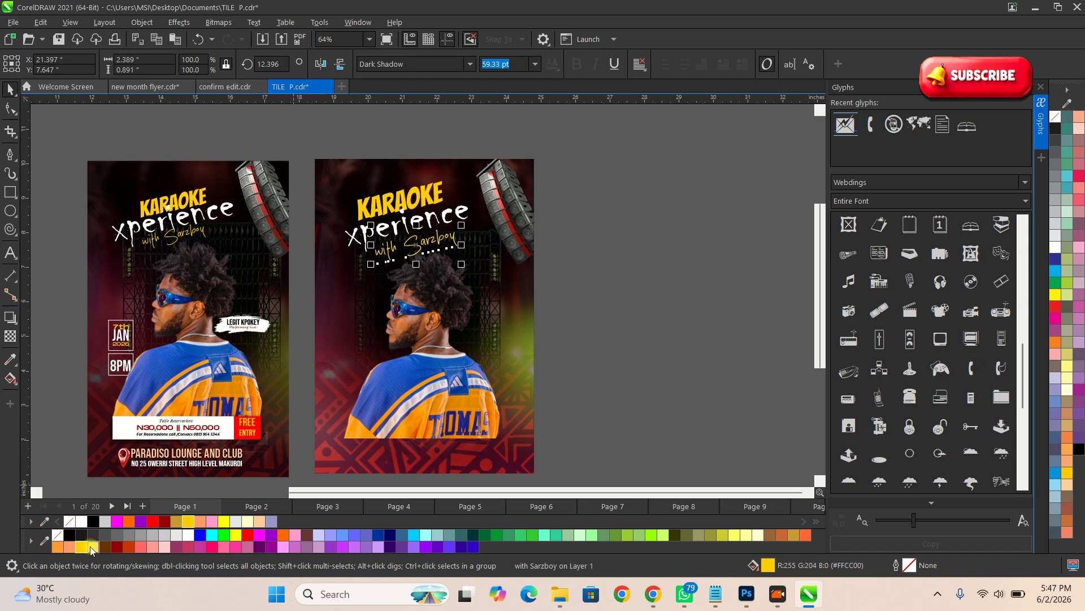
left_click(725, 433)
scroll(386, 423, "up", 1)
scroll(387, 418, "down", 3)
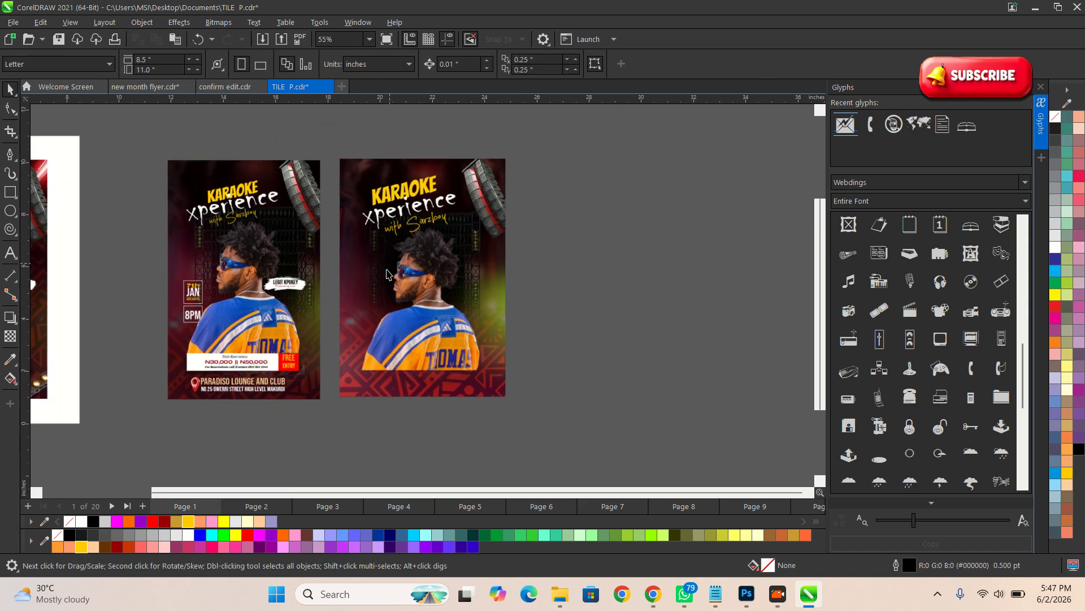
Draw a rectangle about 4.55 by 0.79 inches across the lower edge of the artist's jersey and fill it white.
scroll(386, 412, "up", 2)
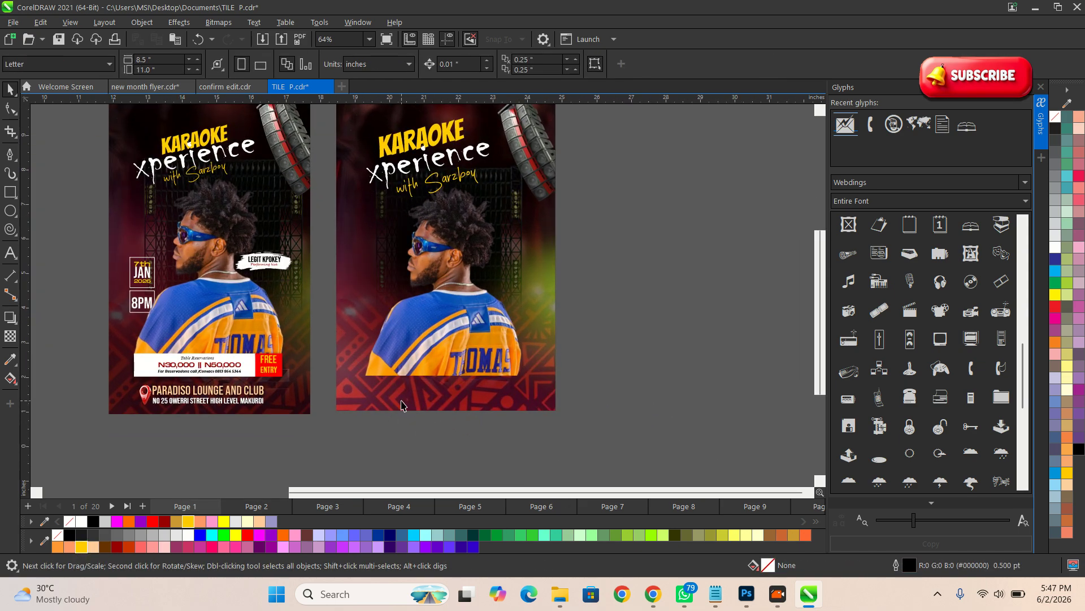
left_click(12, 192)
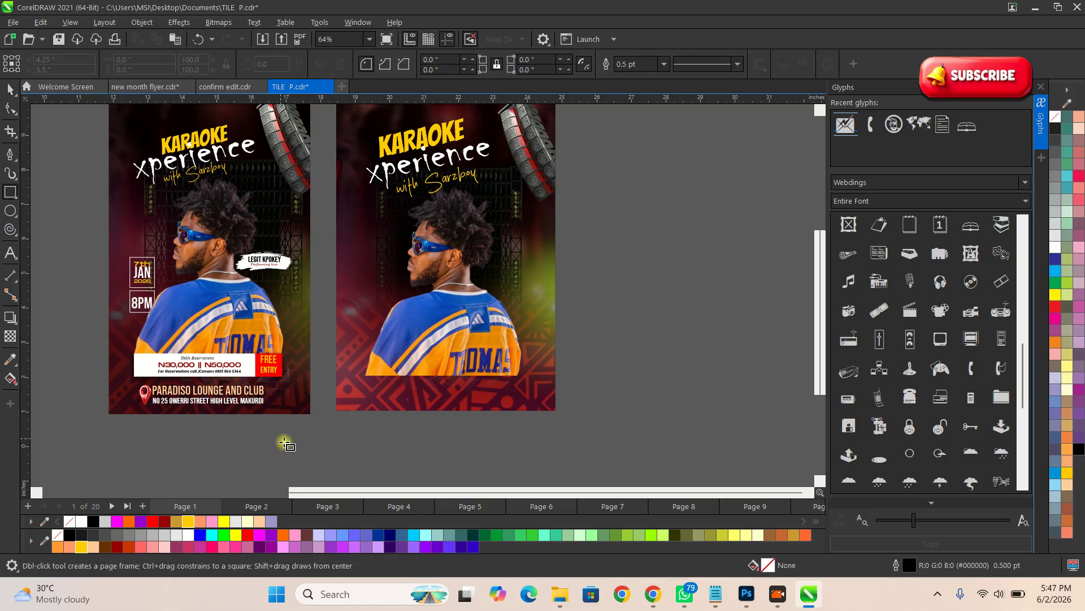
scroll(294, 449, "up", 1)
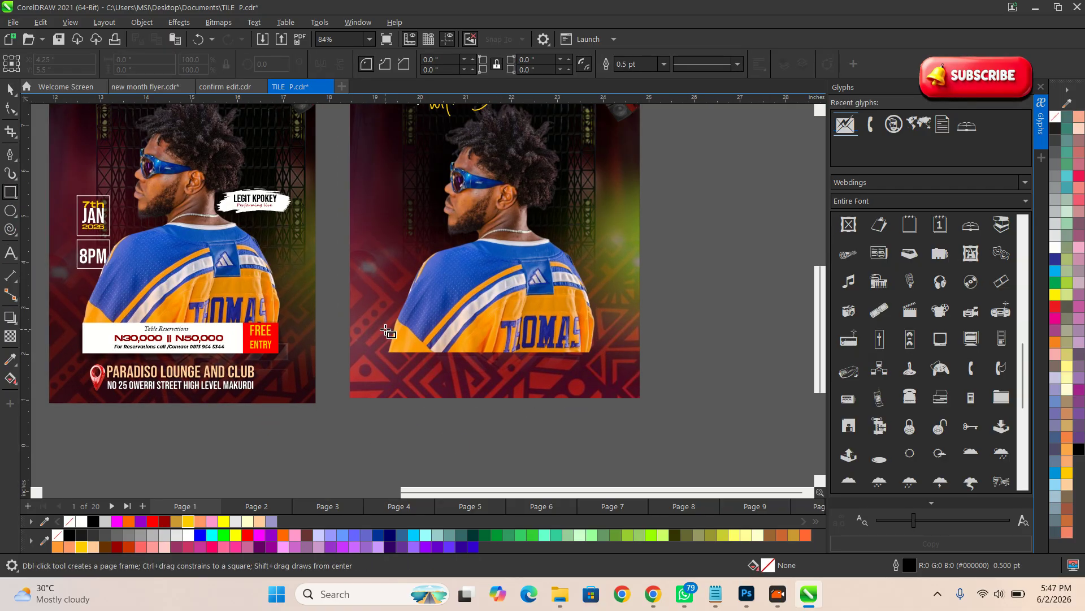
left_click_drag(387, 330, 597, 370)
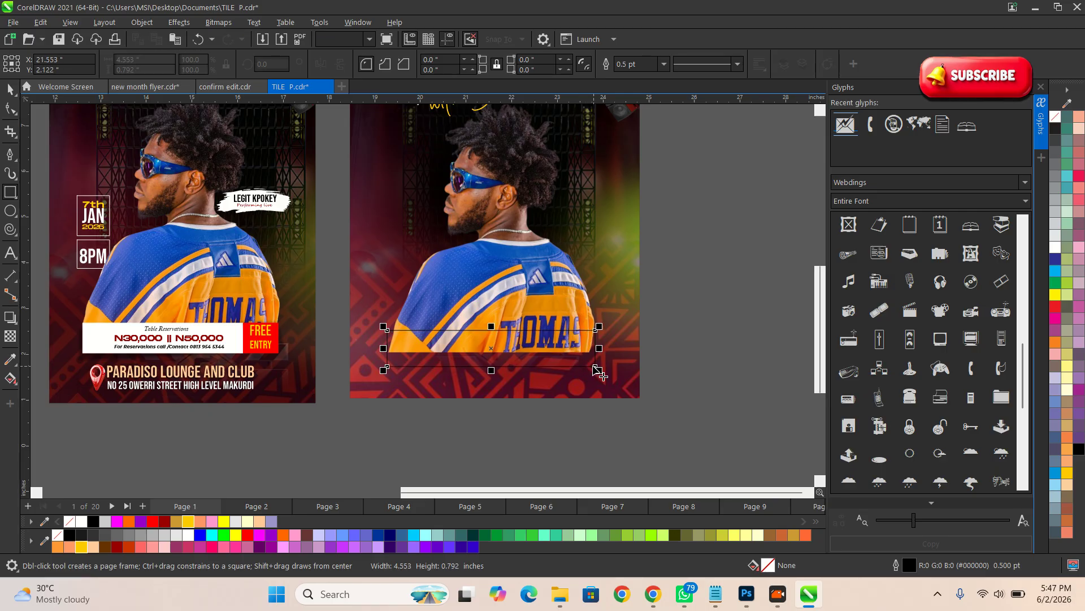
key("space")
scroll(430, 356, "up", 1)
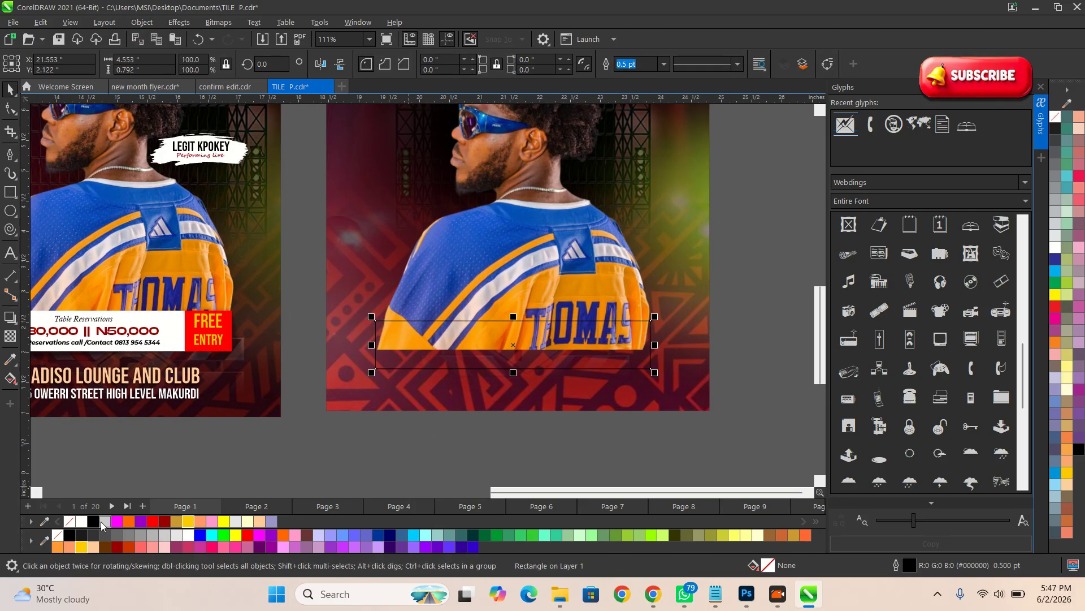
left_click(83, 521)
left_click(716, 343)
scroll(716, 343, "down", 2)
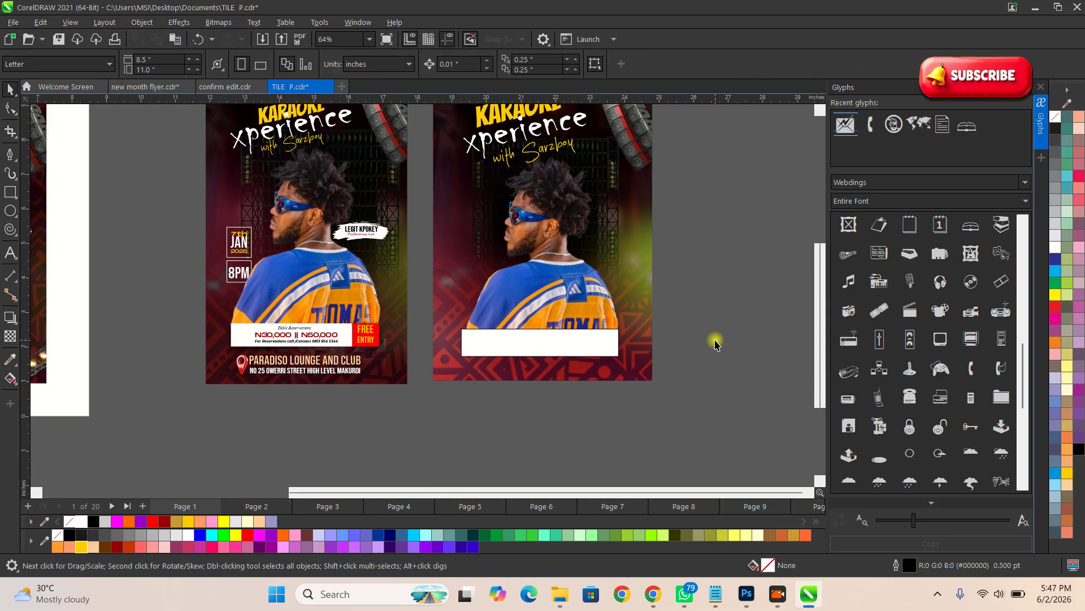
Remove the outline from the white rectangle.
left_click(594, 339)
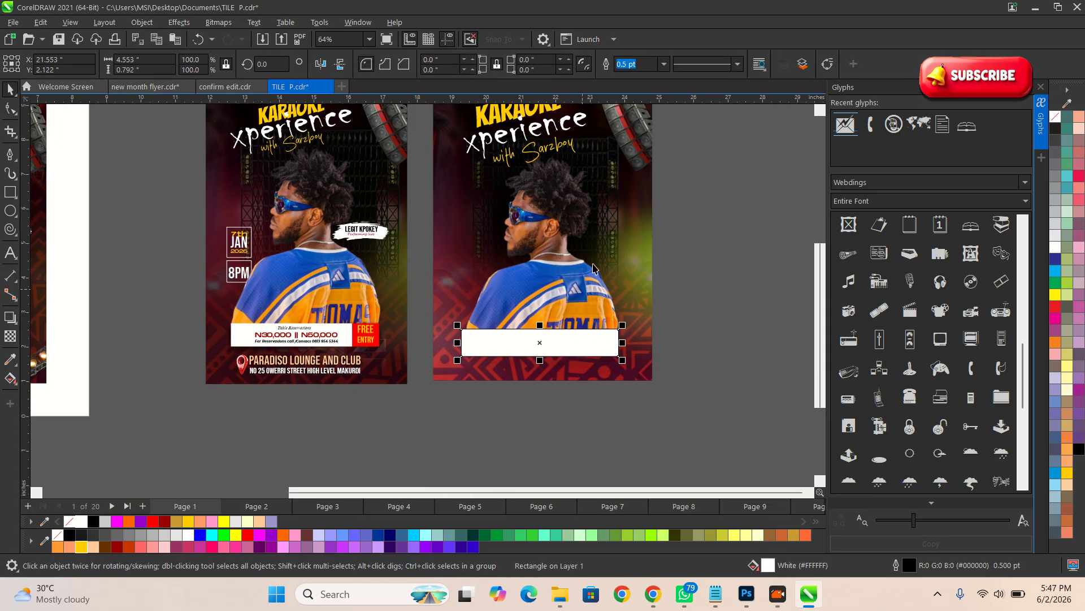
left_click(664, 64)
left_click(645, 79)
left_click(656, 339)
scroll(708, 342, "up", 2)
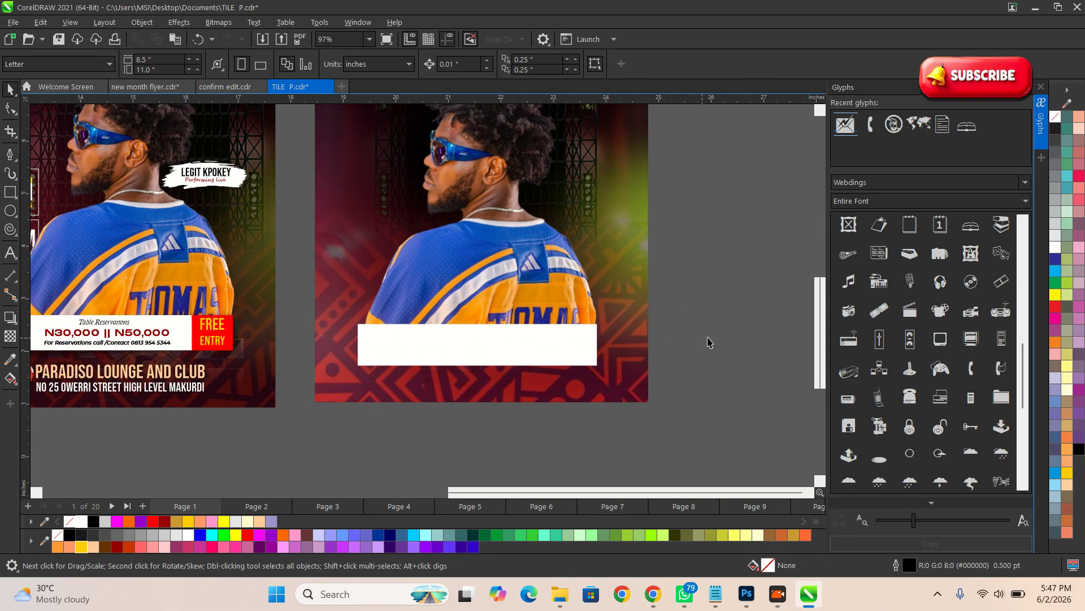
left_click(533, 349)
left_click_drag(353, 346, 648, 371)
key("ctrl+z")
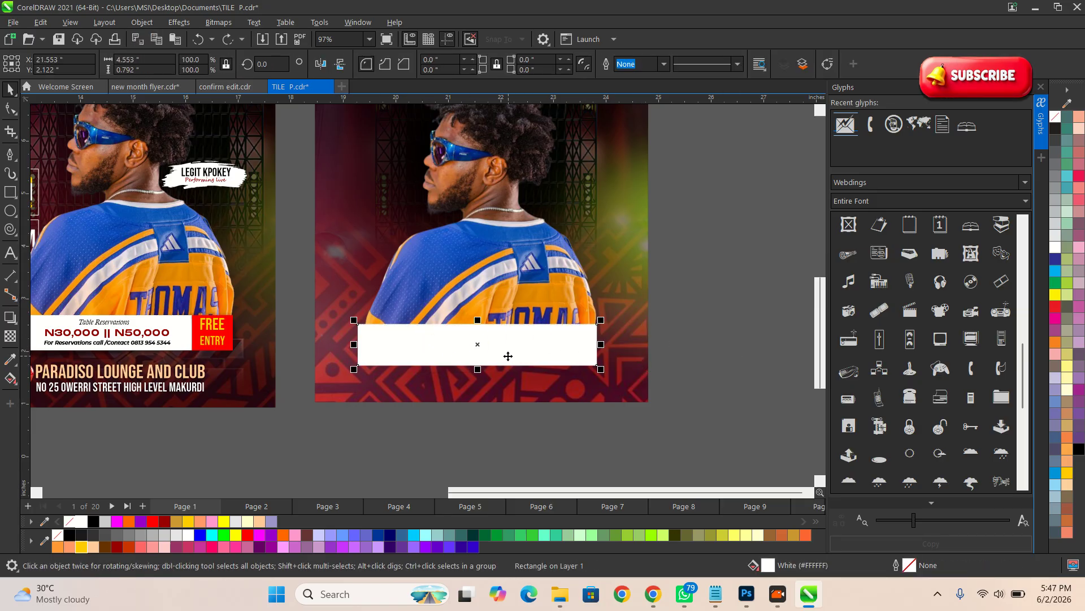
left_click_drag(508, 355, 644, 424)
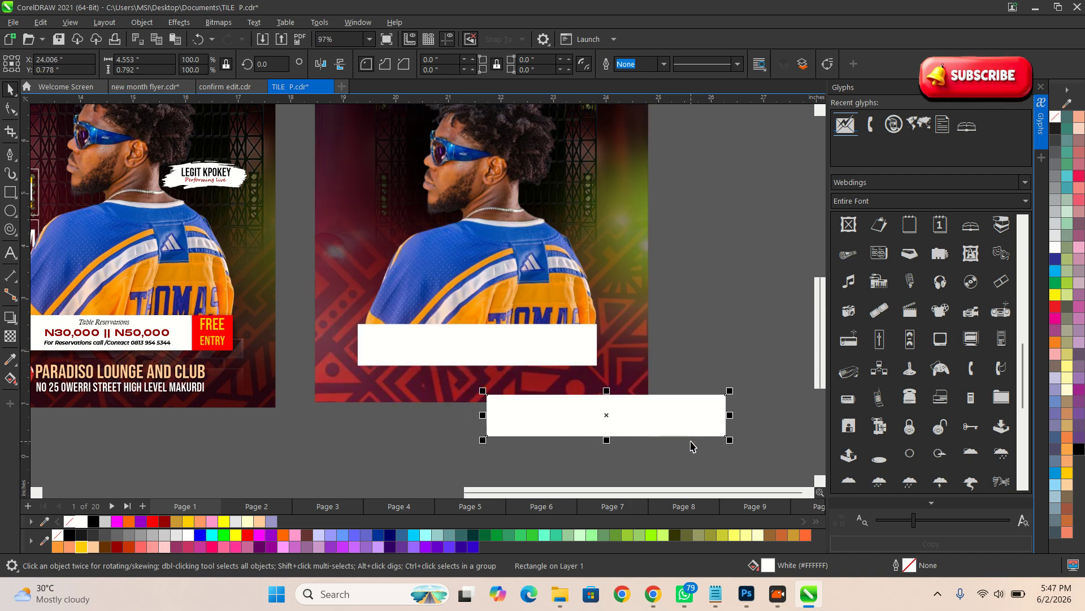
key("ctrl+z")
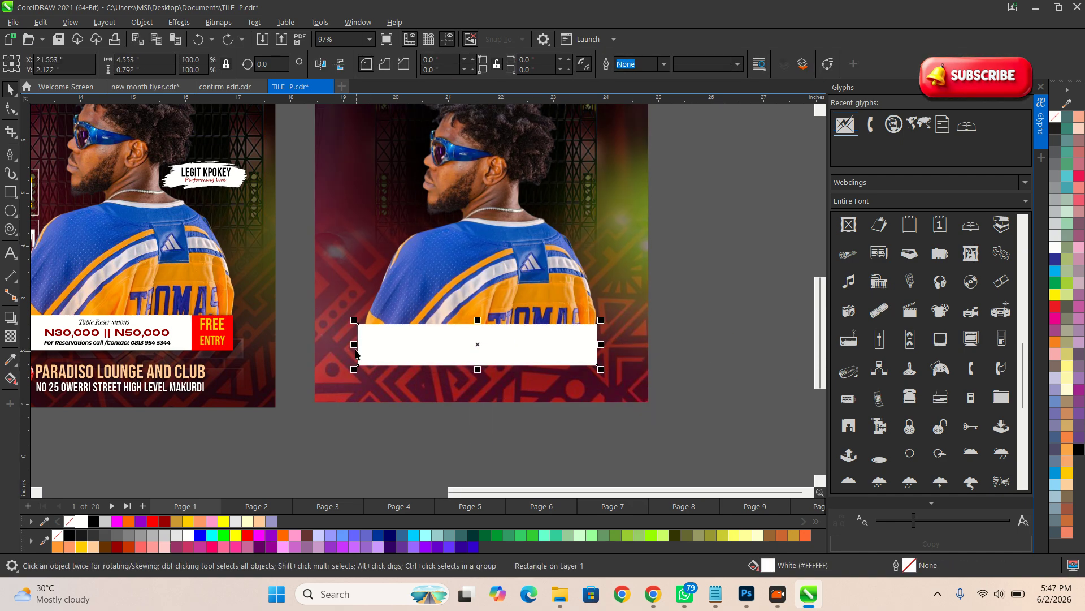
Mirror a copy of the white rectangle onto its right side at 20% width and fill the copy red.
left_click_drag(355, 345, 643, 356)
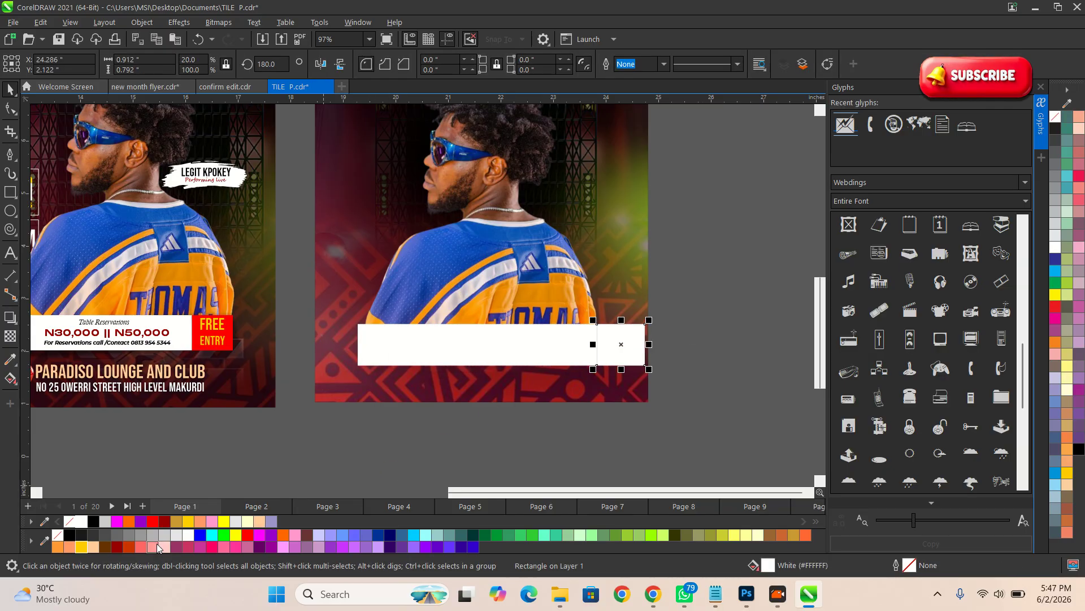
left_click(156, 521)
scroll(234, 347, "up", 2)
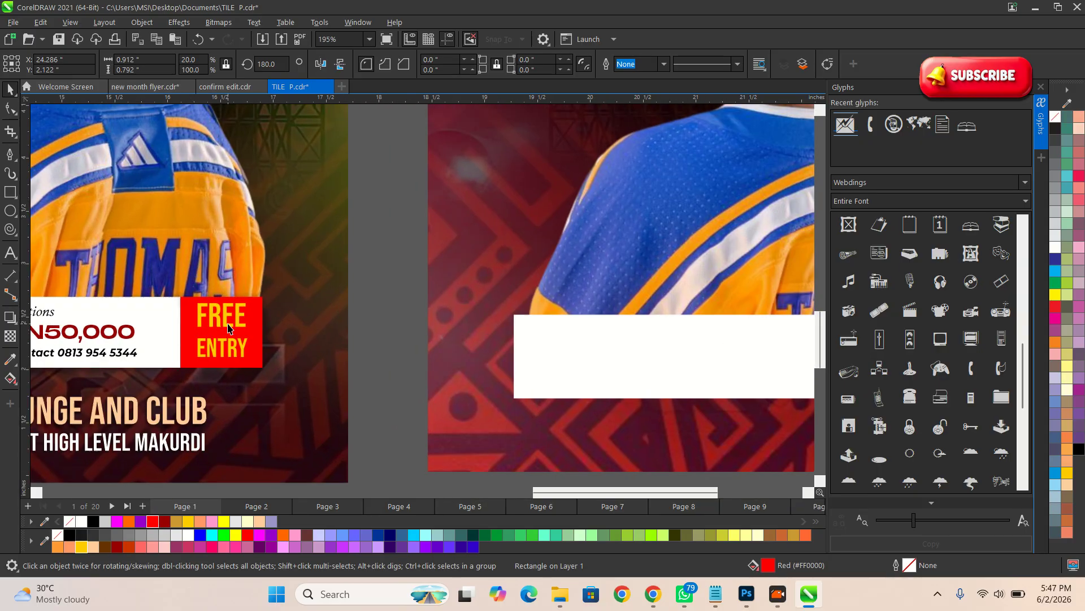
scroll(256, 335, "down", 4)
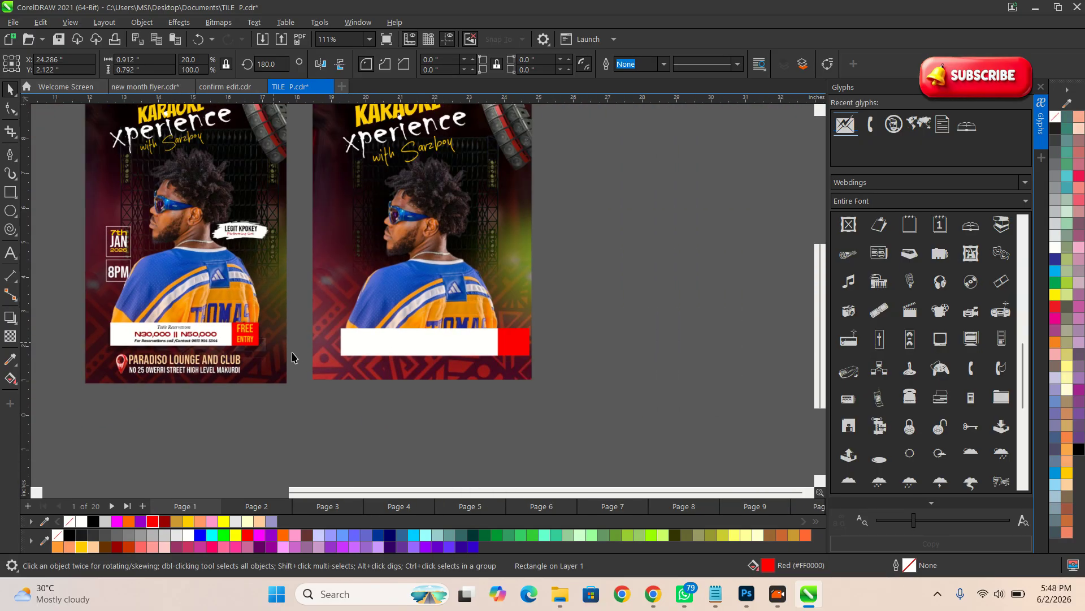
Resize the white and red rectangles together to 4.883 inches wide and 0.87 inches high.
left_click_drag(586, 380, 268, 304)
scroll(445, 342, "up", 1)
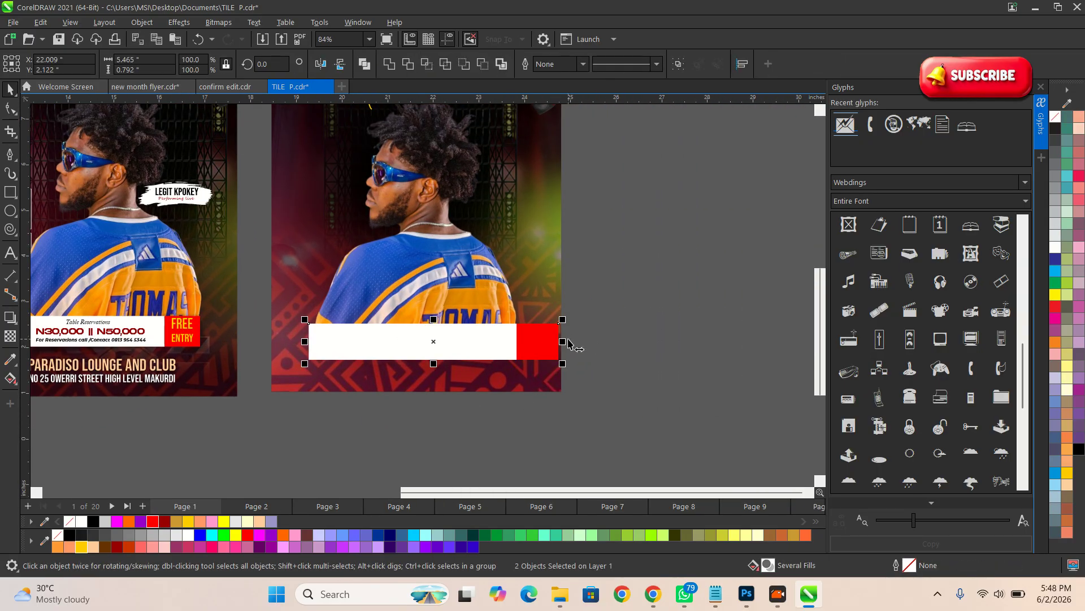
left_click_drag(568, 341, 534, 342)
scroll(446, 334, "up", 1)
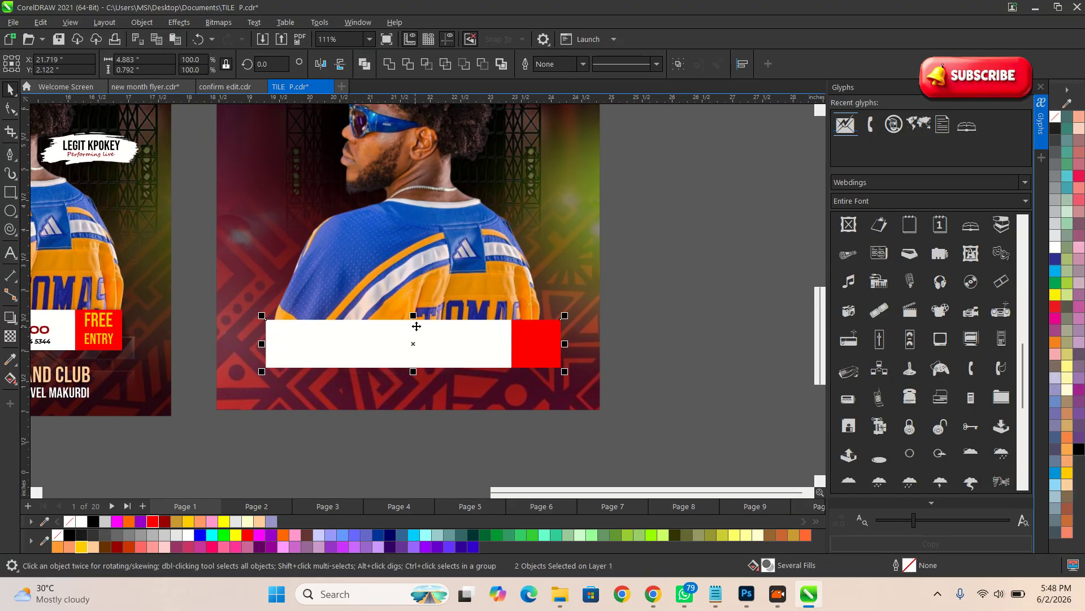
left_click_drag(413, 317, 414, 312)
scroll(576, 362, "down", 3)
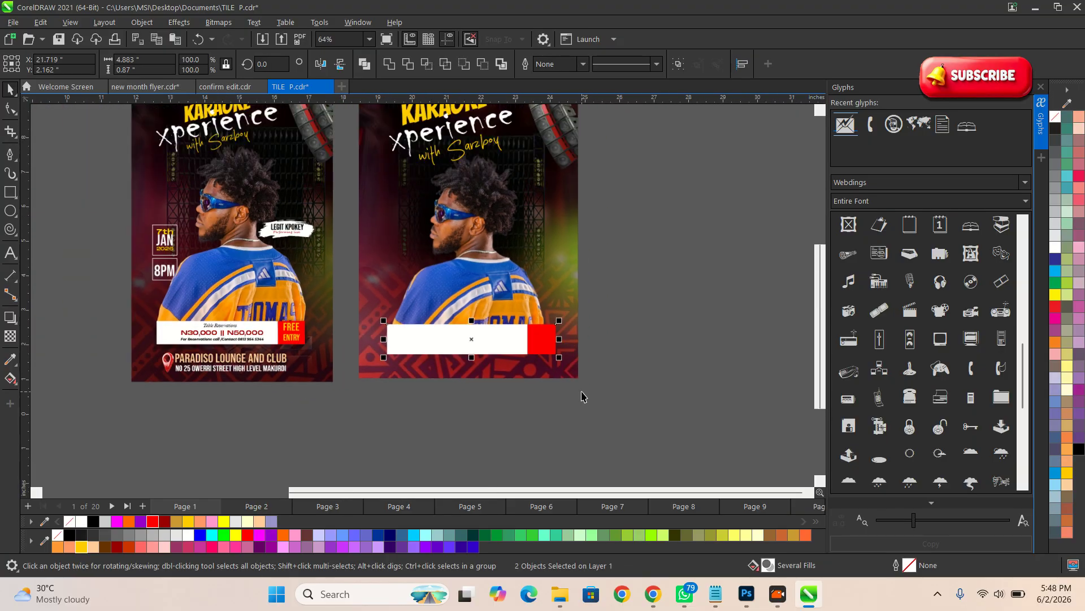
left_click(381, 395)
Select the white and red banner rectangles along with the artist cutout and nudge them slightly upward together.
scroll(382, 398, "up", 3)
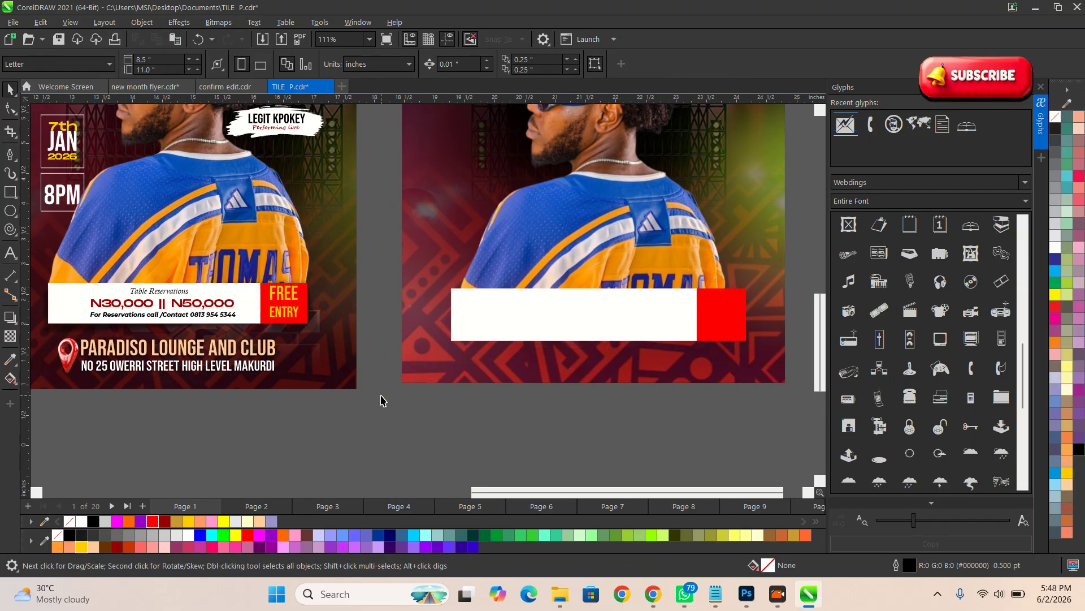
scroll(317, 377, "down", 1)
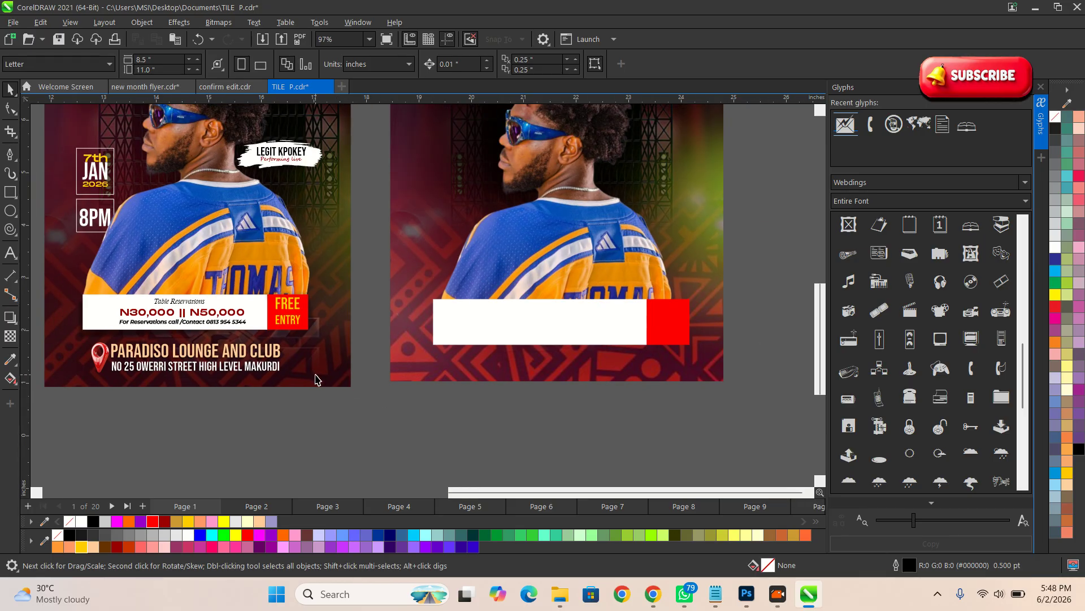
scroll(431, 411, "down", 3)
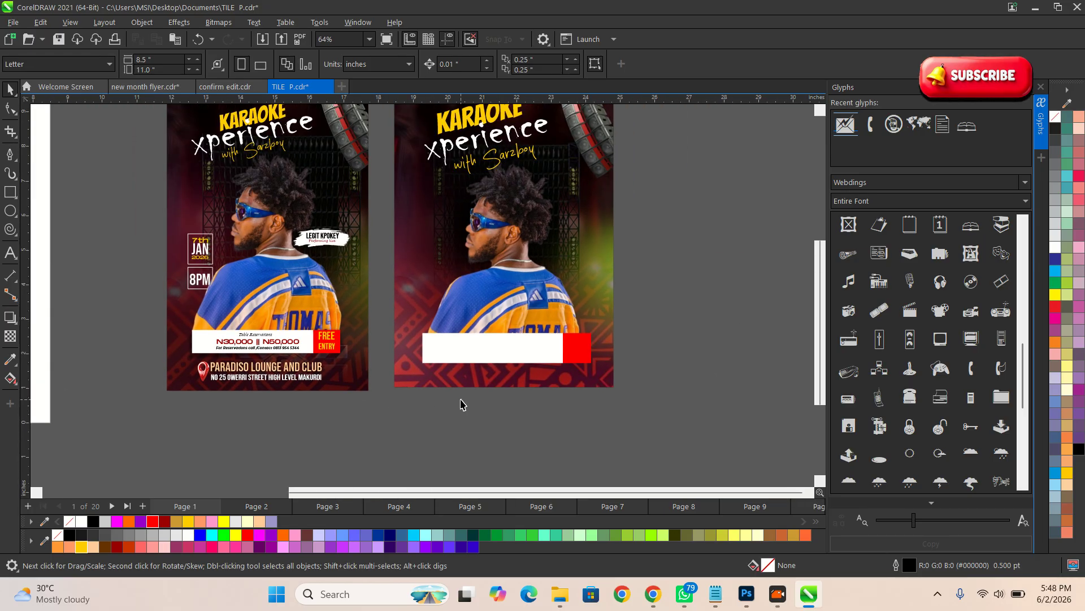
left_click(554, 354)
left_click(580, 349, "shift")
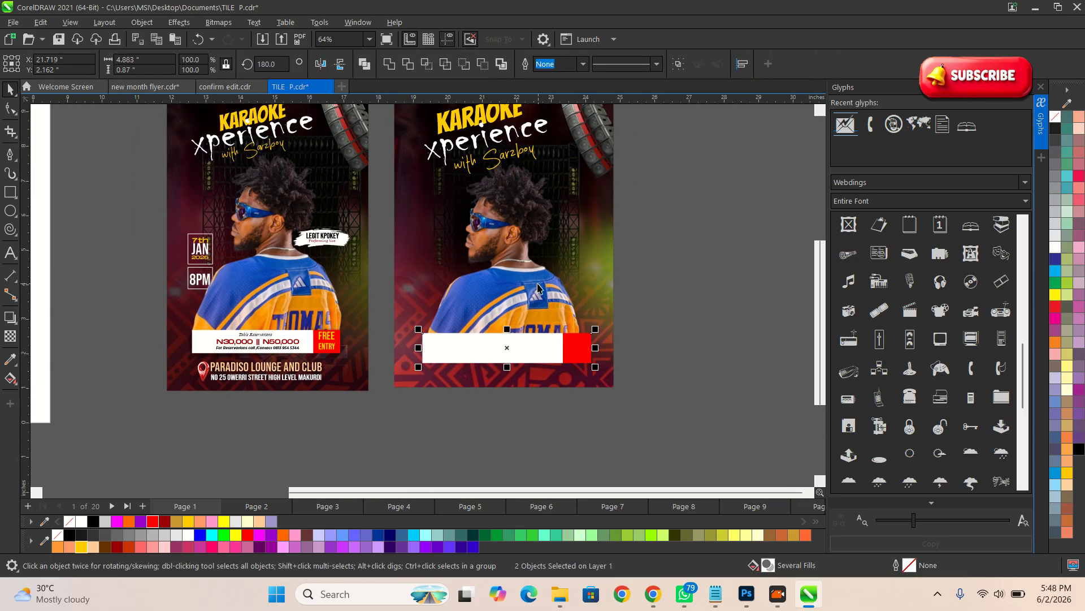
left_click_drag(679, 365, 311, 308)
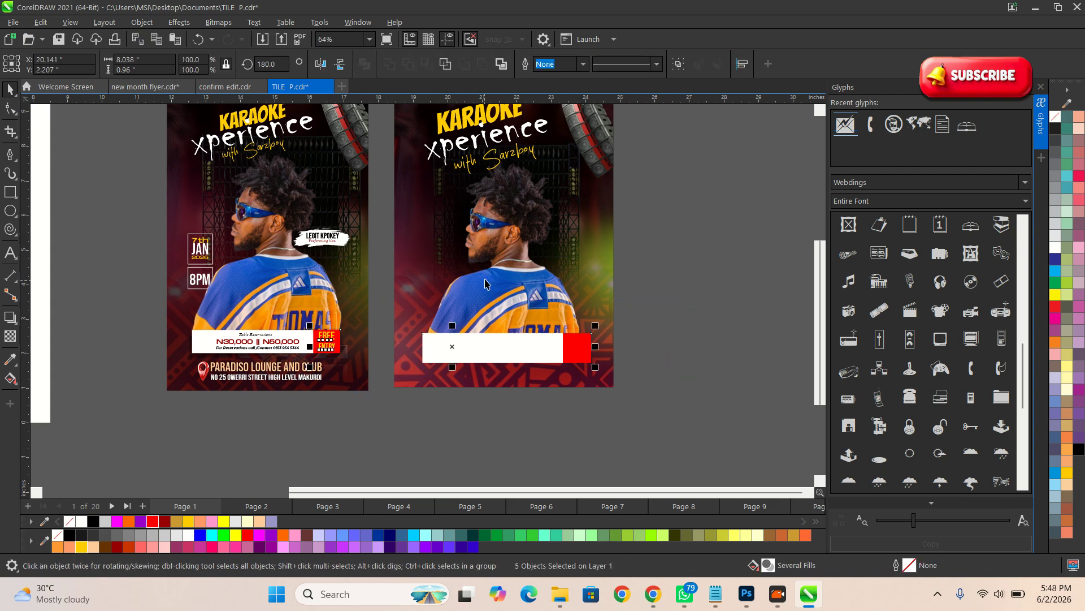
left_click(494, 240, "shift")
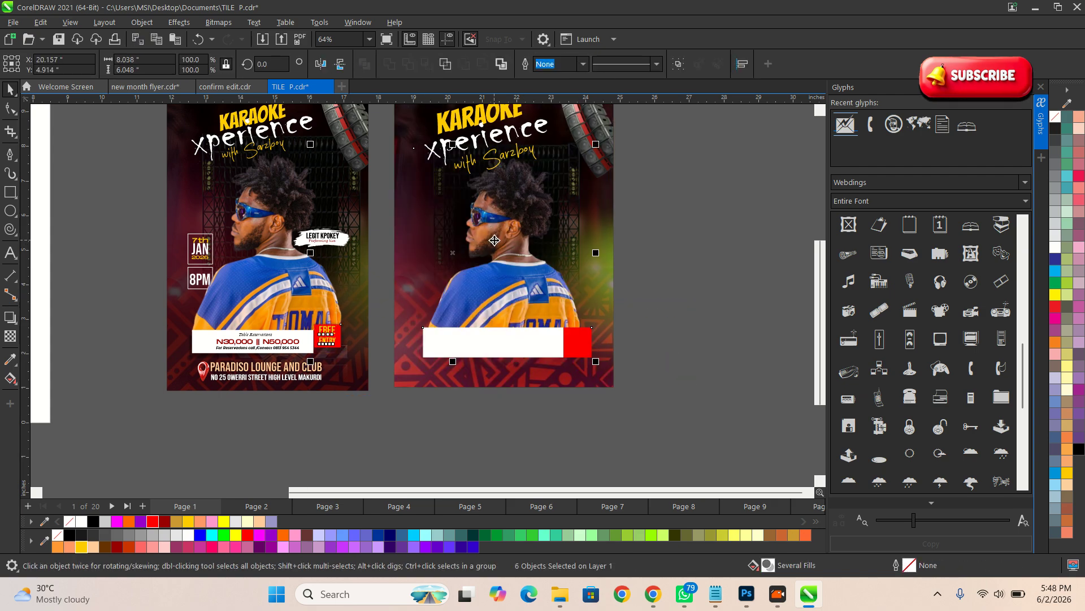
right_click(497, 244)
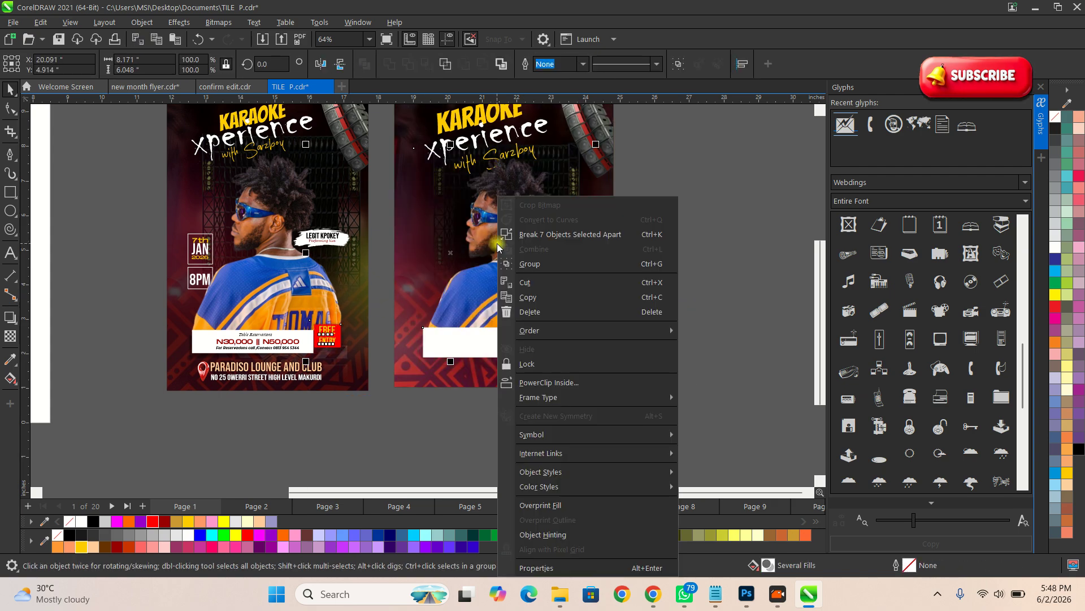
left_click(738, 242)
Examine how the artist's hair sits against the "with Sarzboy" line and the stage backdrop.
scroll(535, 210, "up", 1)
left_click(536, 210)
scroll(535, 210, "up", 5)
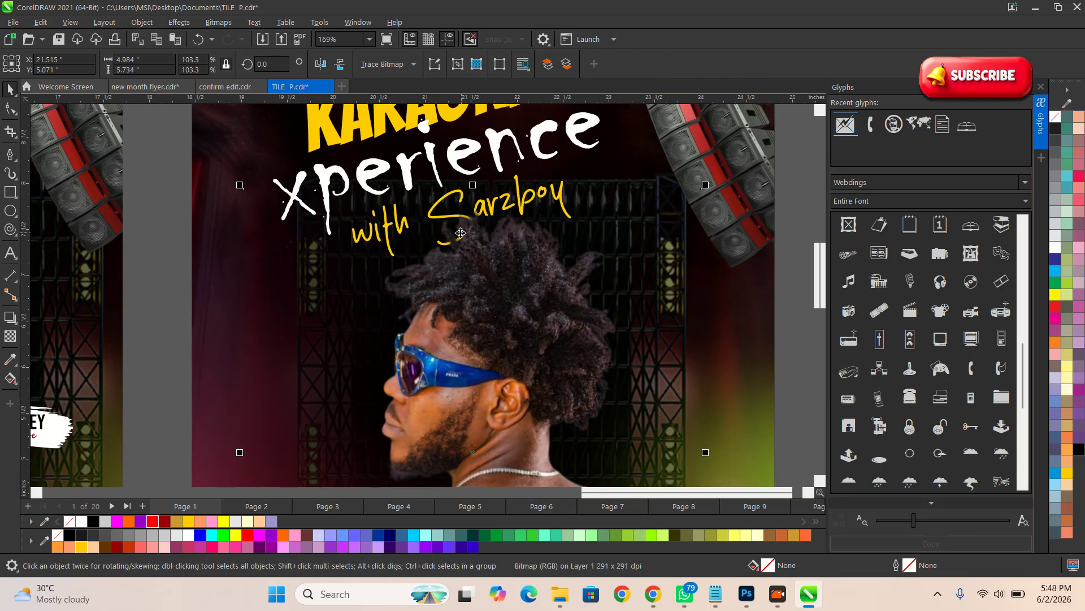
scroll(460, 233, "down", 3)
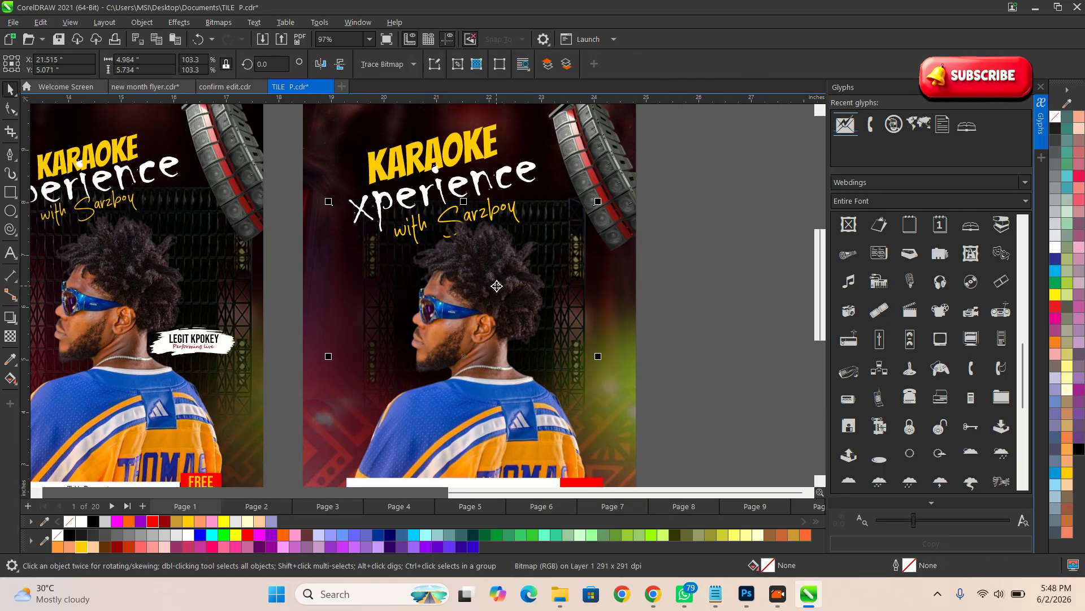
scroll(461, 237, "up", 3)
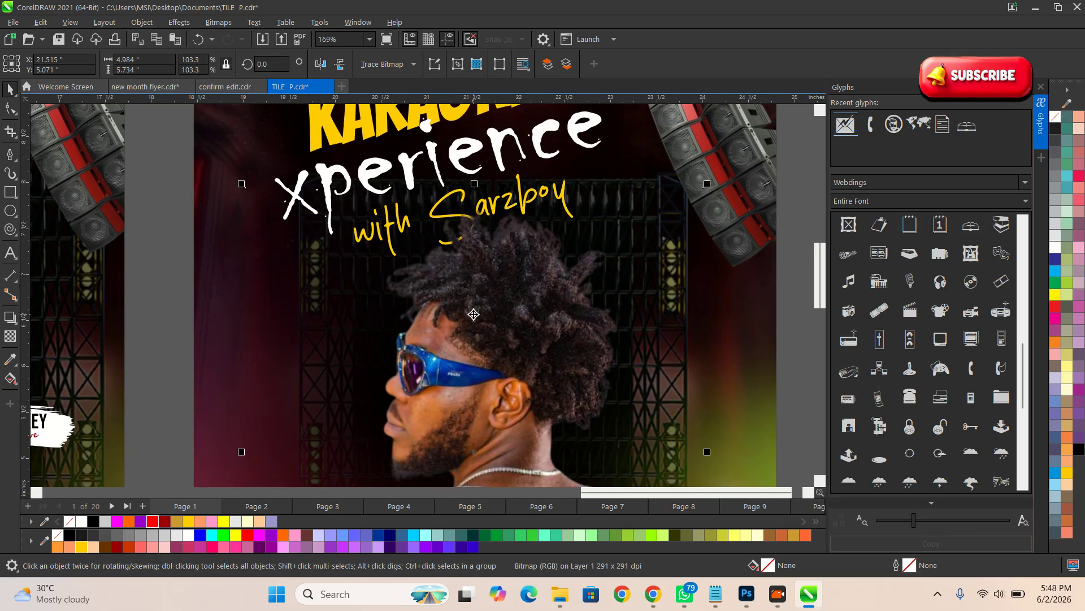
scroll(474, 314, "down", 1)
left_click(584, 431)
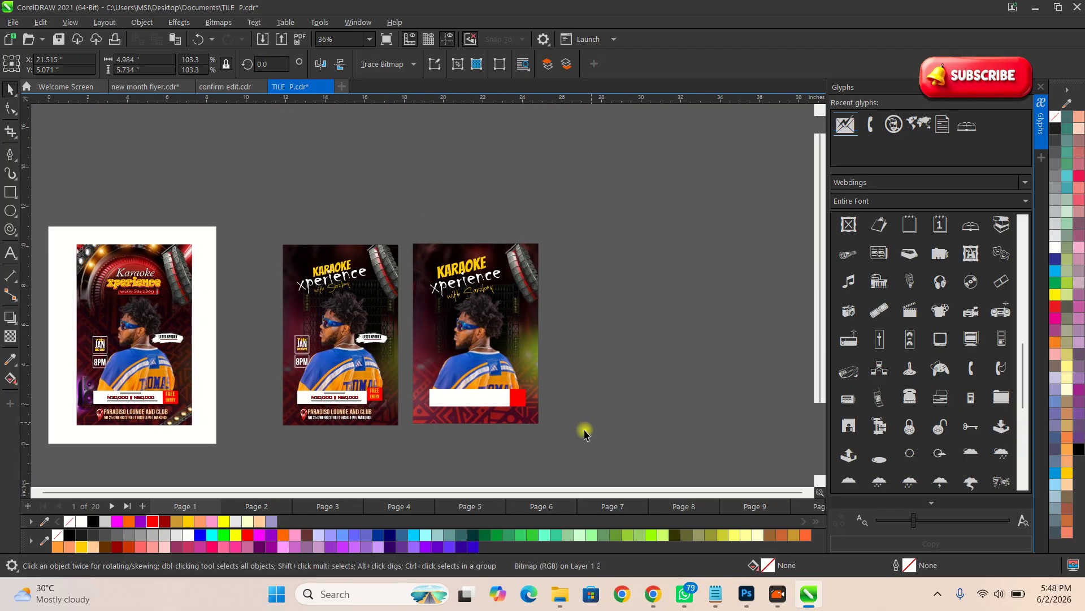
Inspect the price text and the white rectangle of the reservation banner on the reference flyer.
scroll(424, 449, "up", 4)
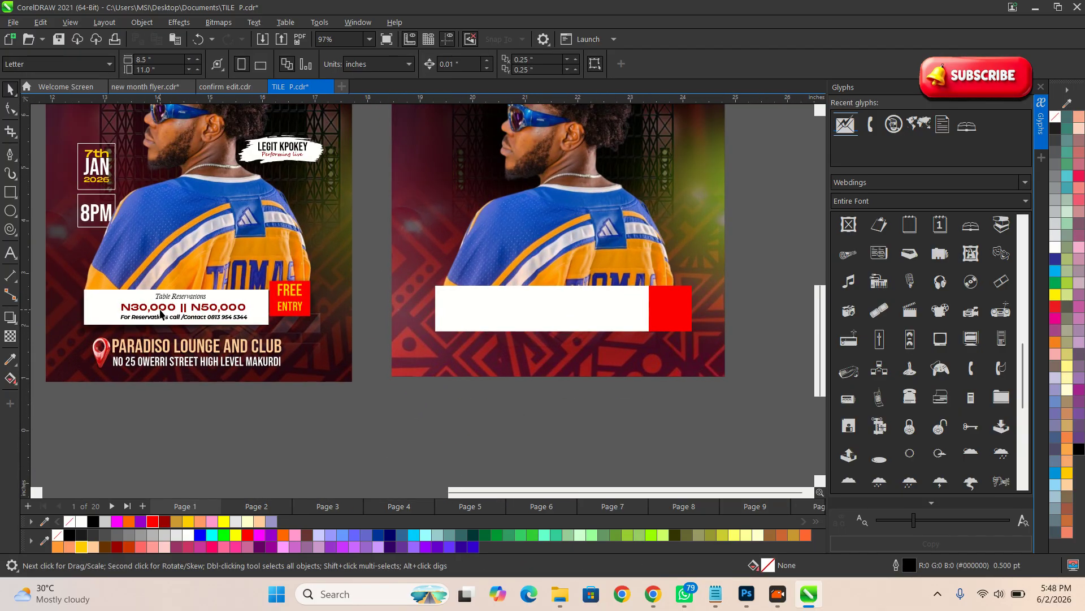
scroll(160, 313, "up", 1)
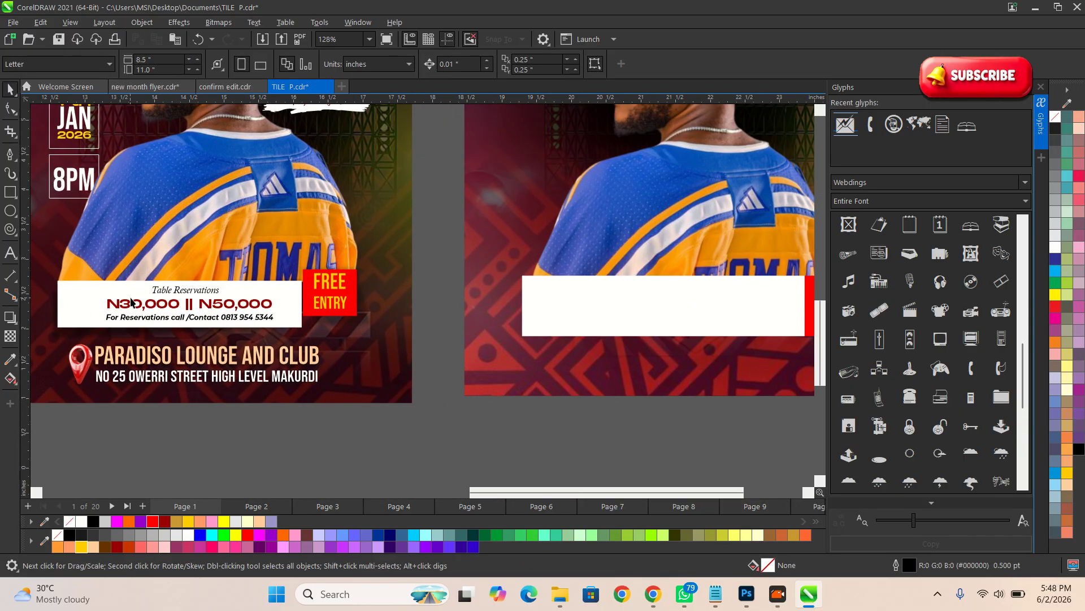
left_click(218, 308)
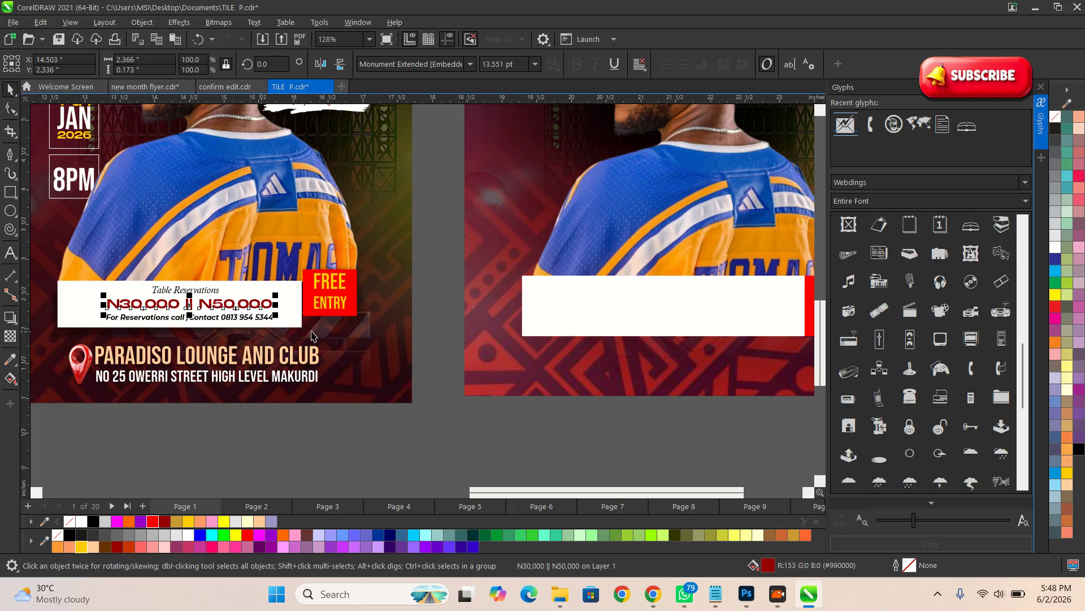
scroll(312, 336, "up", 2)
left_click(398, 311)
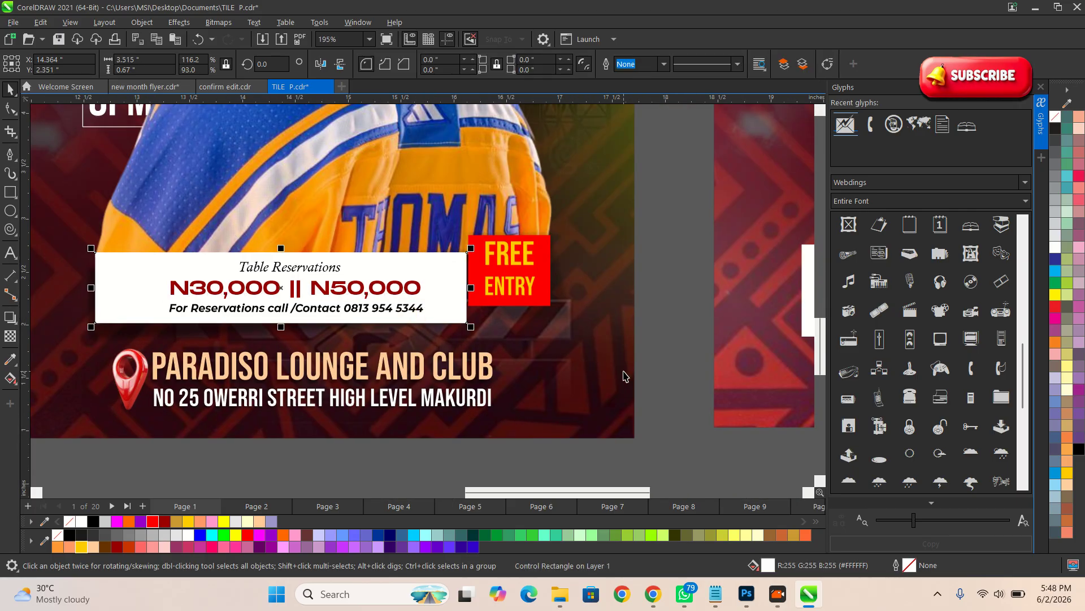
Capture the three reservation lines on the reference flyer's white banner with screen text extraction and copy all the recognised text.
left_click(649, 354)
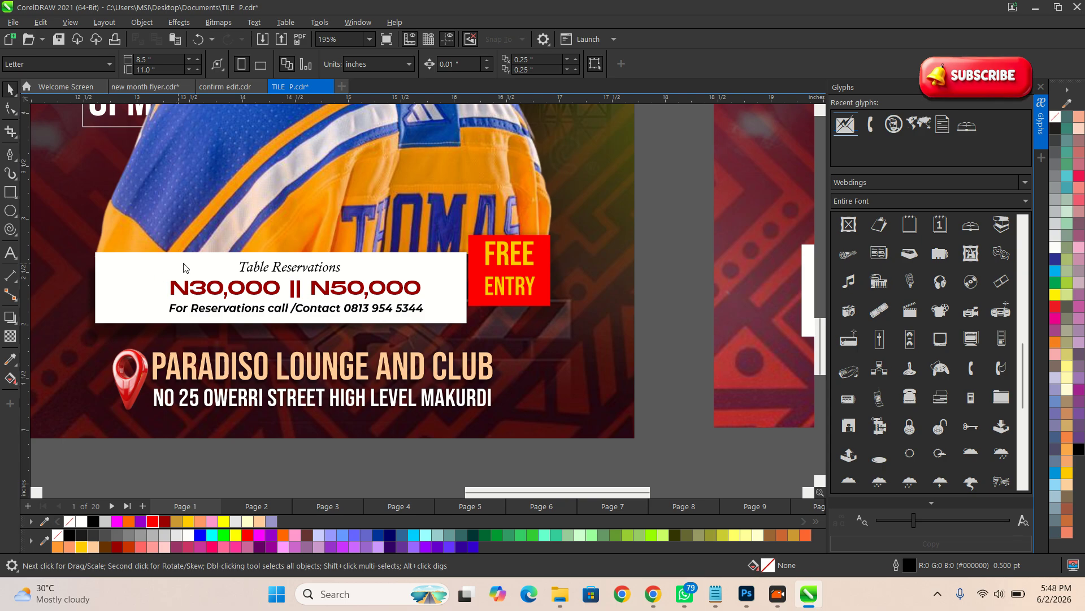
key("super+shift+s")
left_click(609, 26)
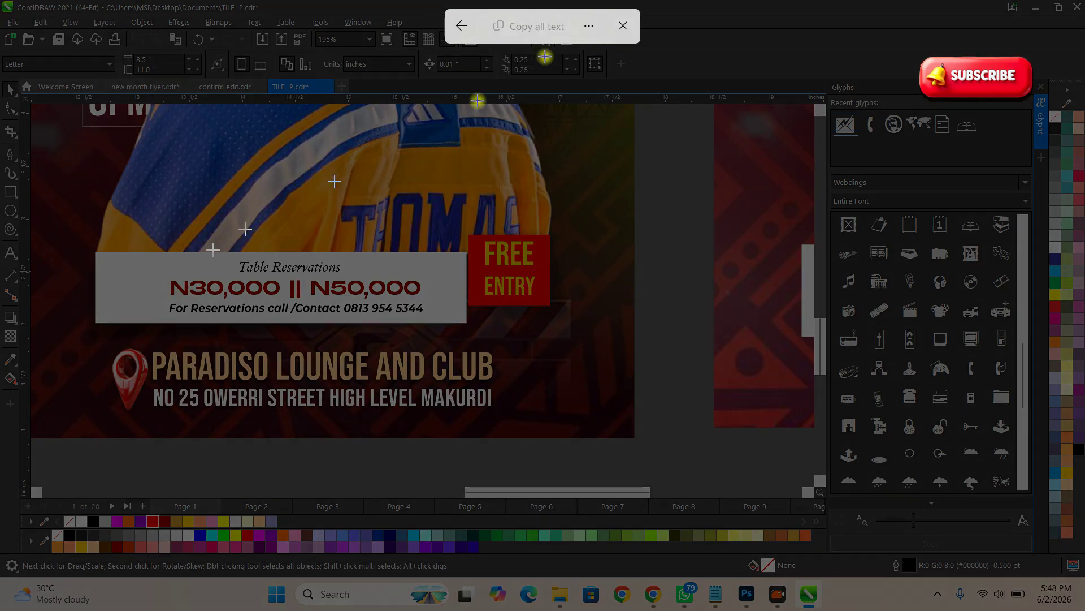
left_click_drag(148, 259, 442, 317)
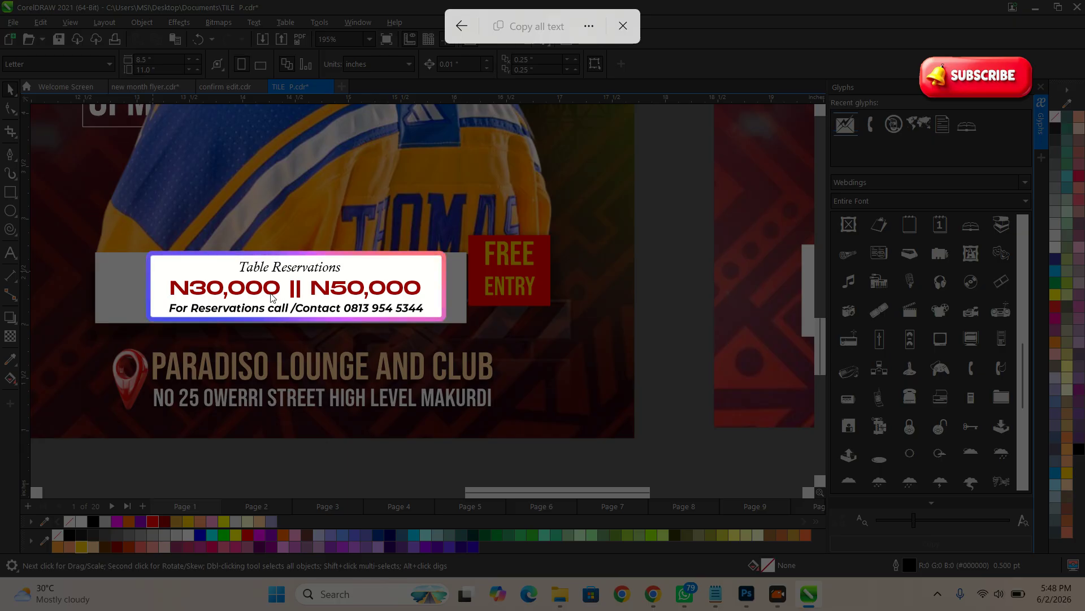
left_click(517, 31)
Switch to Notepad, dismiss the missing-file message, and paste the copied reservation text into a new blank note.
key("F3")
mouse_move(714, 598)
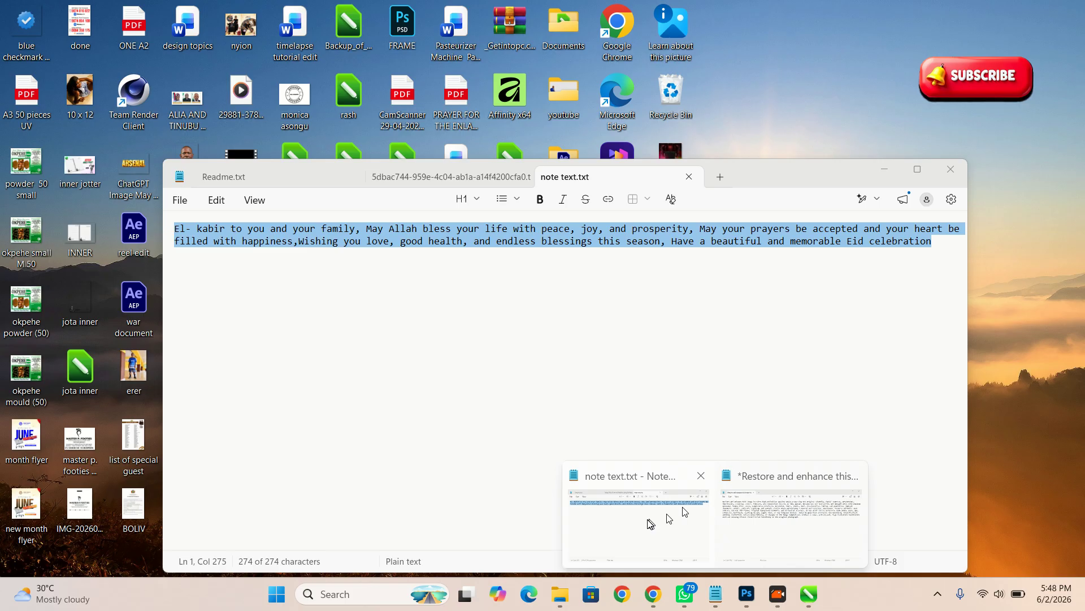
left_click(650, 522)
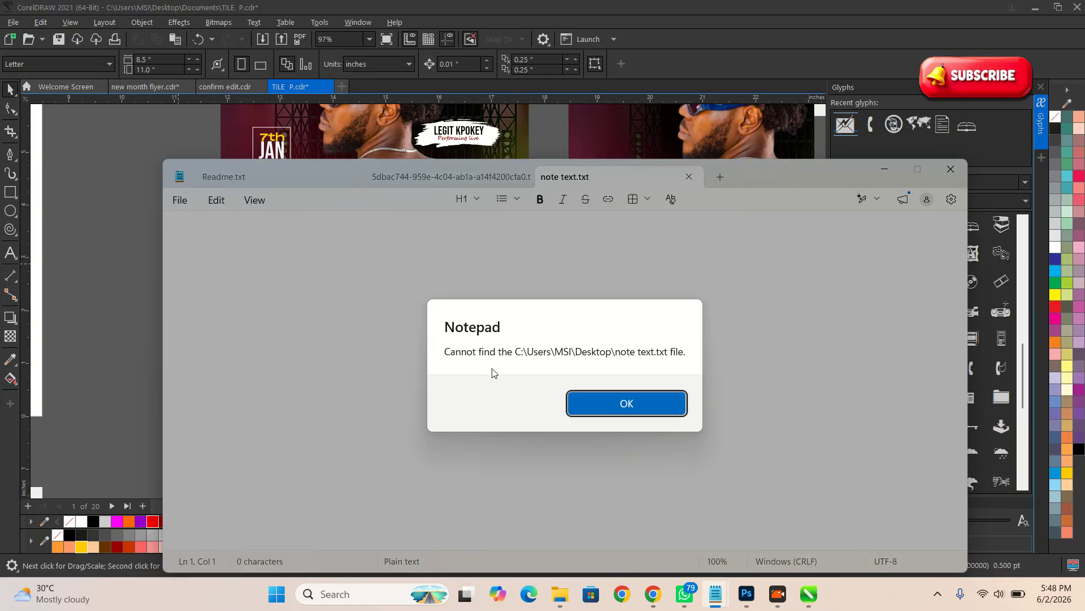
left_click(622, 395)
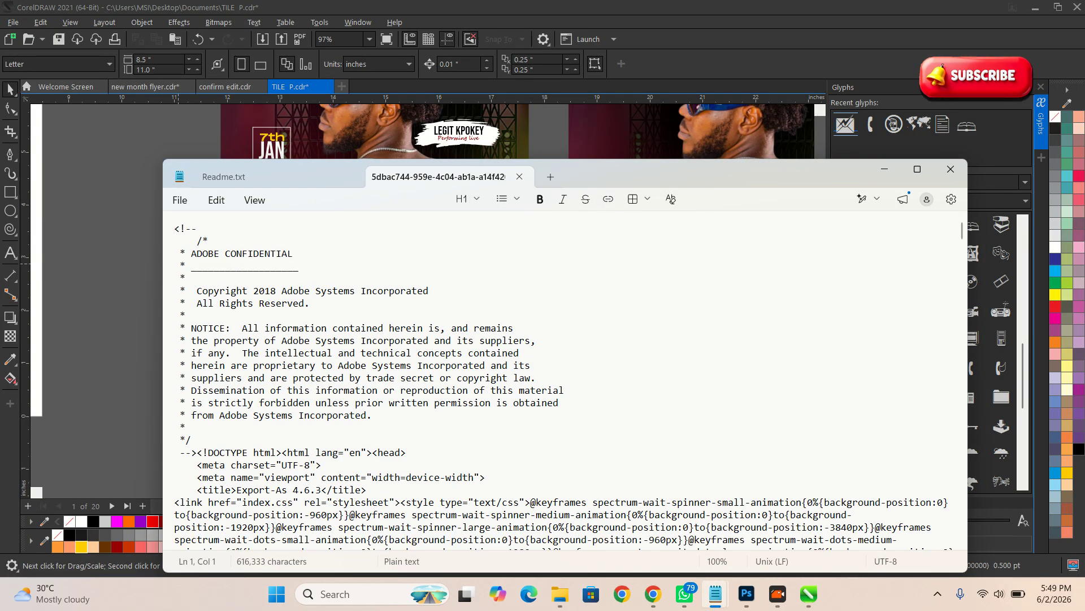
key("ctrl+n")
key("ctrl+v")
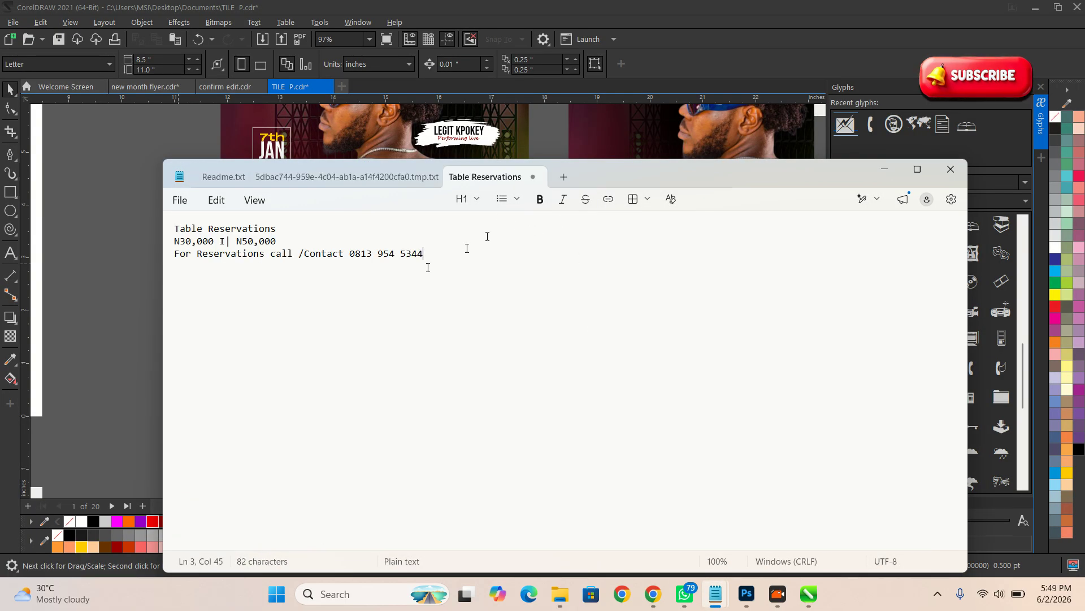
Cut all three reservation lines from the note and switch back to CorelDRAW.
left_click_drag(433, 254, 146, 225)
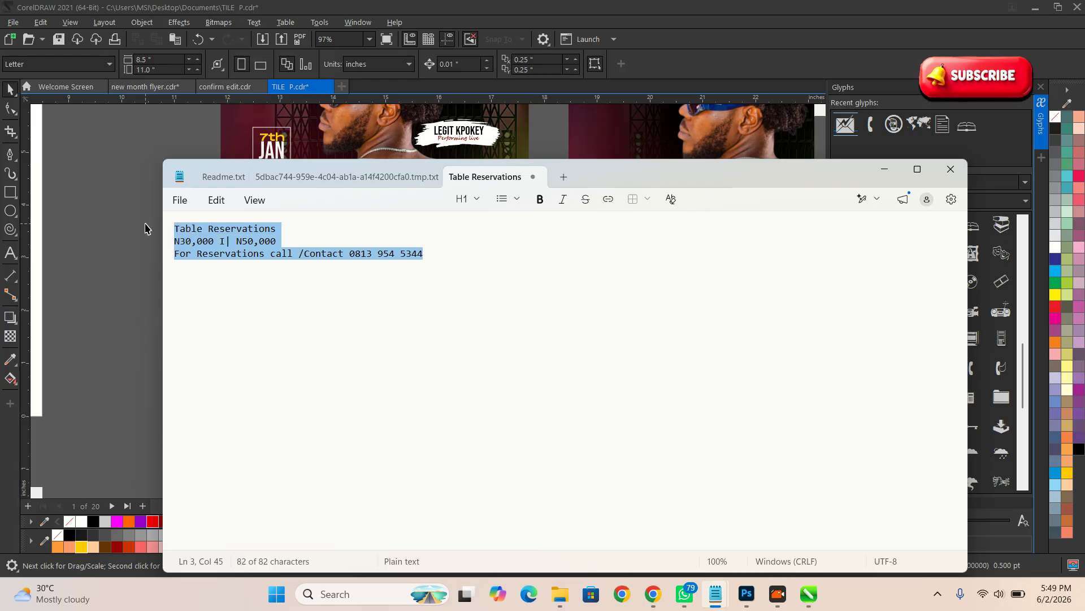
key("ctrl+x")
key("super")
key("alt+Tab")
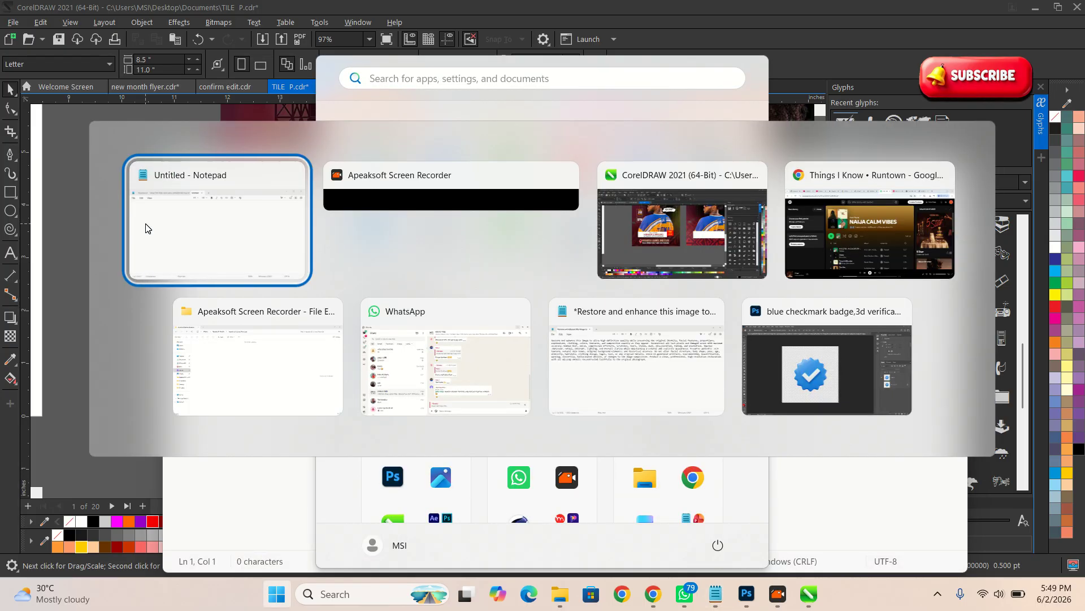
key("alt+Tab")
key("alt+Tab")
Insert the reservation text as artistic text on the empty white banner of the new flyer.
scroll(311, 347, "down", 3)
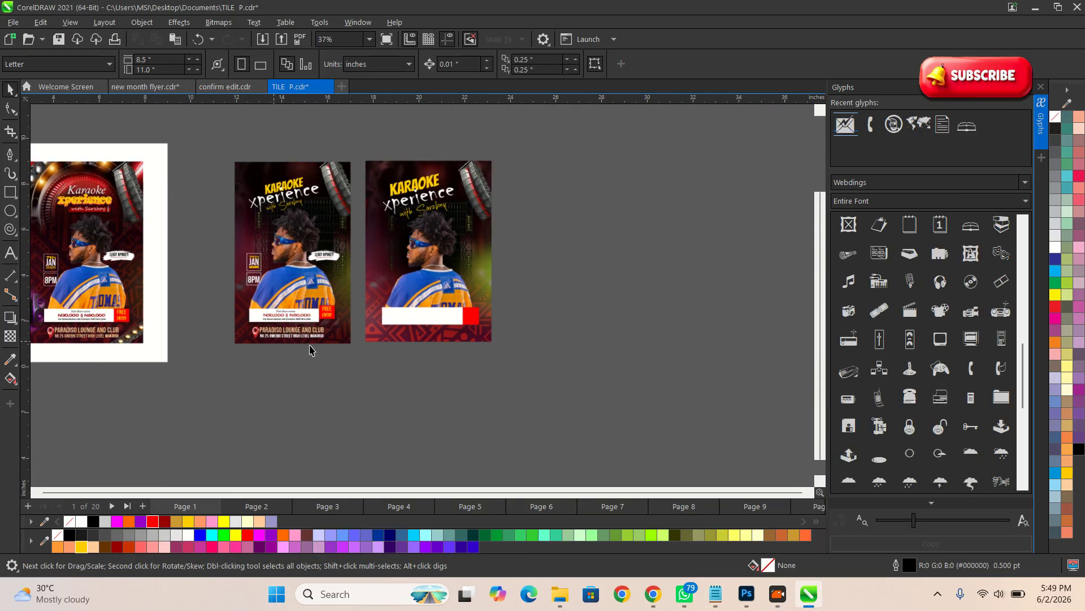
scroll(362, 315, "up", 2)
scroll(361, 315, "up", 1)
left_click(11, 253)
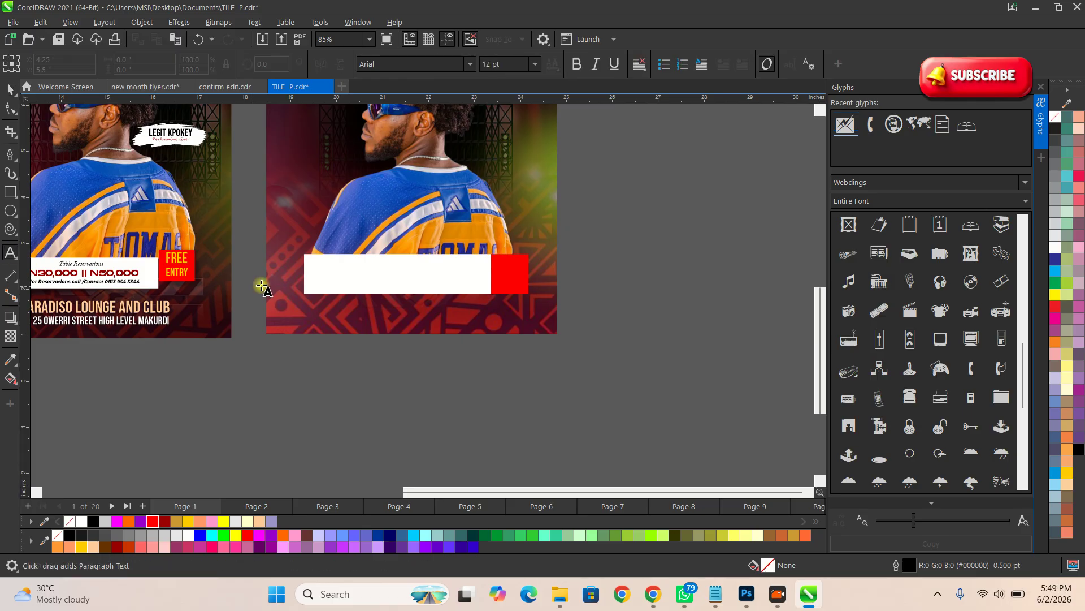
left_click(331, 276)
key("ctrl+v")
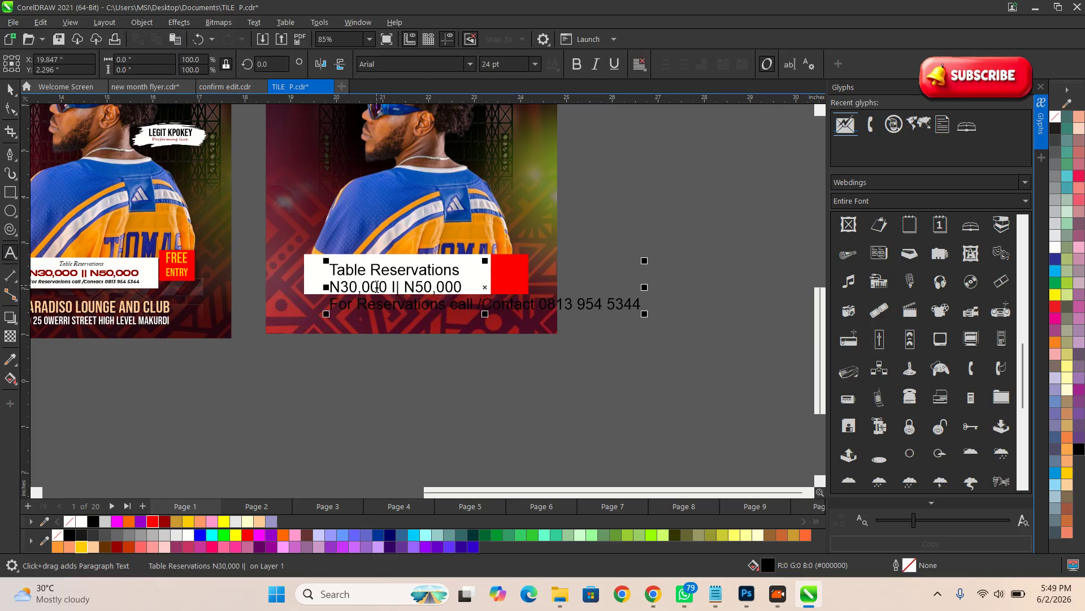
Scale the reservation text block down to about 3.385 inches wide within the white banner and break it apart into separate lines.
left_click(10, 89)
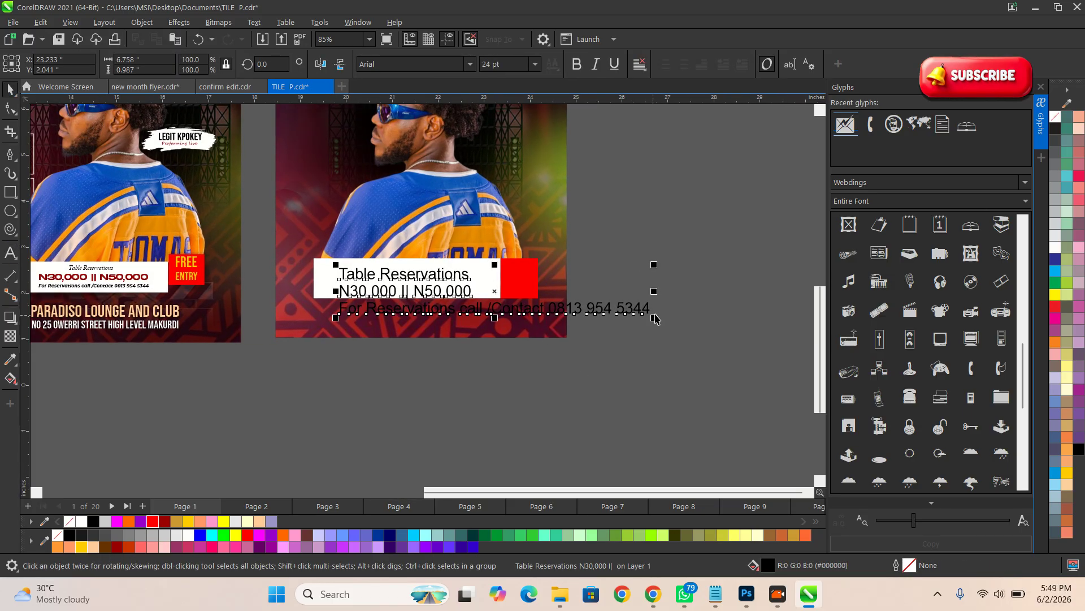
left_click_drag(654, 318, 500, 296)
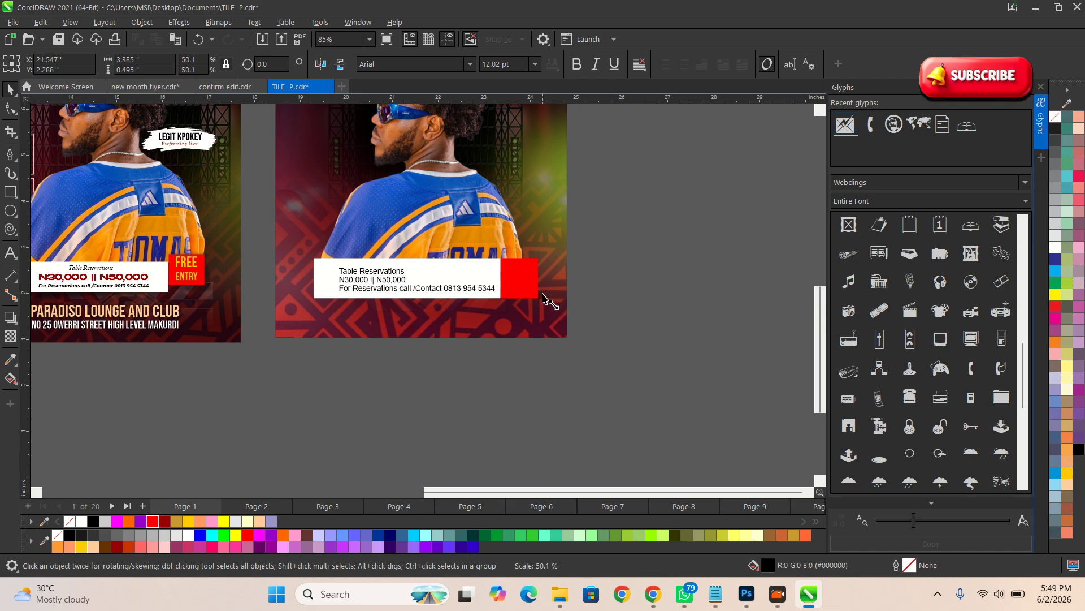
scroll(370, 266, "up", 3)
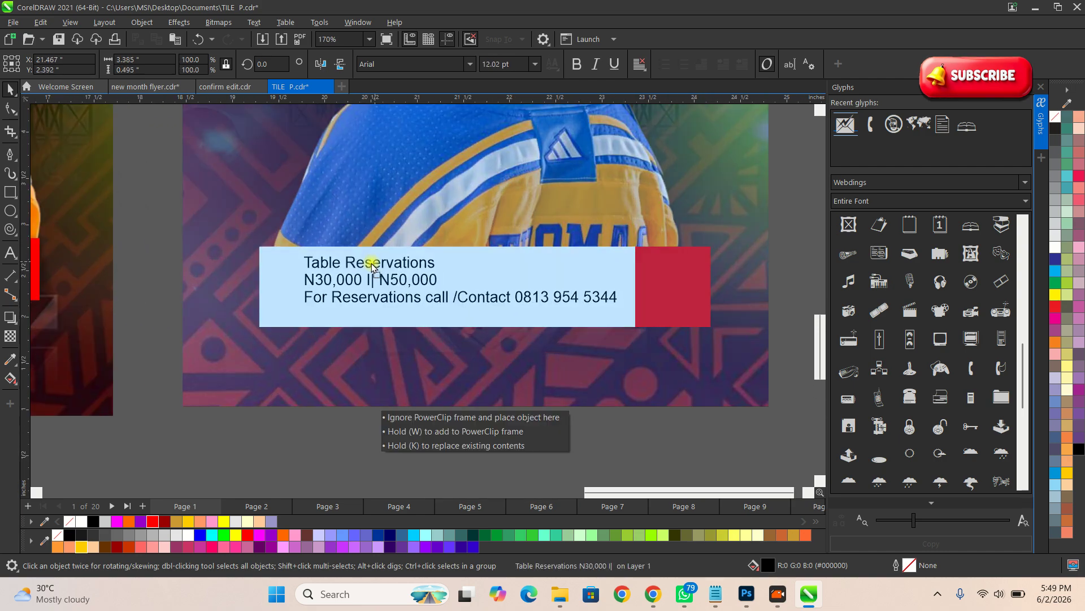
left_click(381, 270)
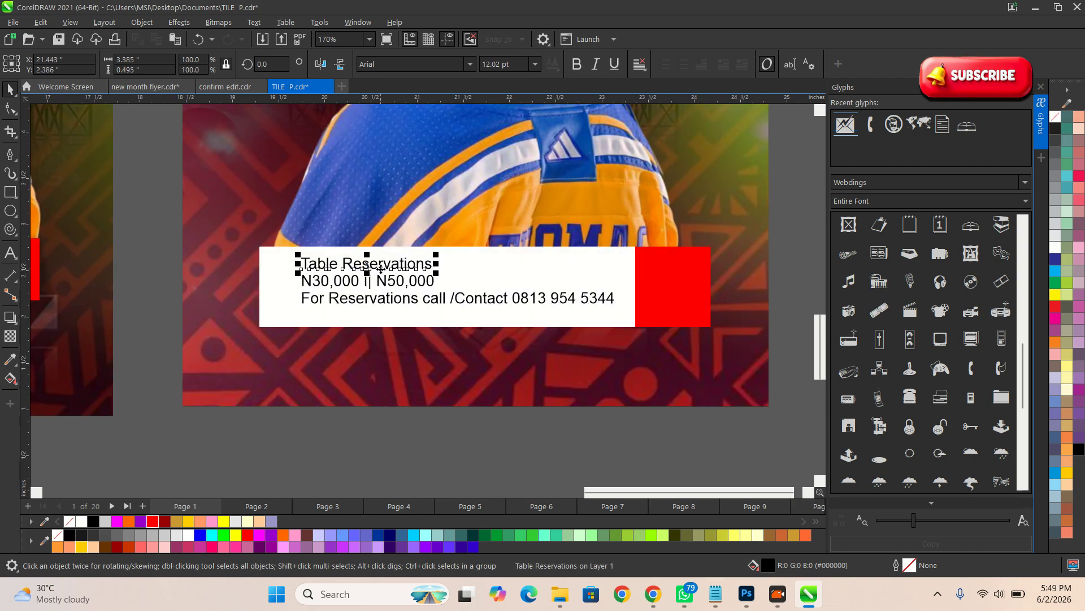
Set the price line in Montserrat, enlarged to about 22.9 pt, and shift the contact line down beneath it.
left_click(421, 286)
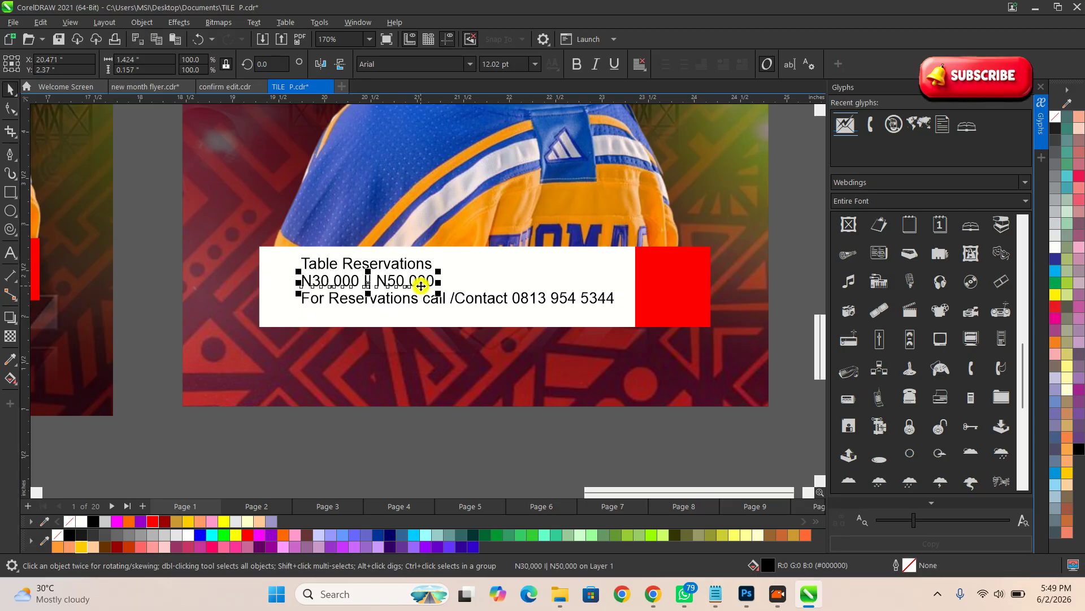
left_click(384, 63)
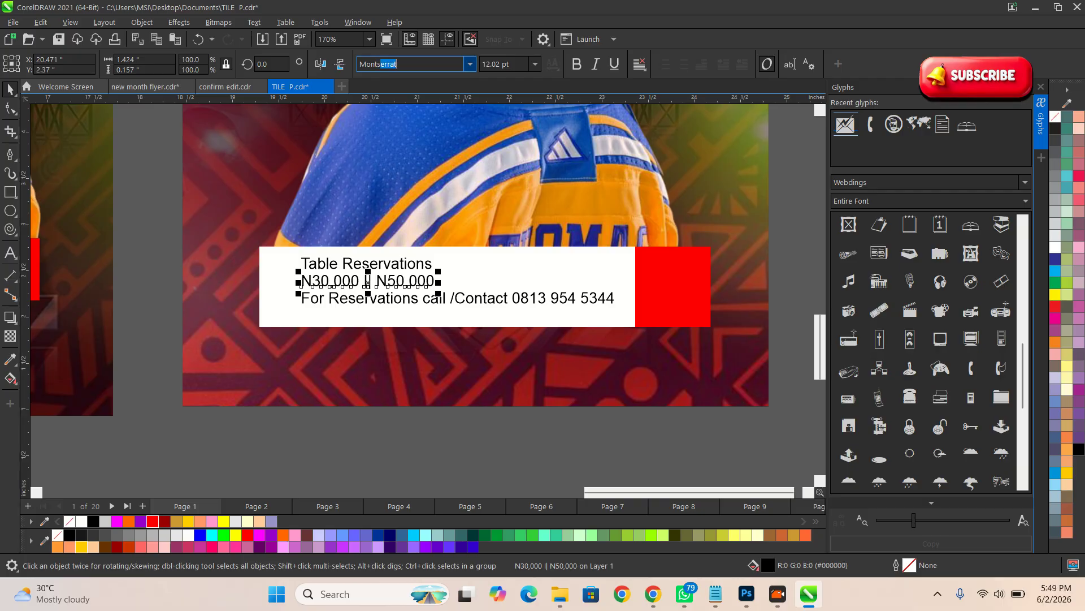
key("Return")
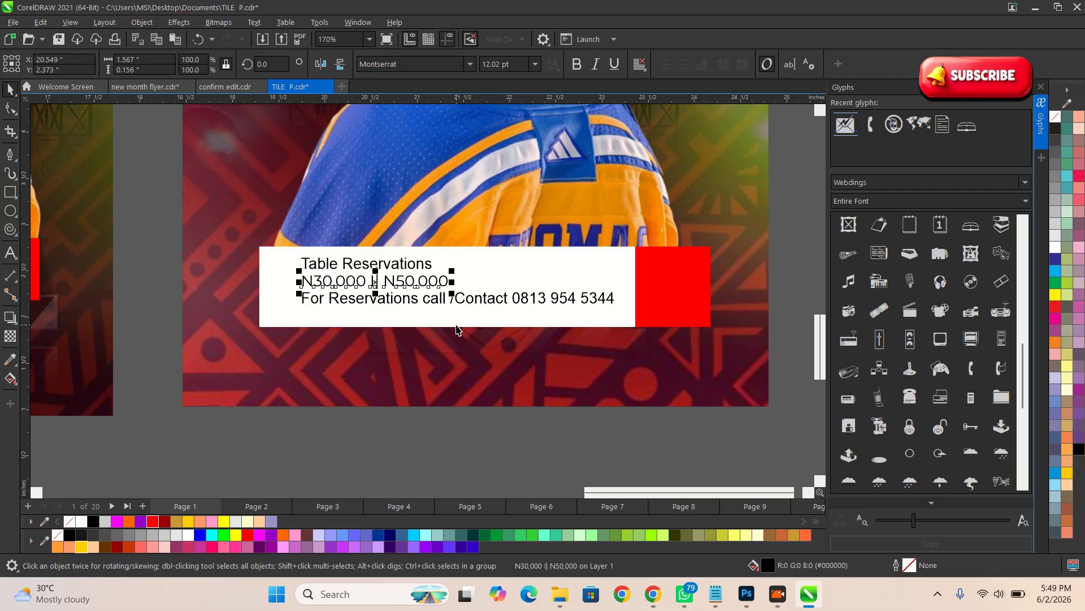
left_click_drag(457, 300, 606, 310)
left_click(442, 283)
left_click(434, 284)
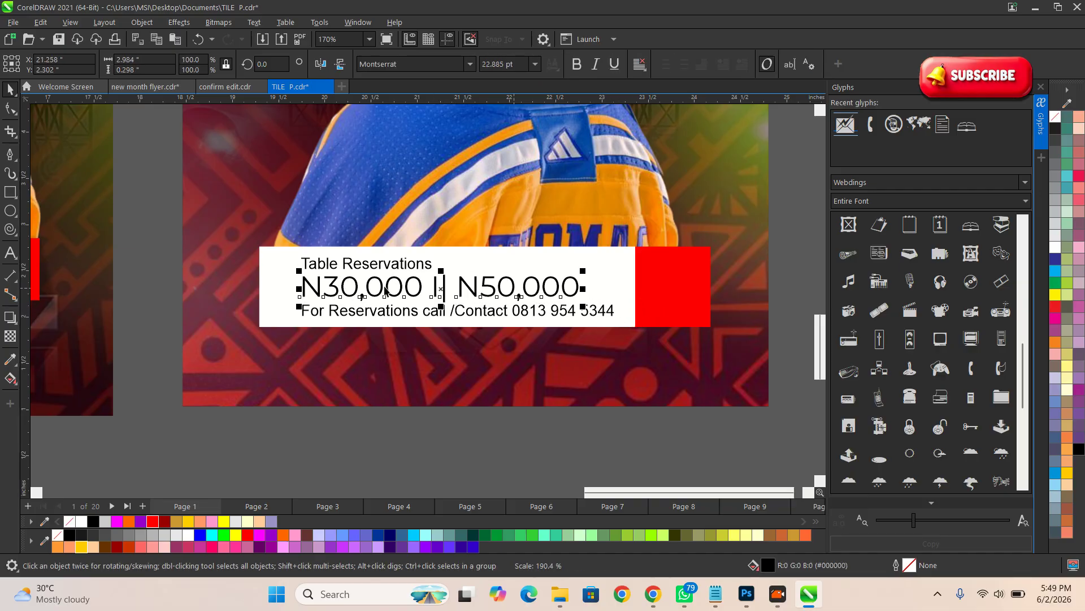
Change the price line on the white banner to Montserrat Bold.
scroll(385, 289, "up", 2)
left_click(380, 254)
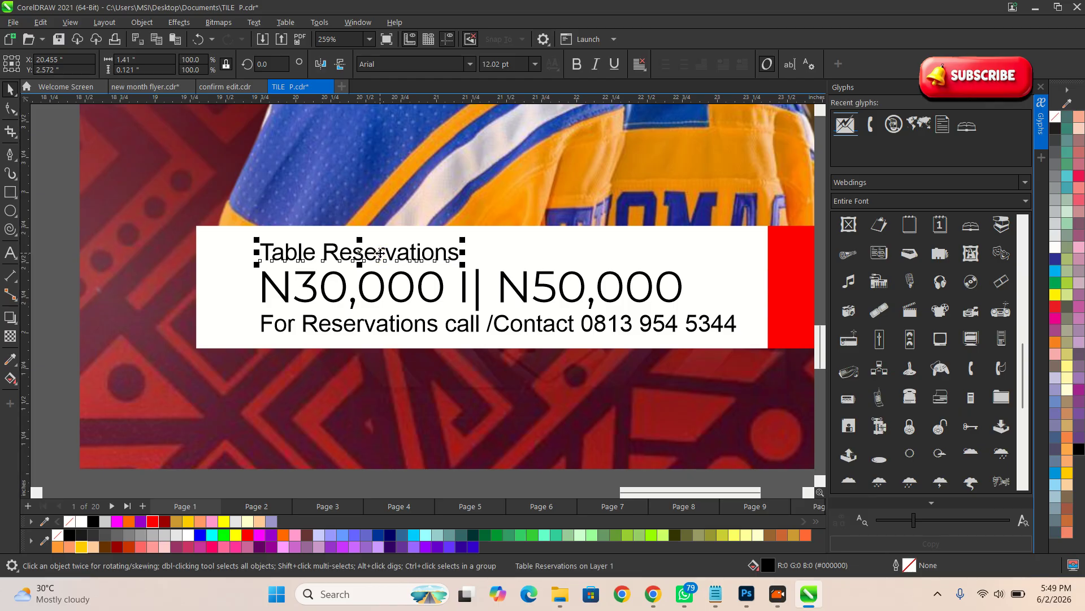
scroll(466, 295, "down", 1)
left_click(505, 292)
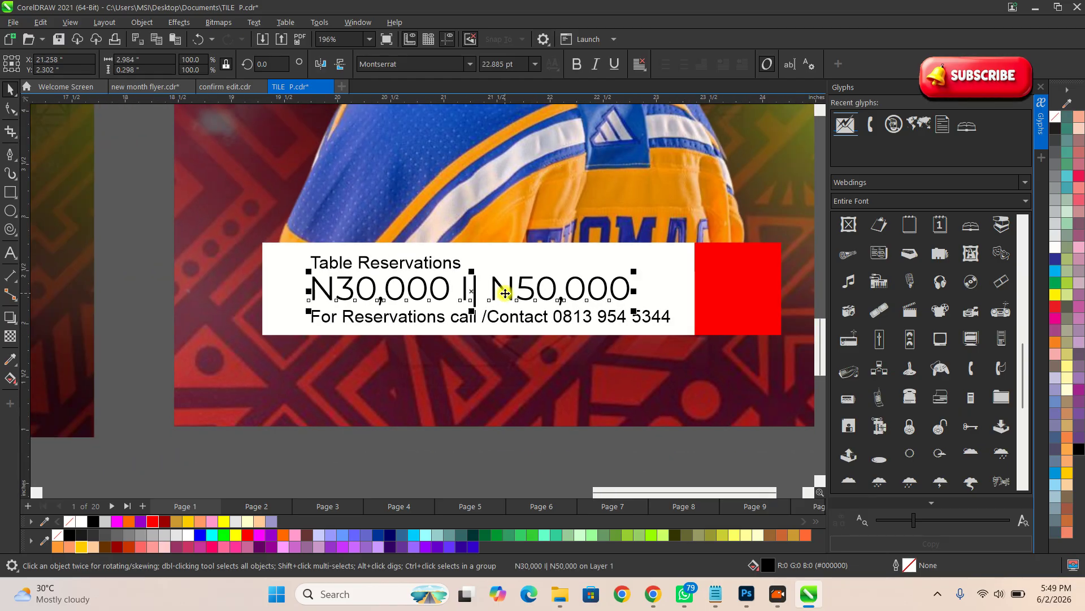
left_click(470, 64)
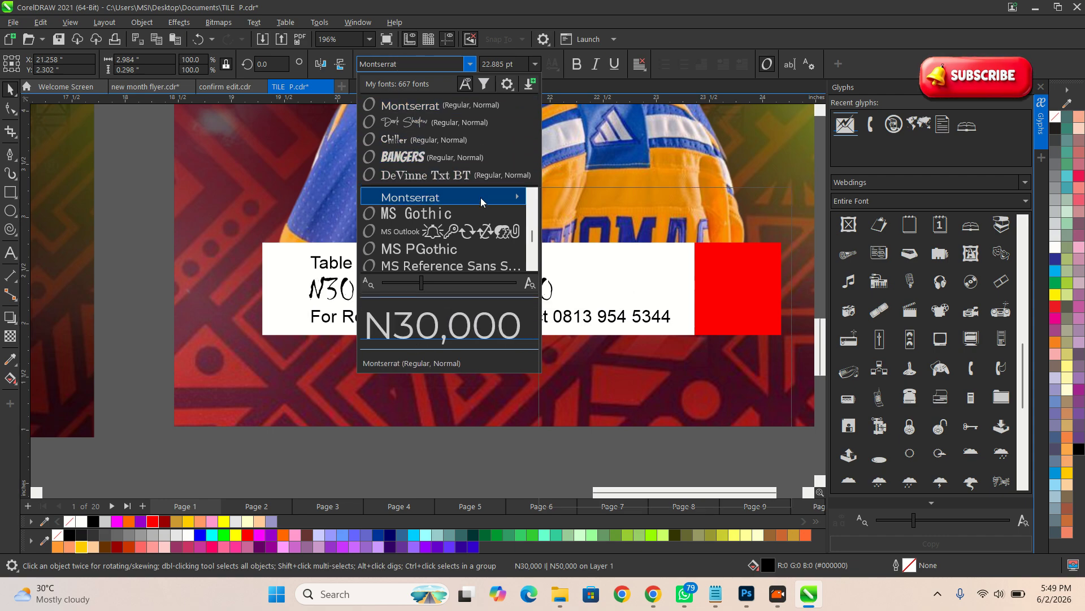
mouse_move(481, 198)
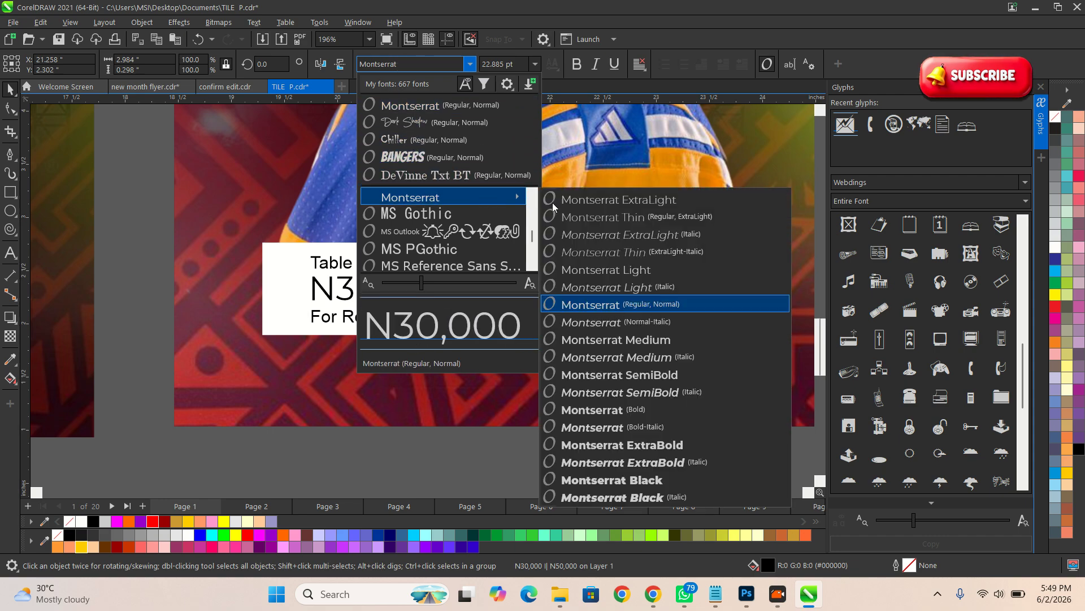
left_click(645, 408)
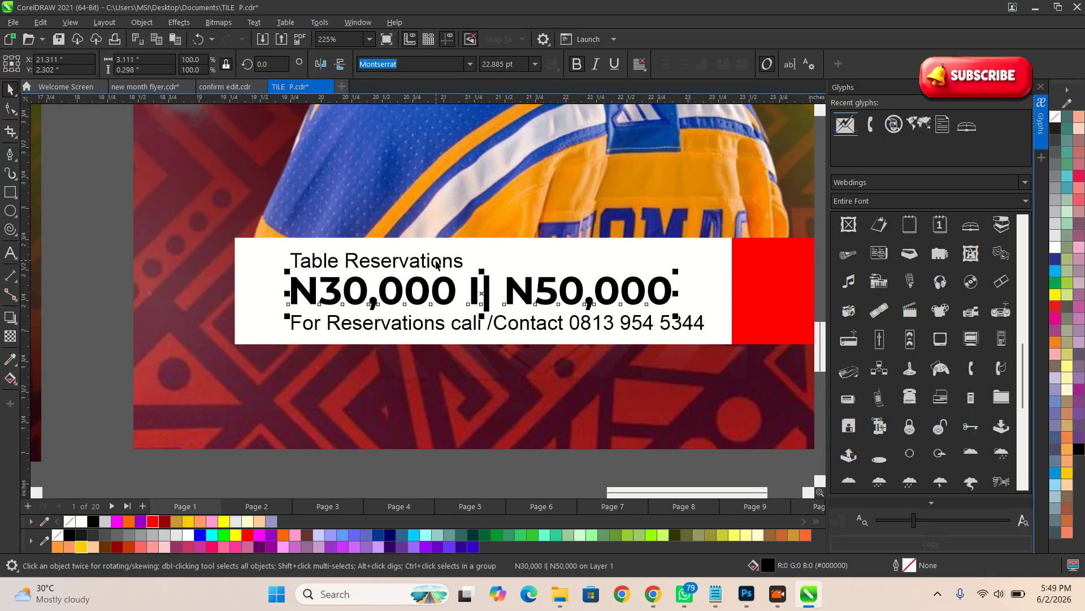
Set the "Table Reservations" line in Times New Roman.
left_click(362, 262)
scroll(359, 266, "down", 3)
scroll(277, 301, "up", 1)
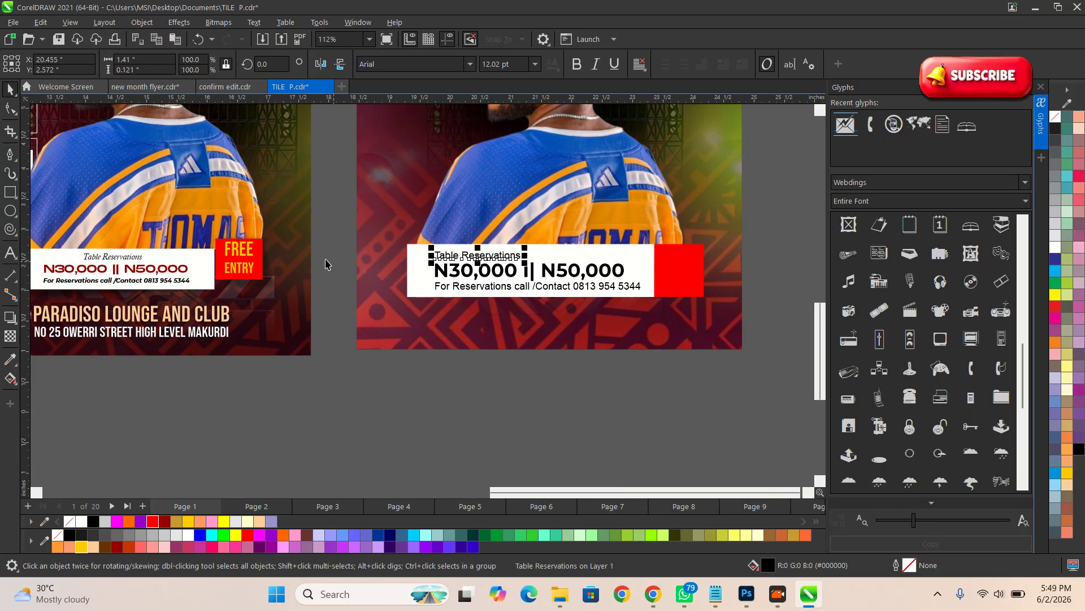
left_click(396, 63)
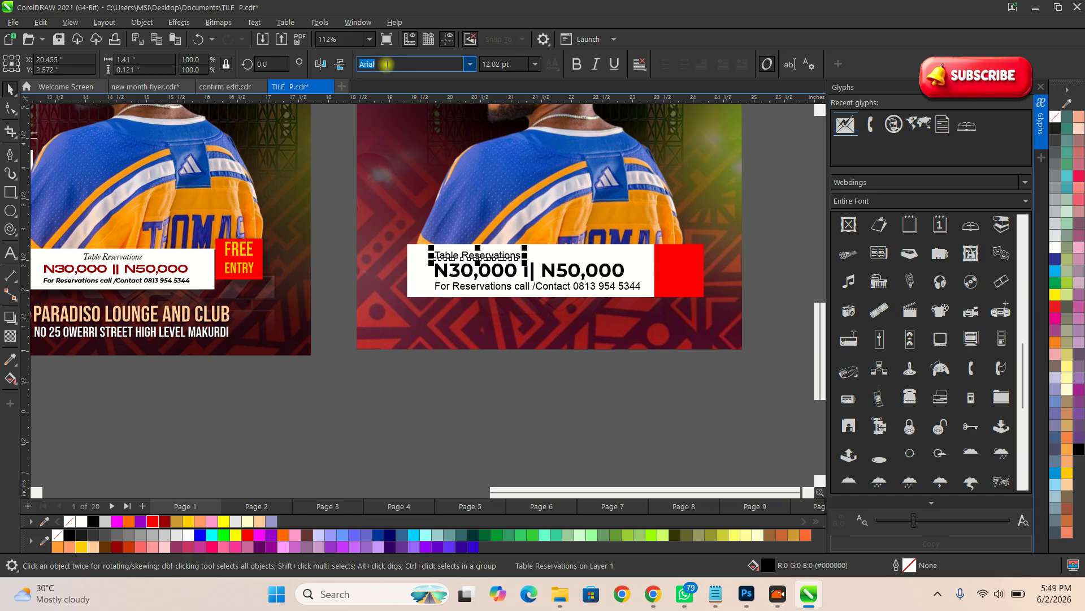
type("Times New Roman")
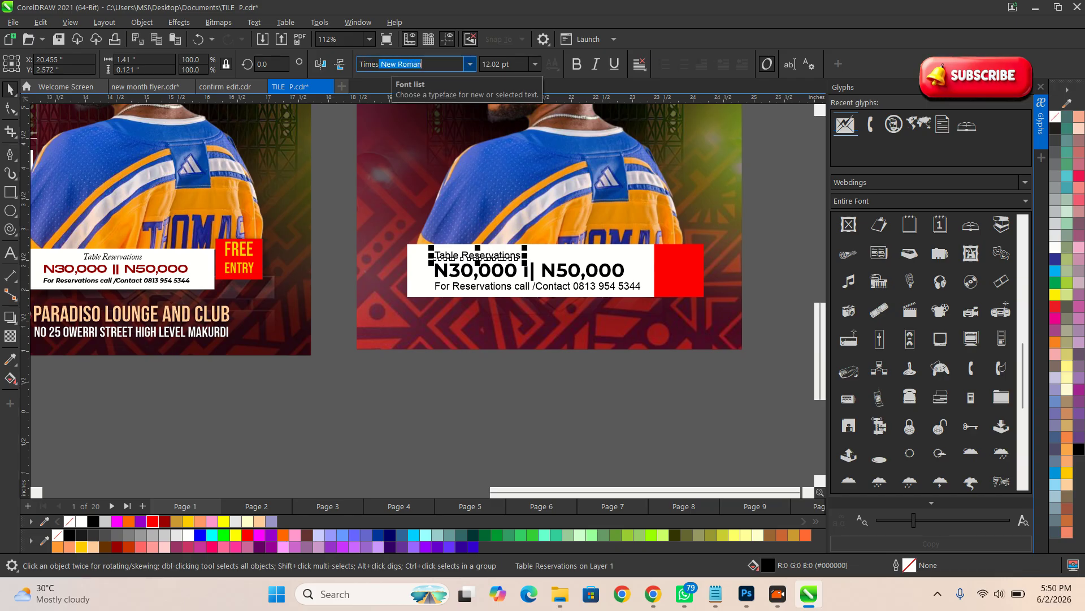
key("Return")
scroll(563, 307, "up", 5)
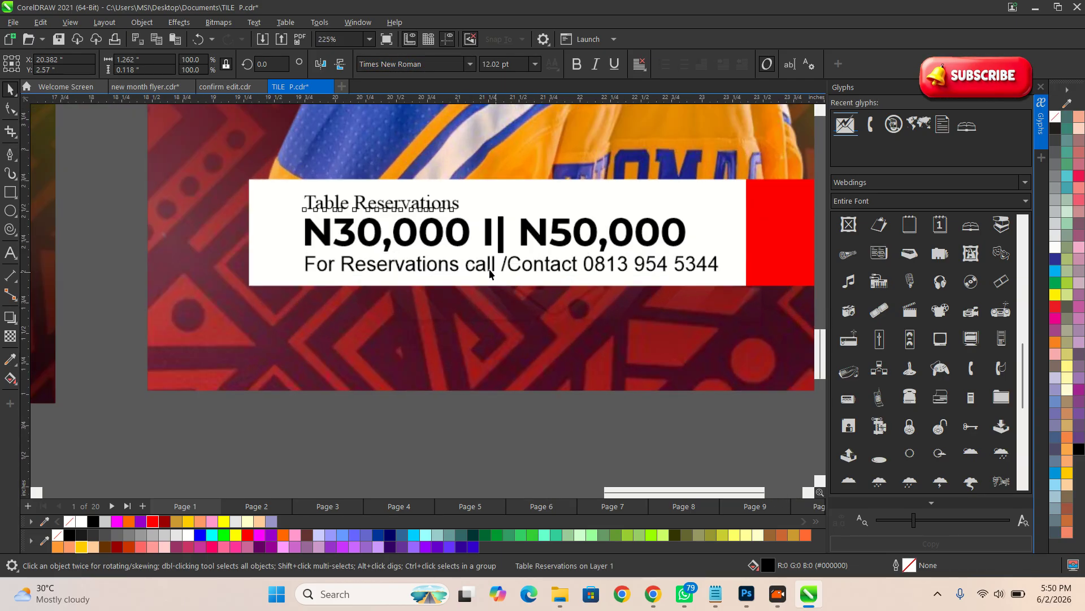
Center the "Table Reservations" line horizontally over the price line.
left_click(466, 237, "shift")
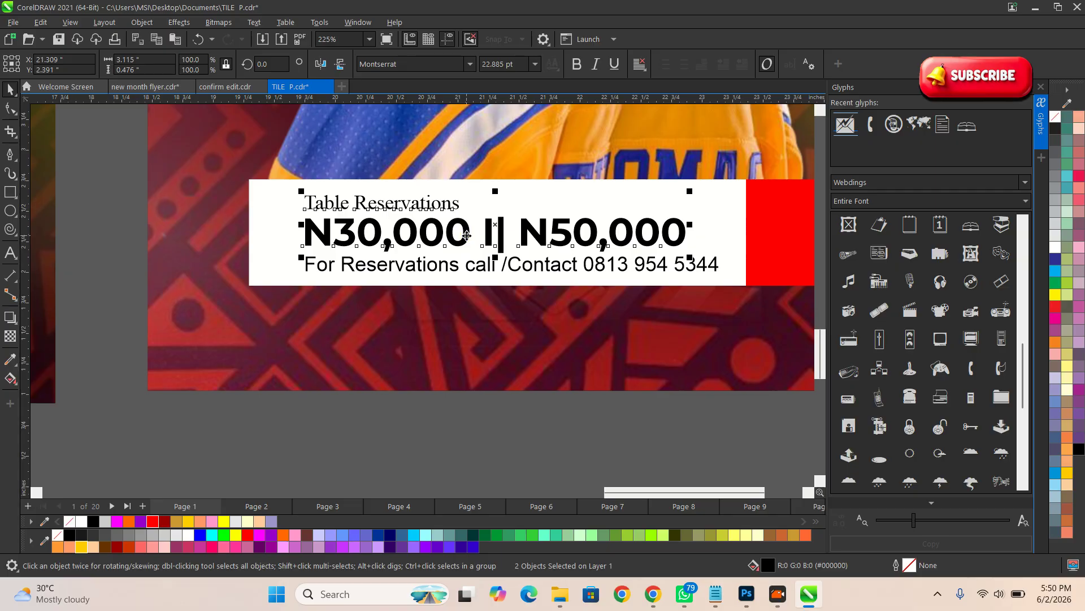
key("c")
left_click(513, 282)
left_click(533, 309)
Replace the mismatched separator between N30,000 and N50,000 with "||".
double_click(503, 241)
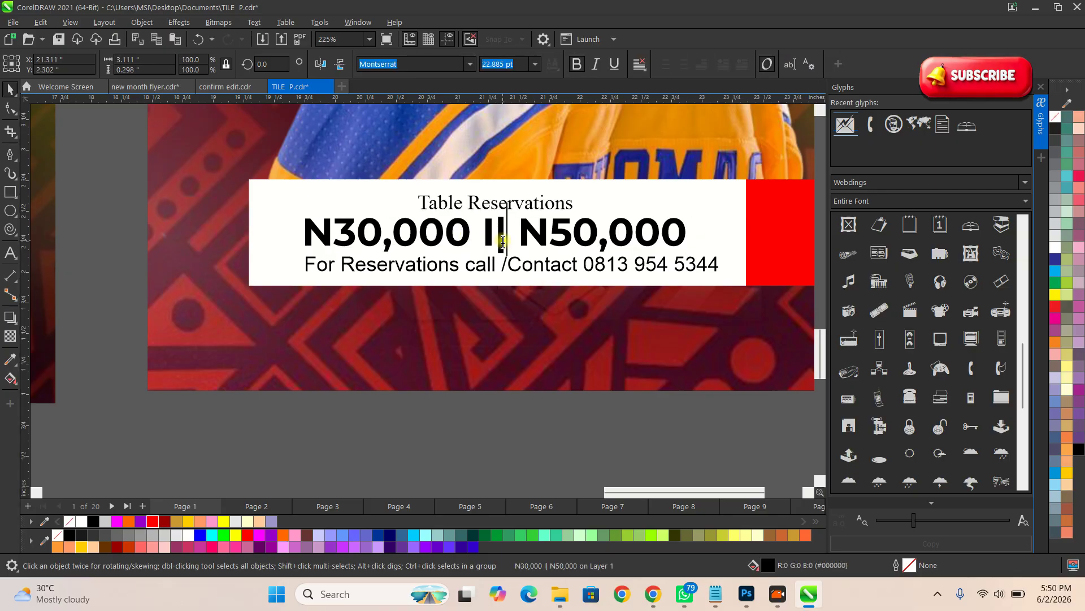
double_click(504, 232)
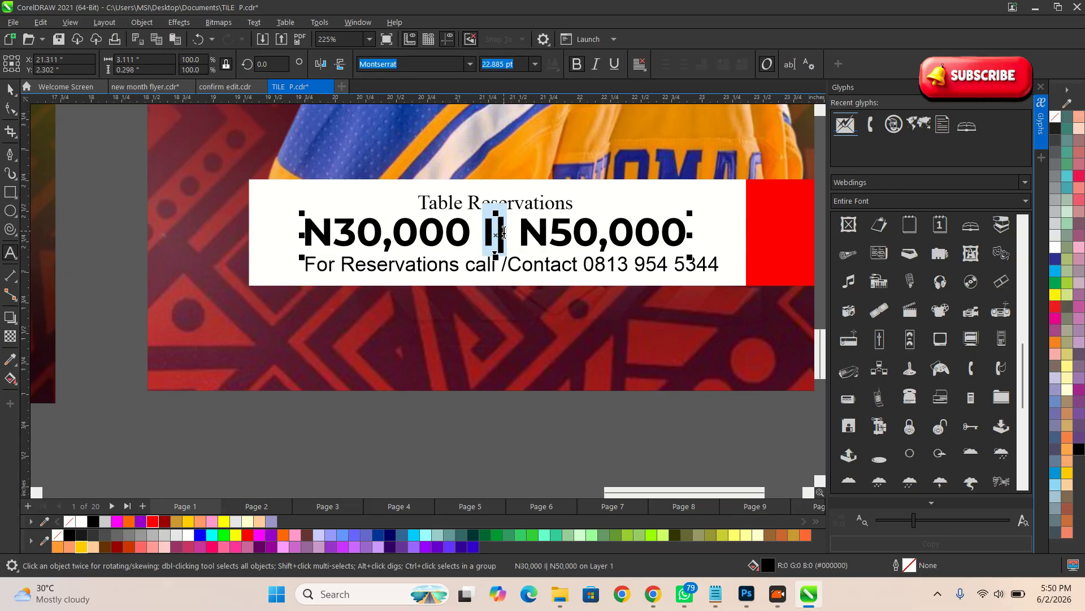
type("||")
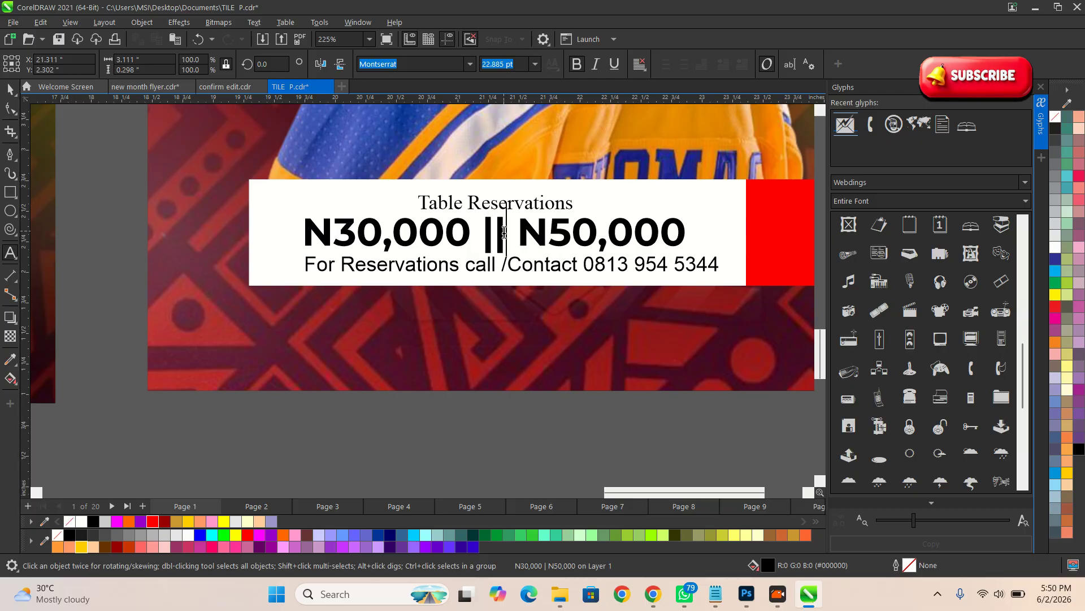
left_click(10, 90)
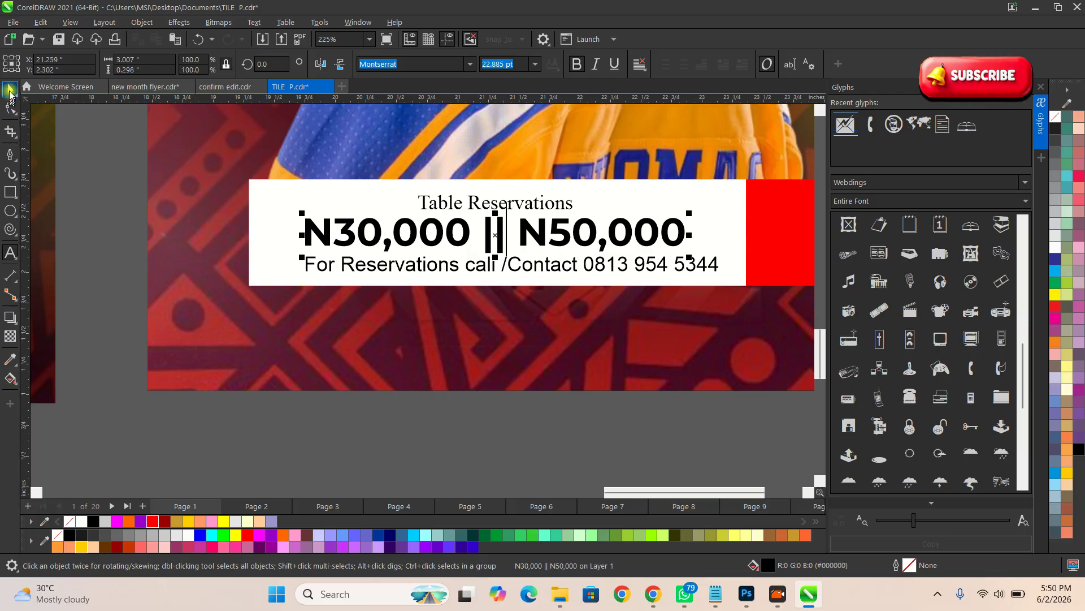
scroll(452, 223, "up", 1)
scroll(489, 258, "down", 4)
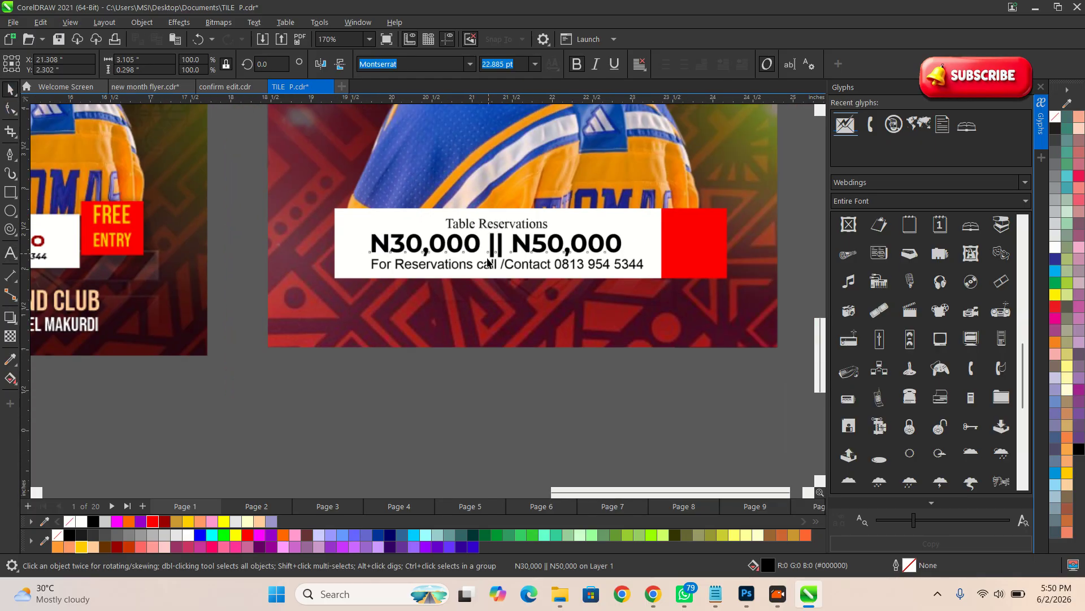
Fill the price line on the white banner with red.
left_click(151, 524)
scroll(548, 291, "up", 1)
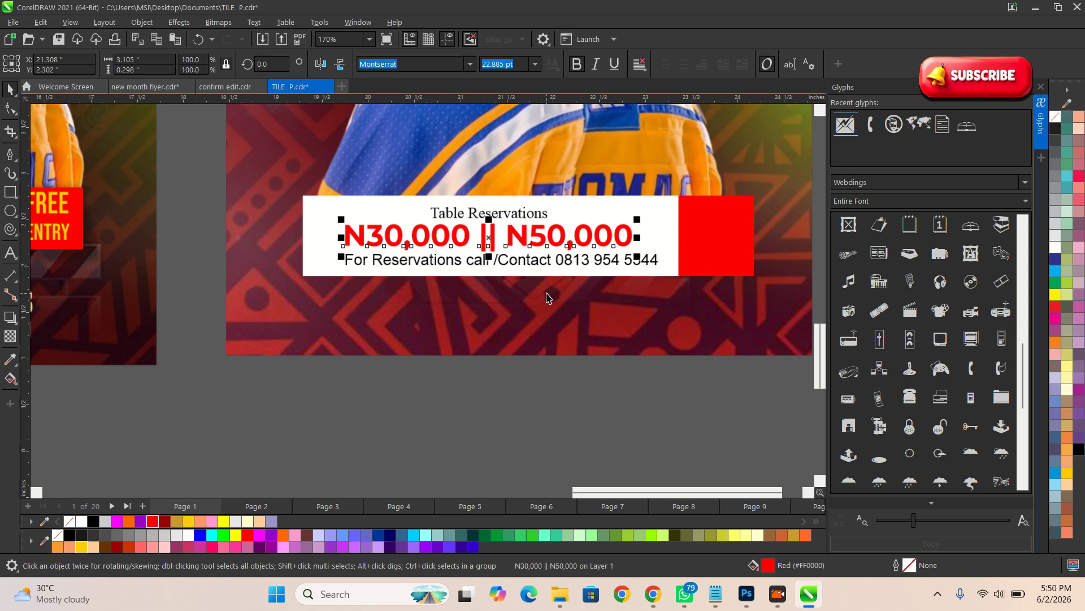
Set the reservations contact line in Montserrat Bold and shrink it to about 10.6 pt to fit the white banner.
left_click(547, 263)
scroll(560, 256, "down", 1)
scroll(560, 256, "down", 1)
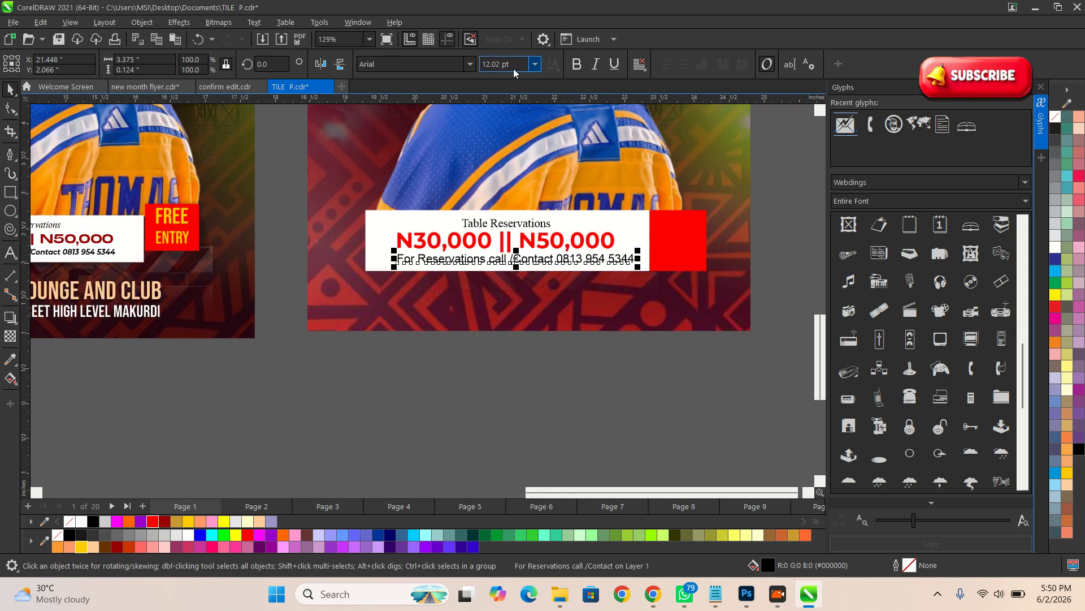
left_click(473, 64)
left_click(436, 123)
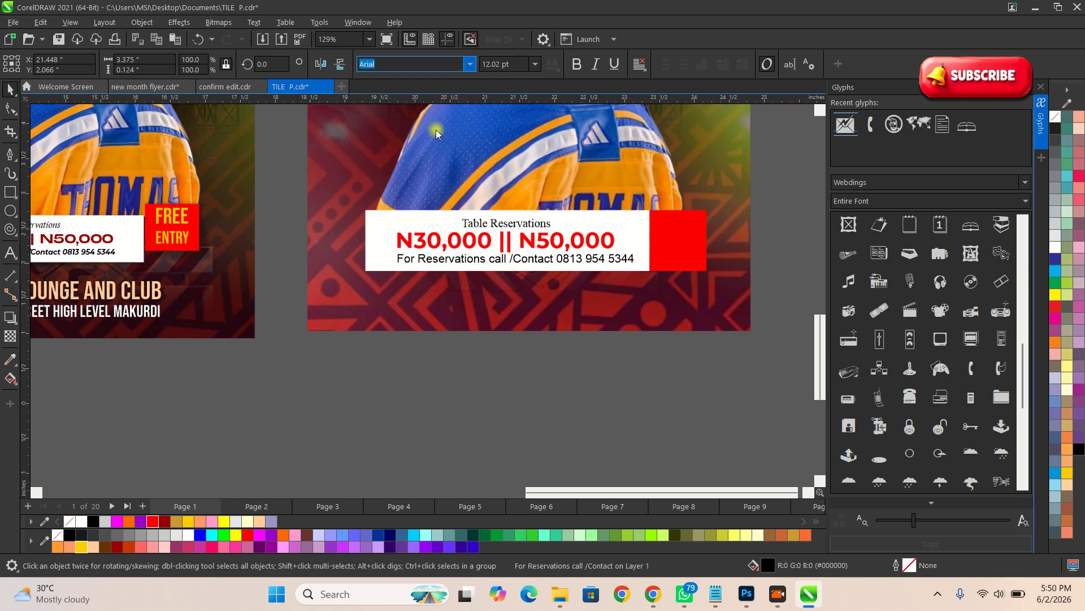
scroll(592, 258, "up", 1)
scroll(685, 255, "up", 2)
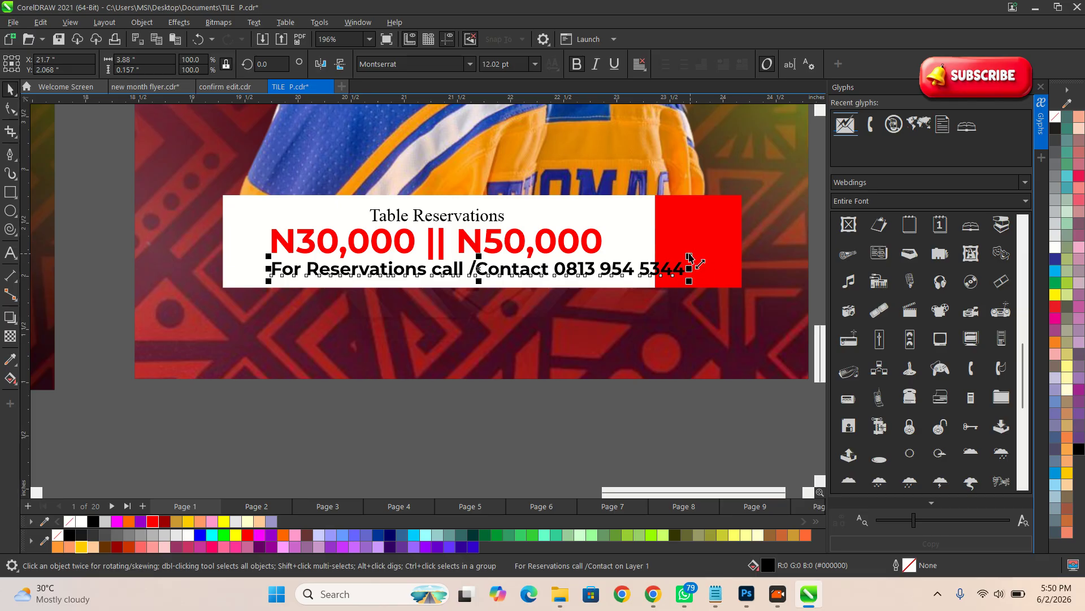
scroll(472, 356, "down", 4)
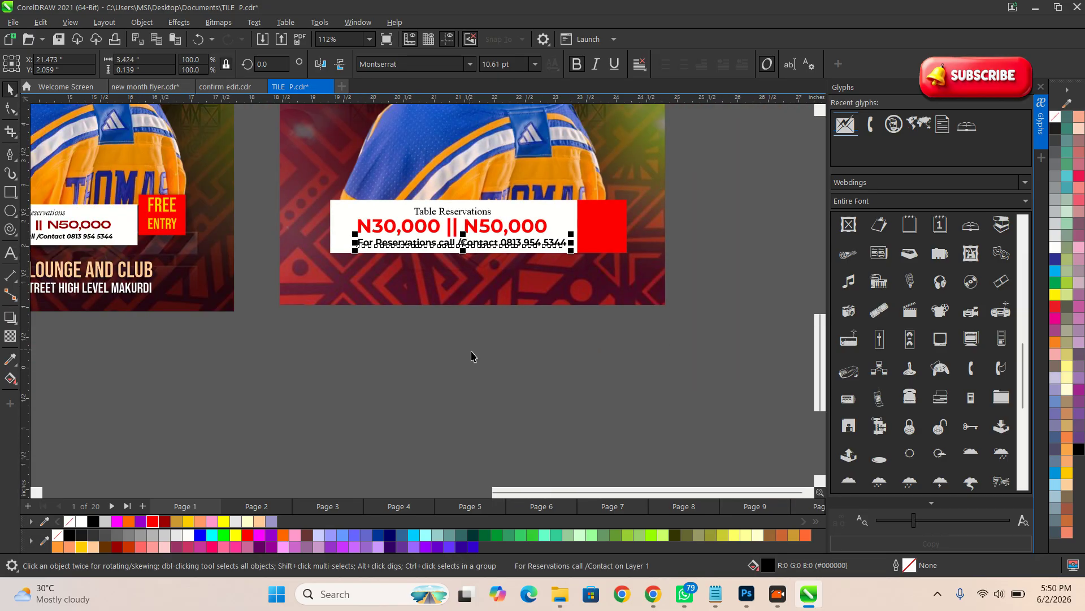
left_click(450, 361)
scroll(508, 226, "up", 2)
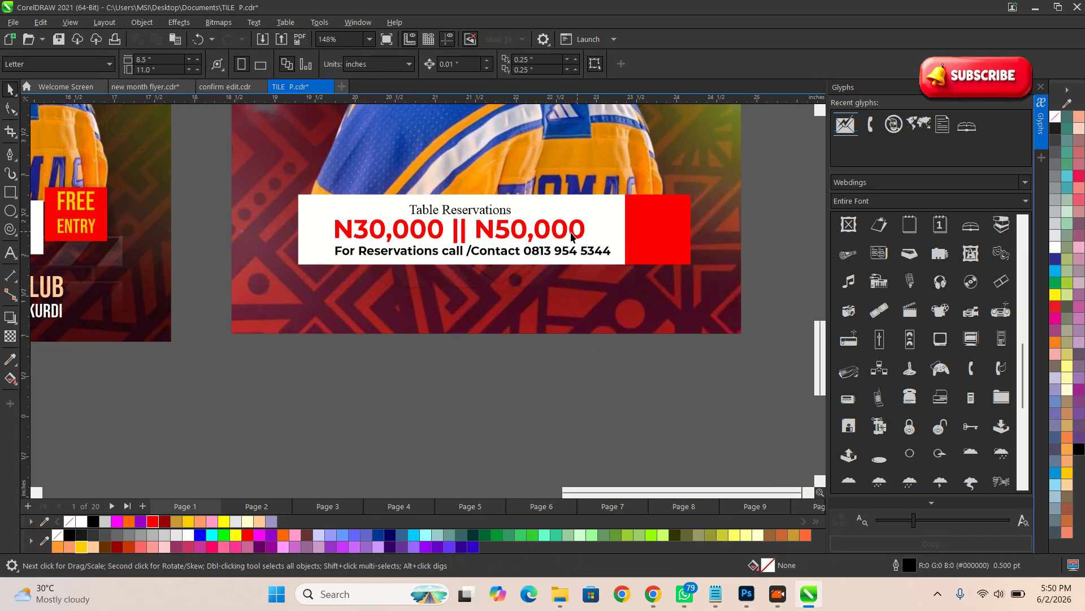
Duplicate the price line over the red box and replace the copy's text with "free enry" on two lines.
scroll(475, 223, "down", 1)
left_click(481, 238)
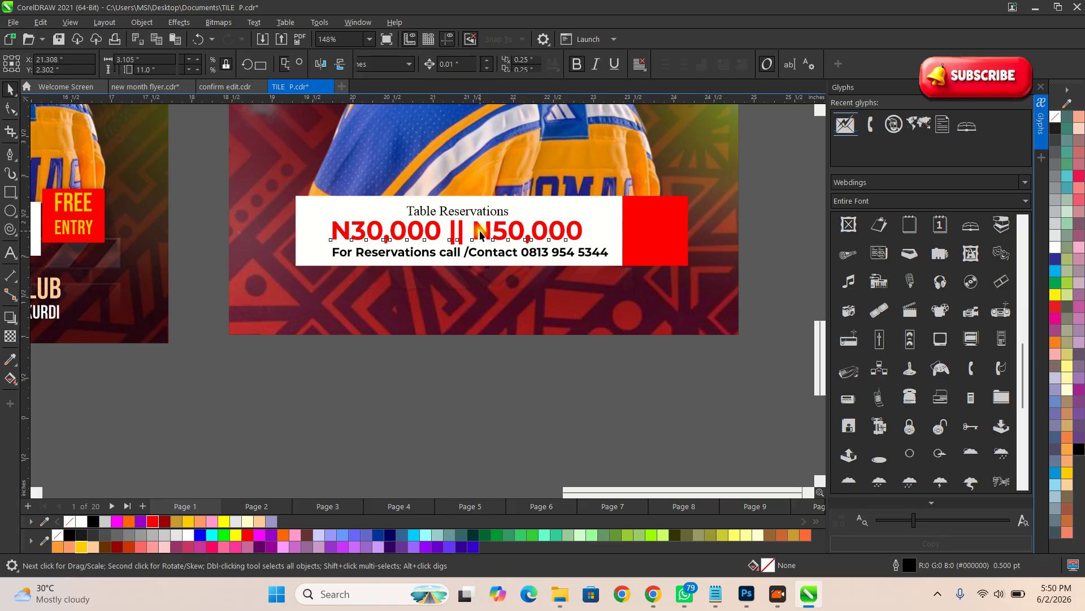
left_click_drag(666, 230, 762, 213)
right_click(762, 214)
double_click(761, 214)
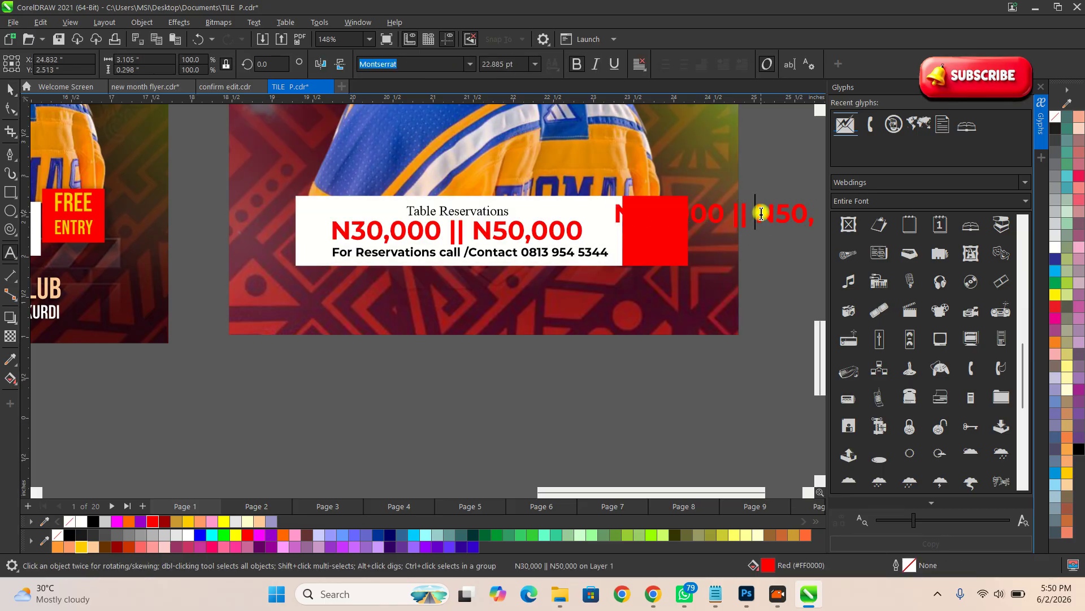
key("ctrl+a")
type("f")
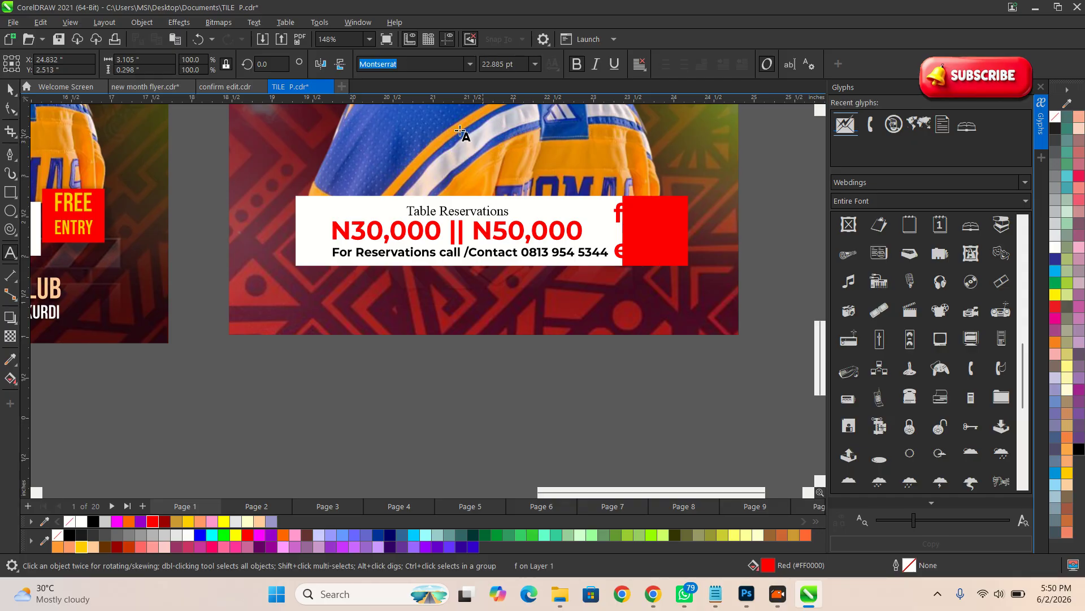
Color the "free enry" text yellow and fit it inside the red box at about 18.4 pt.
left_click(9, 92)
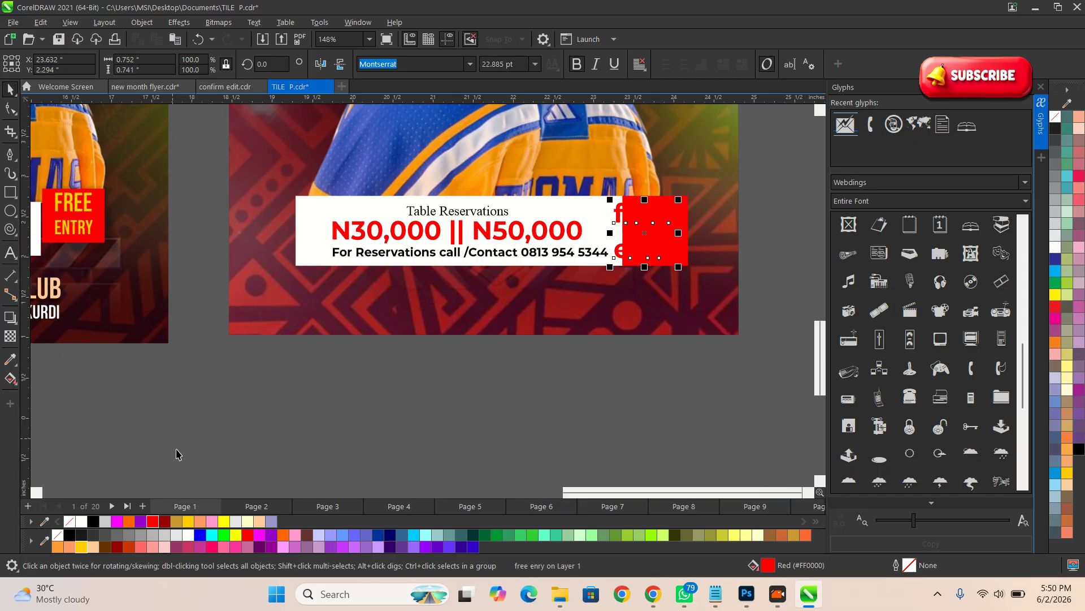
left_click(240, 535)
scroll(644, 210, "up", 2)
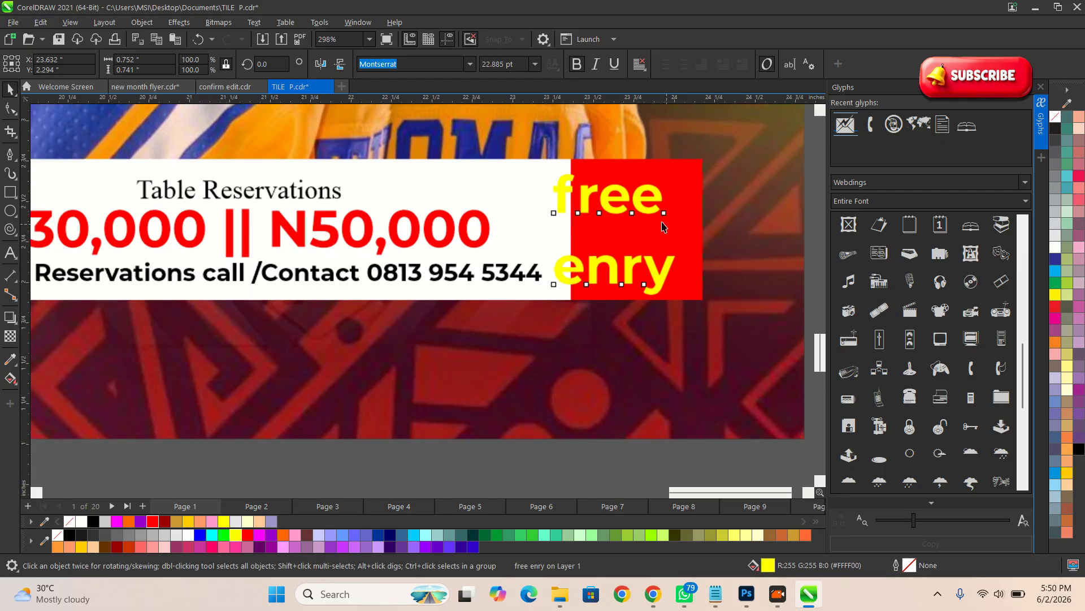
left_click_drag(645, 210, 682, 210)
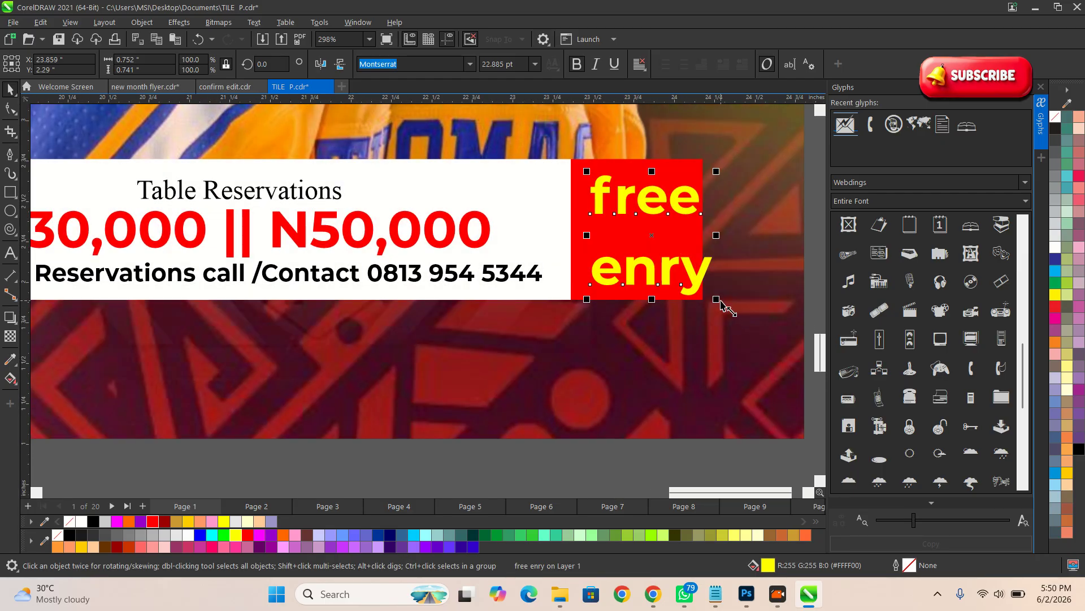
left_click_drag(716, 299, 690, 274)
scroll(628, 195, "up", 1)
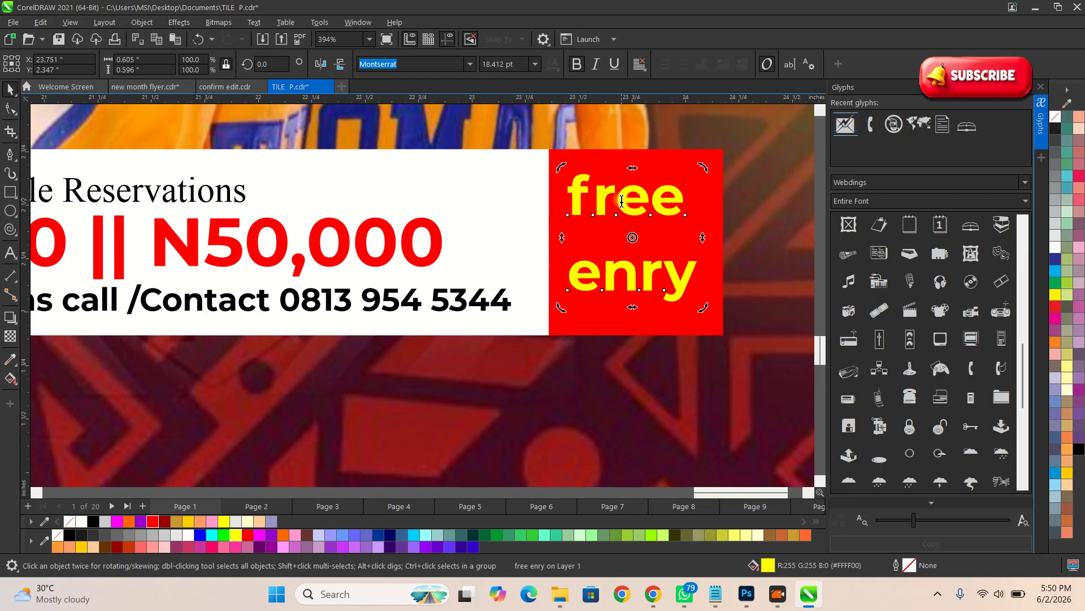
Change the font of the yellow text in the red box to Bebas Neue.
double_click(623, 199)
key("ctrl+a")
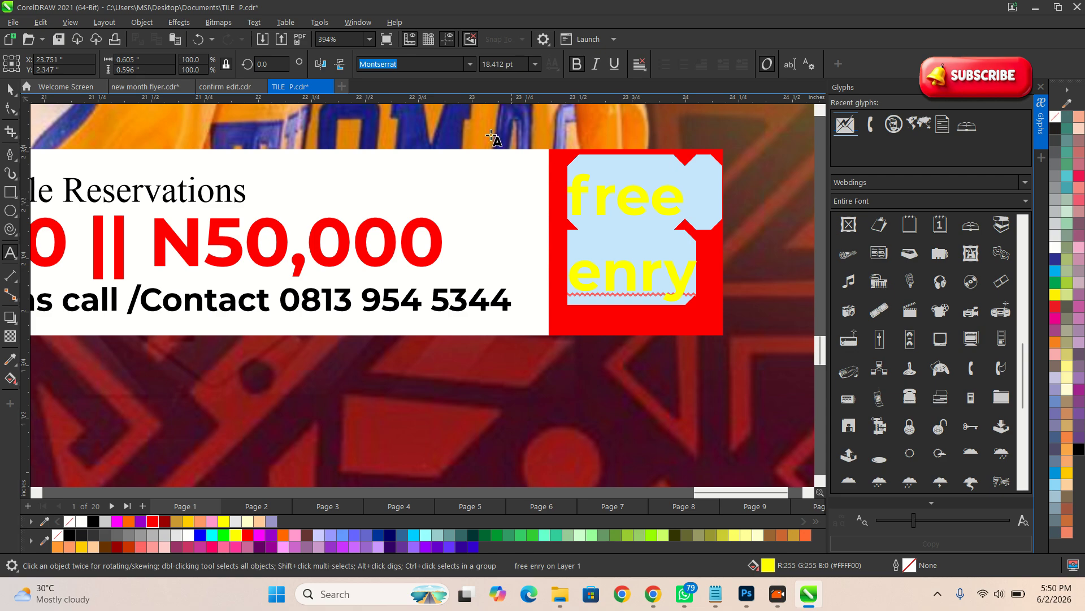
left_click(471, 64)
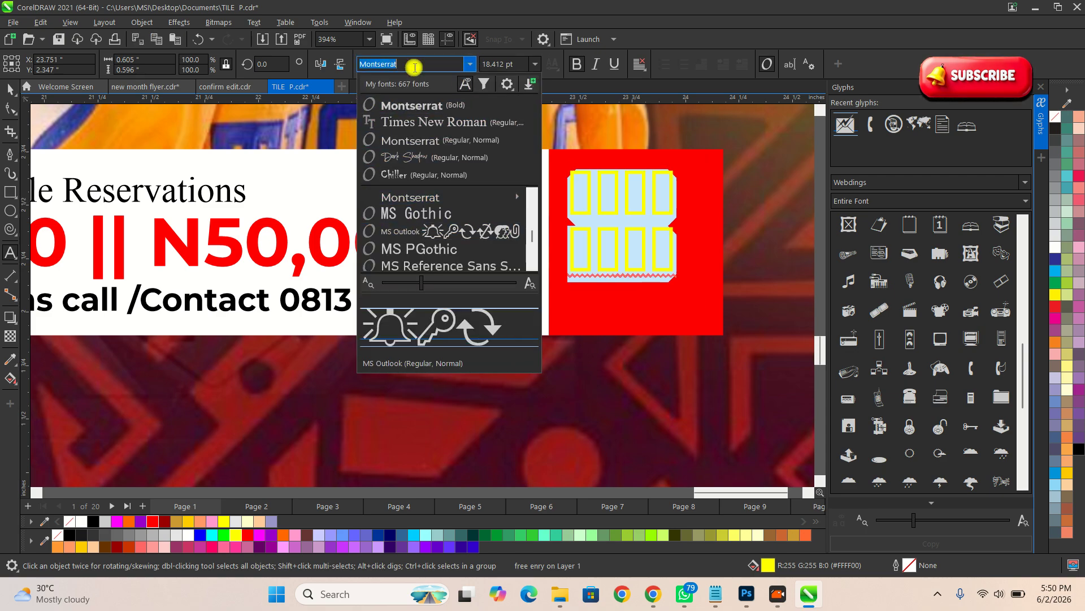
type("be")
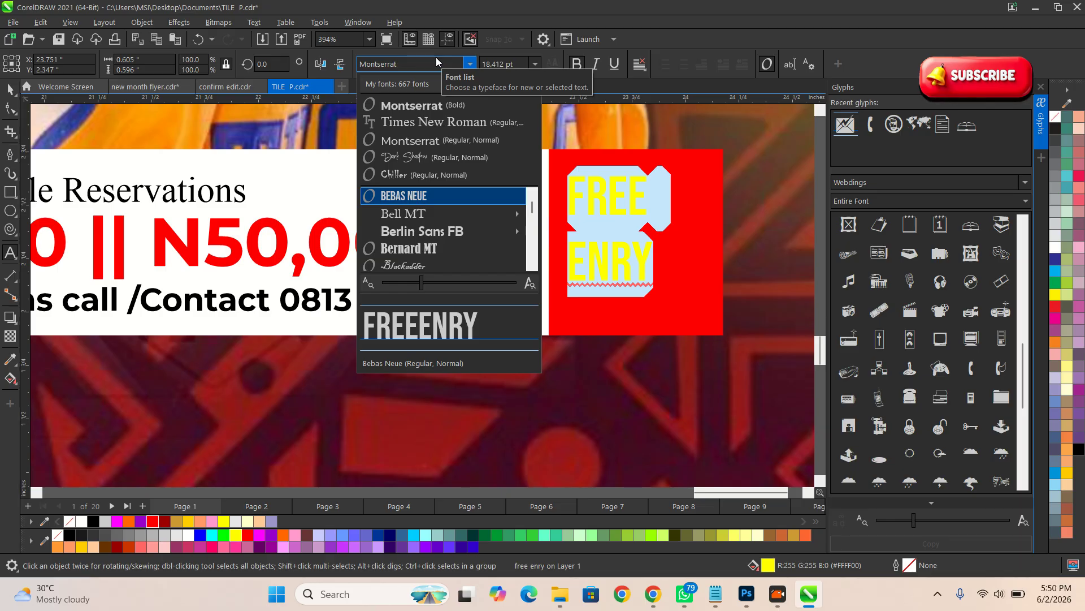
key("Return")
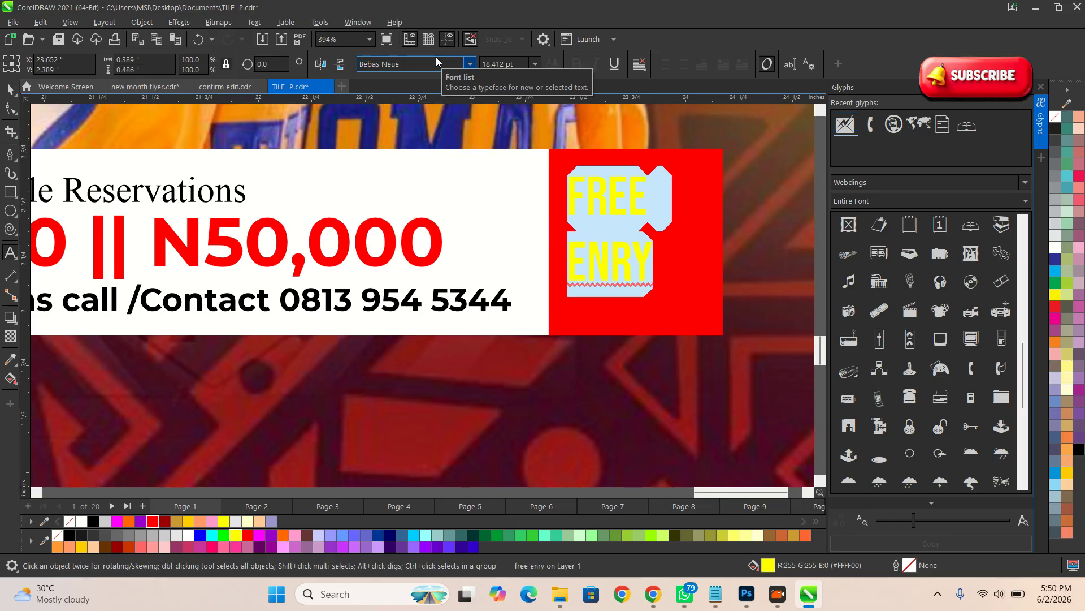
Enlarge the yellow text to about 24.2 pt and reposition it toward the middle of the red box.
left_click(10, 89)
scroll(715, 318, "up", 1)
left_click_drag(642, 283, 715, 322)
scroll(637, 318, "down", 2)
scroll(628, 240, "up", 1)
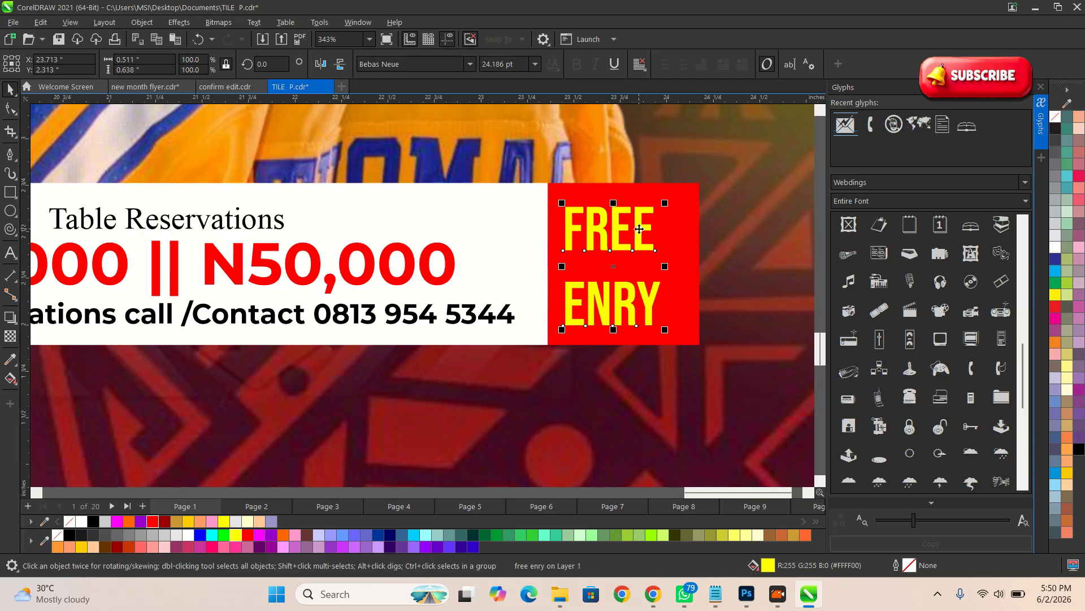
left_click_drag(638, 229, 648, 230)
Correct the misspelled second word in the red box to "ENTRY".
double_click(643, 300)
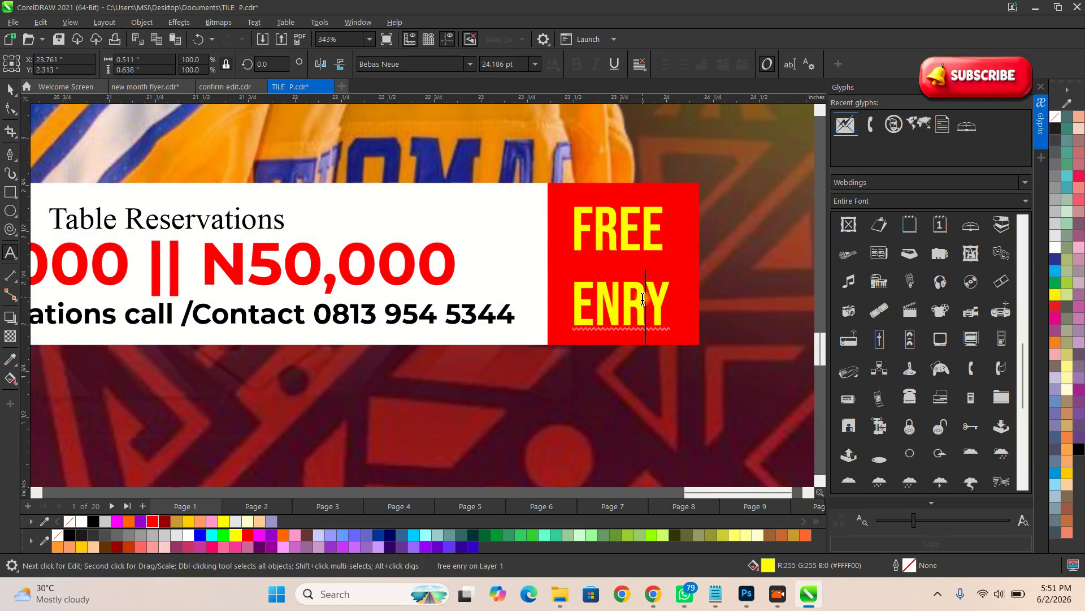
left_click(620, 299)
type("T")
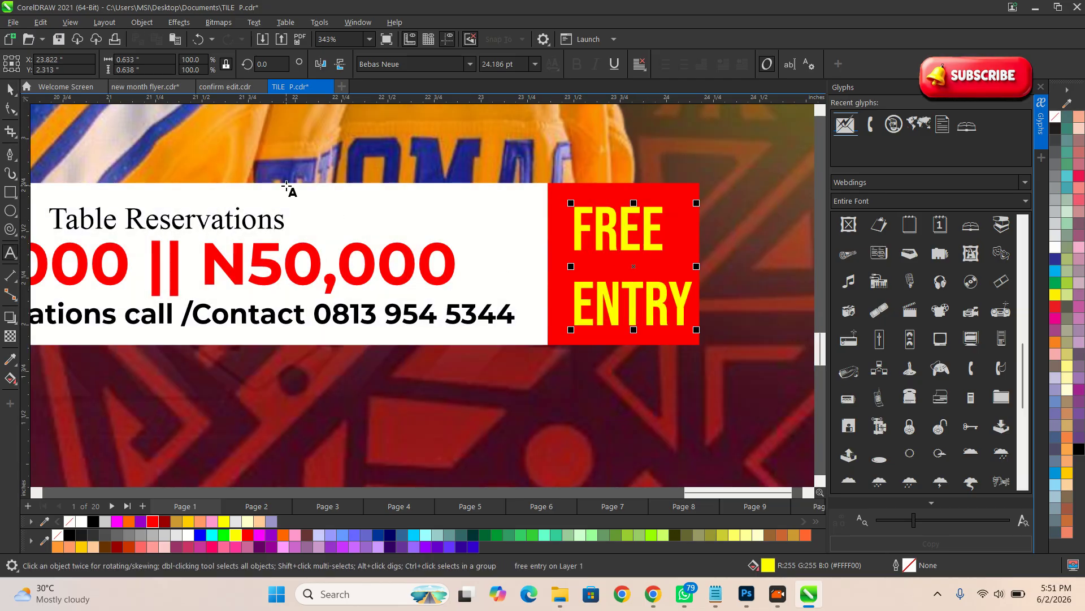
Tighten the line spacing between "FREE" and "ENTRY" in the red box.
left_click(10, 108)
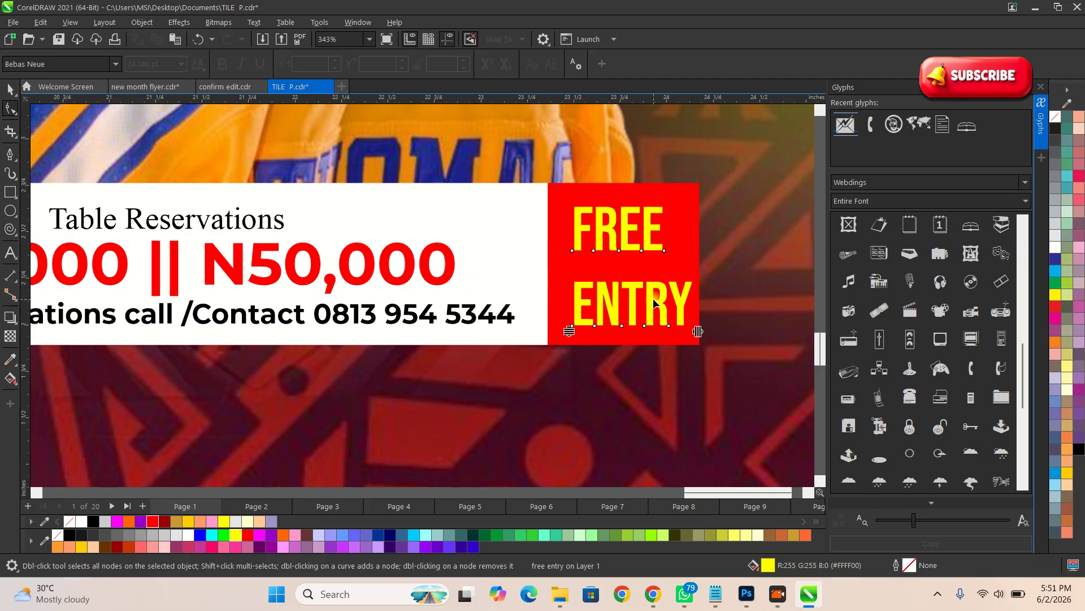
left_click_drag(568, 331, 571, 320)
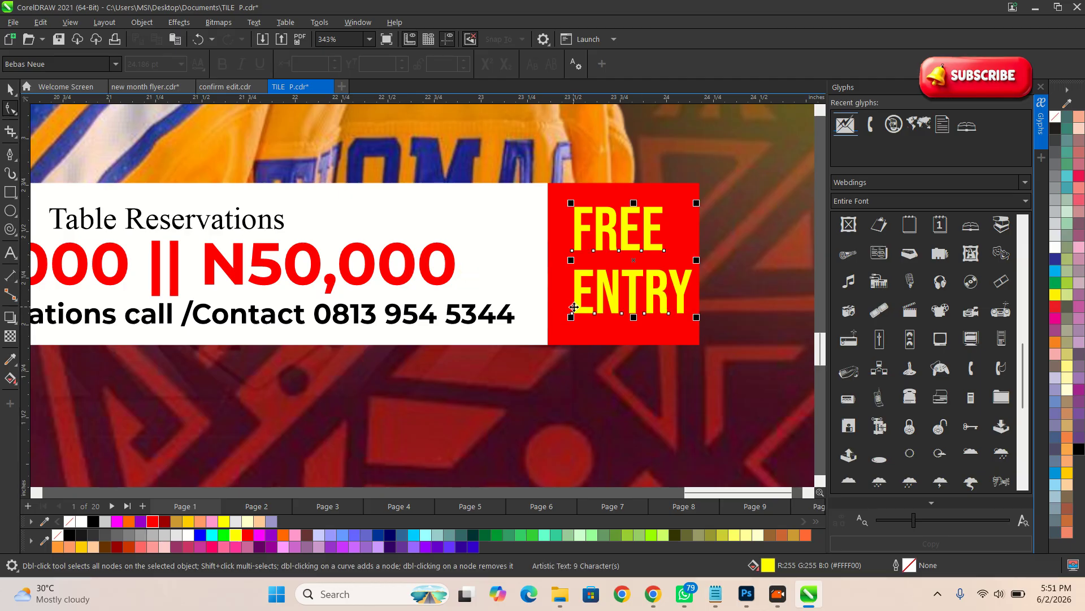
key("space")
key("space")
scroll(538, 237, "down", 2)
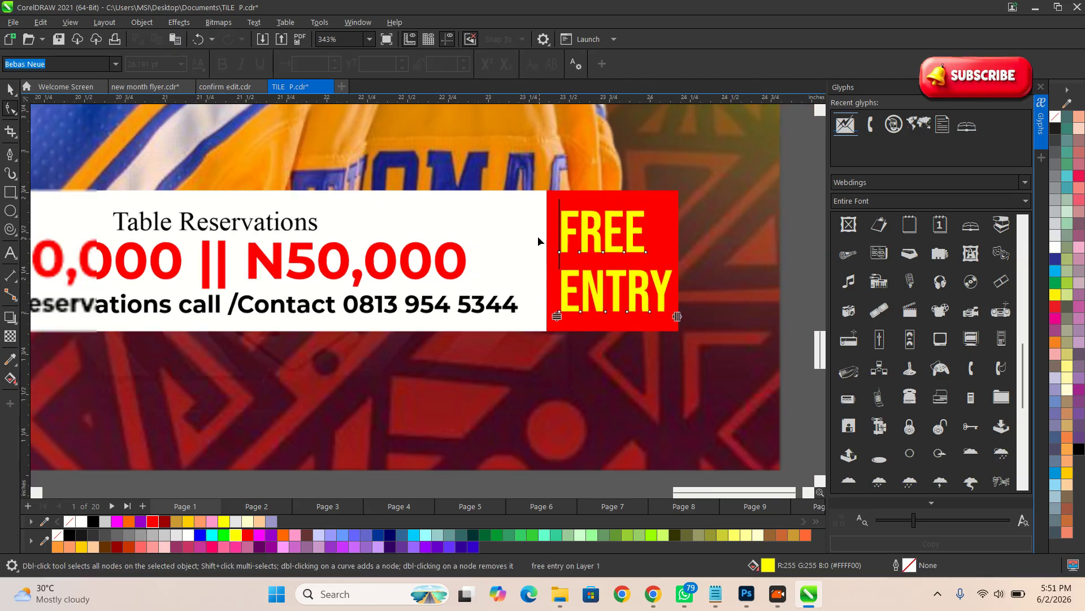
key("space")
left_click(756, 295)
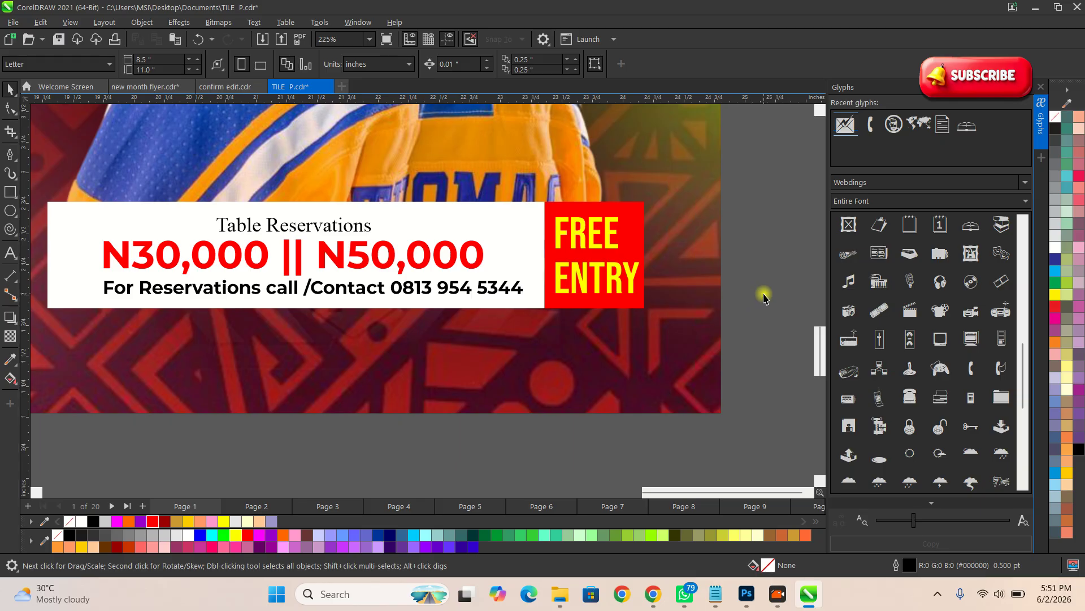
Extract and copy the venue name and address text from the bottom of the reference flyer with the screen snipping tool.
scroll(668, 298, "down", 3)
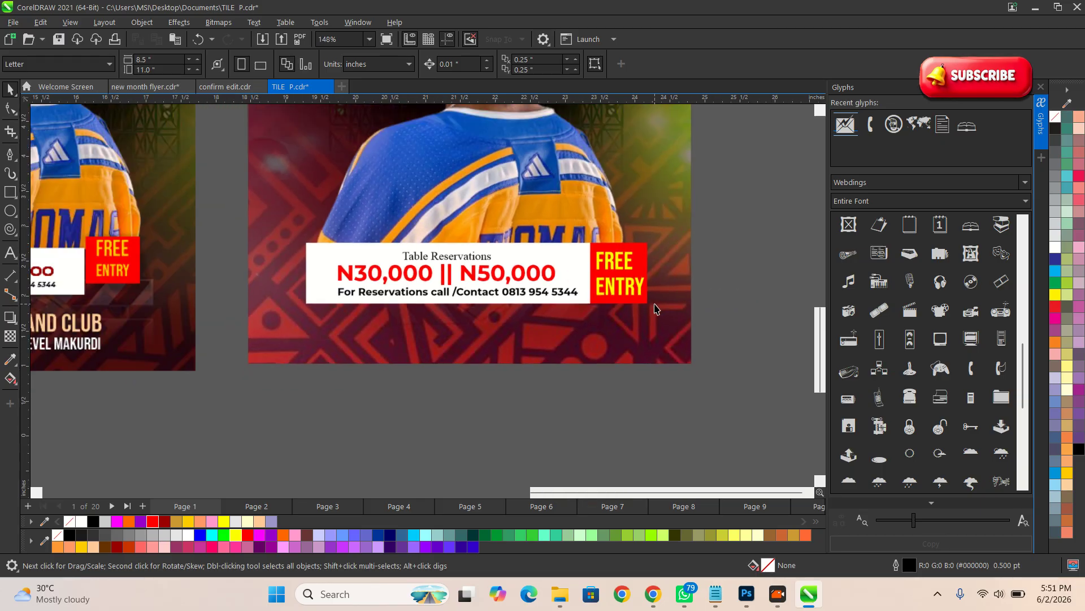
scroll(593, 317, "down", 2)
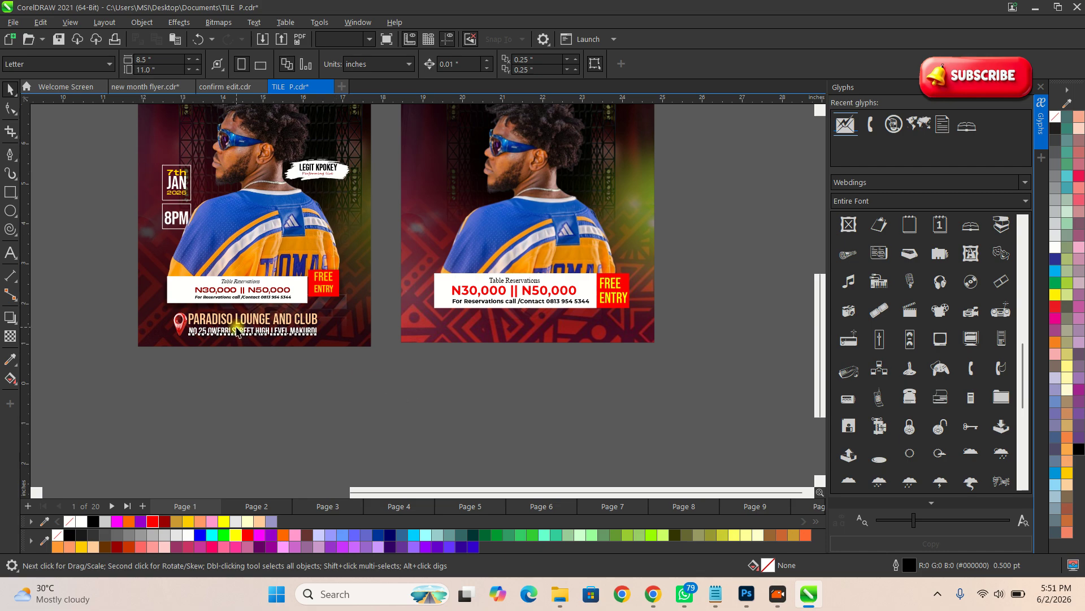
scroll(283, 362, "up", 2)
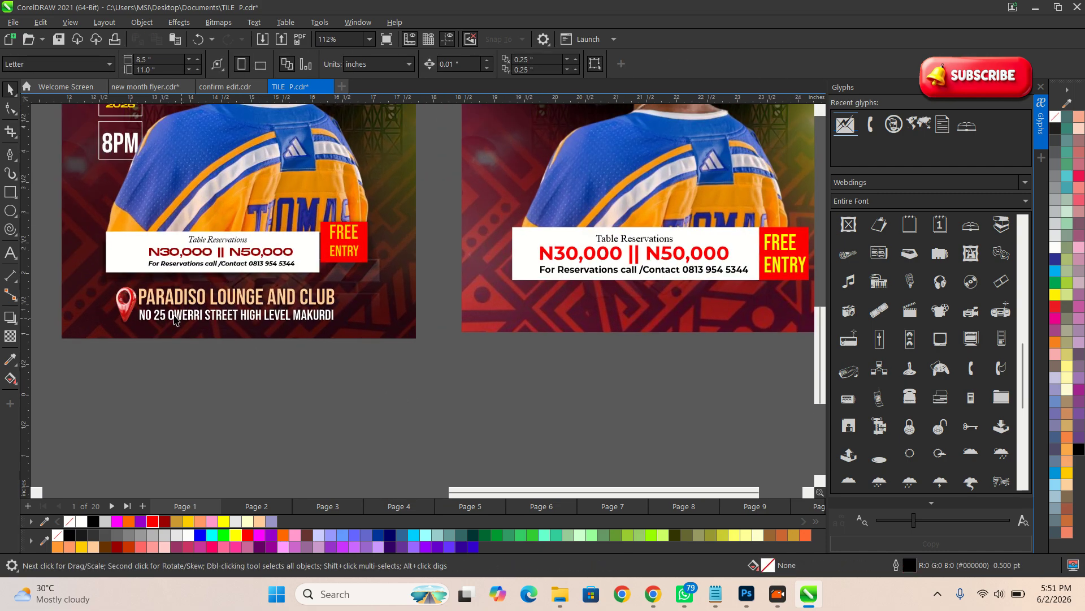
scroll(430, 339, "down", 2)
scroll(272, 315, "up", 3)
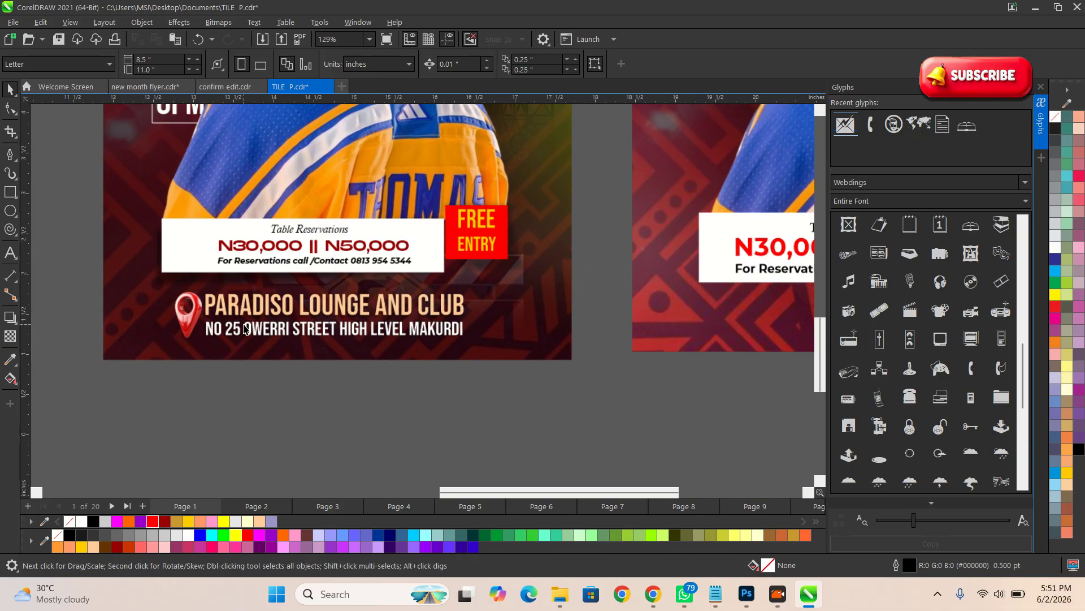
key("super+shift+s")
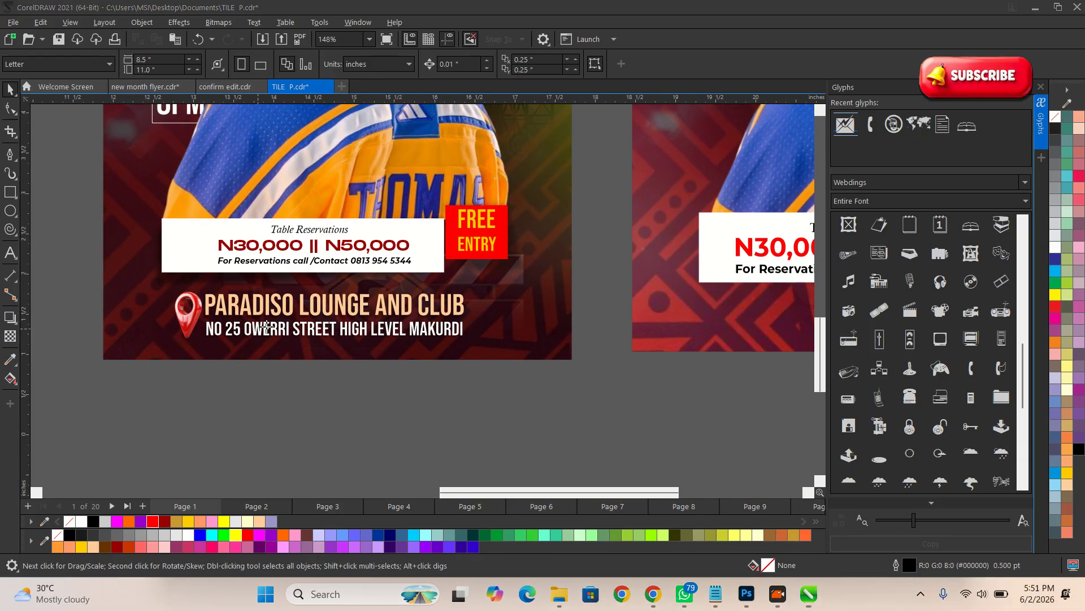
left_click(611, 27)
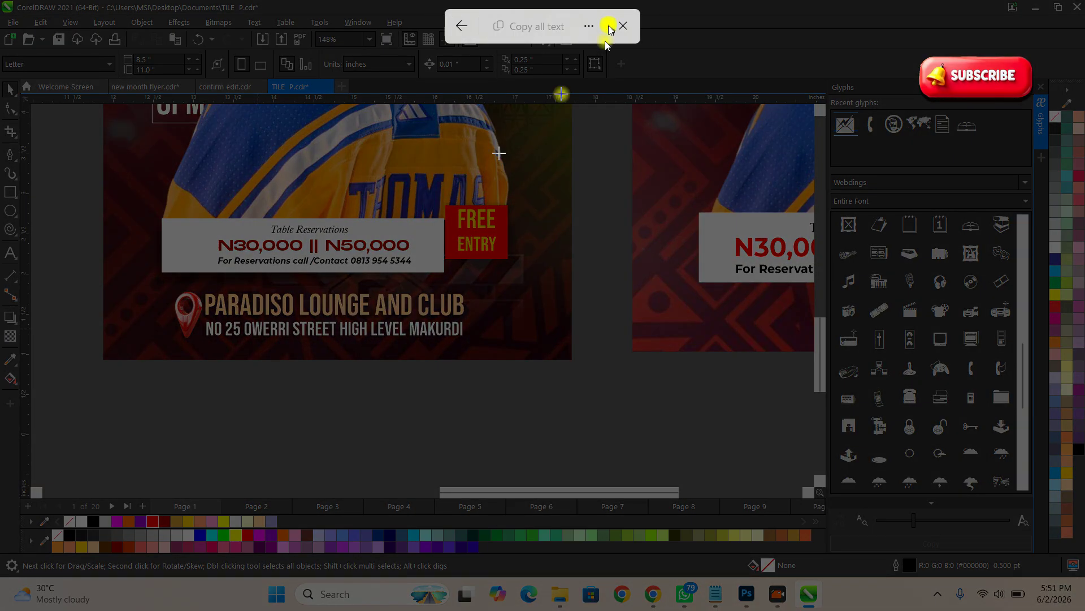
left_click_drag(195, 284, 487, 349)
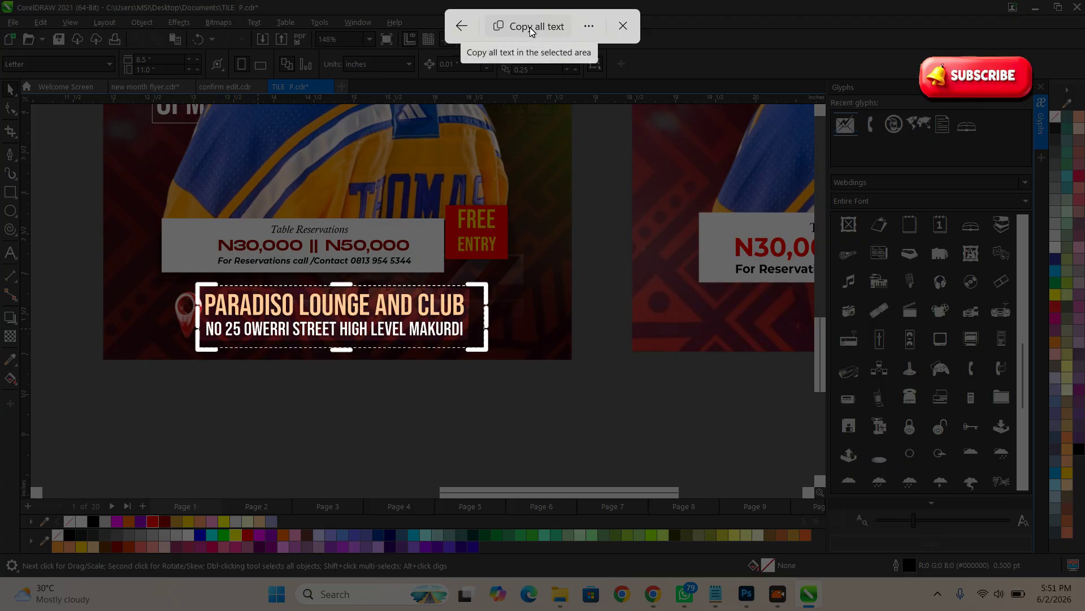
left_click(531, 27)
Duplicate the price line below the right-hand flyer and replace the copy's text with the copied venue name and address.
scroll(655, 313, "down", 5)
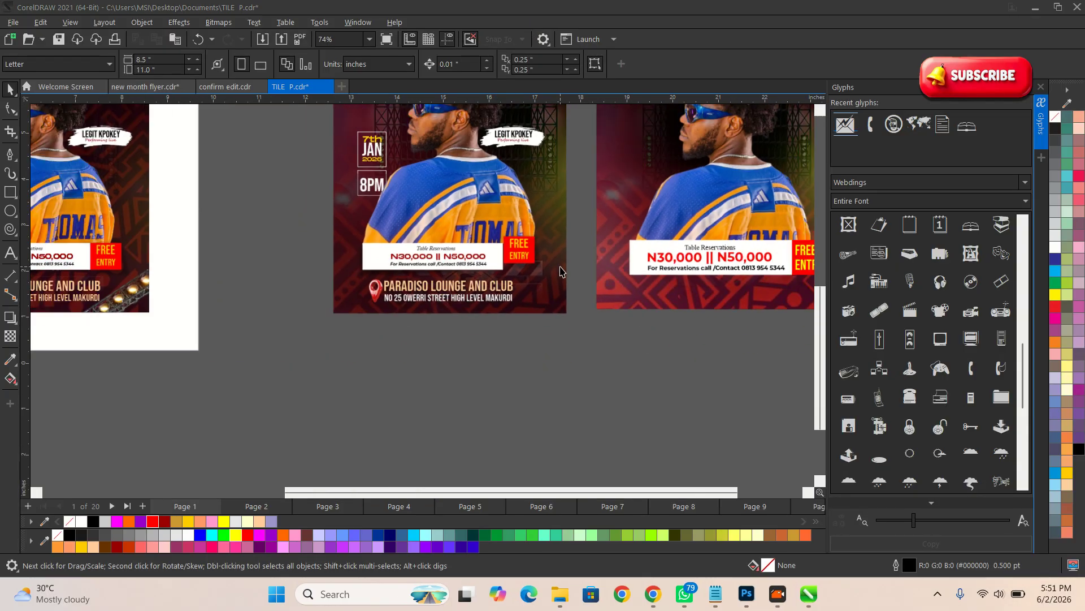
scroll(636, 282, "up", 4)
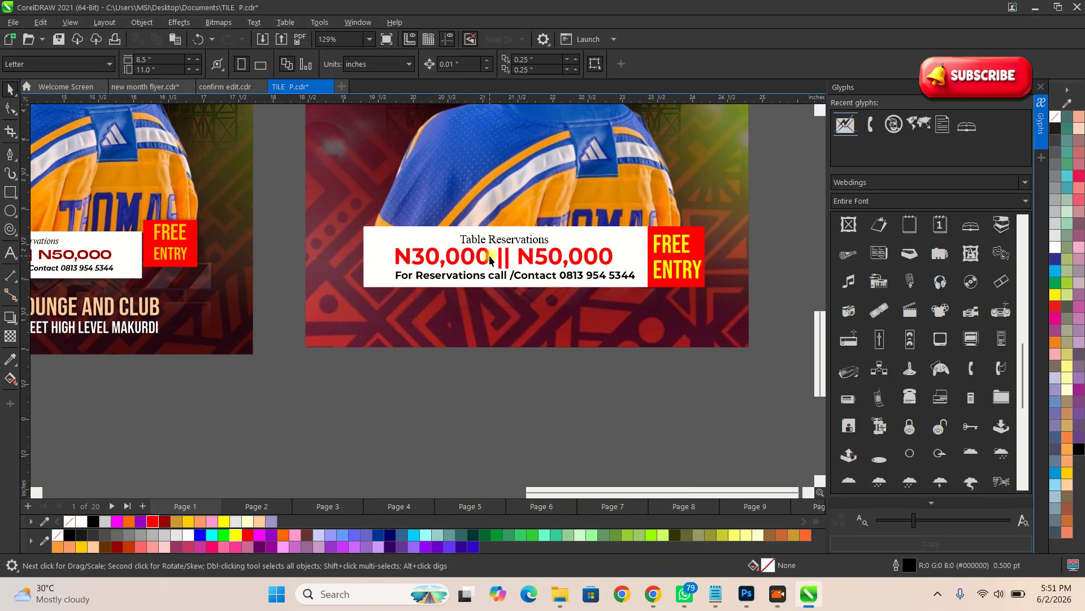
left_click(489, 277)
left_click_drag(489, 257, 487, 384)
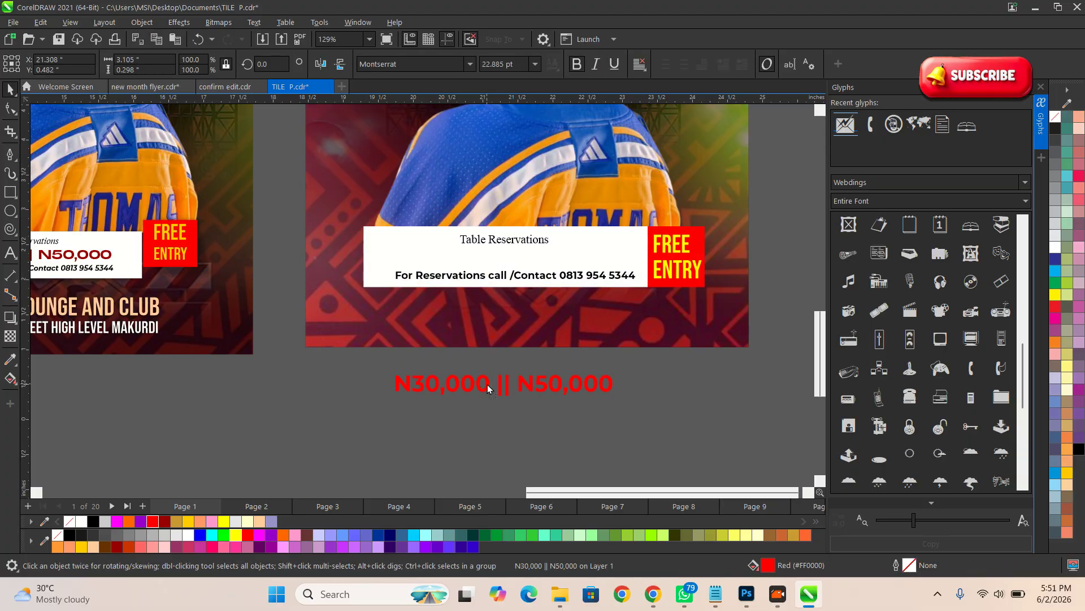
left_click(487, 385)
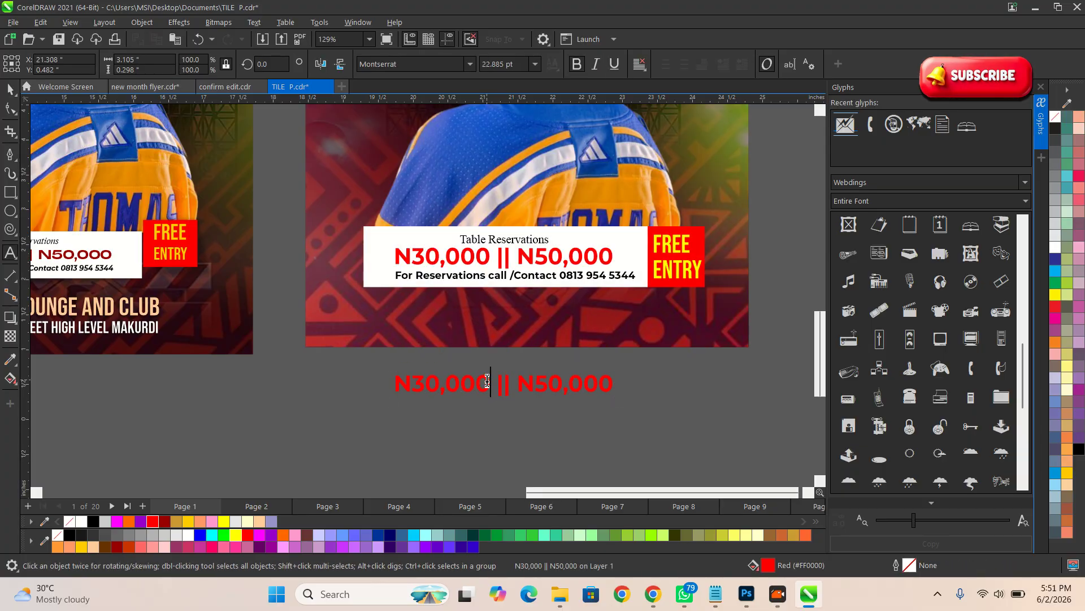
key("ctrl+a")
key("ctrl+v")
scroll(540, 376, "down", 3)
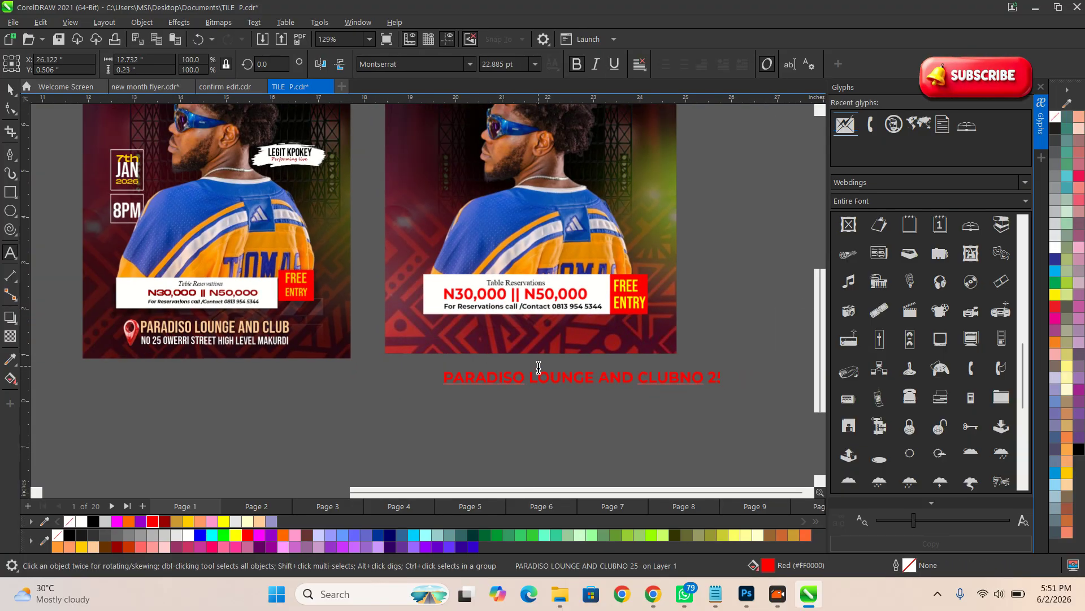
key("ctrl+z")
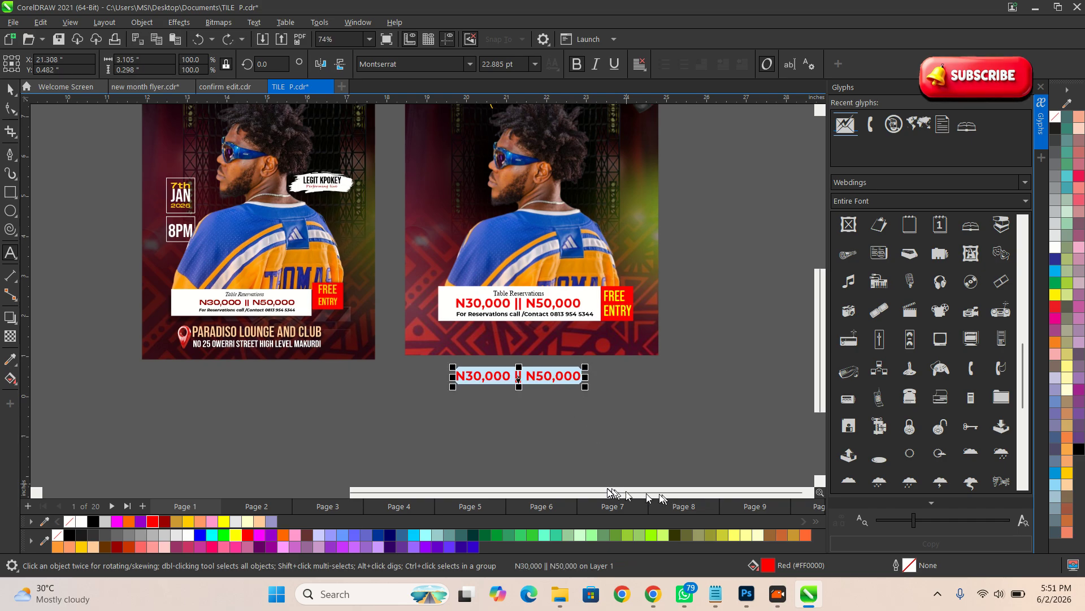
key("ctrl+v")
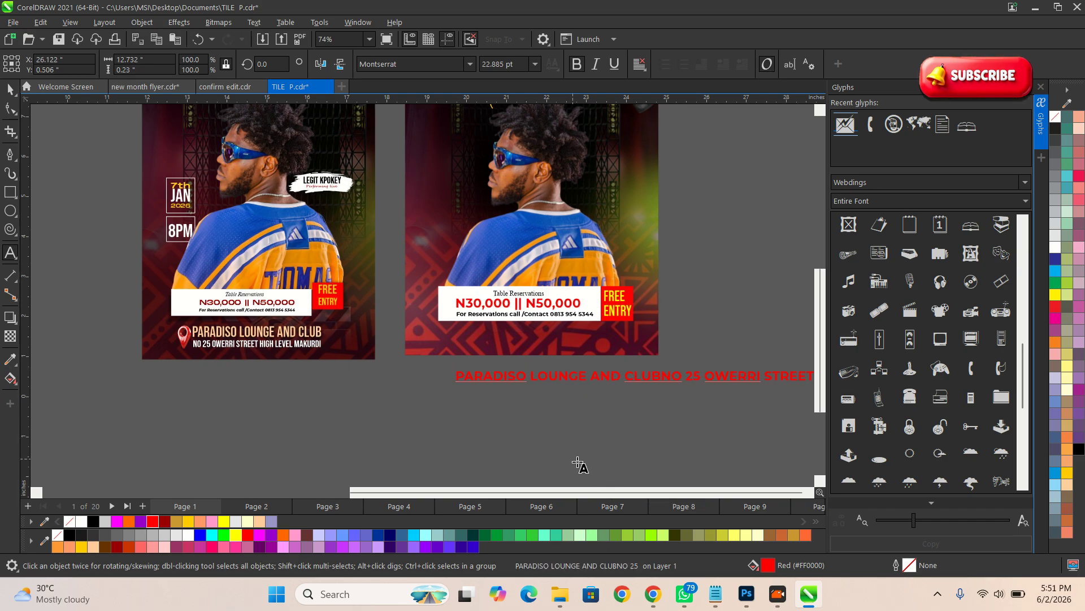
Break the venue text into a second line before "25" and fill the text white.
scroll(580, 464, "down", 2)
scroll(632, 338, "up", 3)
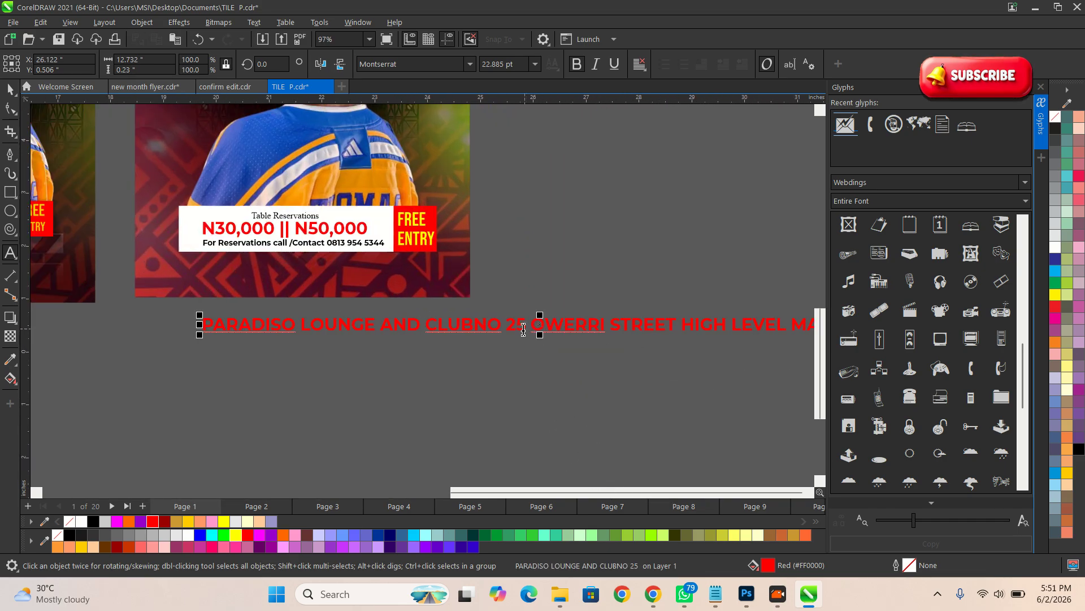
left_click(506, 325)
key("Return")
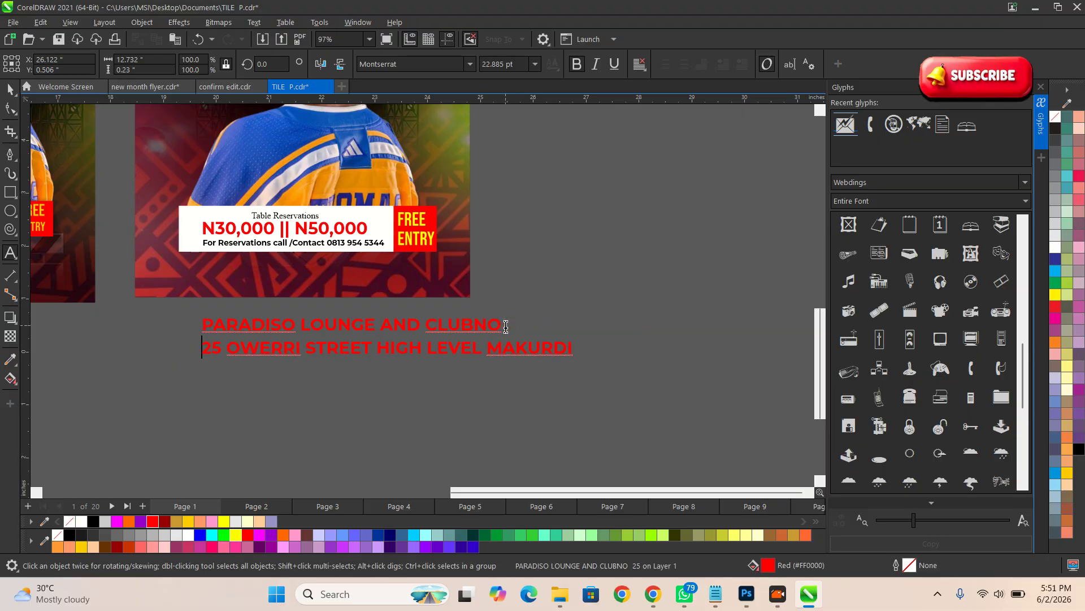
left_click(10, 90)
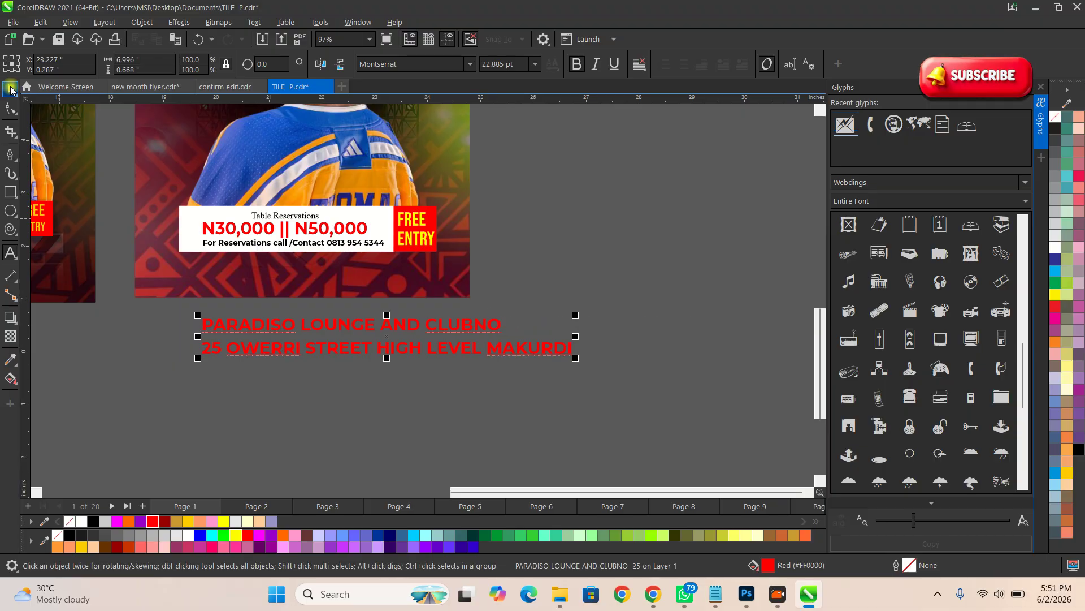
left_click(187, 535)
Place the venue text under the reservation banner on the flyer and shrink it to about 13.3 pt.
scroll(678, 388, "down", 3)
scroll(519, 365, "up", 2)
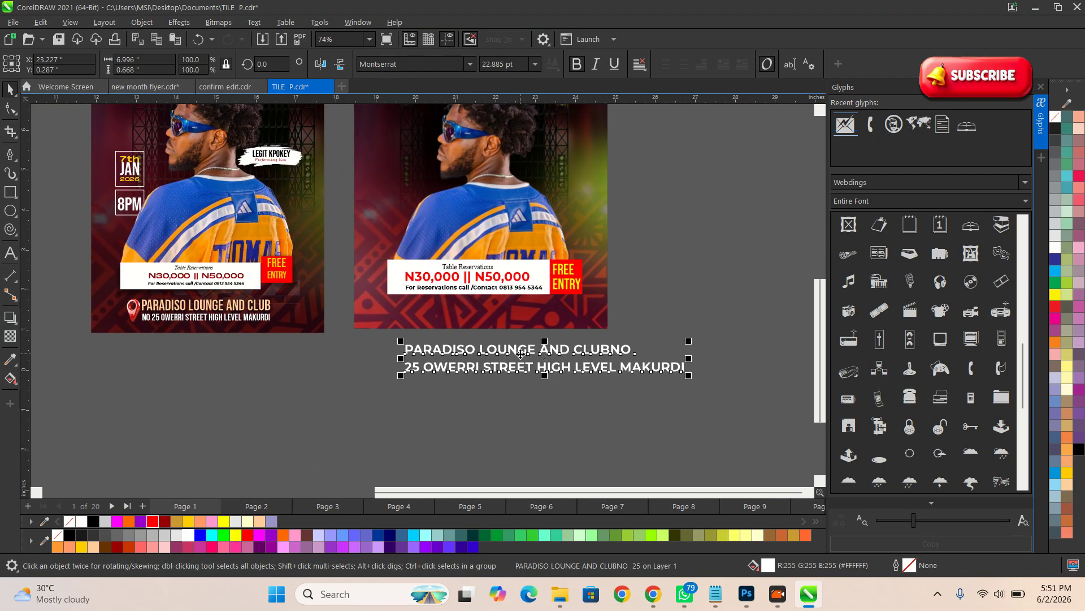
left_click_drag(521, 354, 508, 311)
scroll(508, 311, "up", 1)
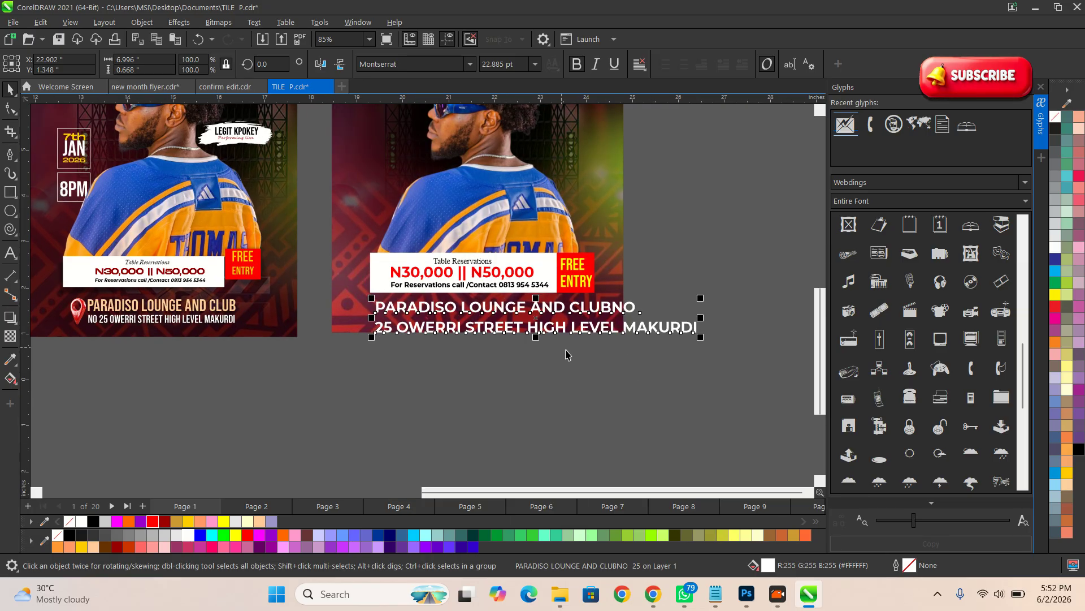
left_click_drag(700, 343, 653, 328)
scroll(343, 318, "up", 1)
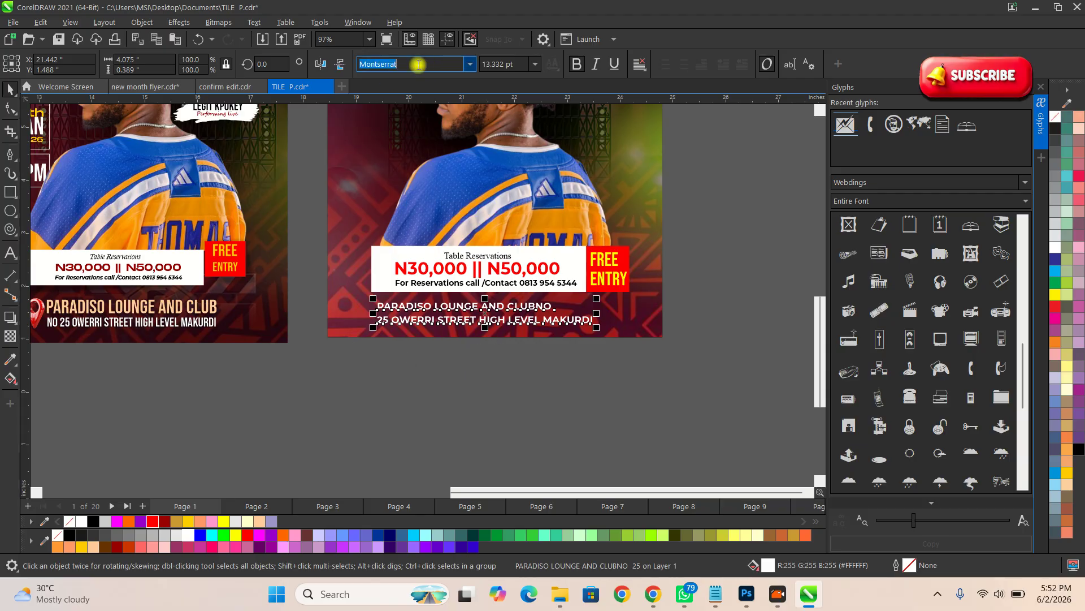
Set the venue text's font to Bebas Neue and enlarge it to about 29.6 pt.
left_click(470, 64)
left_click(403, 104)
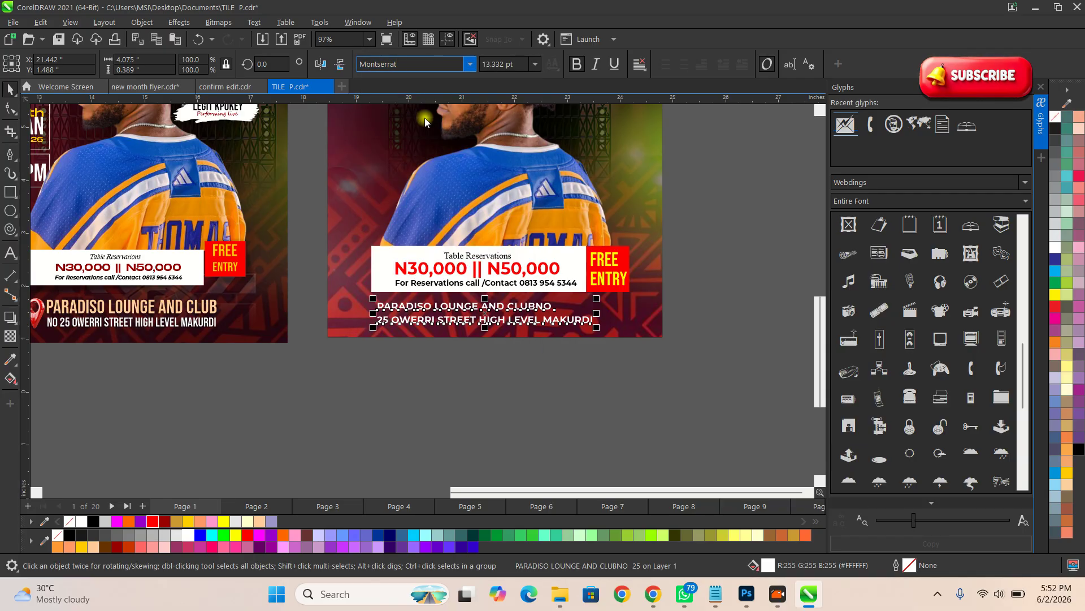
scroll(506, 358, "up", 2)
left_click_drag(609, 322, 691, 352)
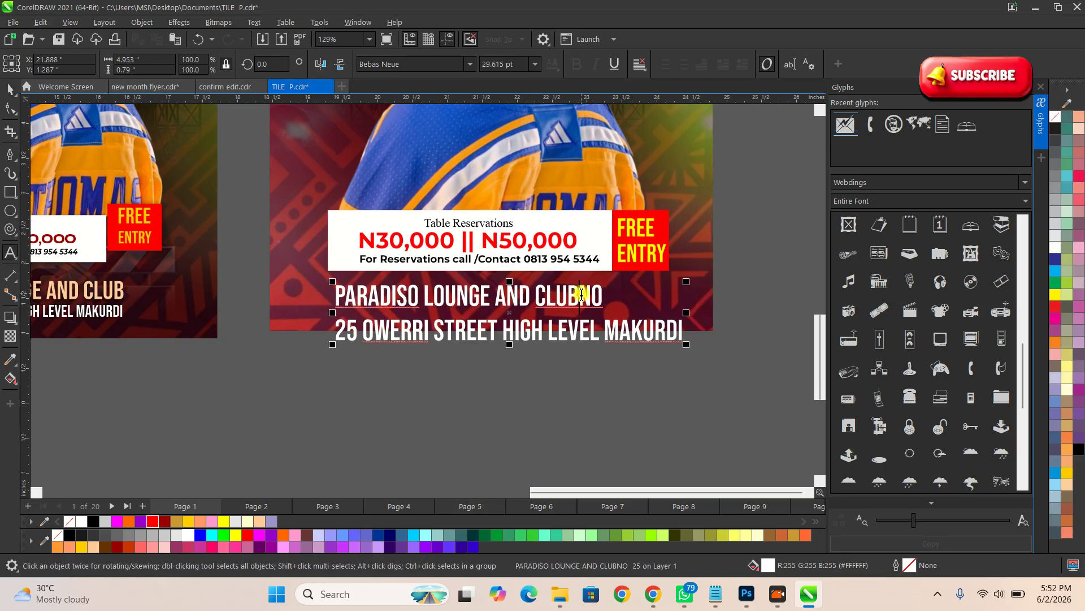
Remove "NO" from the end of the venue name and insert it at the start of the address line.
double_click(589, 296)
left_click_drag(580, 295, 602, 298)
key("BackSpace")
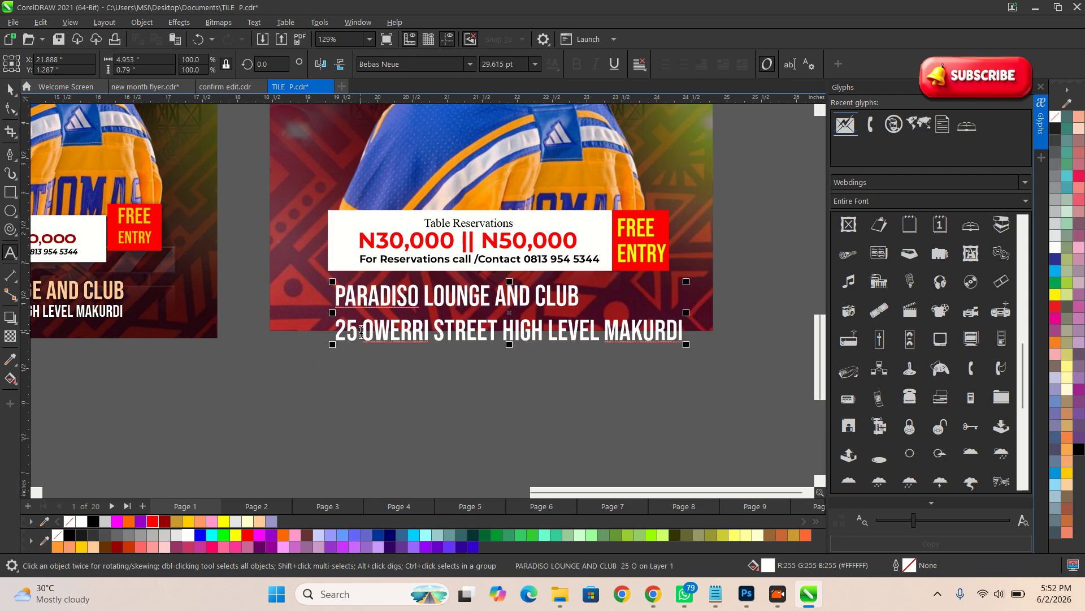
left_click(339, 332)
type("NO")
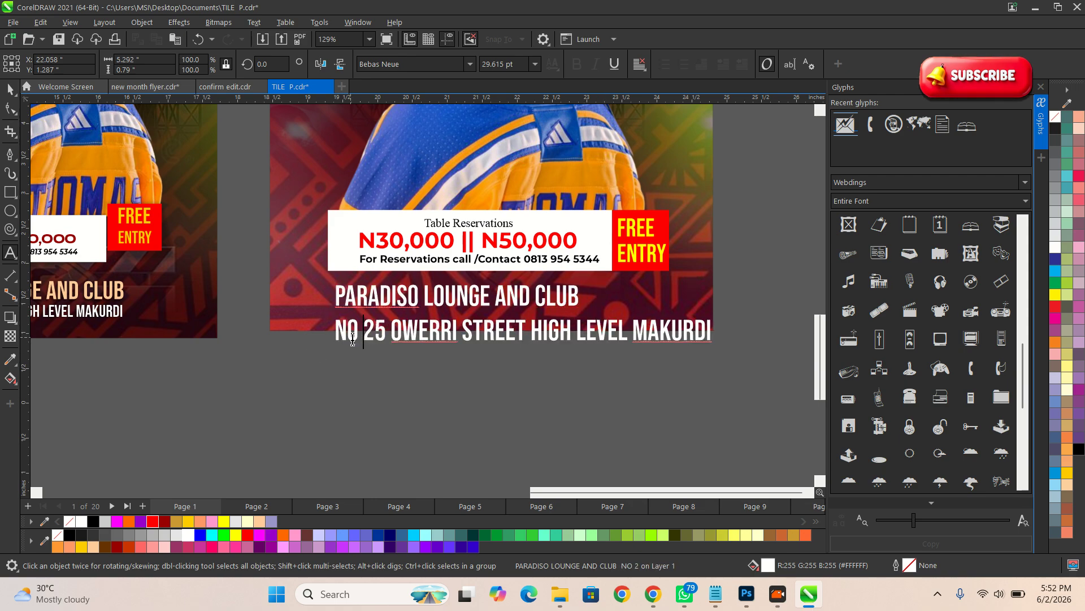
Separate the two venue lines, enlarging the venue name to about 38.1 pt and reducing the address to about 23.8 pt.
left_click(10, 89)
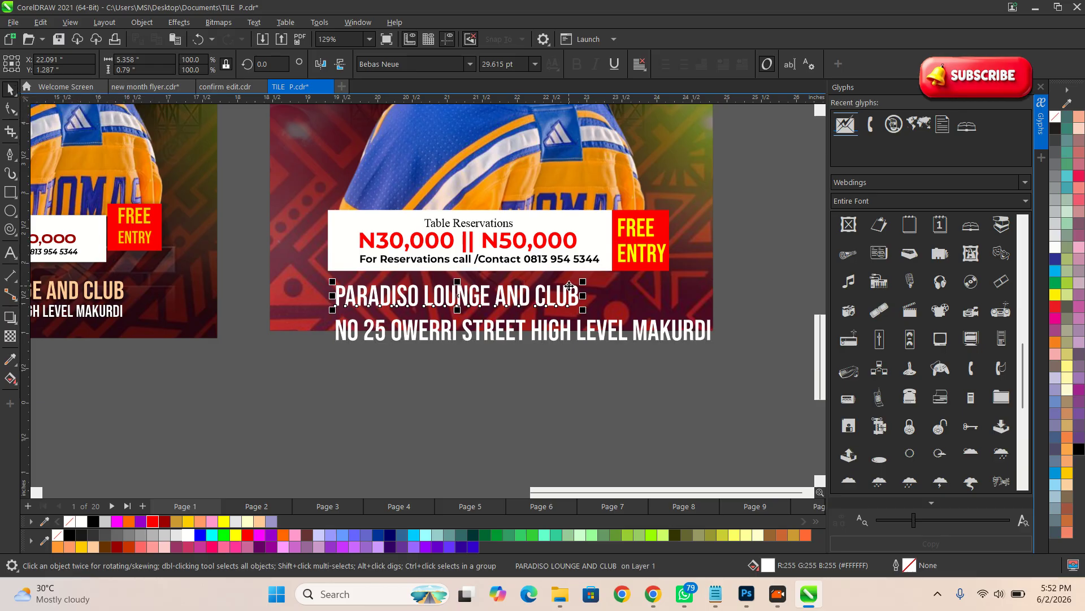
left_click_drag(584, 287, 651, 280)
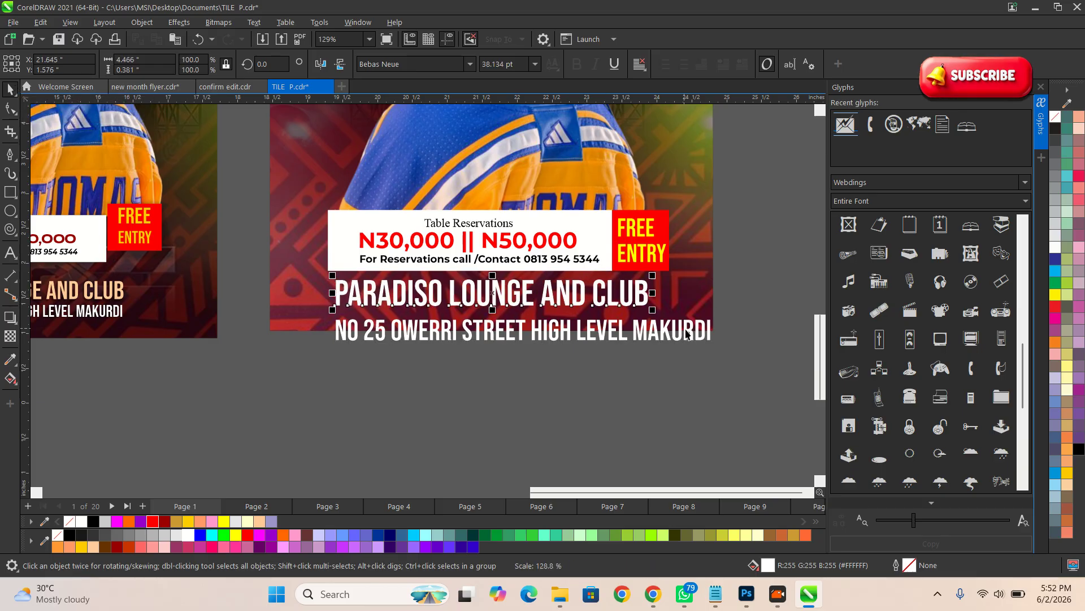
left_click(696, 331)
left_click_drag(715, 344, 691, 343)
Scale all the text and banner elements on the right-hand flyer together down to about 4.75 by 7.86 inches.
scroll(691, 345, "down", 5)
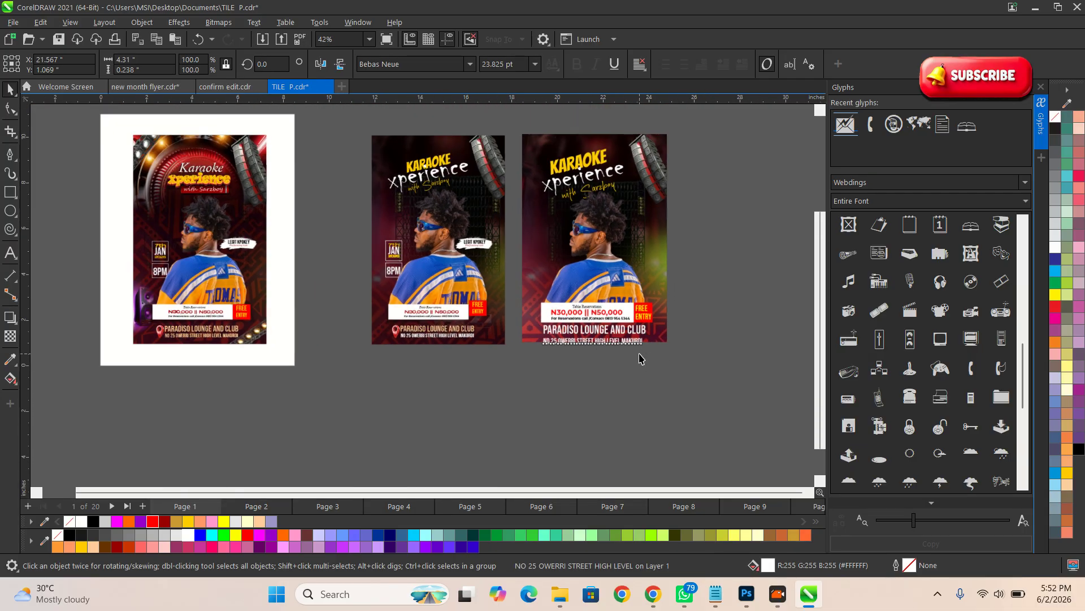
left_click_drag(727, 407, 525, 117)
scroll(563, 214, "up", 1)
left_click_drag(673, 371, 663, 354)
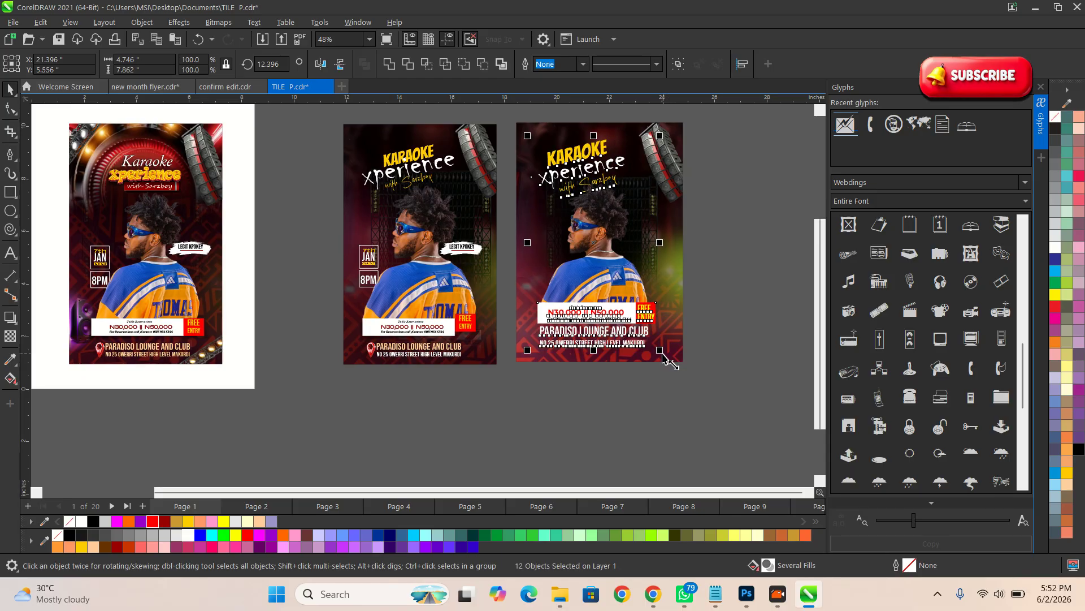
left_click(588, 330)
Move the venue name closer to the address line and shift both lines slightly lower beneath the reservation banner.
scroll(585, 327, "up", 3)
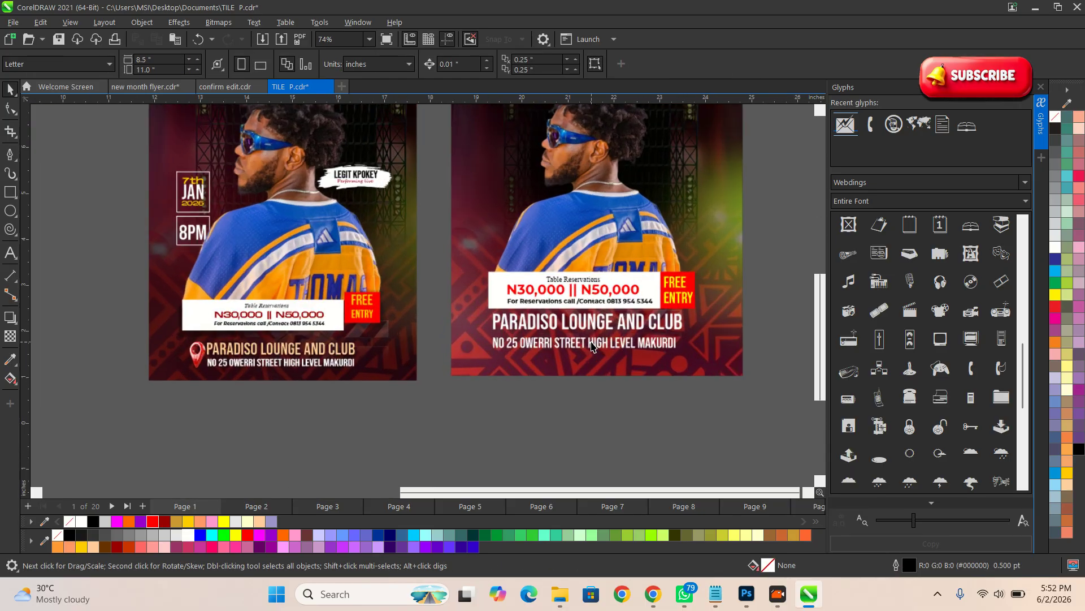
scroll(576, 324, "up", 6)
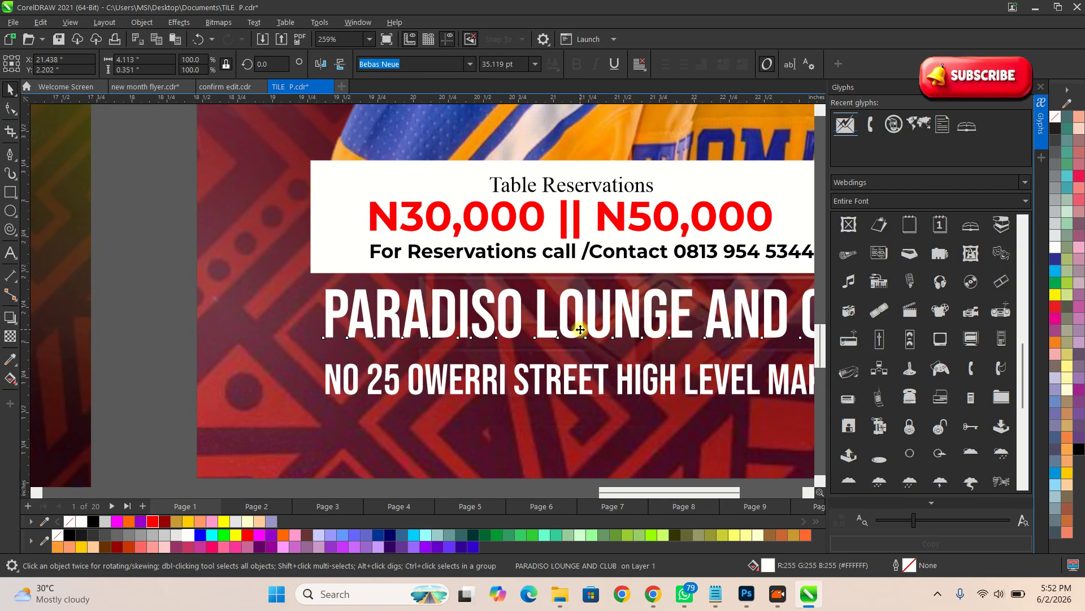
left_click_drag(580, 327, 581, 340)
left_click(541, 380, "shift")
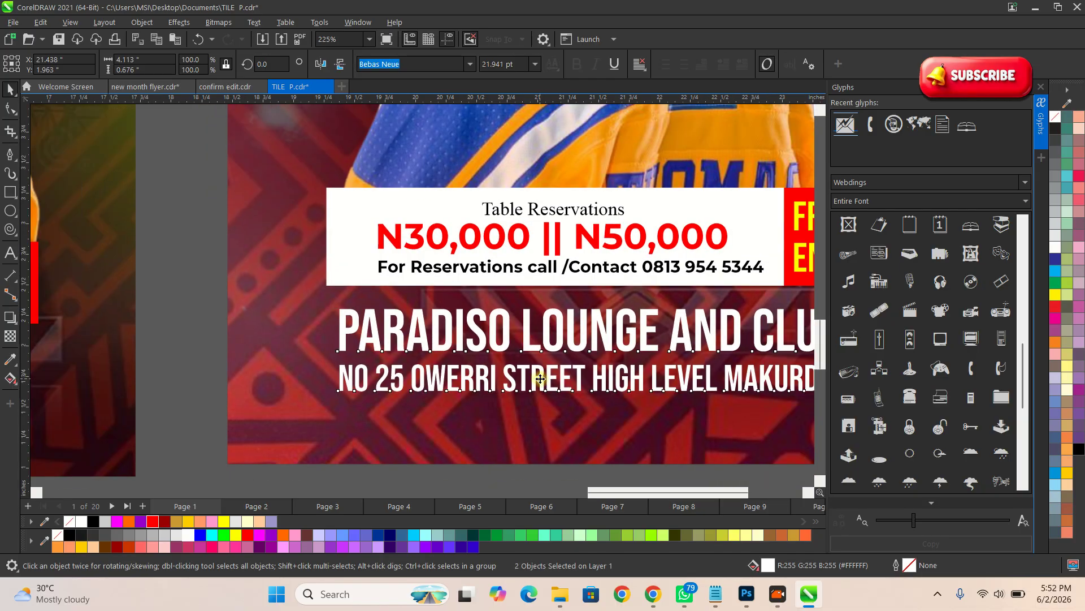
left_click_drag(540, 380, 539, 389)
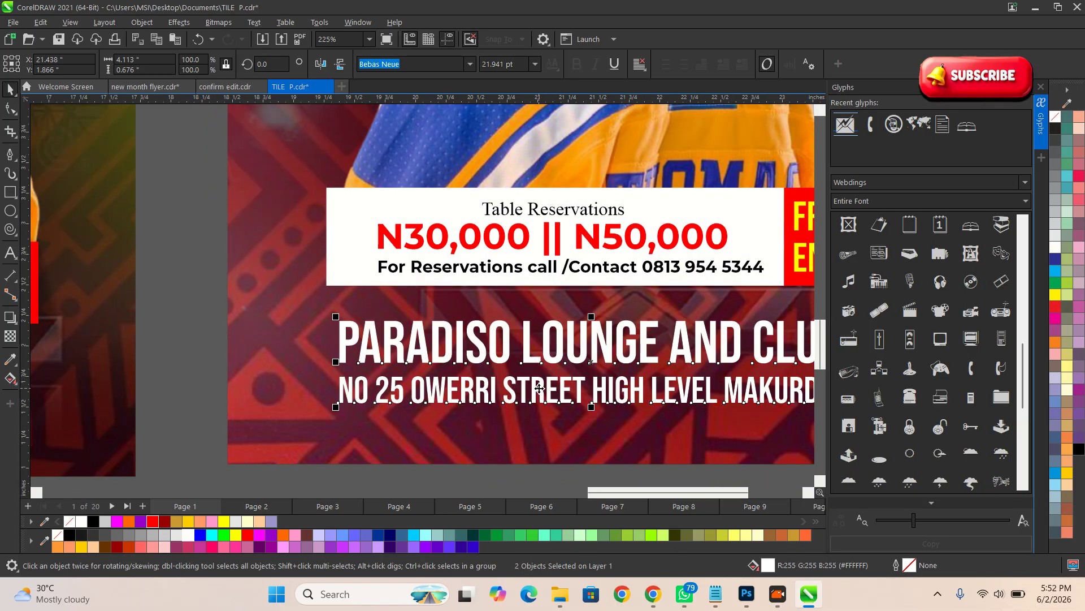
scroll(433, 333, "down", 6)
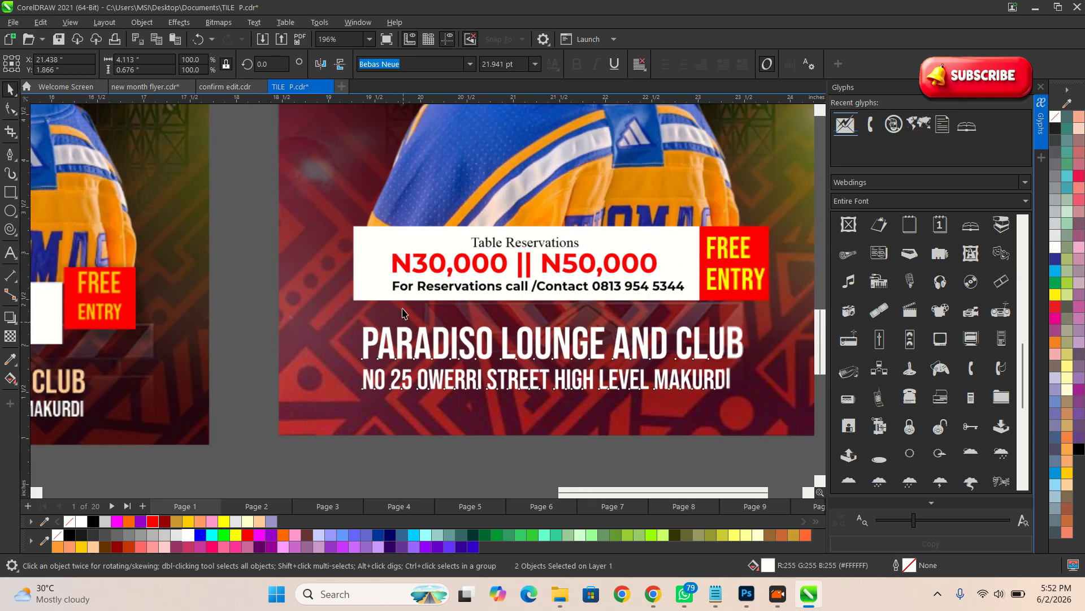
Fill the venue name with the light peach colour used on the reference flyer.
left_click(603, 421)
scroll(435, 292, "up", 1)
scroll(434, 292, "up", 1)
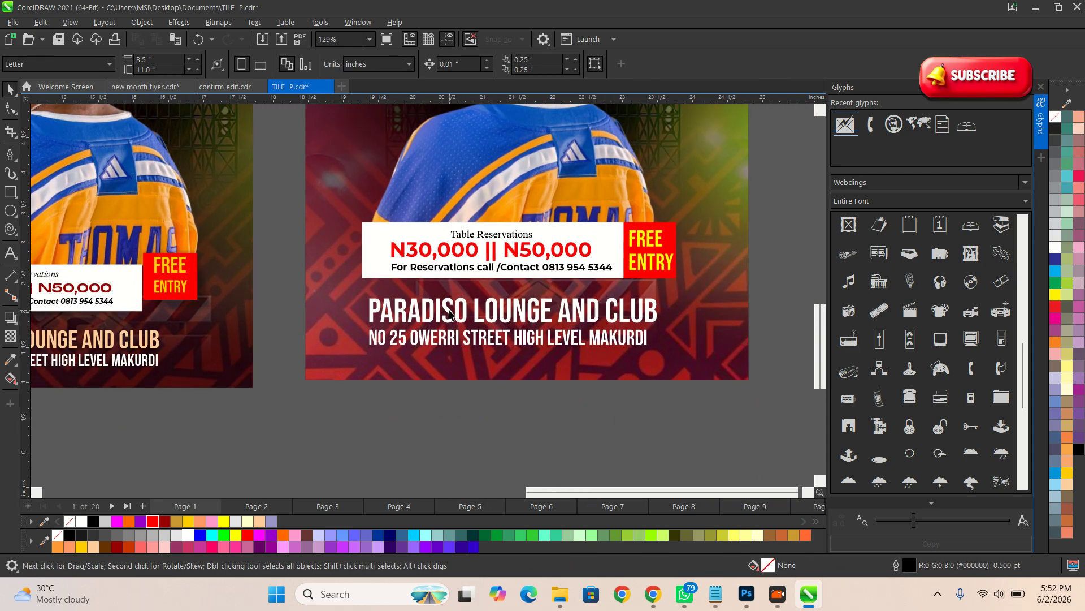
left_click(449, 314)
left_click(259, 523)
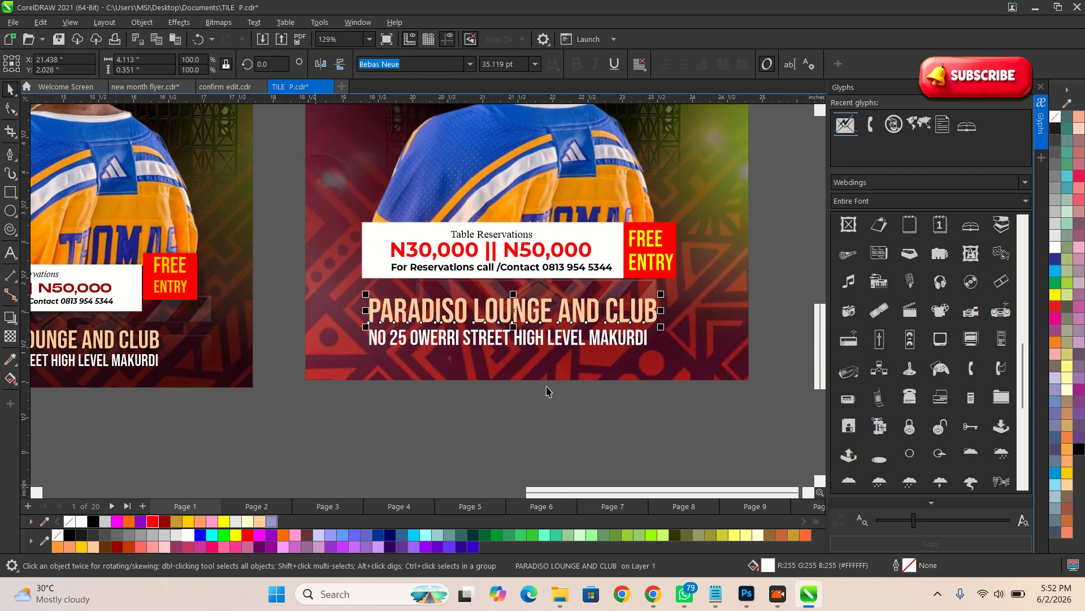
left_click(564, 396)
Compare the two flyers and examine the date and time boxes on the reference design.
scroll(565, 395, "down", 2)
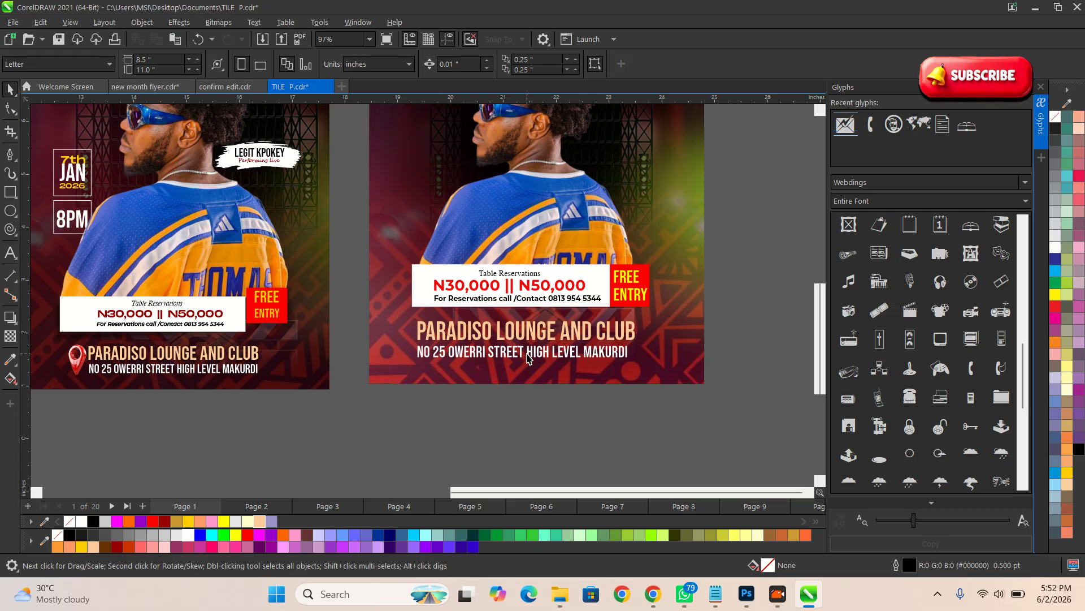
left_click(660, 361)
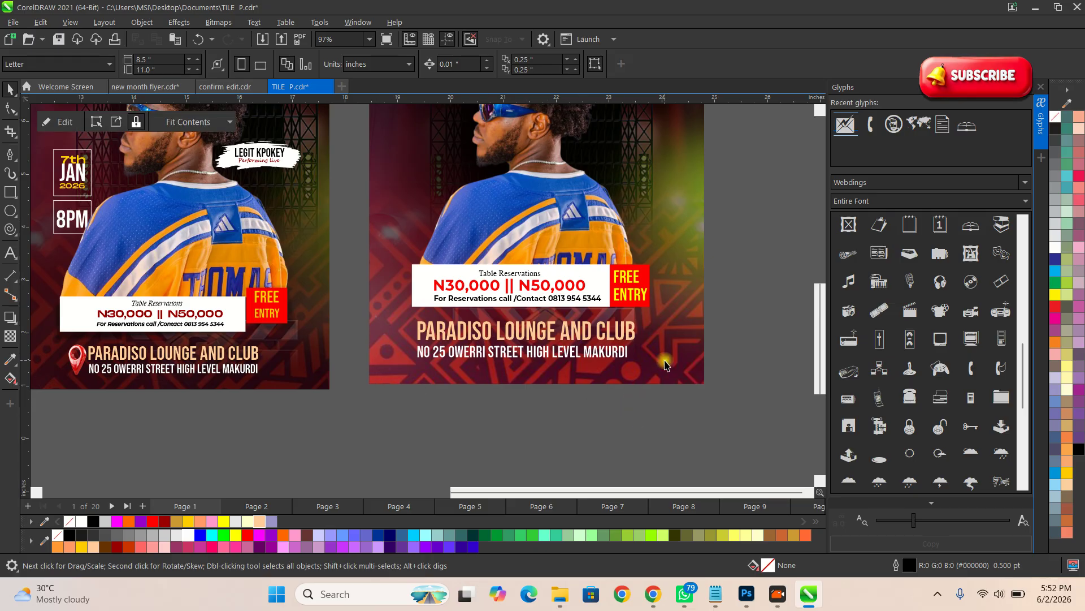
left_click(604, 403)
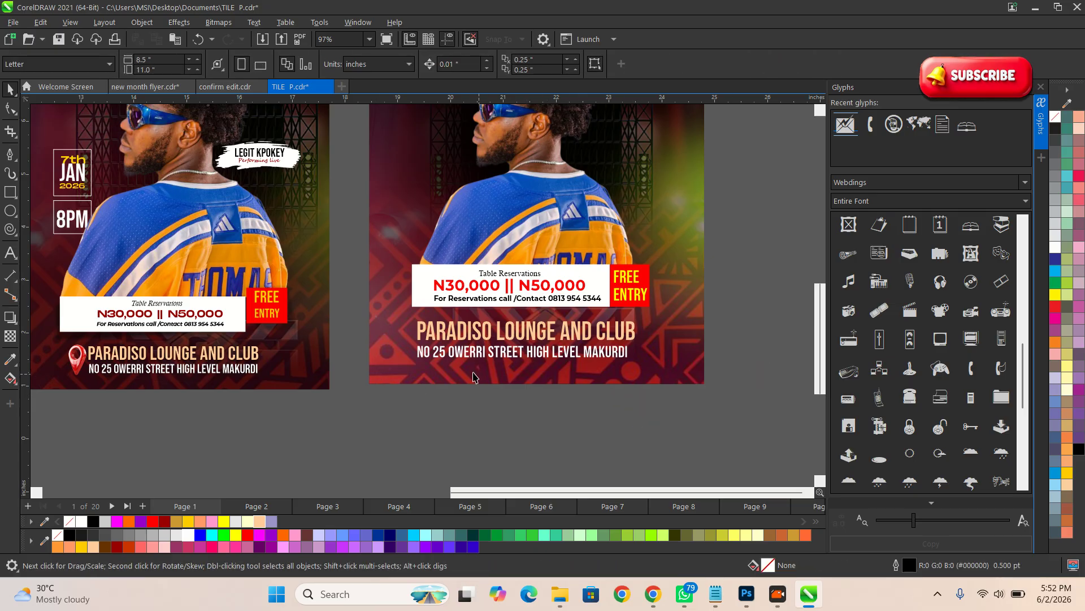
scroll(452, 378, "down", 2)
left_click(170, 218)
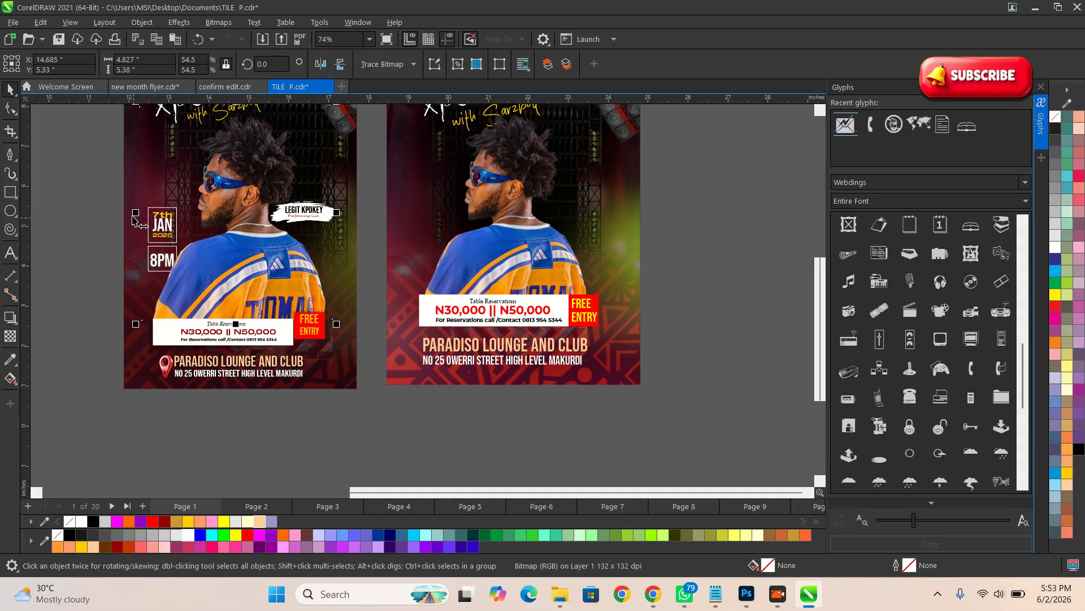
scroll(135, 209, "up", 7)
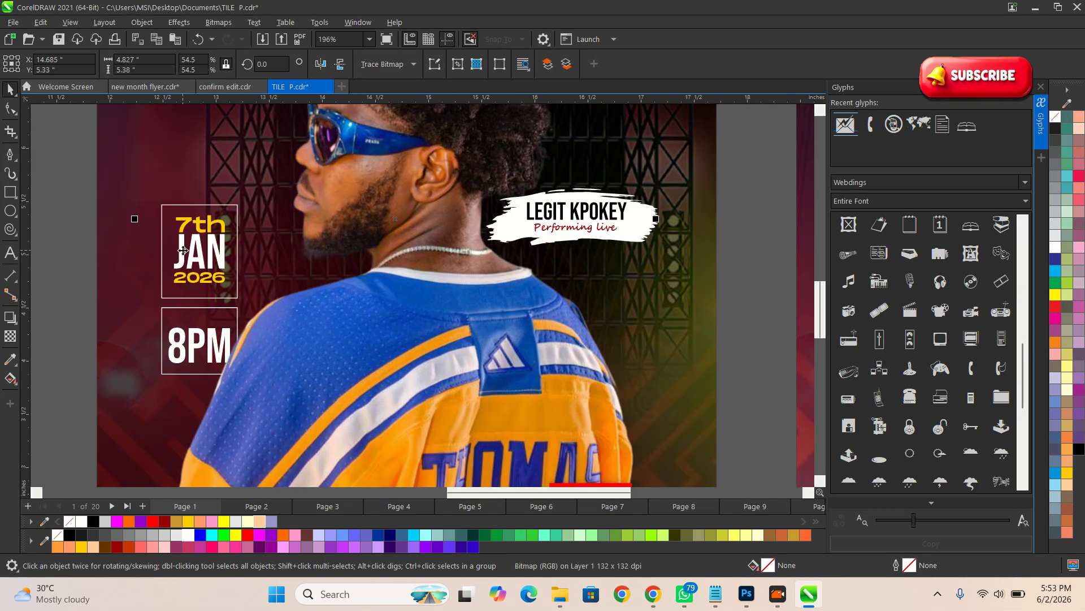
scroll(147, 250, "down", 5)
left_click(97, 244)
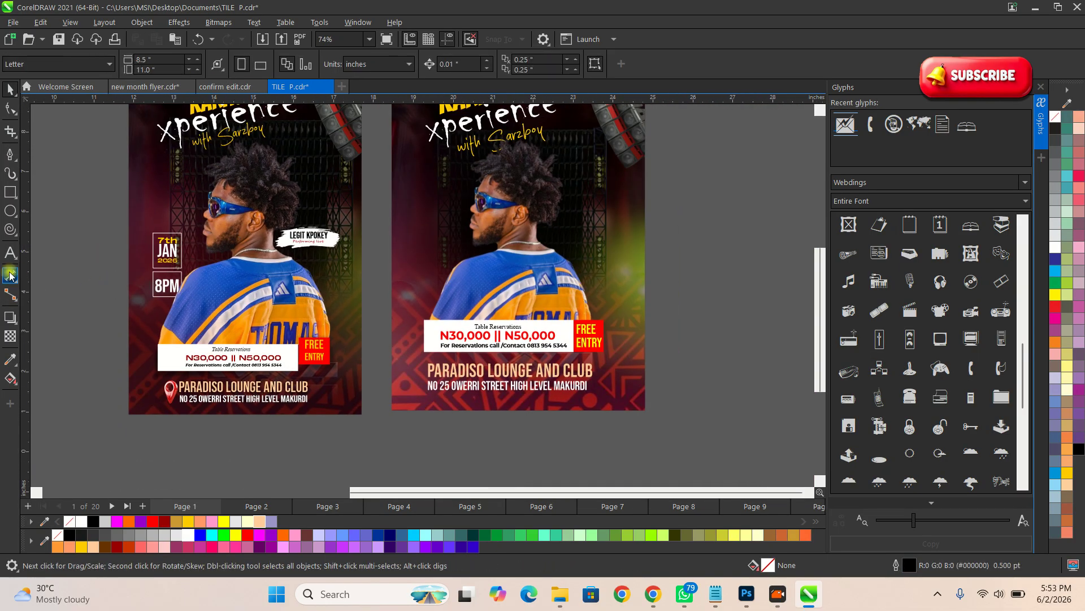
Draw a rectangle about 0.70 by 0.73 inches beside the man's neck on the right-hand flyer and give it a white outline.
left_click(8, 193)
scroll(439, 188, "up", 3)
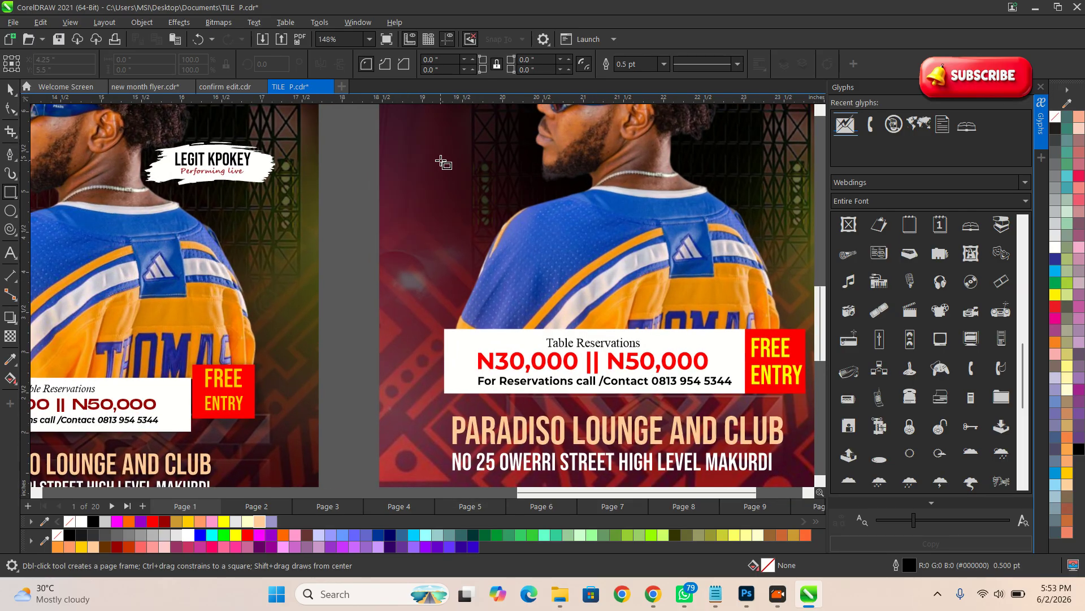
left_click_drag(433, 155, 498, 221)
key("space")
scroll(454, 208, "up", 1)
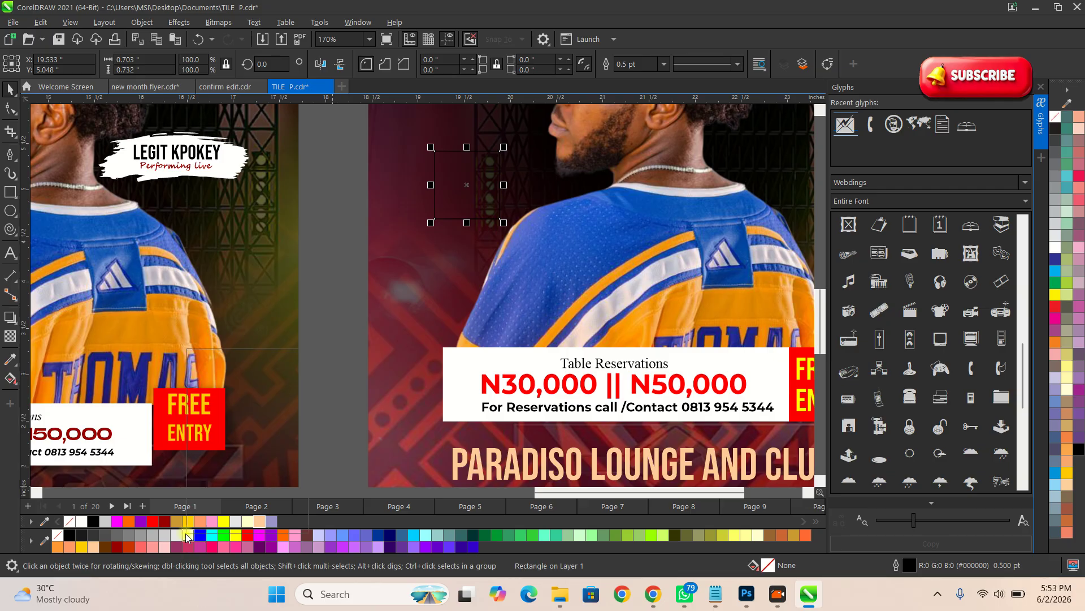
right_click(189, 532)
left_click(233, 358)
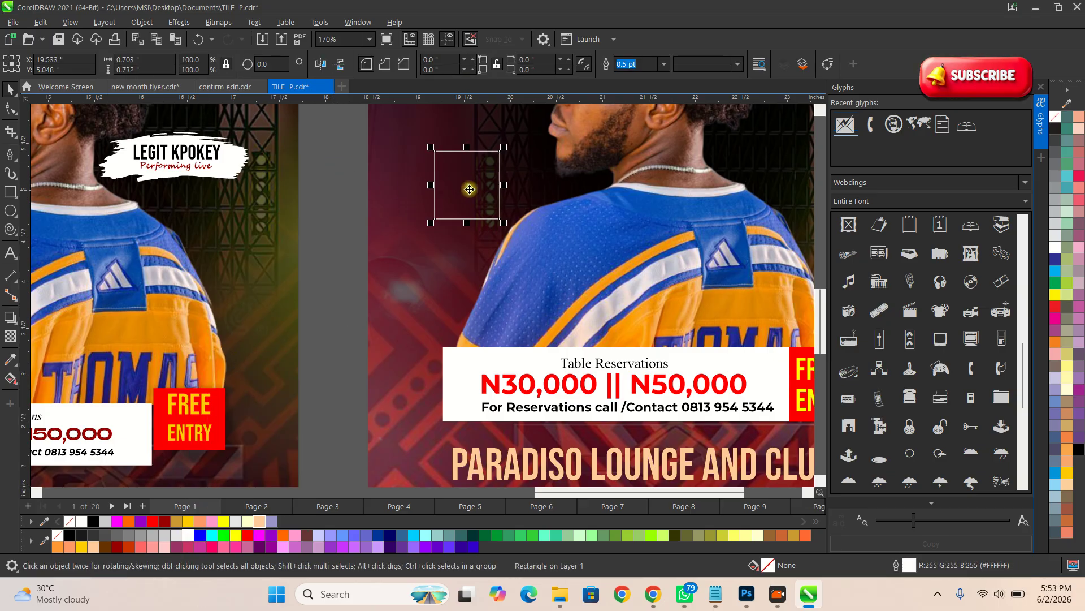
Duplicate the white-outlined box directly below the first one, leaving a small gap between them.
left_click_drag(467, 179, 467, 259)
scroll(467, 259, "down", 3)
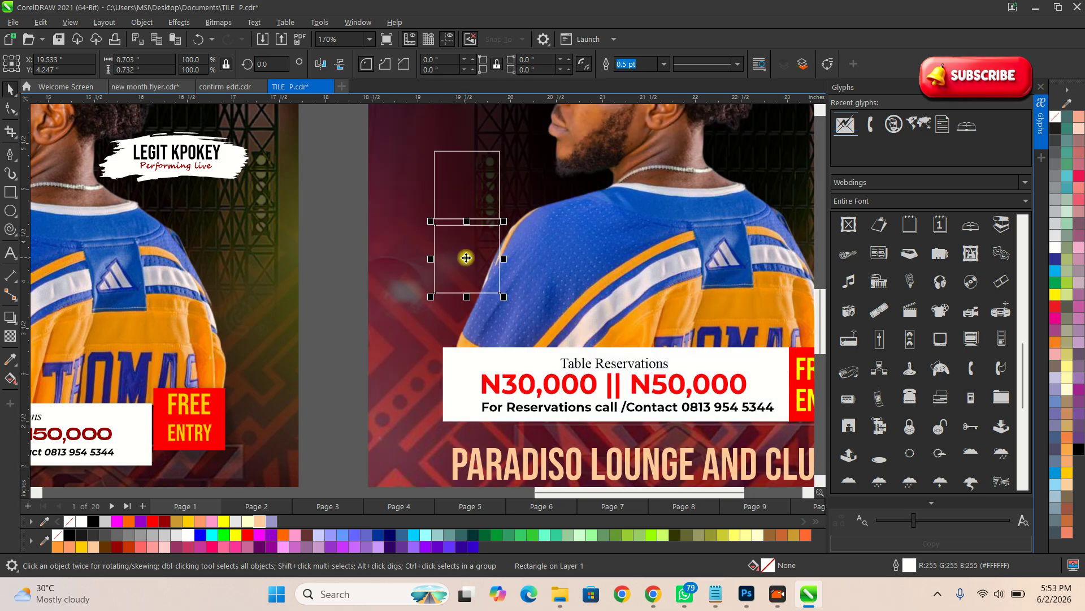
scroll(191, 268, "up", 1)
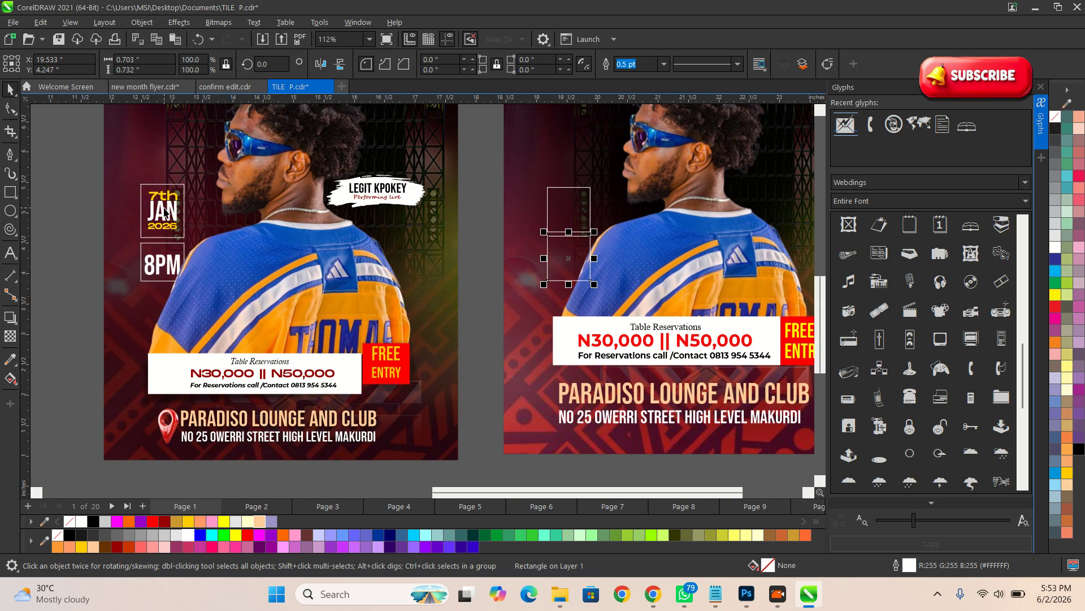
scroll(632, 253, "up", 1)
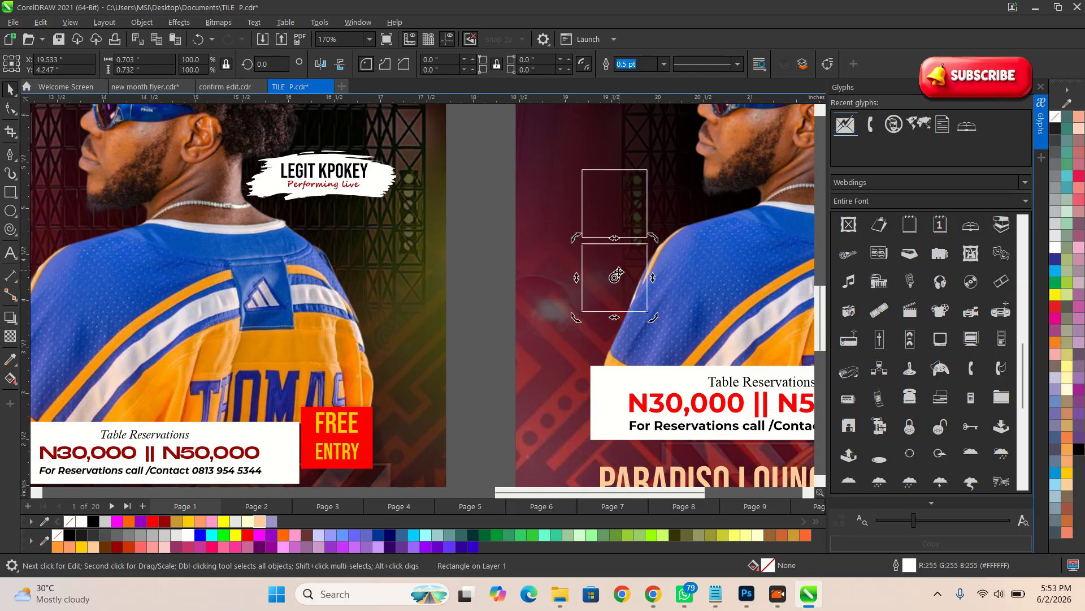
scroll(611, 266, "down", 1)
left_click(528, 249)
Copy the red price line to above the boxes and replace its text with 7th, jan and 2026 on three lines.
left_click(644, 363)
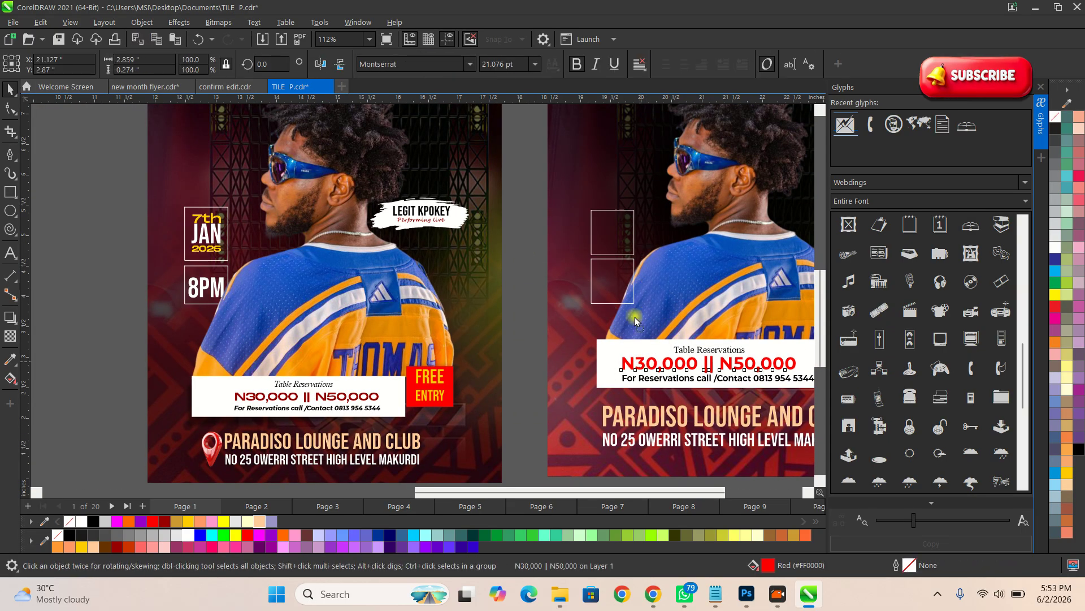
left_click_drag(639, 362, 622, 180)
double_click(622, 179)
key("ctrl+a")
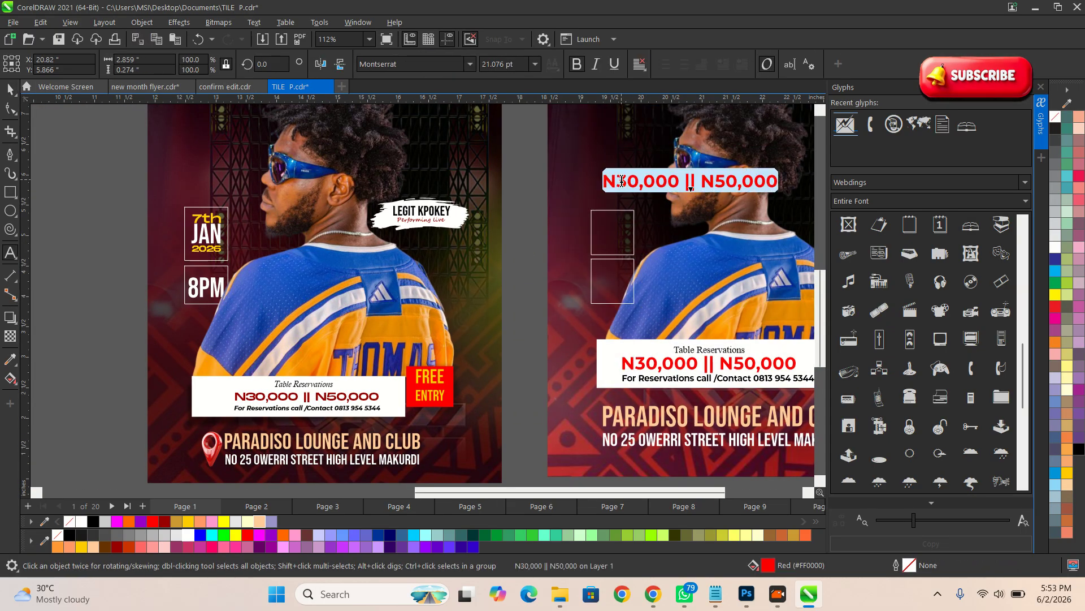
type("7th")
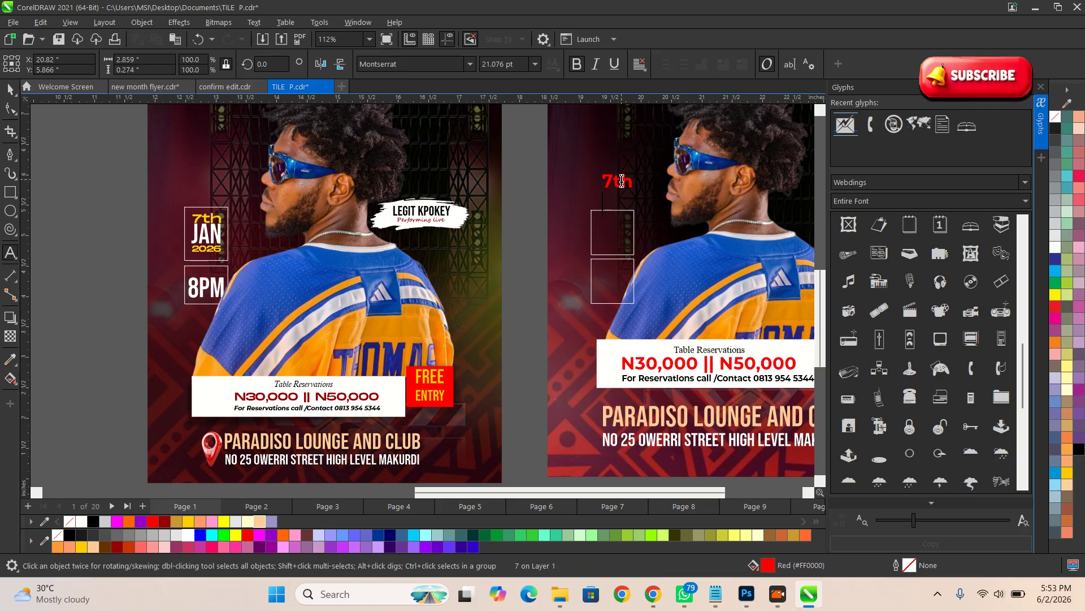
key("BackSpace")
key("Escape")
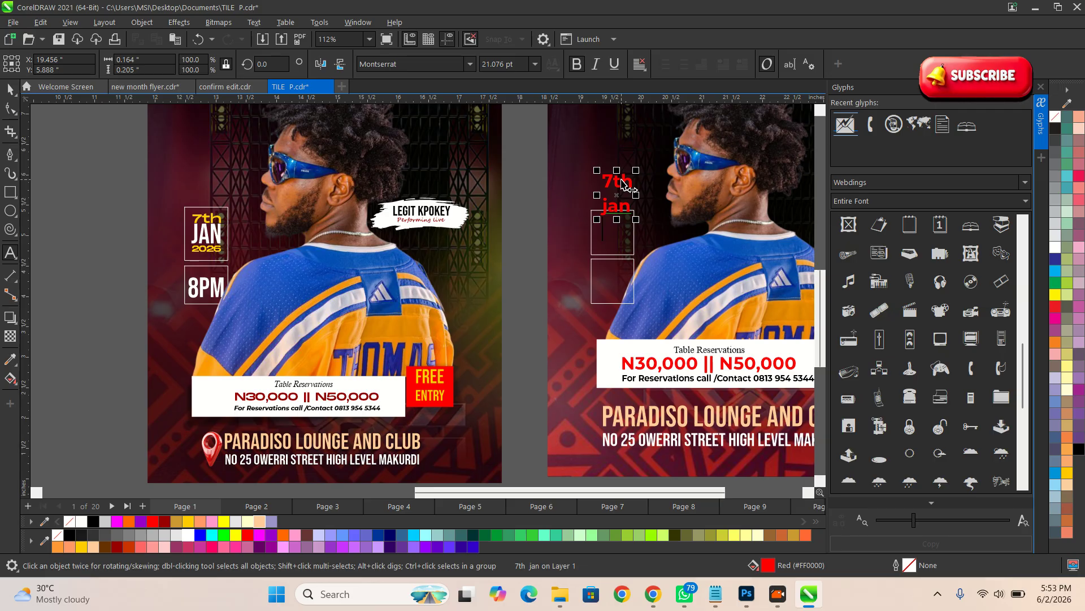
type("2026")
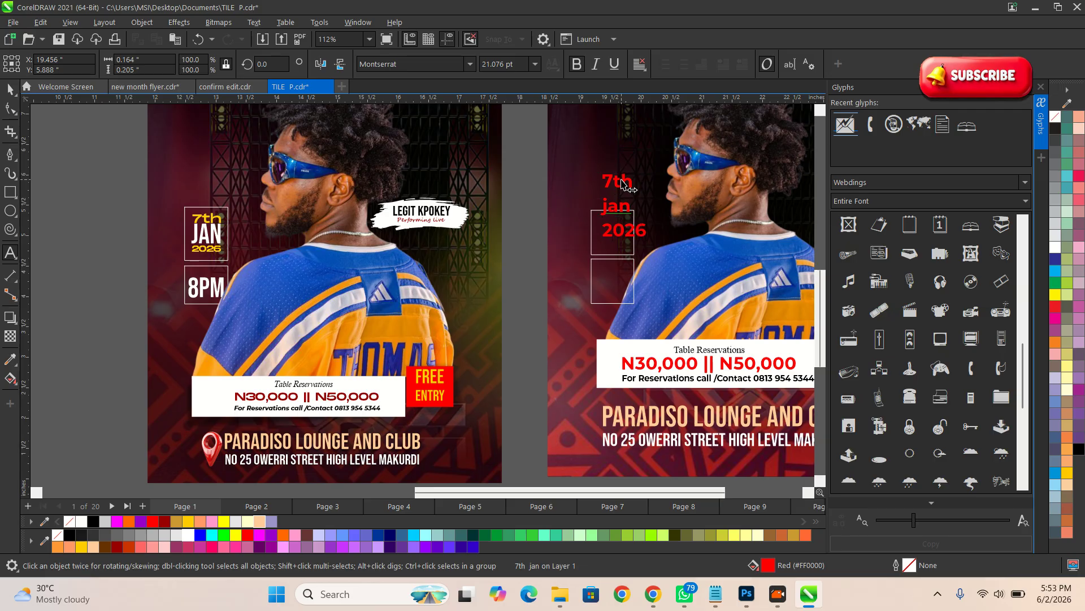
Break the date text apart into separate lines and set the jan line in Bebas Neue.
key("ctrl+space")
scroll(619, 220, "up", 2)
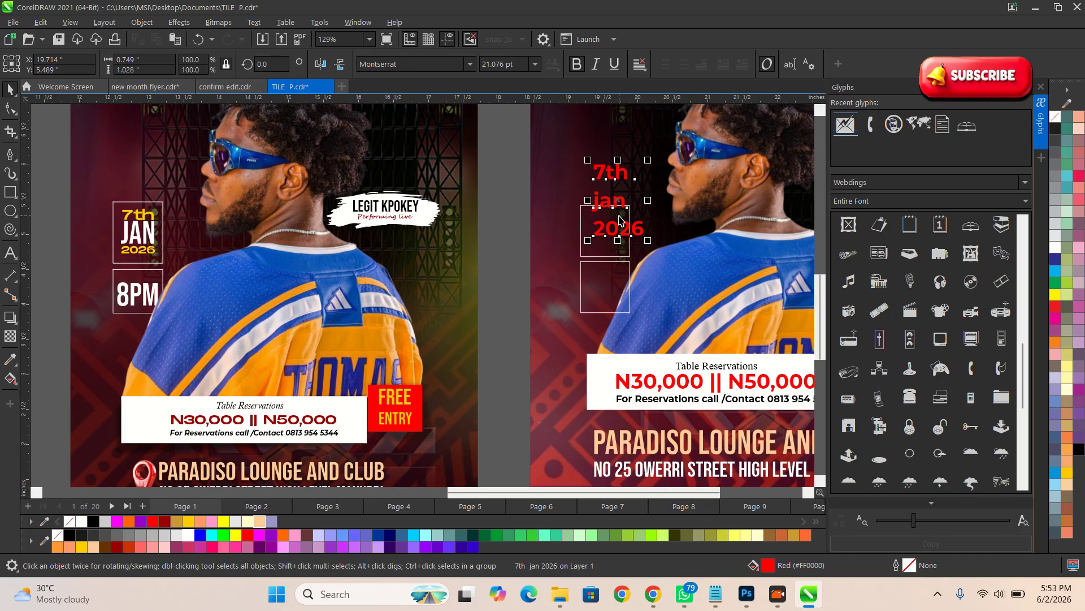
key("ctrl+k")
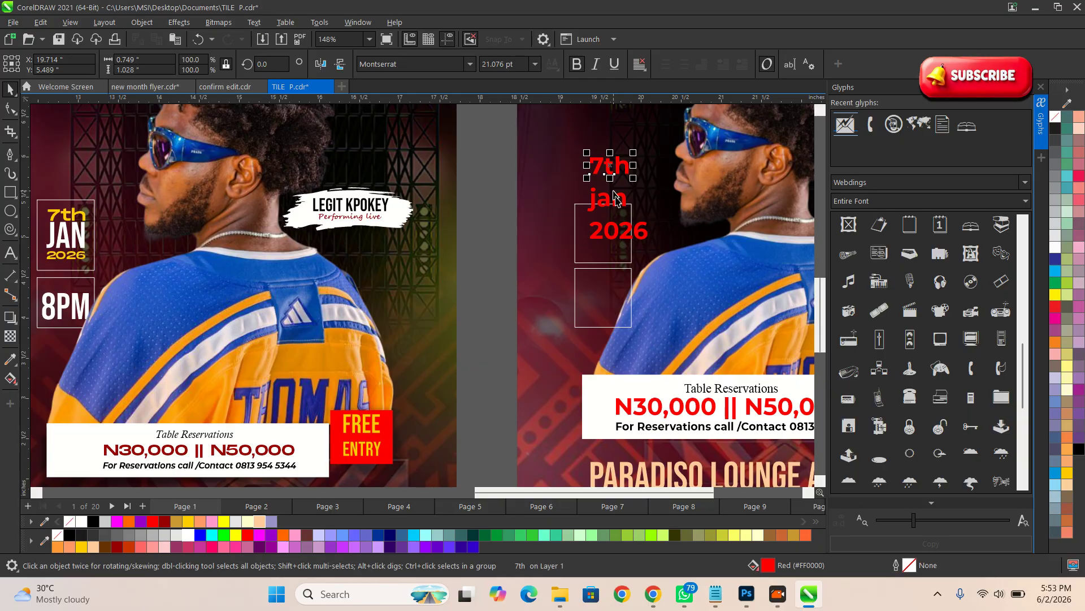
scroll(617, 198, "up", 2)
left_click(621, 195)
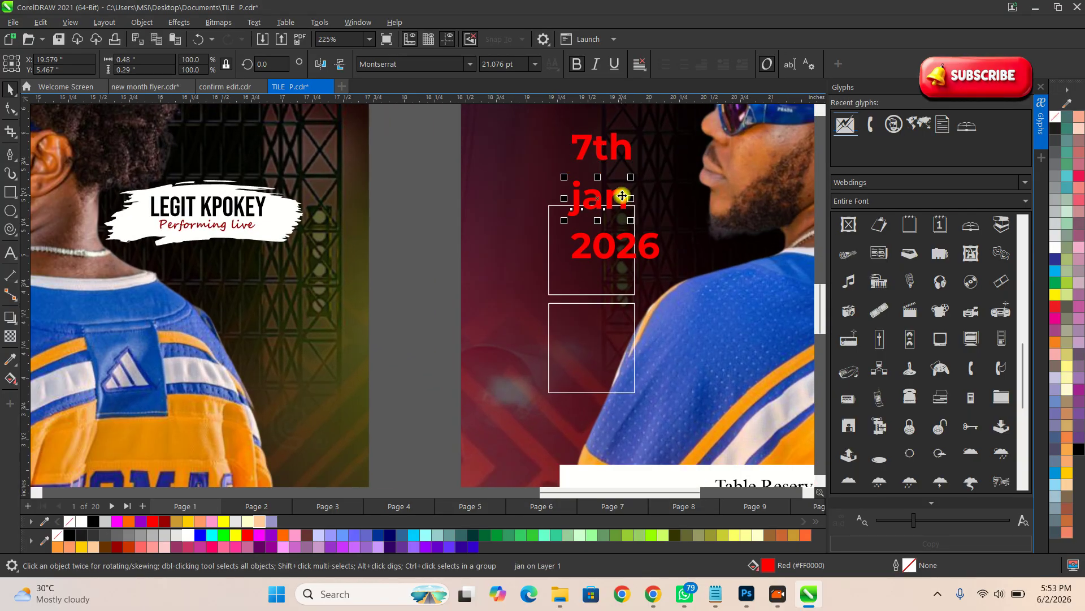
left_click(470, 64)
left_click(439, 106)
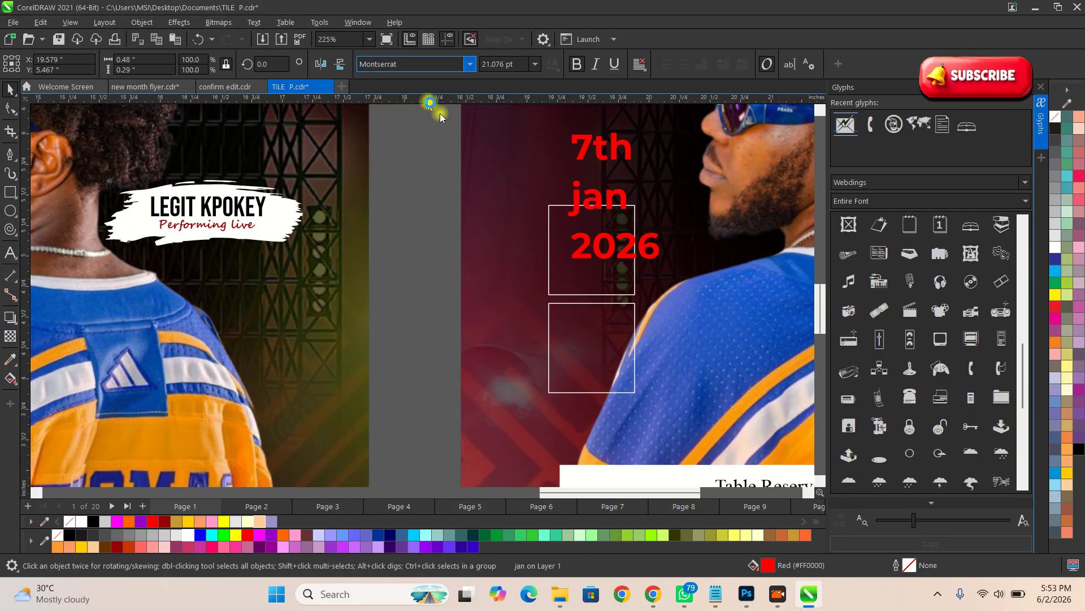
scroll(623, 190, "up", 1)
Scale the 2026 line down to roughly the width of the JAN line.
left_click(588, 262)
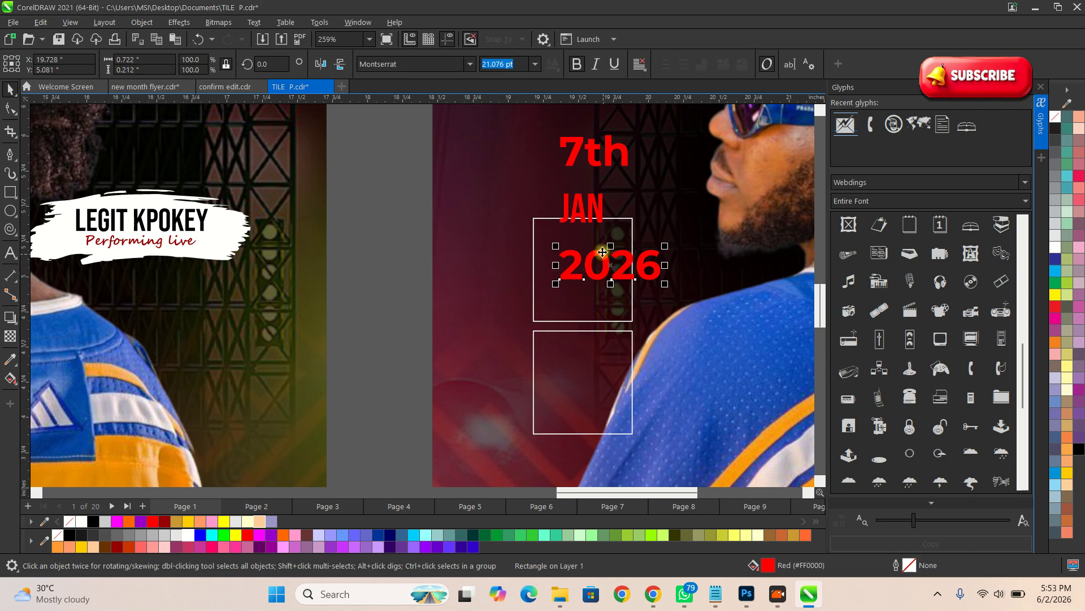
left_click(470, 64)
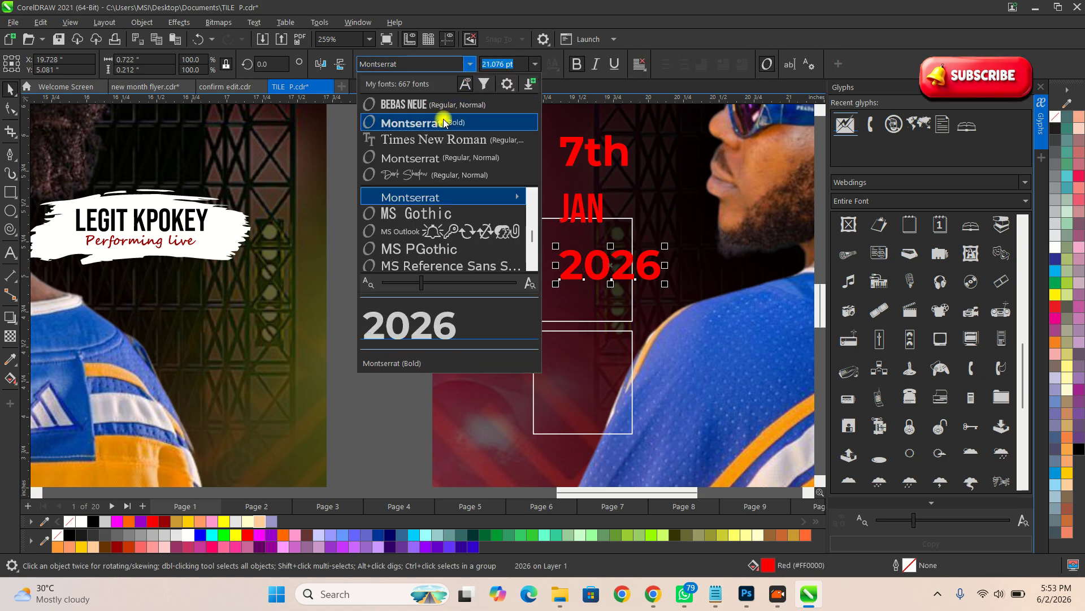
left_click_drag(665, 284, 622, 250)
scroll(590, 252, "up", 4)
scroll(583, 315, "down", 5)
scroll(589, 191, "up", 4)
Stack 7th, JAN and 2026 tightly at matching widths, with 7th reduced to 12.742 pt.
left_click(558, 206)
left_click_drag(558, 224, 554, 253)
left_click_drag(638, 218, 594, 258)
key("ctrl+z")
left_click(607, 235)
scroll(582, 248, "up", 3)
scroll(598, 263, "down", 6)
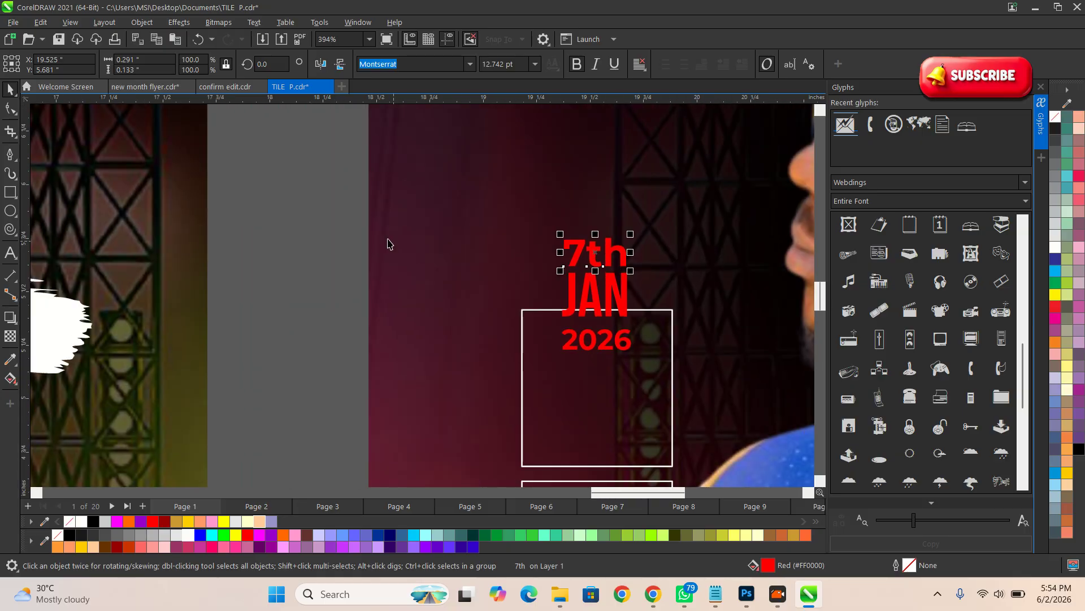
Move the three date lines into the upper box, enlarge them to 108.8 %, and centre them inside it.
left_click_drag(297, 158, 690, 407)
left_click_drag(577, 270, 585, 323)
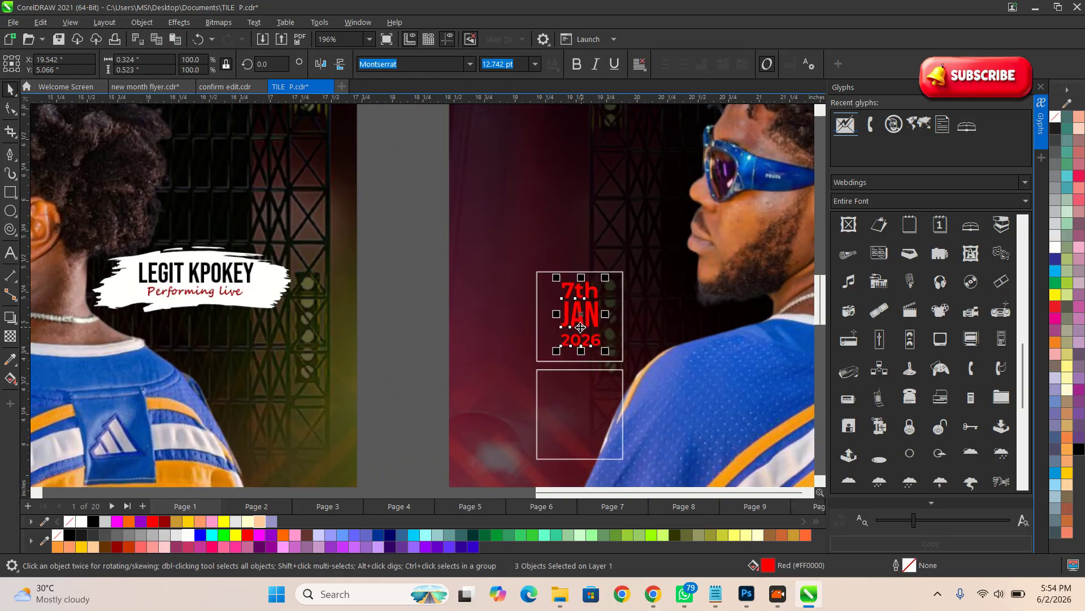
scroll(586, 322, "up", 3)
left_click_drag(617, 363, 624, 372)
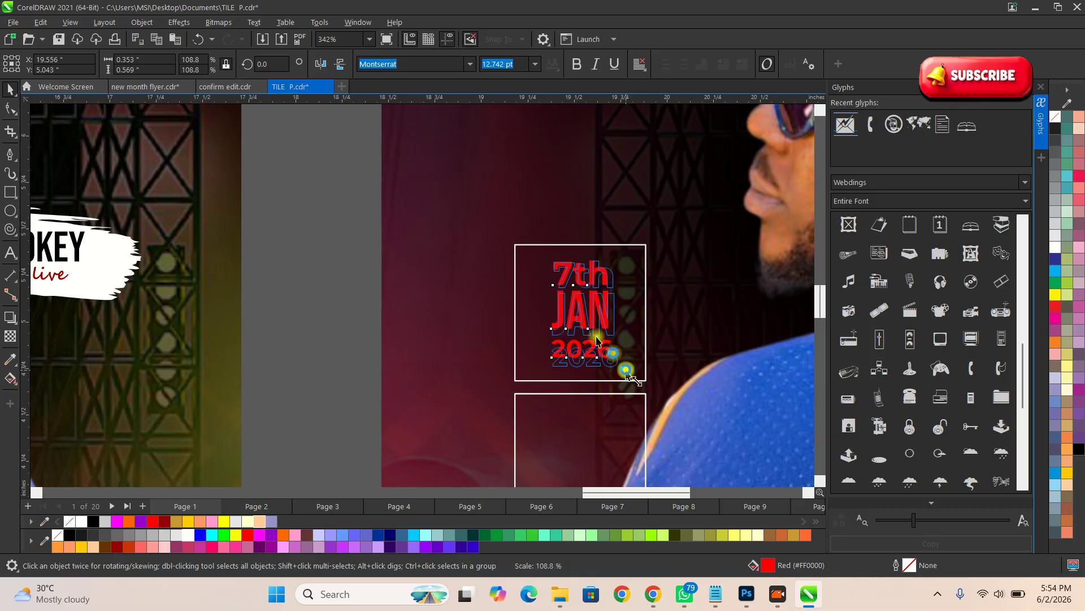
scroll(589, 319, "up", 1)
left_click_drag(596, 312, 593, 310)
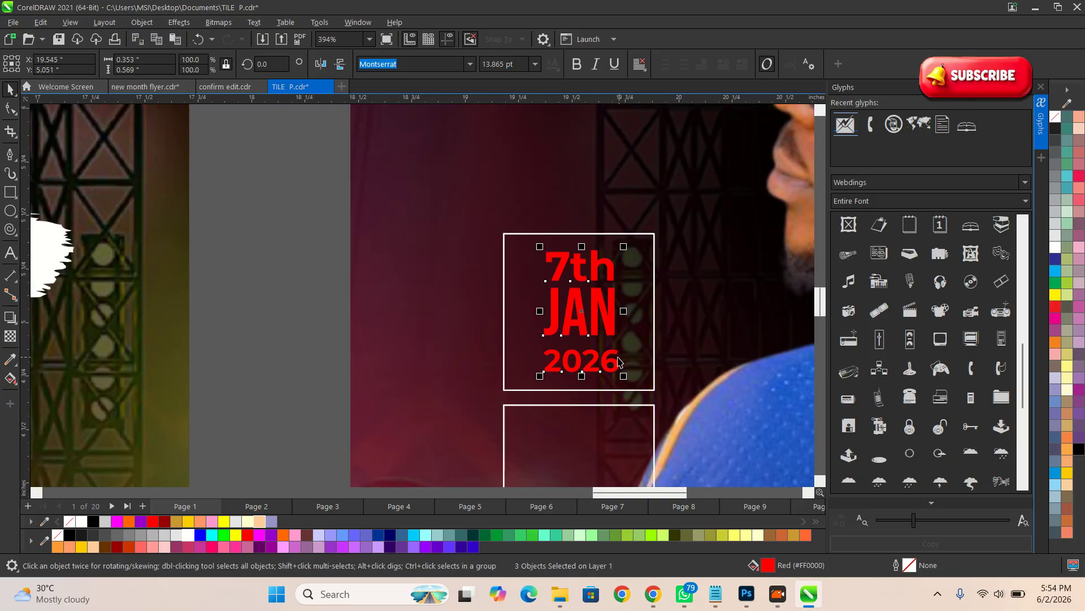
Fill all three date lines in the upper box with white.
scroll(525, 333, "down", 3)
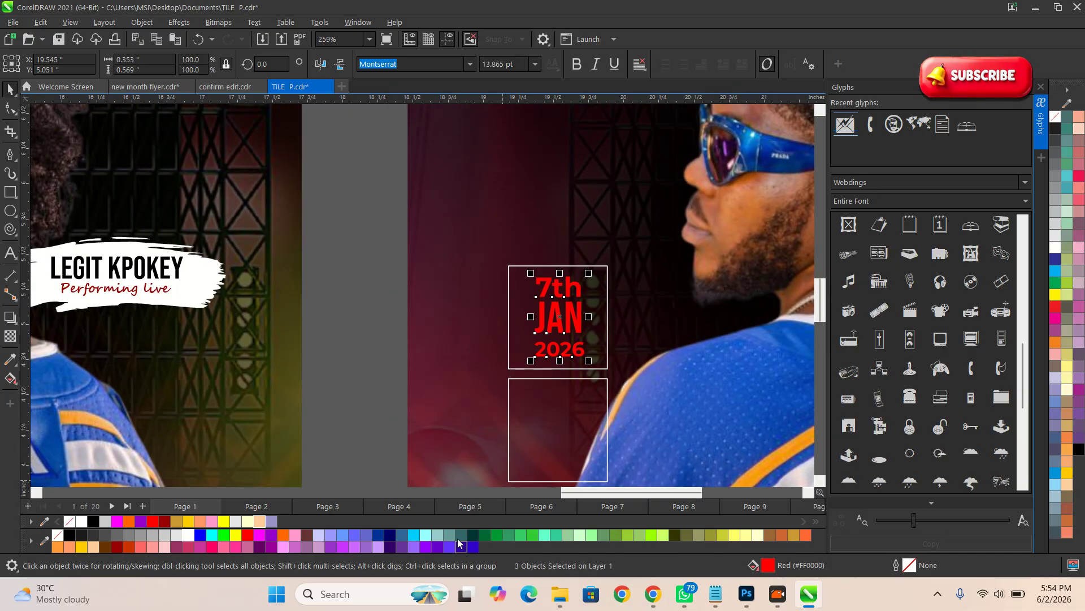
left_click(187, 535)
left_click(324, 315)
scroll(327, 311, "down", 3)
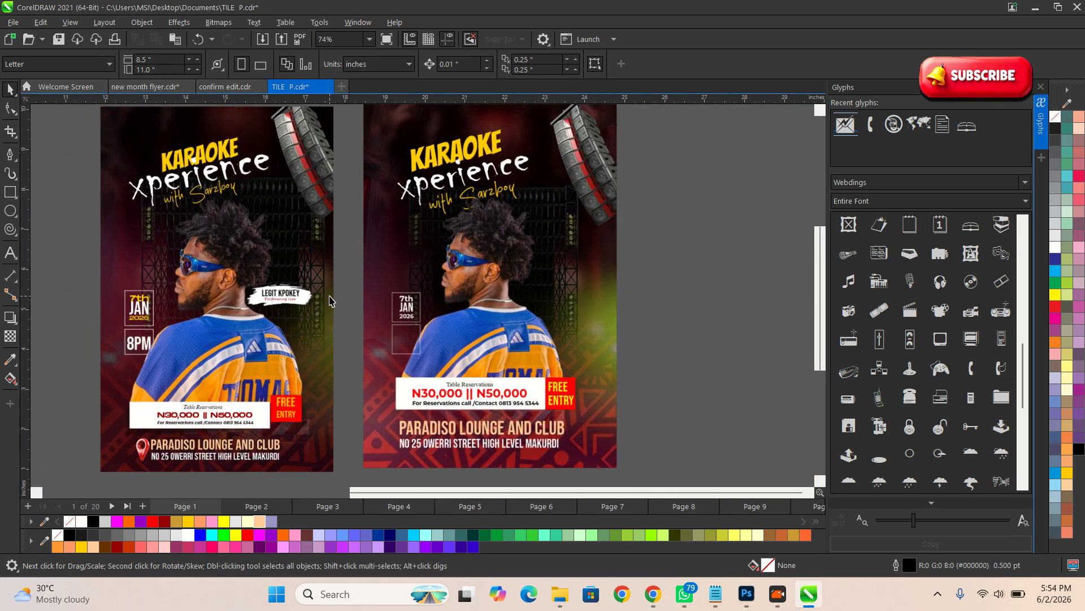
Fill the 7th and 2026 lines with golden yellow, leaving JAN white.
scroll(357, 297, "up", 1)
scroll(358, 295, "up", 3)
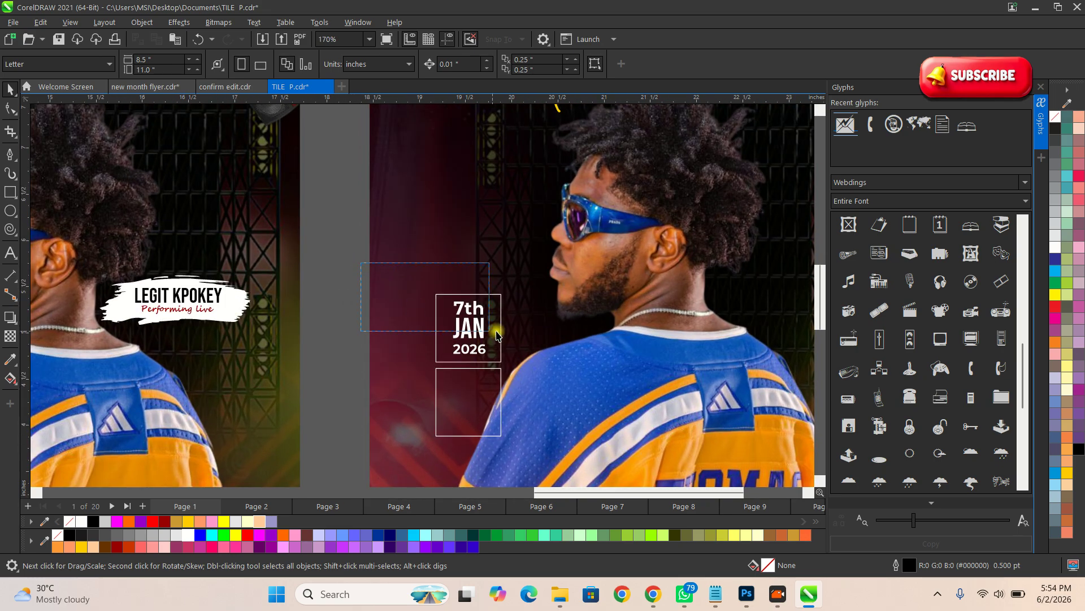
left_click(469, 308, "ctrl")
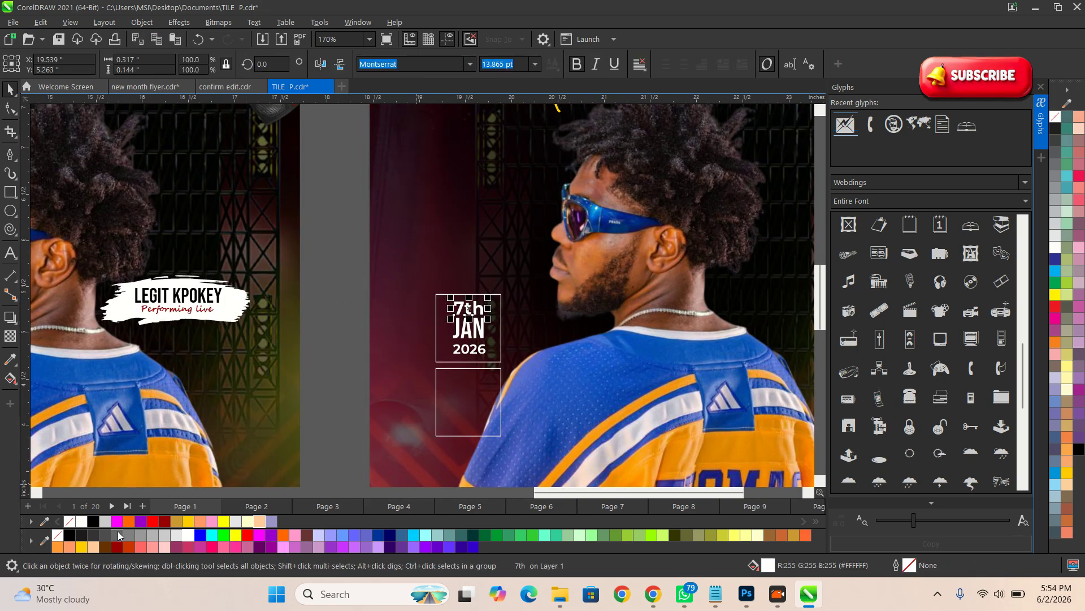
left_click(82, 547)
left_click(339, 330)
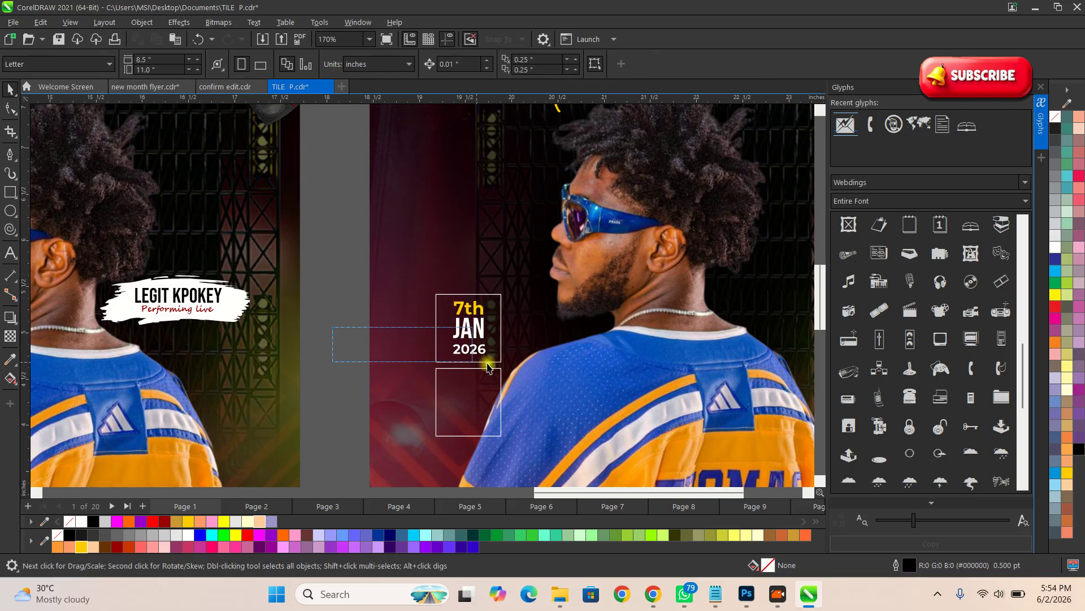
left_click(84, 551)
left_click(342, 375)
scroll(456, 363, "down", 3)
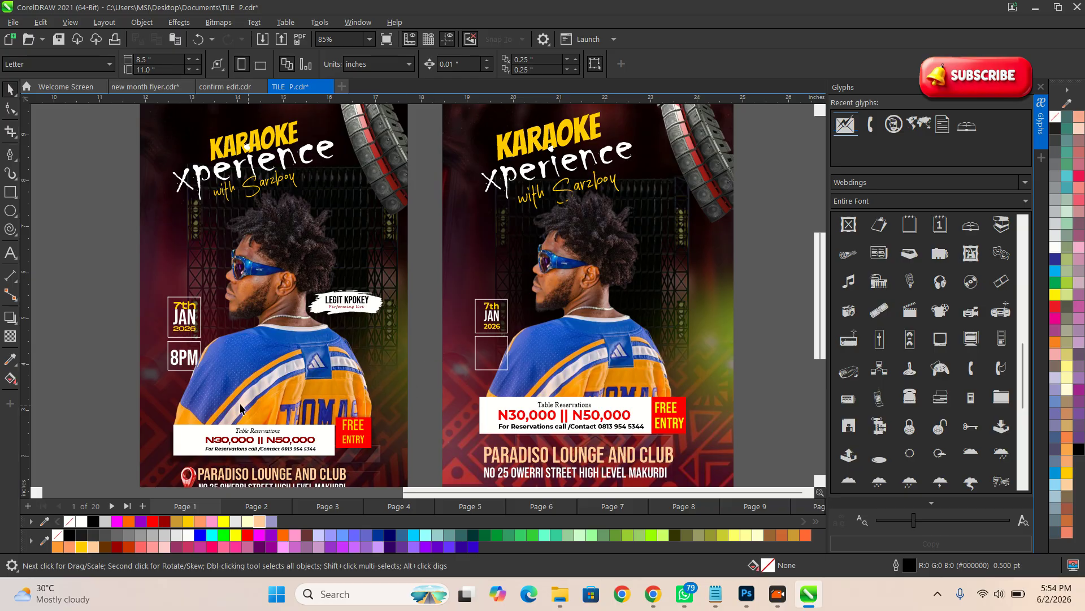
Duplicate the JAN text into the middle of the lower box.
scroll(475, 362, "up", 4)
left_click(510, 276)
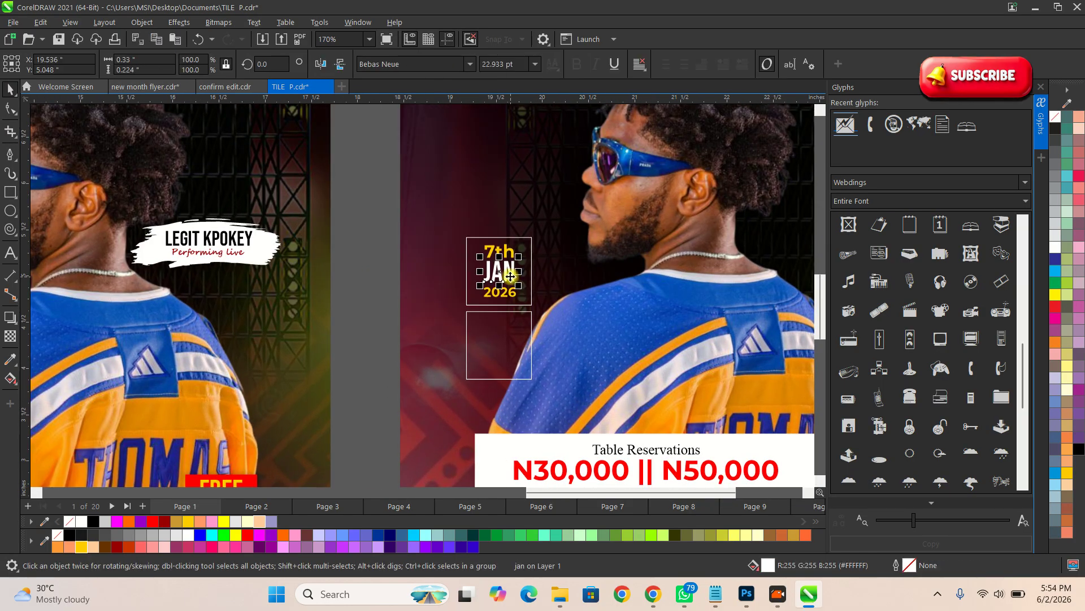
left_click_drag(506, 276, 506, 351)
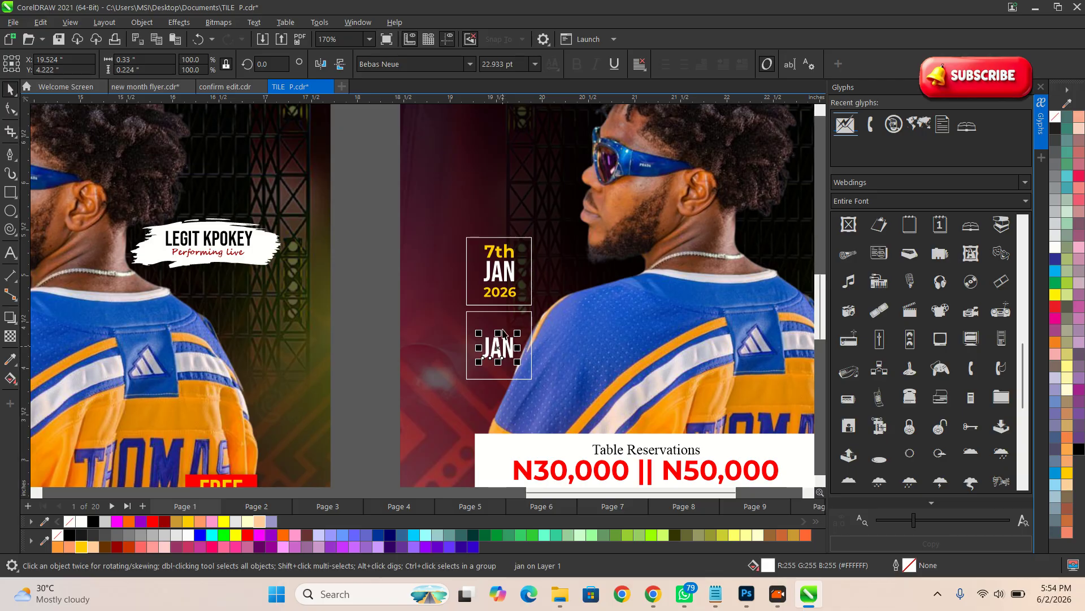
scroll(463, 271, "up", 2)
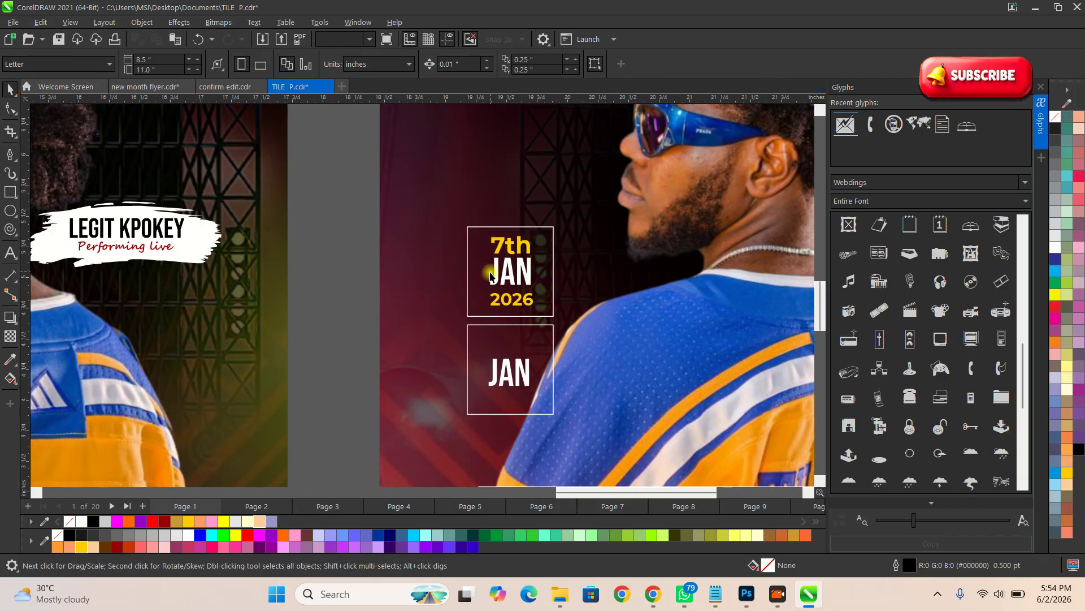
left_click(497, 277)
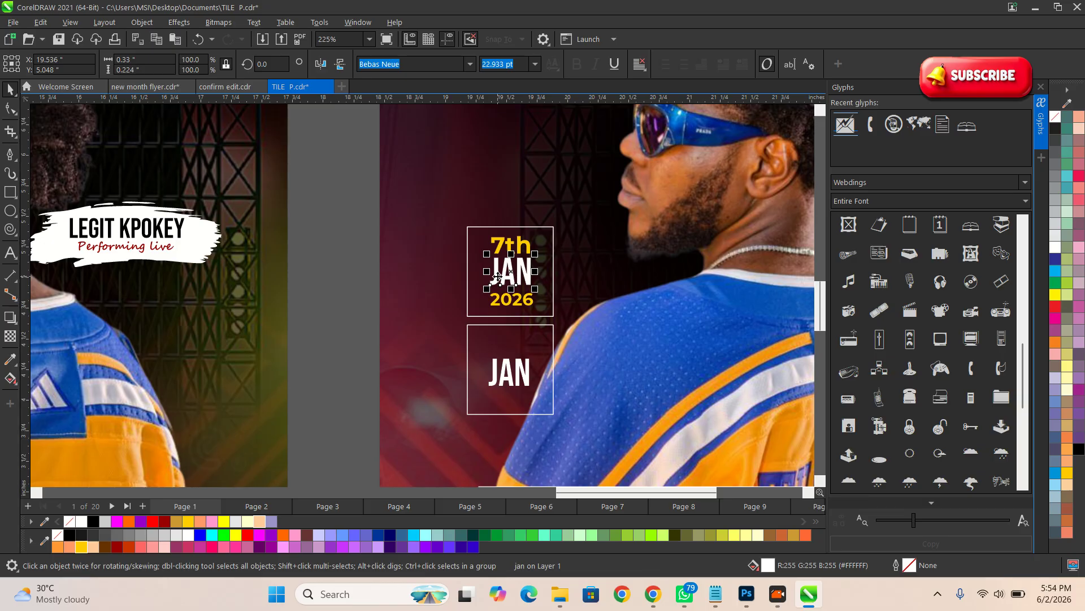
left_click_drag(504, 274, 422, 324)
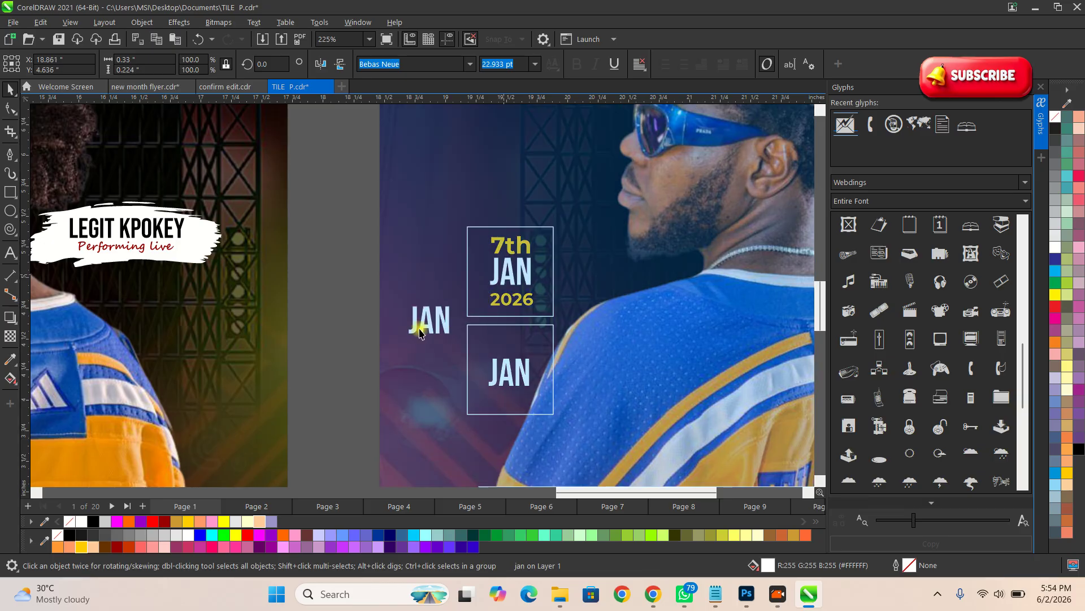
key("ctrl+z")
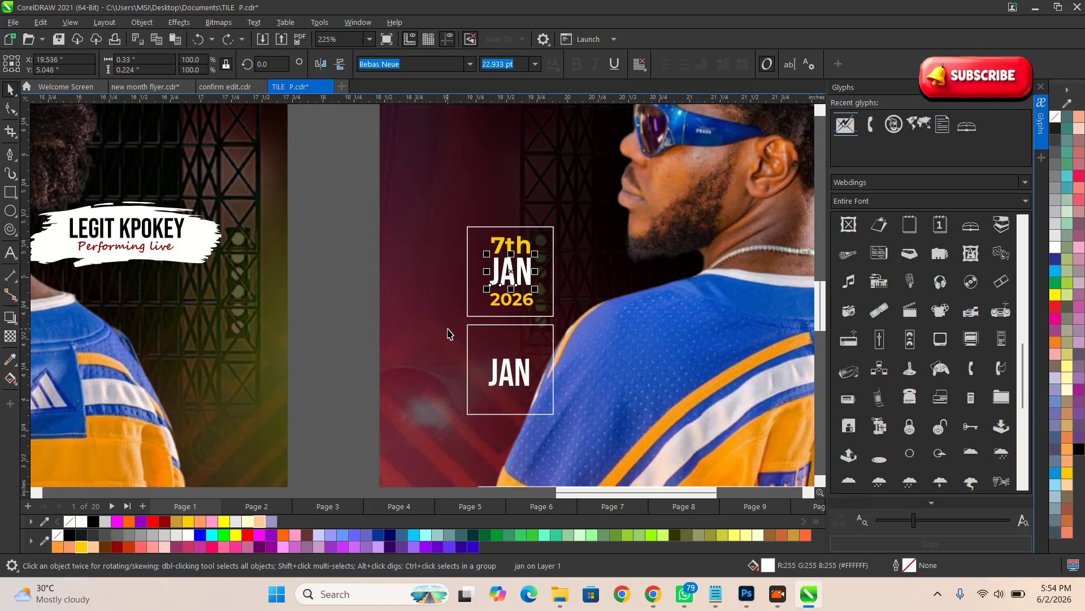
left_click(447, 333)
Replace the duplicated JAN text in the lower box with 8PM.
scroll(590, 311, "up", 1)
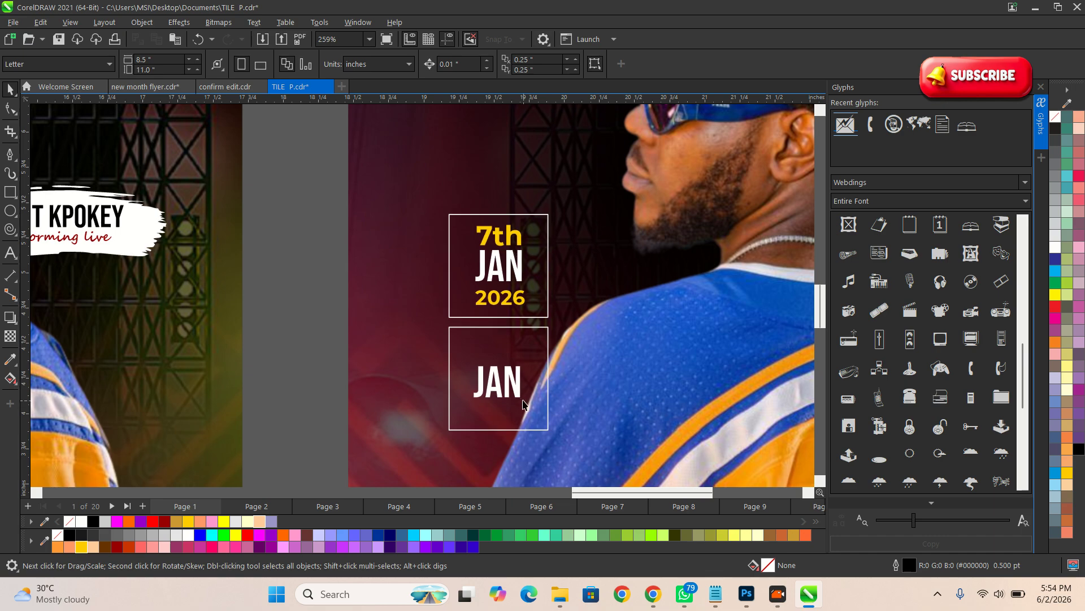
double_click(515, 390)
key("ctrl+a")
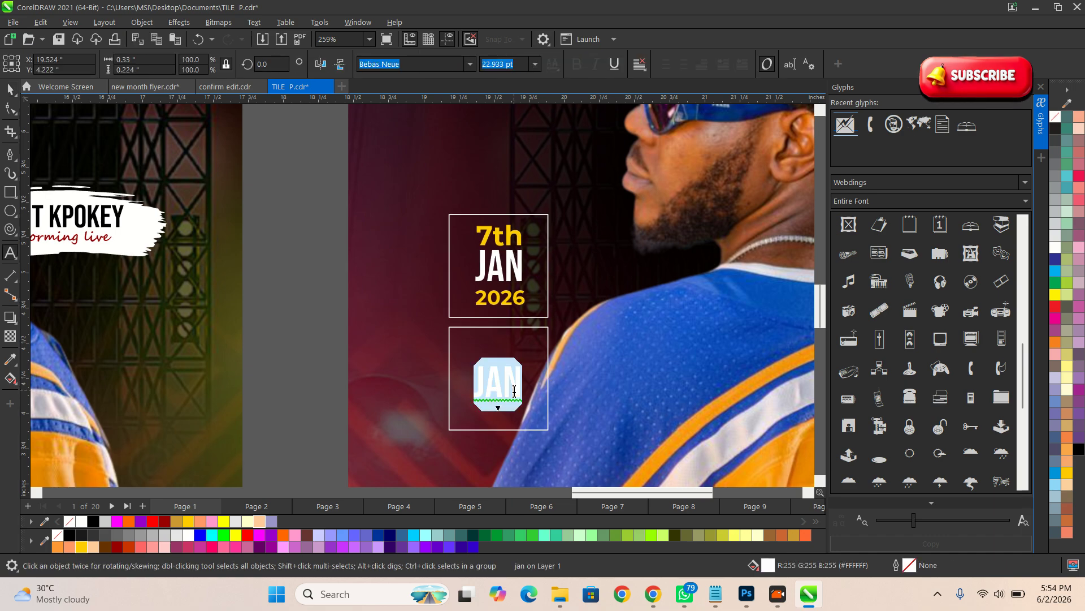
type("8PM")
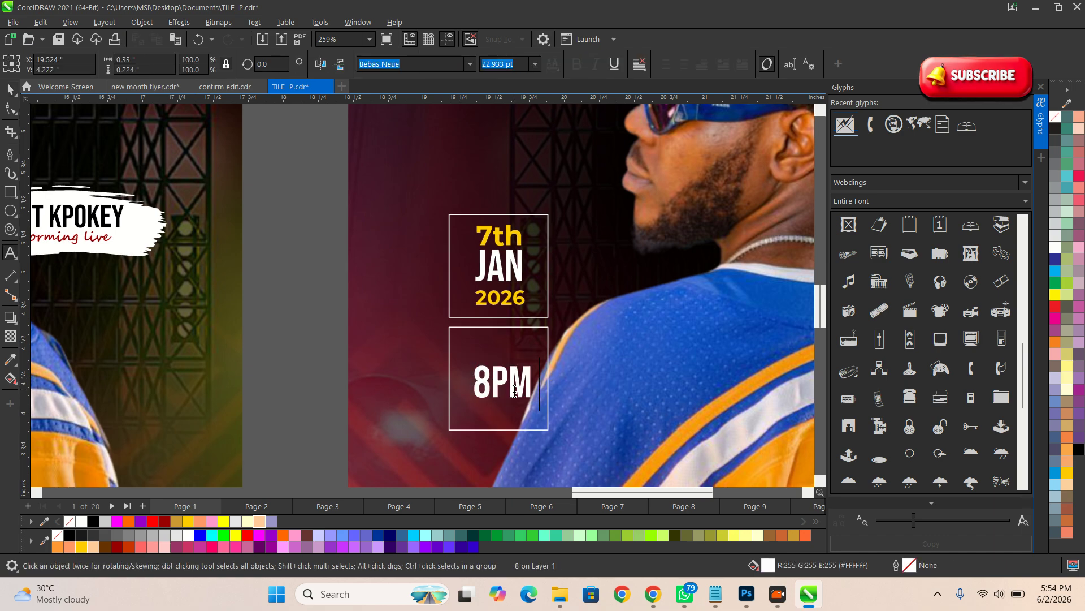
left_click(10, 85)
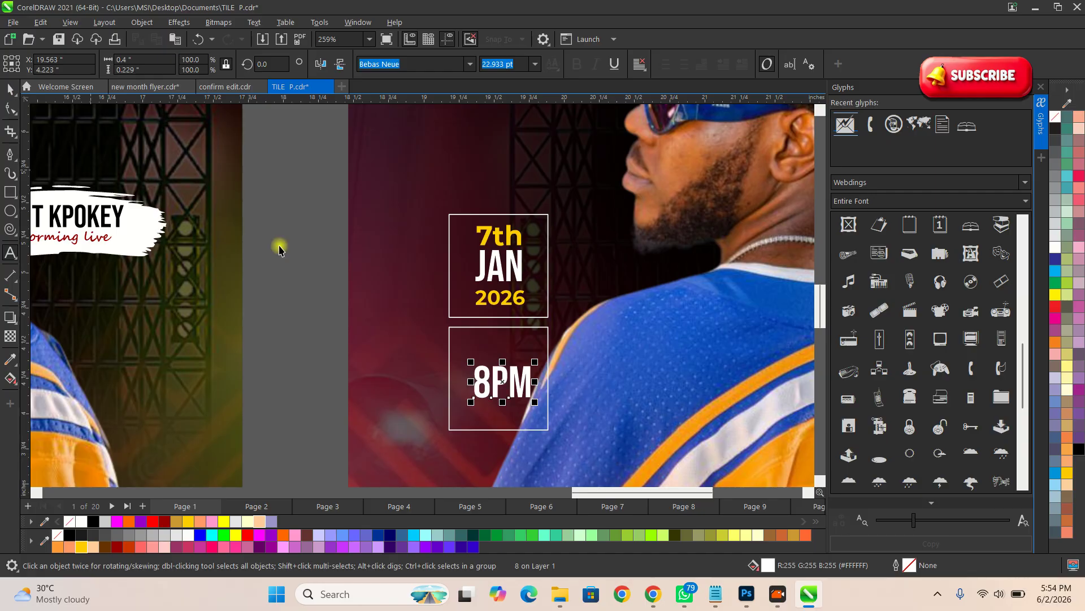
Group the date and time boxes together with their text lines on the new flyer.
scroll(279, 242, "down", 3)
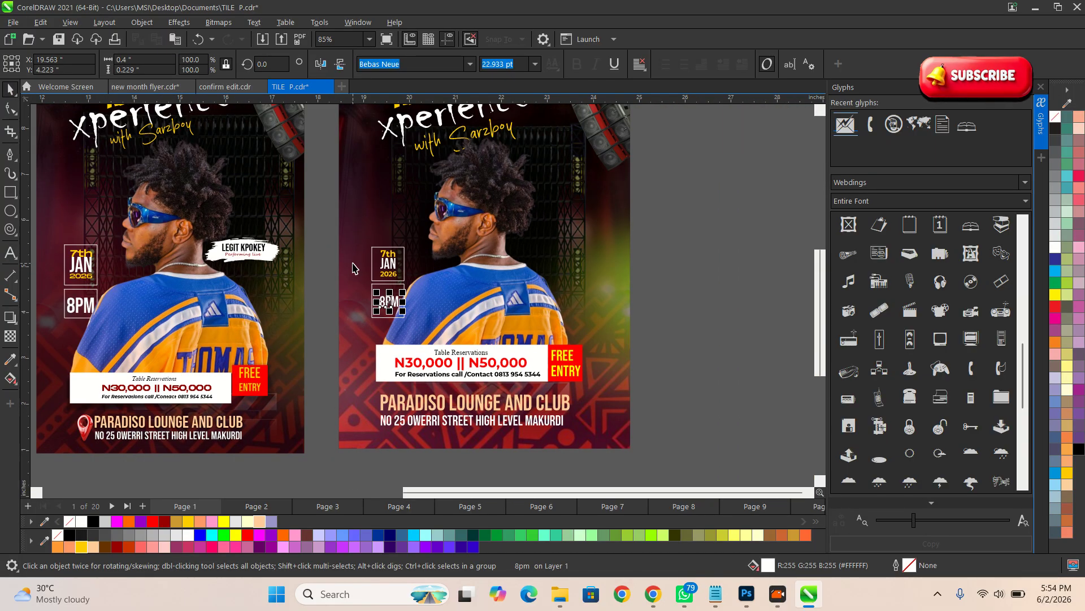
left_click(229, 251)
scroll(229, 251, "up", 4)
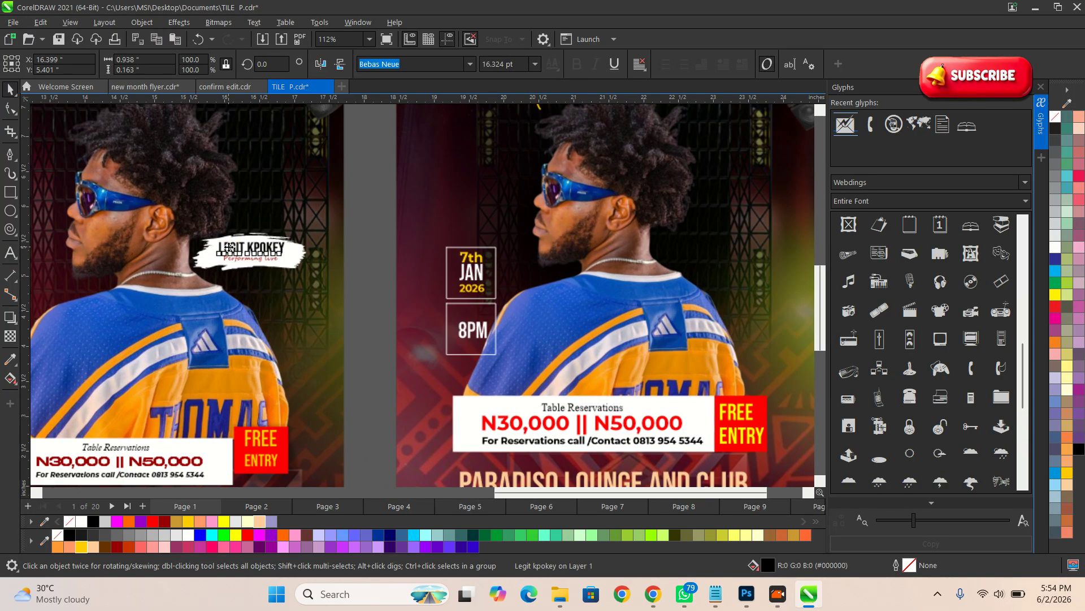
scroll(305, 251, "down", 3)
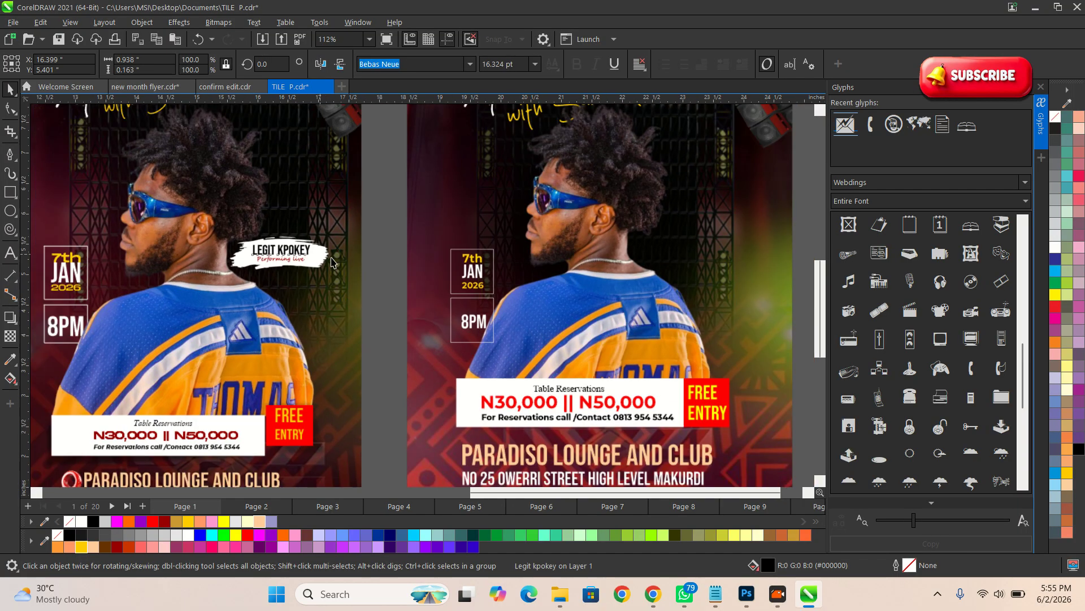
left_click(389, 277)
left_click_drag(380, 220, 508, 350)
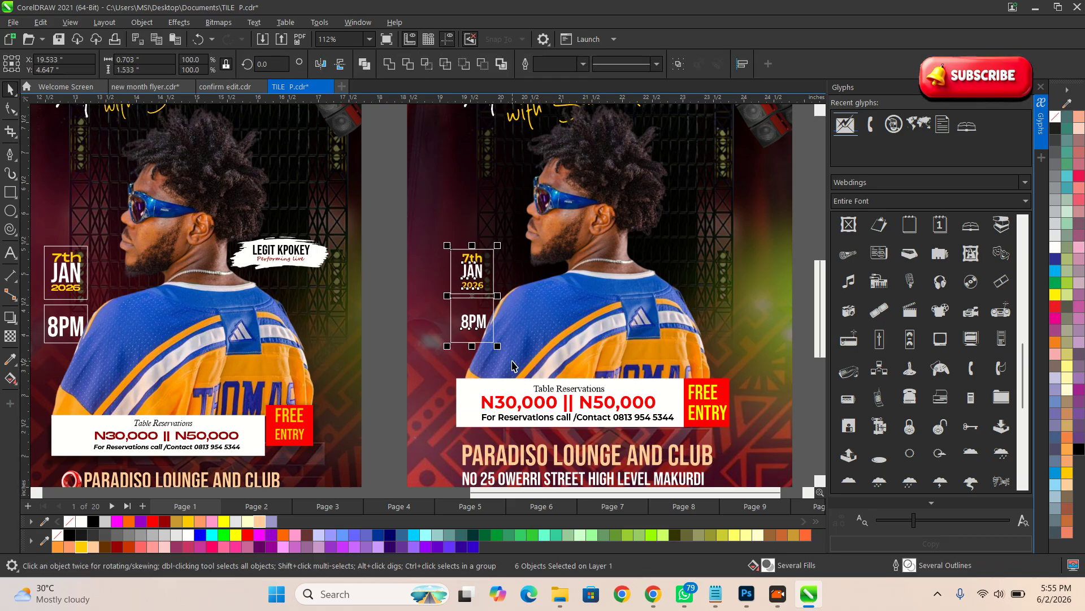
key("ctrl+g")
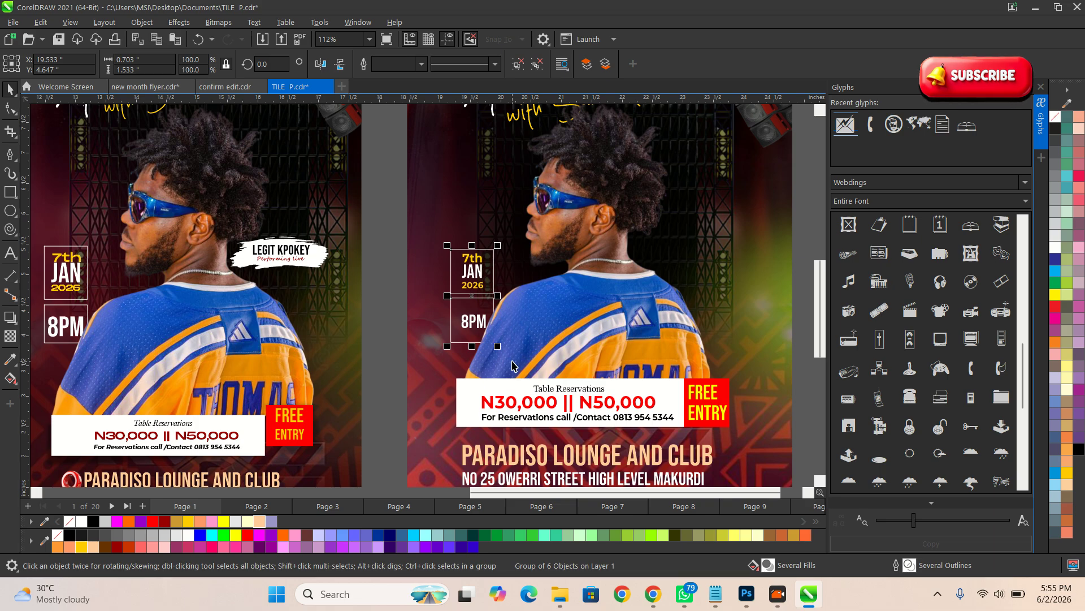
Duplicate the performer name and "Performing live" lines from the original flyer and place the copies on the empty pasteboard beside the new flyer.
left_click(386, 291)
scroll(269, 252, "up", 3)
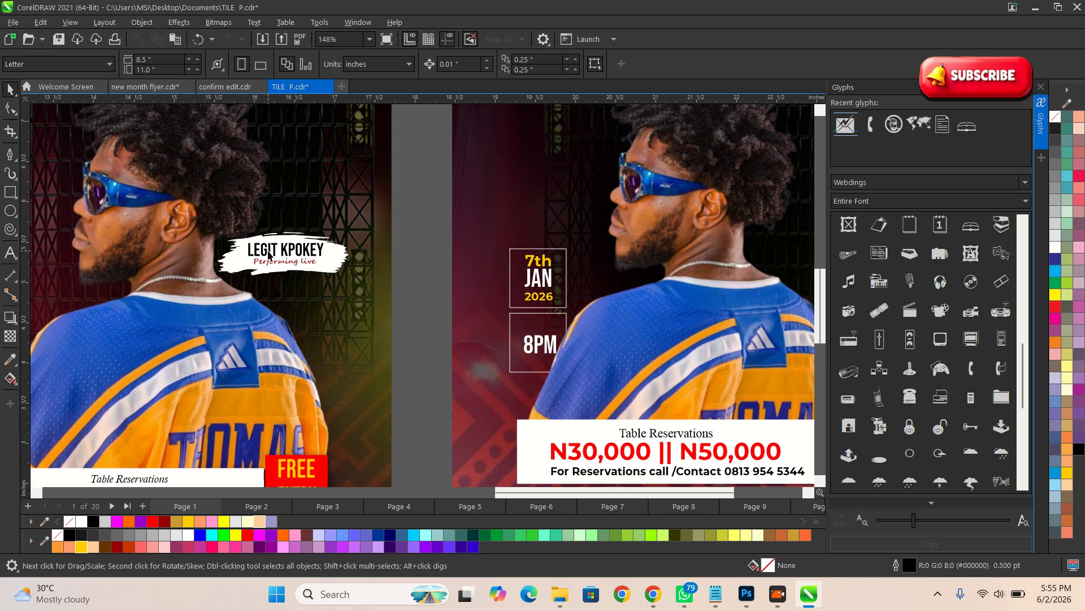
left_click(269, 250)
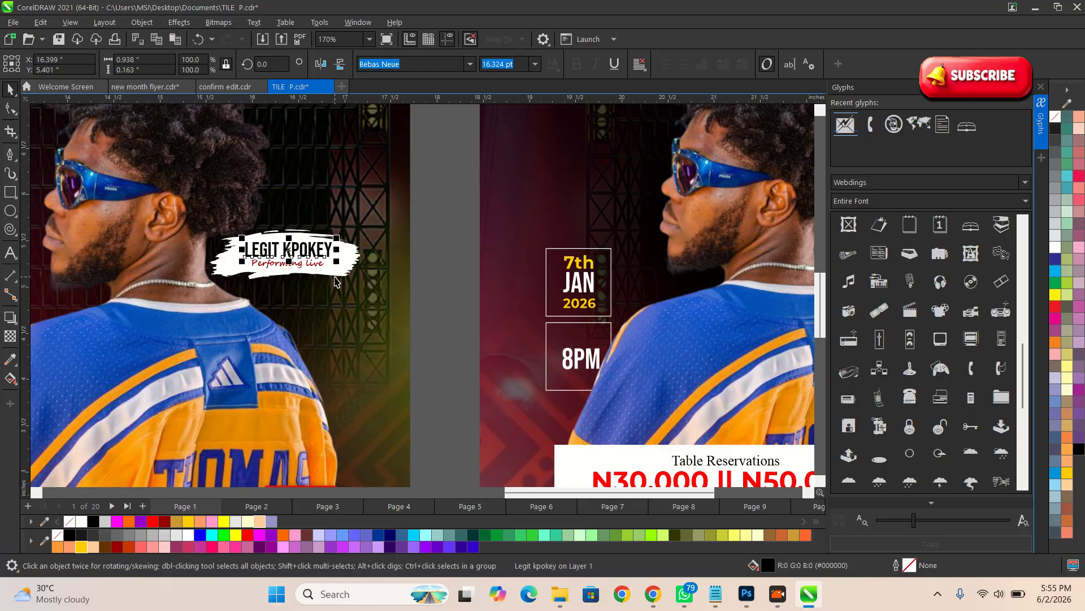
scroll(276, 299, "down", 3)
scroll(382, 287, "up", 2)
left_click(369, 307)
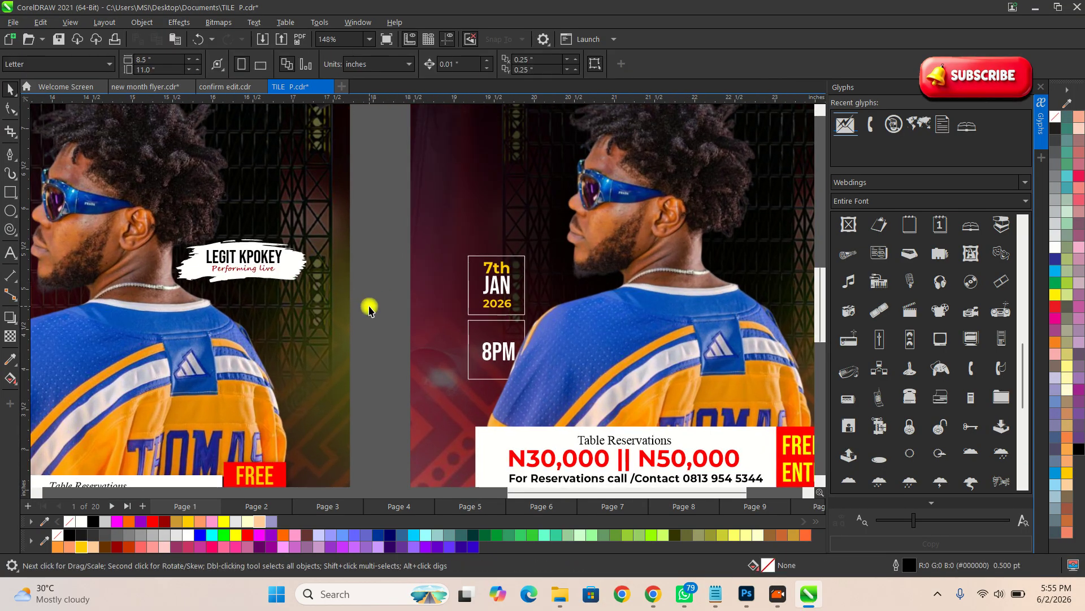
left_click_drag(368, 307, 199, 220)
scroll(205, 230, "down", 3)
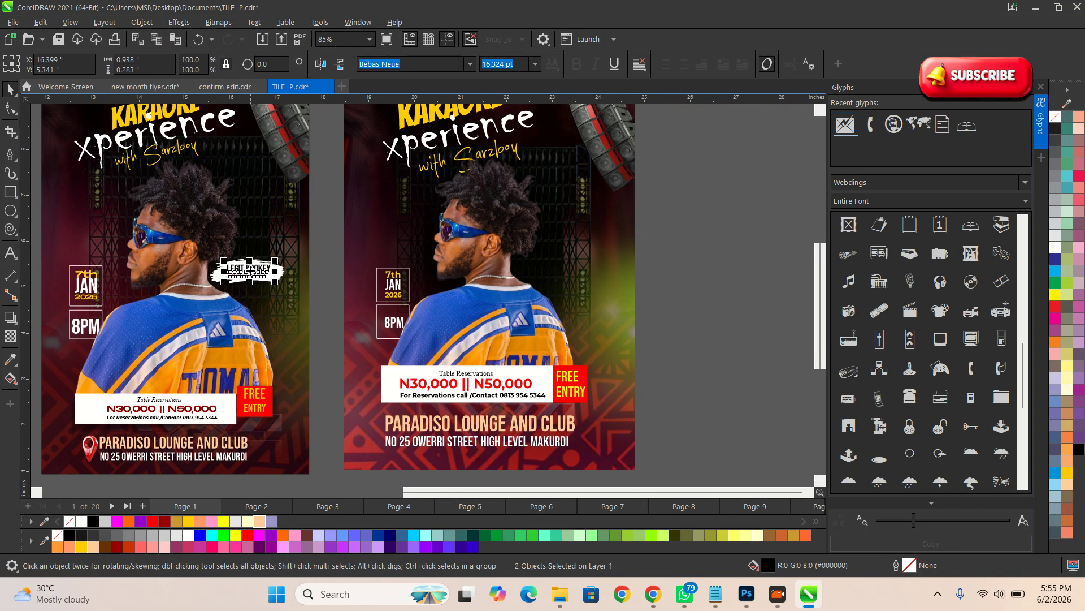
left_click_drag(247, 270, 595, 286)
scroll(595, 286, "up", 3)
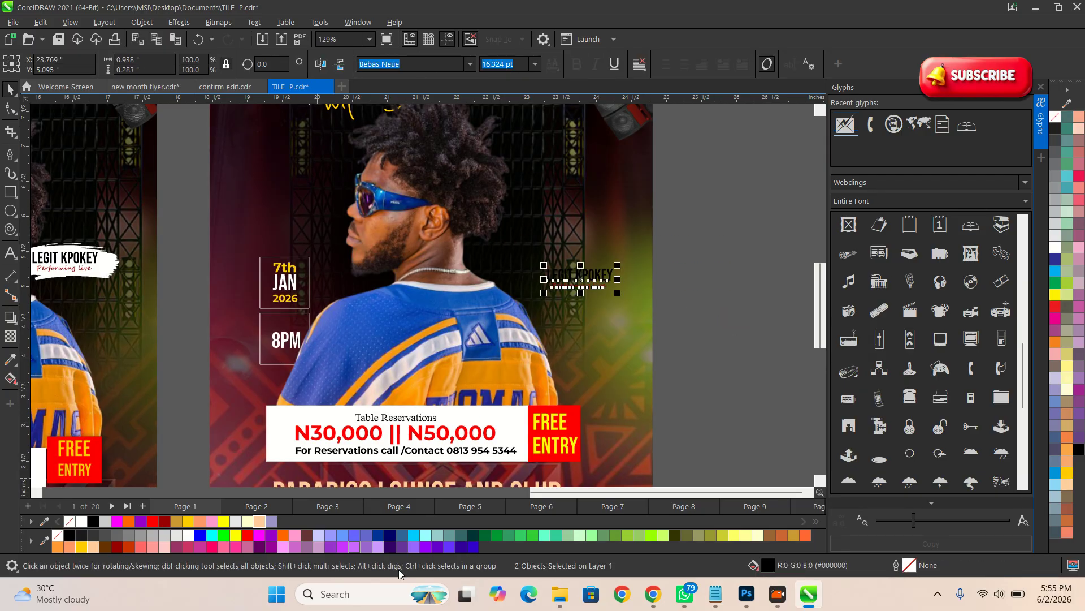
left_click_drag(569, 278, 766, 273)
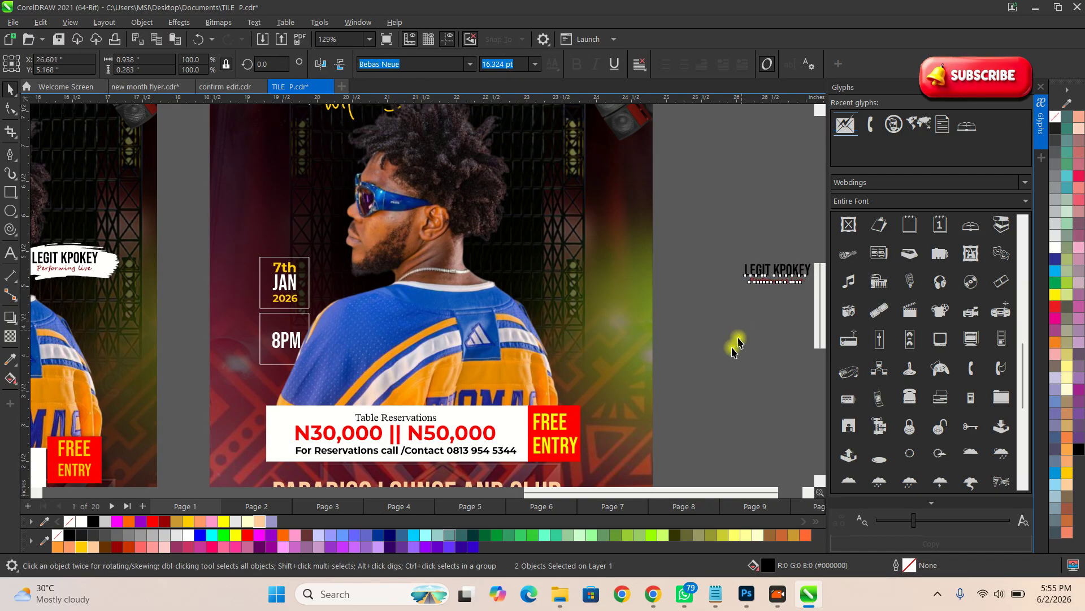
left_click(734, 346)
Duplicate the original flyer's white brush stroke shape onto the new flyer.
left_click(109, 274)
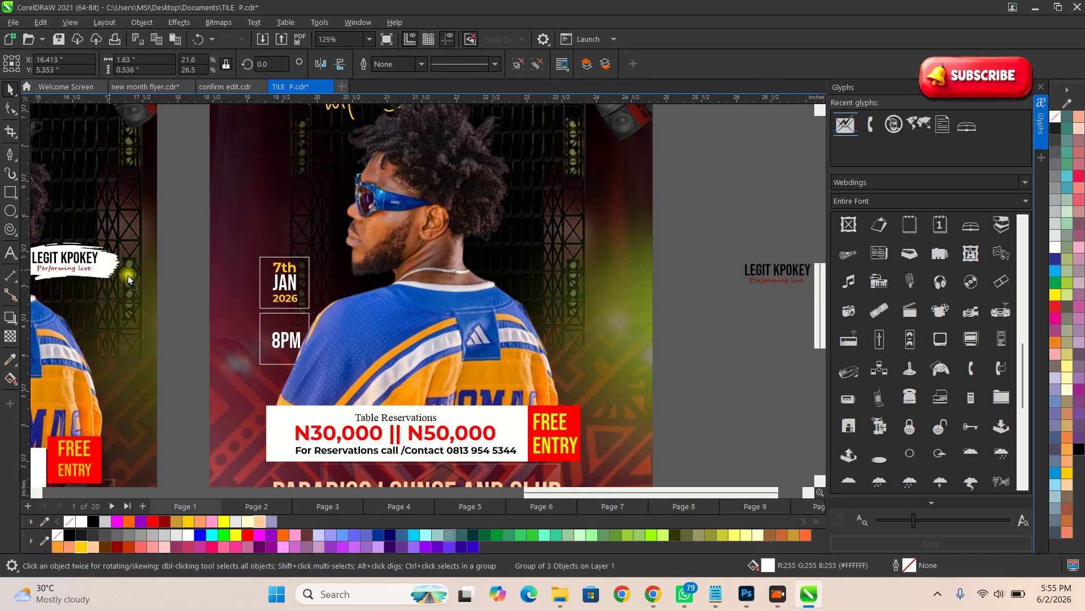
left_click(181, 271)
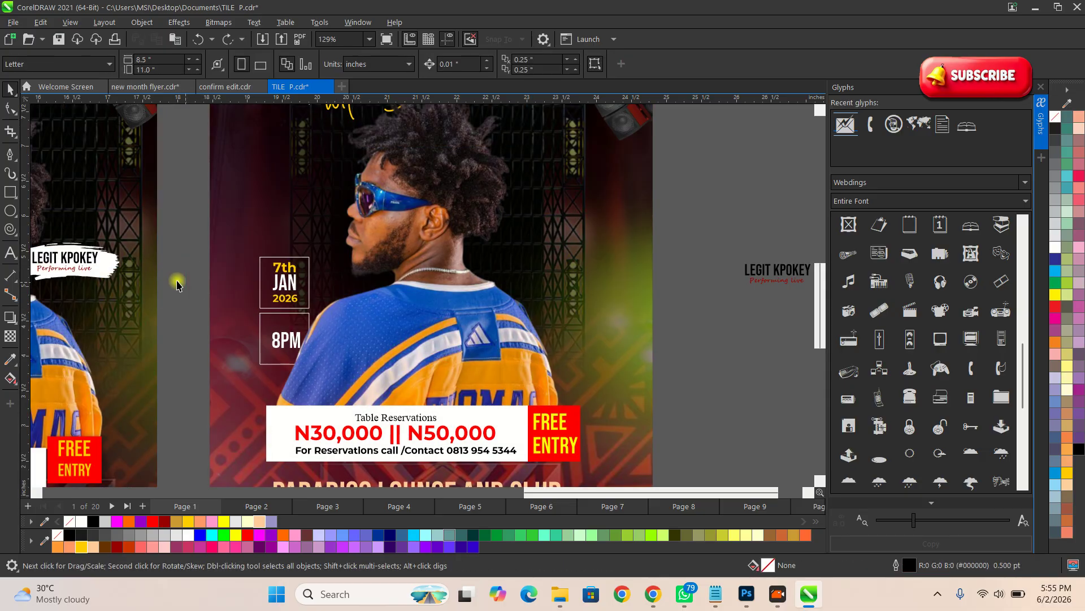
left_click(10, 192)
key("space")
scroll(113, 261, "up", 2)
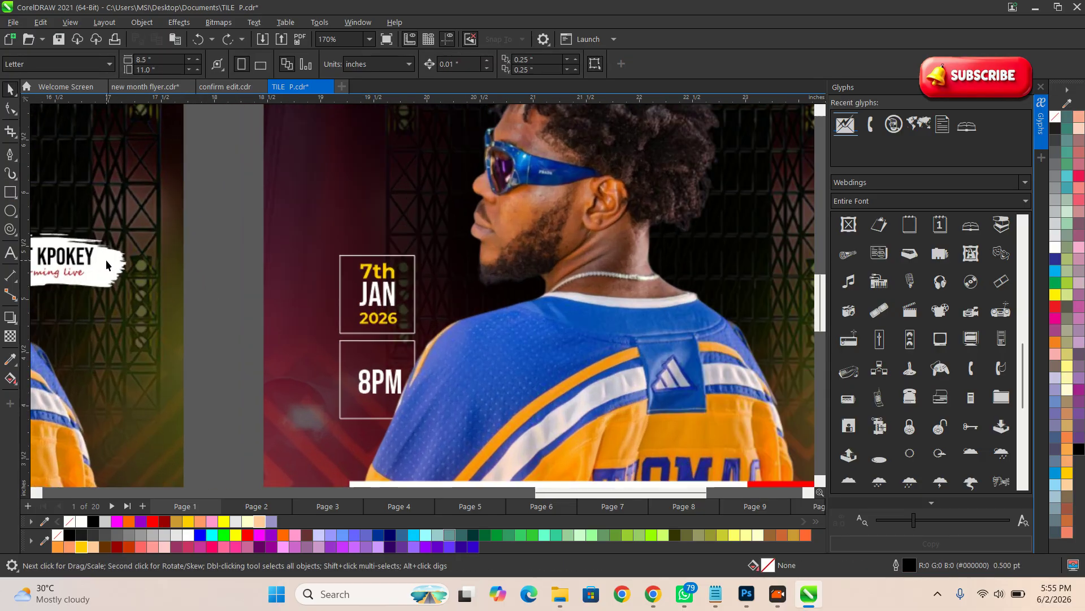
left_click_drag(116, 263, 743, 289)
right_click(743, 289)
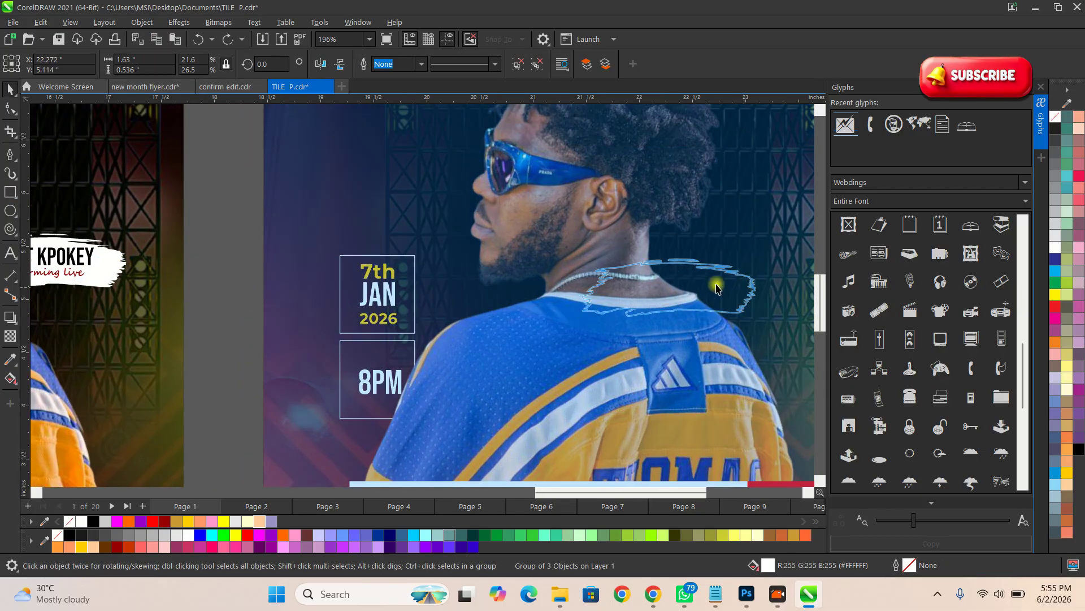
Move the copied white brush stroke into the dark area behind the man's neck, clear of his shoulder.
scroll(351, 291, "down", 3)
scroll(489, 290, "up", 1)
left_click_drag(541, 291, 637, 273)
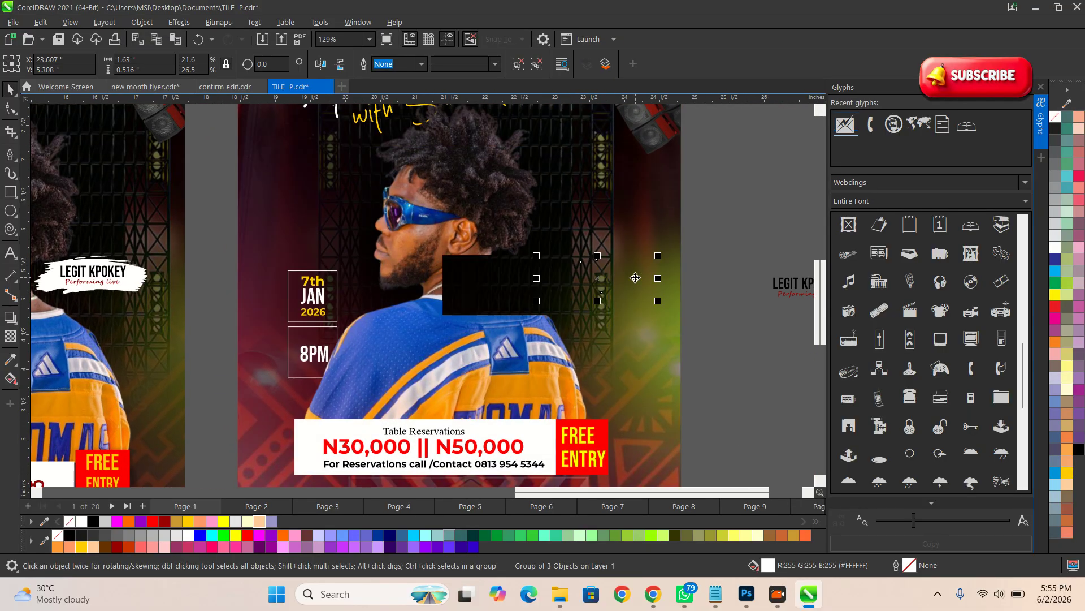
scroll(635, 274, "up", 5)
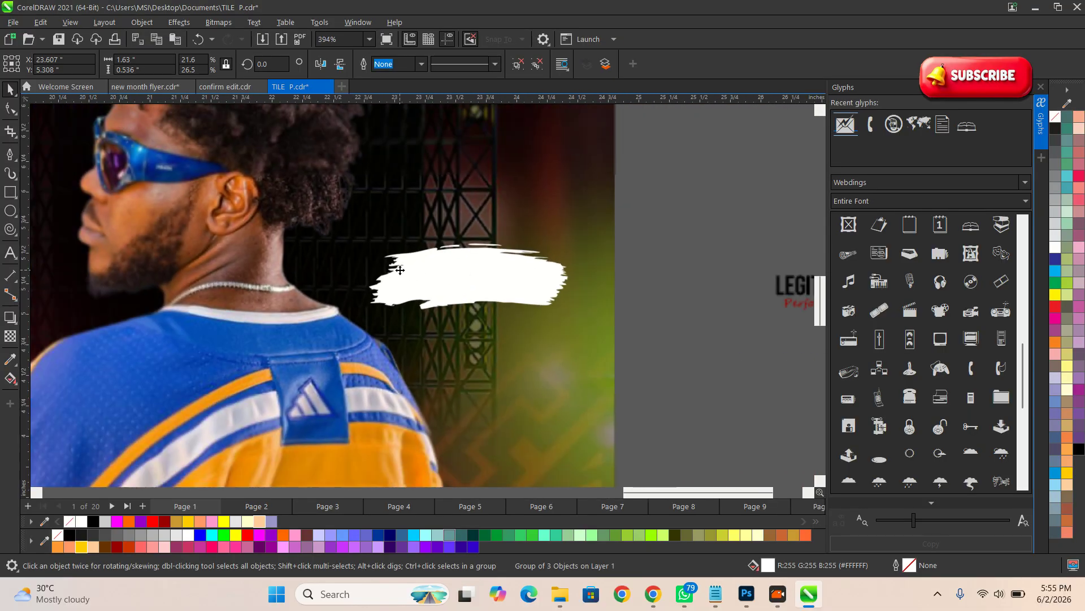
scroll(410, 269, "down", 2)
scroll(425, 282, "down", 1)
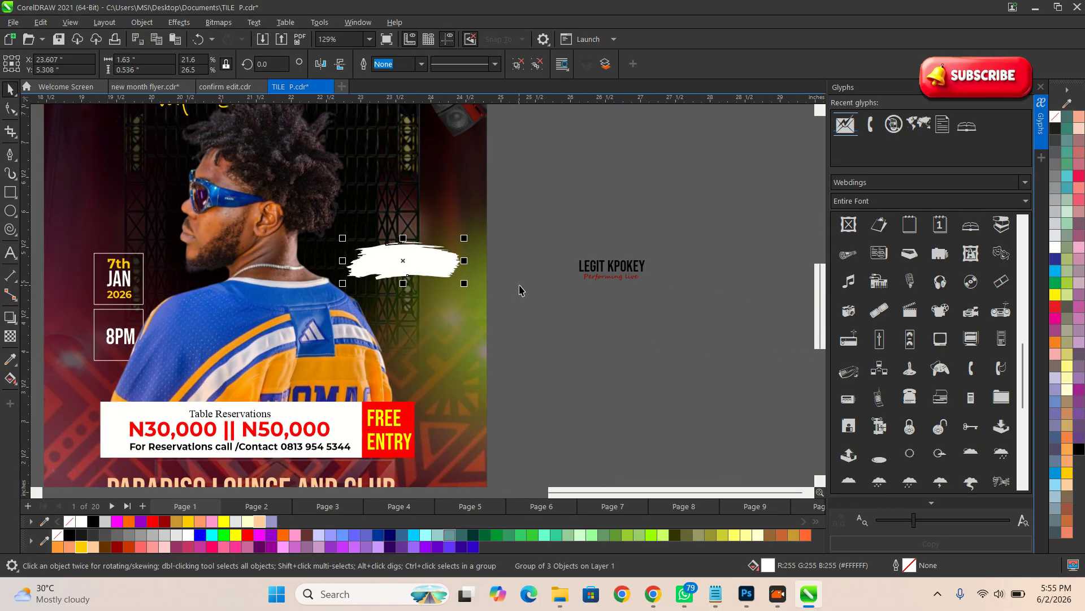
left_click(600, 438)
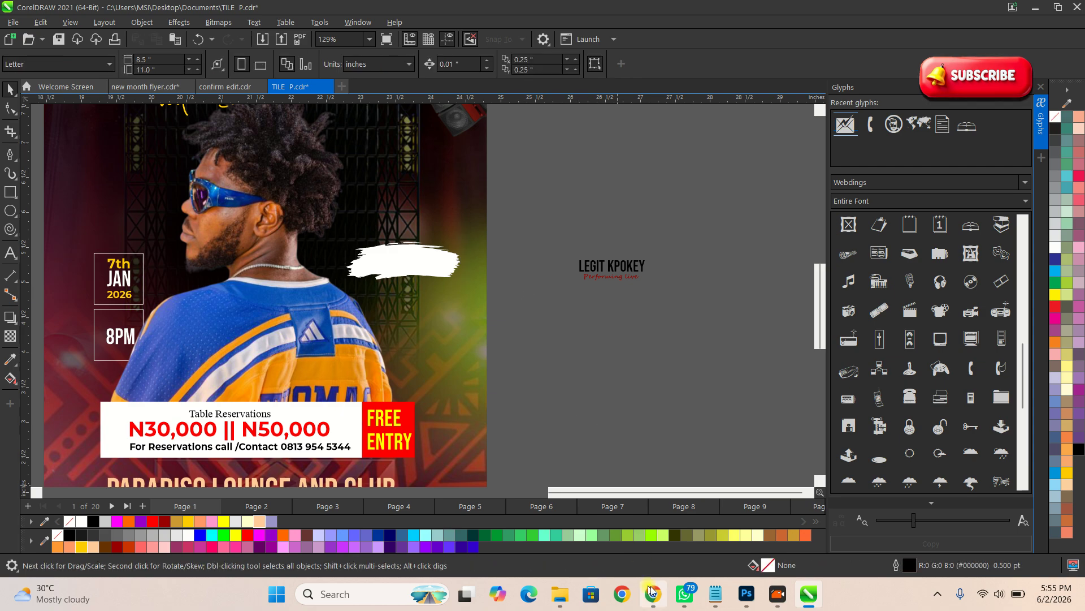
Switch to Pinterest in Chrome and search for "brush effect".
left_click(653, 593)
left_click(706, 7)
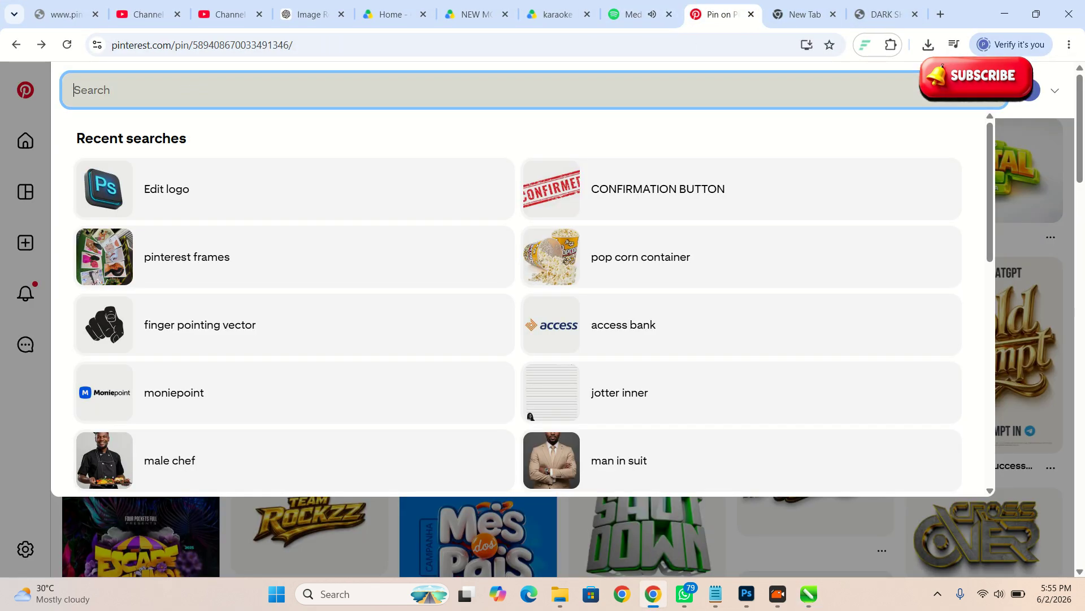
type("bria")
key("BackSpace")
key("BackSpace")
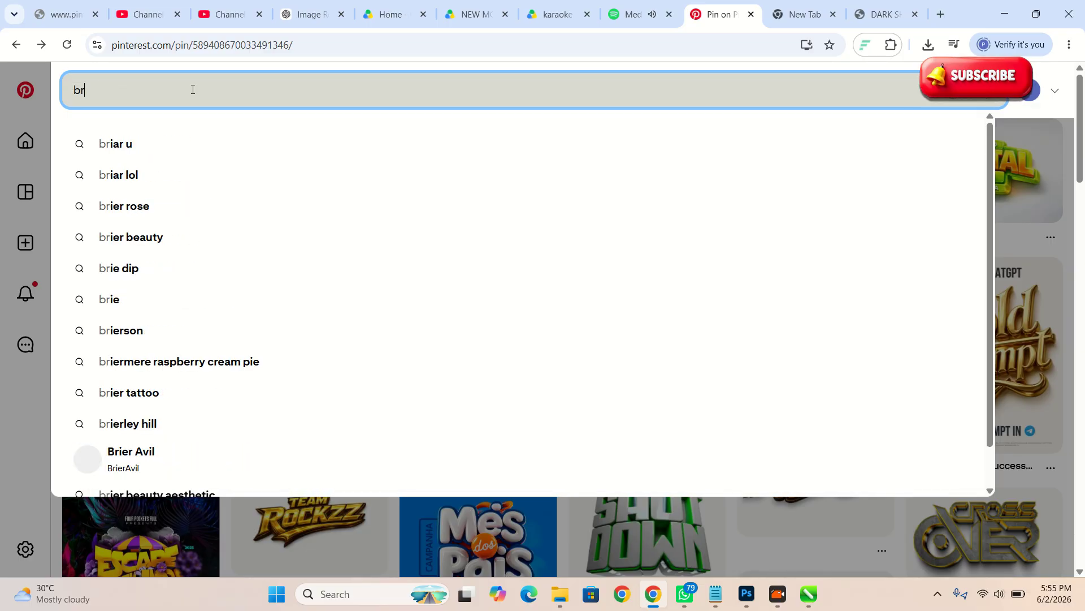
type("ush ee")
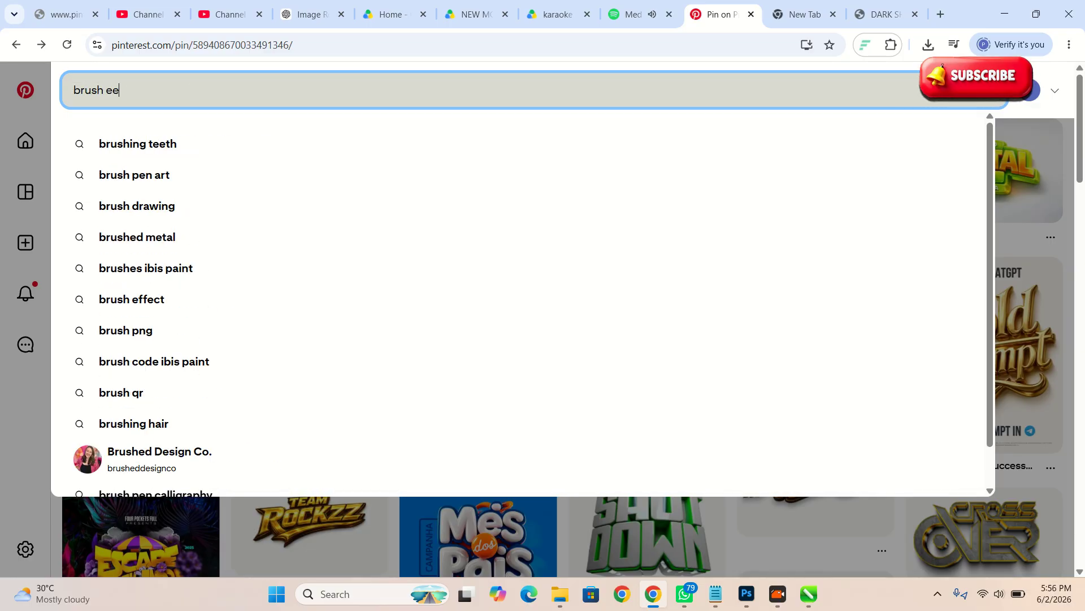
key("BackSpace")
type("ffece")
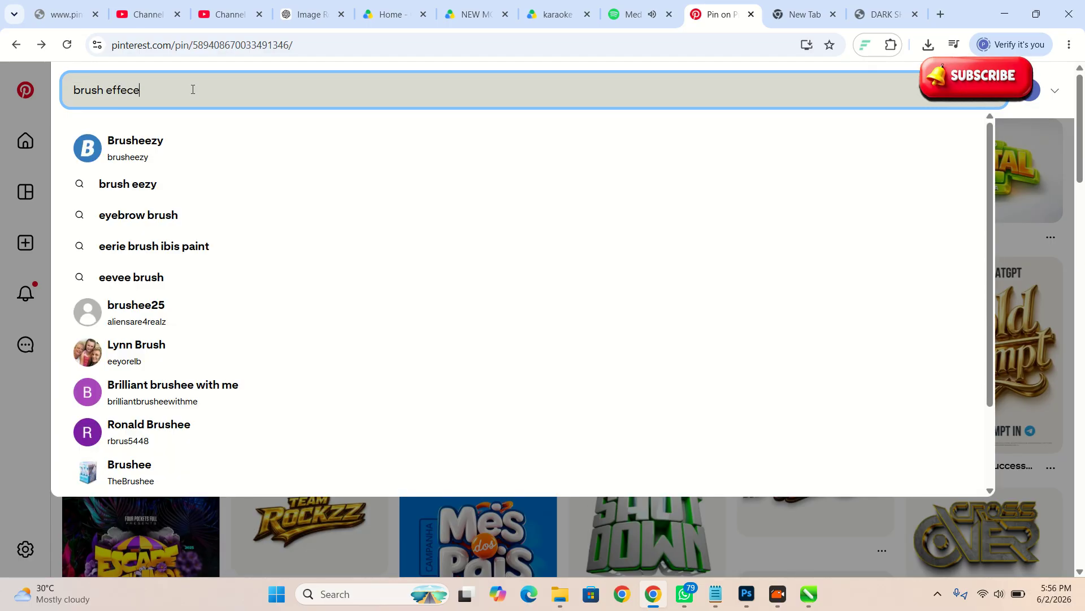
key("BackSpace")
key("BackSpace")
type("ct")
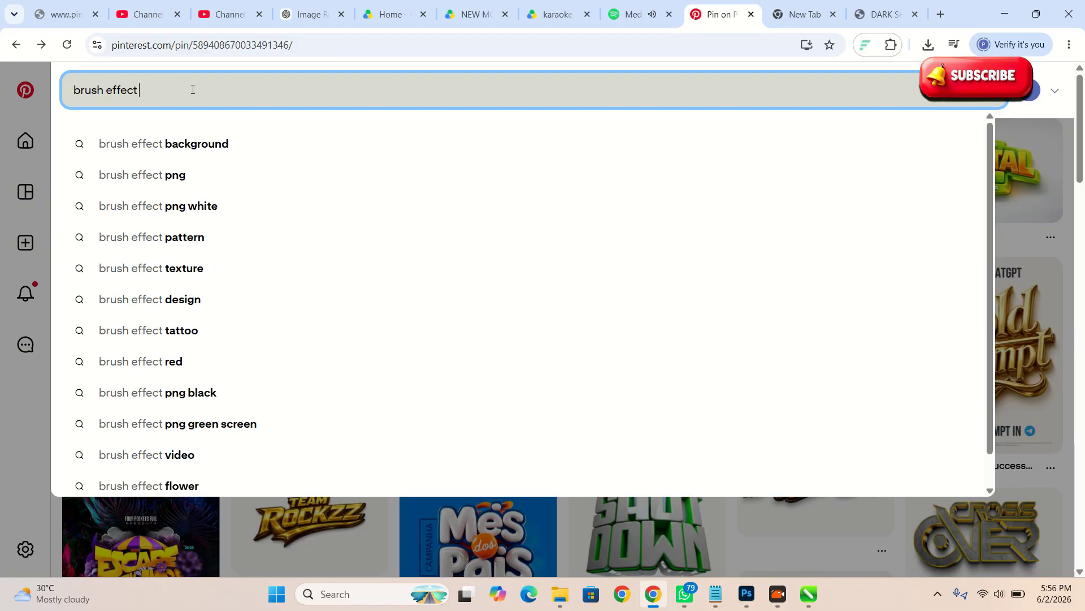
key("Return")
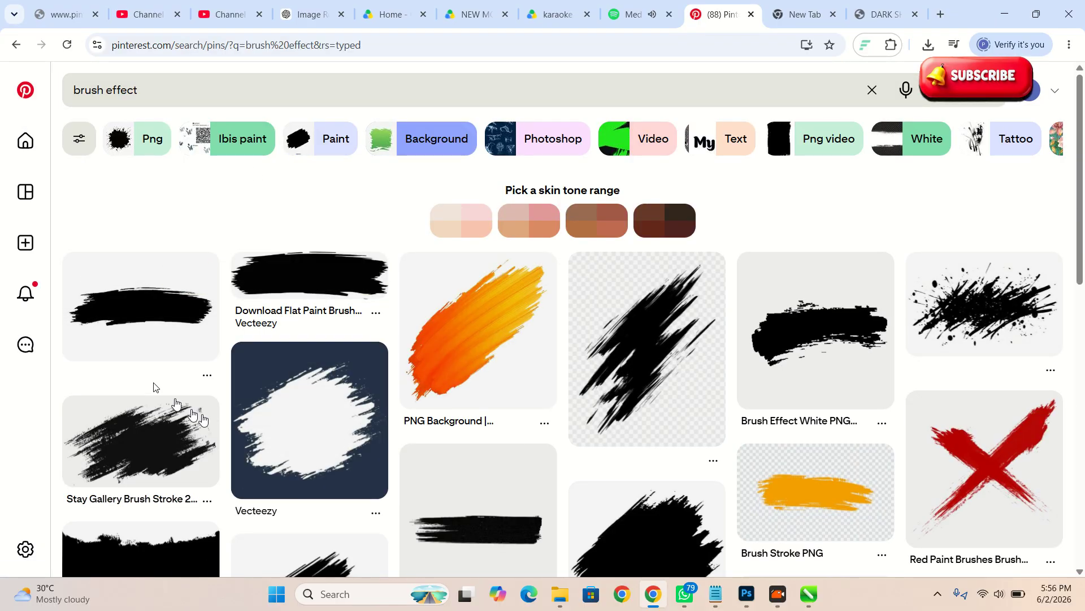
Open the first black horizontal brush stroke pin and download its image.
left_click(163, 335)
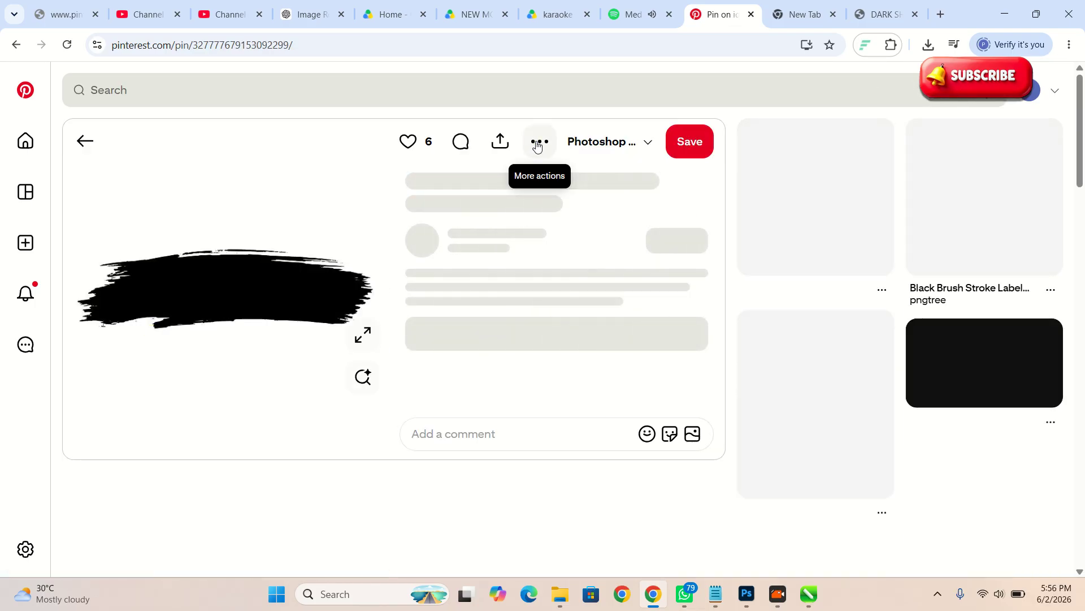
left_click(540, 141)
left_click(528, 185)
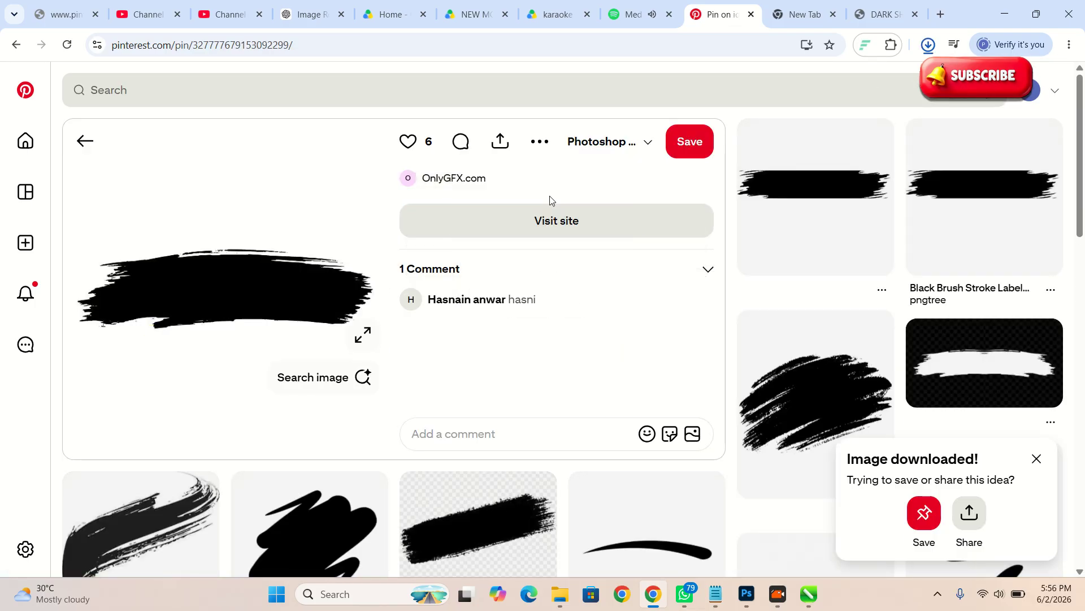
Copy download (71) from the Downloads folder, paste it into the CorelDRAW document, and move it onto the pasteboard beyond the new flyer.
left_click(893, 80)
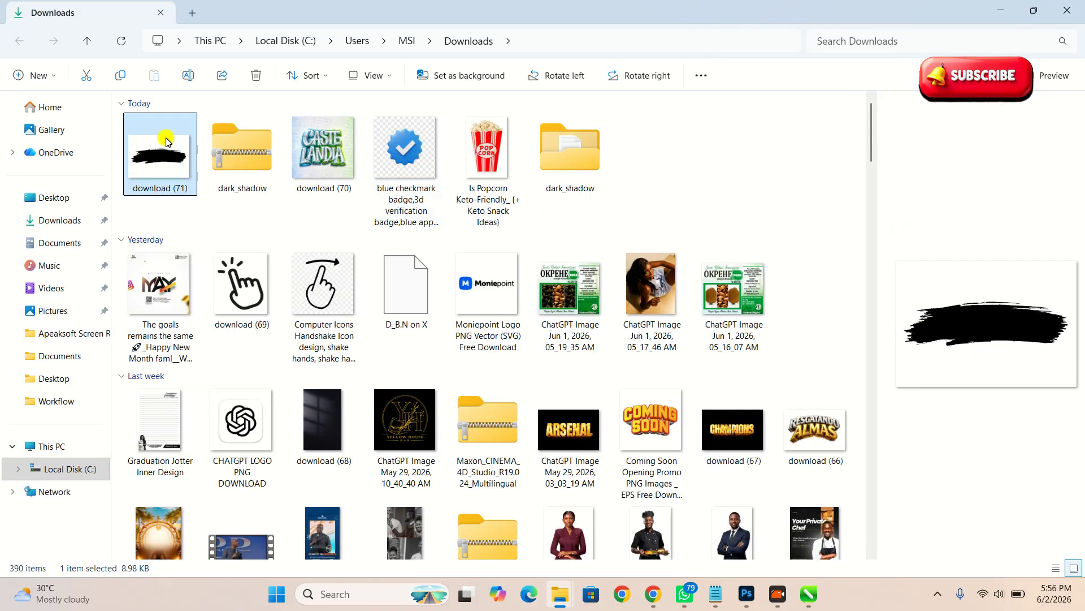
key("alt+Tab")
key("alt+Tab")
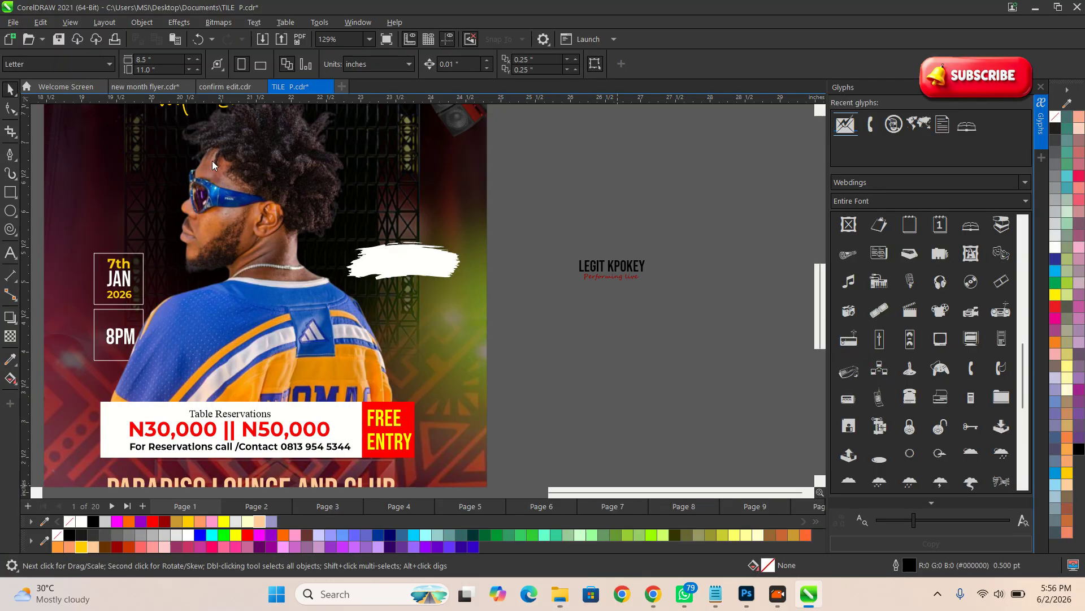
key("ctrl+v")
scroll(481, 243, "down", 3)
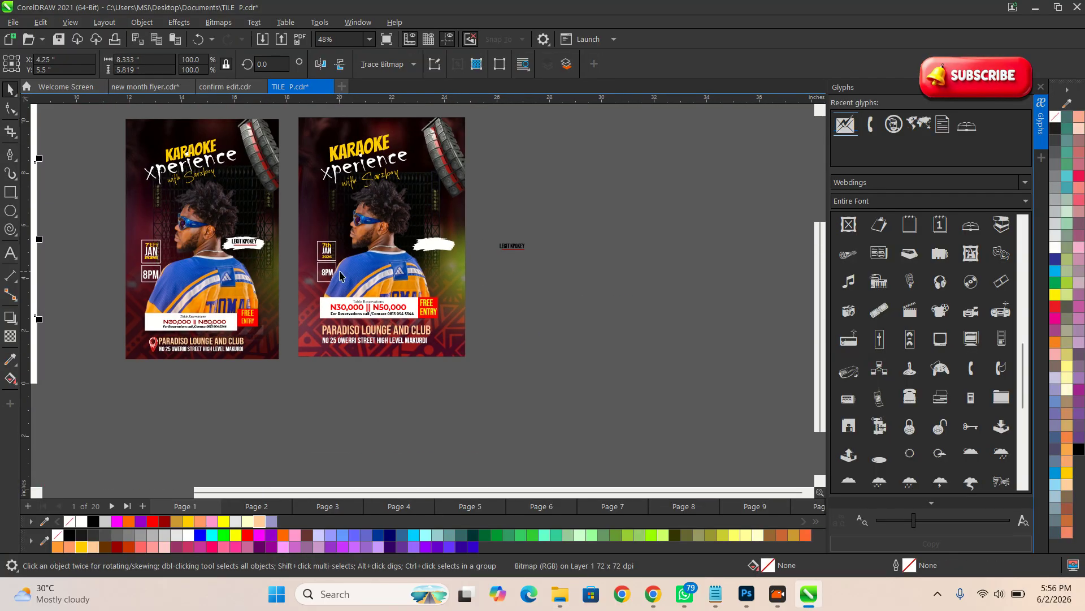
left_click_drag(145, 262, 638, 274)
scroll(649, 282, "up", 1)
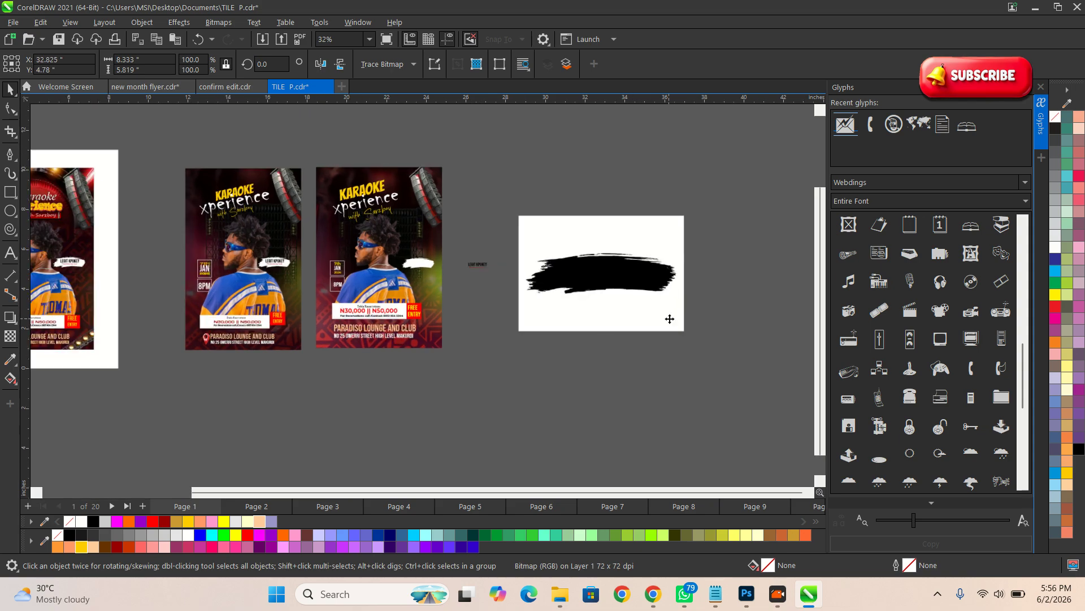
Quick-trace the black brush stroke bitmap on the pasteboard and ungroup the traced result.
left_click(389, 65)
left_click(407, 82)
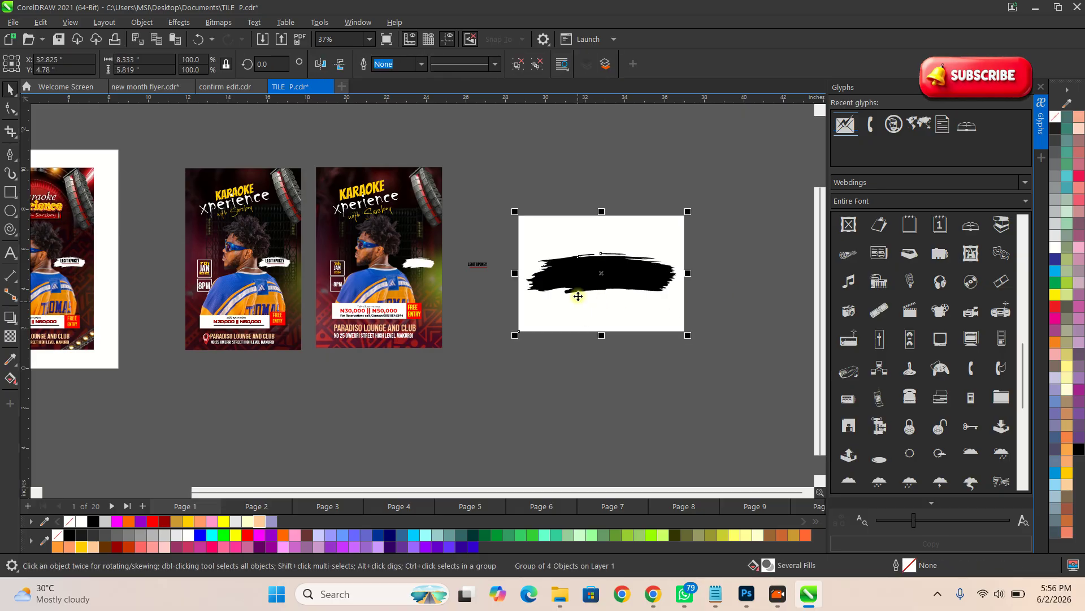
left_click(523, 67)
left_click(696, 258)
Separate the traced stroke from its white background and the original bitmap, and delete both leftovers.
left_click_drag(576, 243, 700, 234)
left_click(561, 228)
left_click_drag(560, 228, 526, 349)
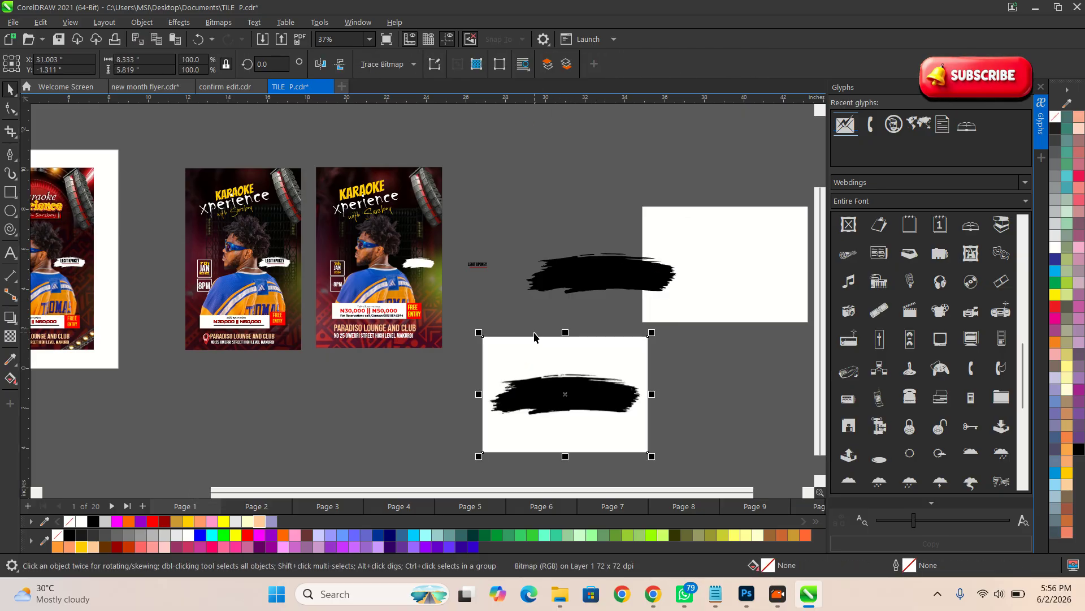
key("Delete")
left_click(709, 291)
key("Delete")
Scale the traced black stroke to about 1.86 by 0.47 inches and place it just below the white stroke on the flyer.
left_click(581, 272)
scroll(563, 288, "up", 2)
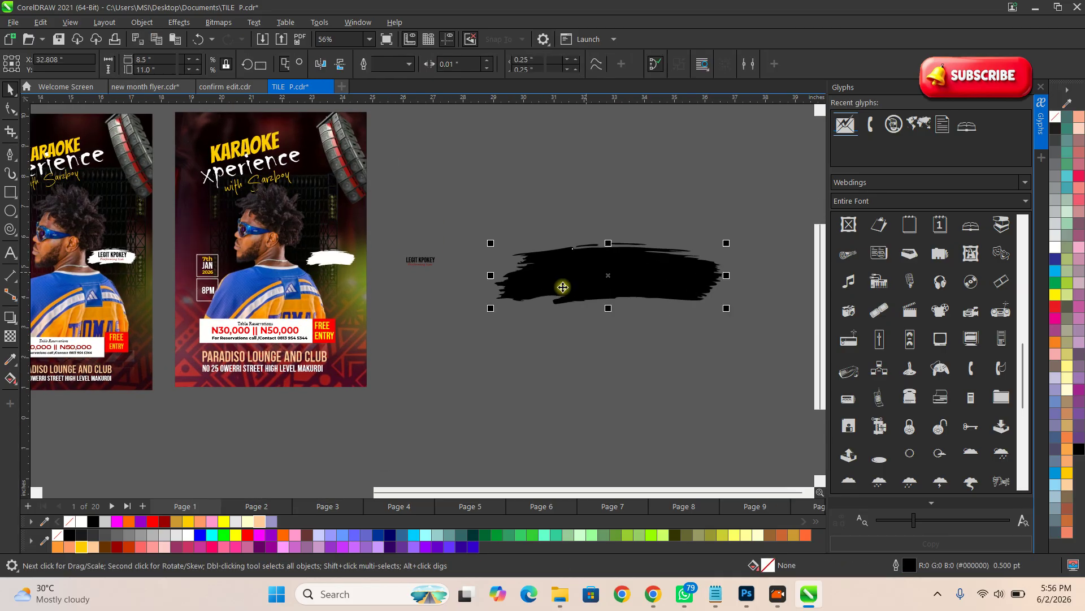
mouse_move(726, 308)
left_mouse_down()
mouse_move(568, 266)
mouse_move(339, 244)
left_mouse_up()
scroll(339, 244, "up", 5)
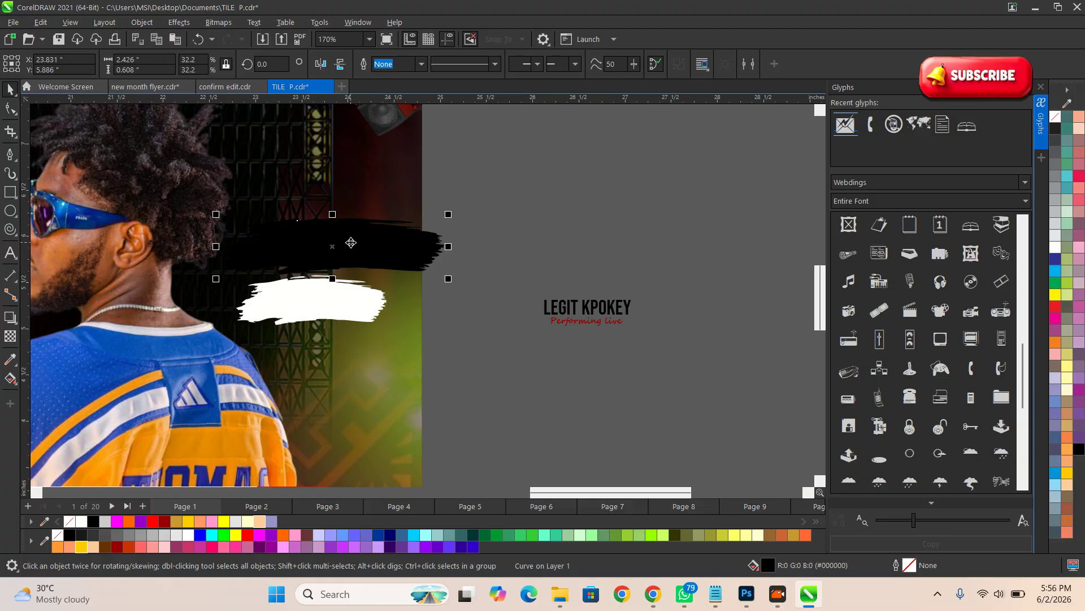
mouse_move(450, 225)
left_mouse_down()
mouse_move(431, 211)
mouse_move(395, 219)
left_mouse_up()
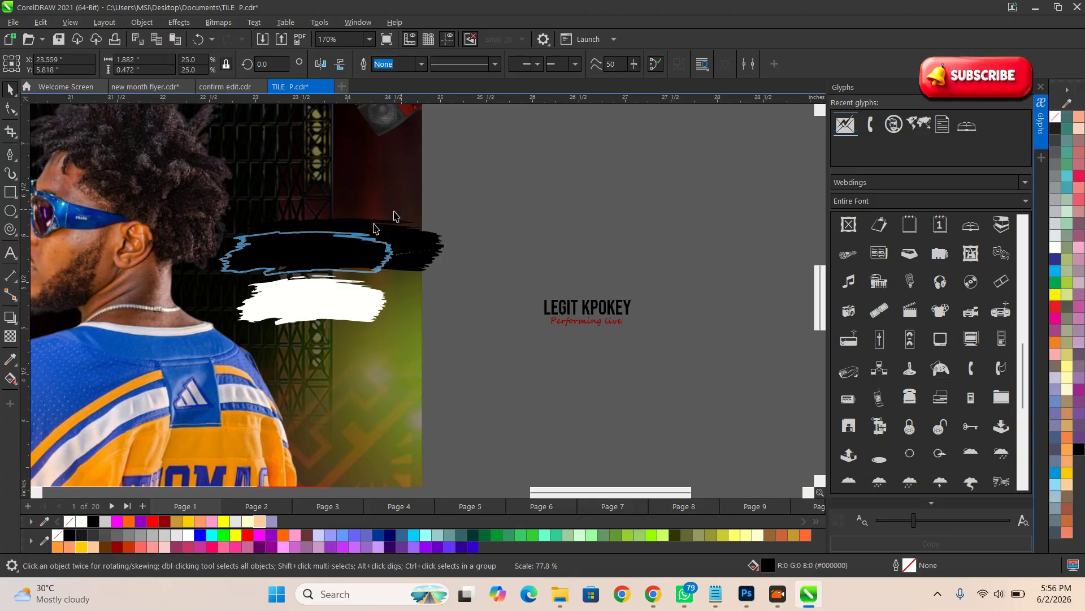
left_click_drag(327, 249, 343, 254)
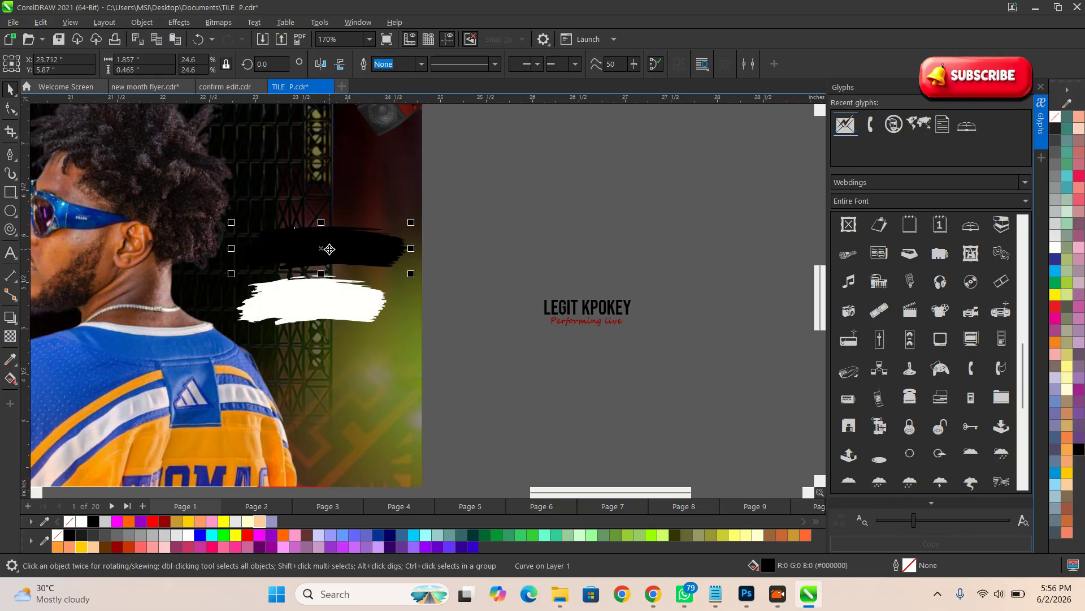
scroll(331, 252, "up", 2)
mouse_move(310, 317)
left_mouse_down()
mouse_move(319, 439)
mouse_move(316, 425)
left_mouse_up()
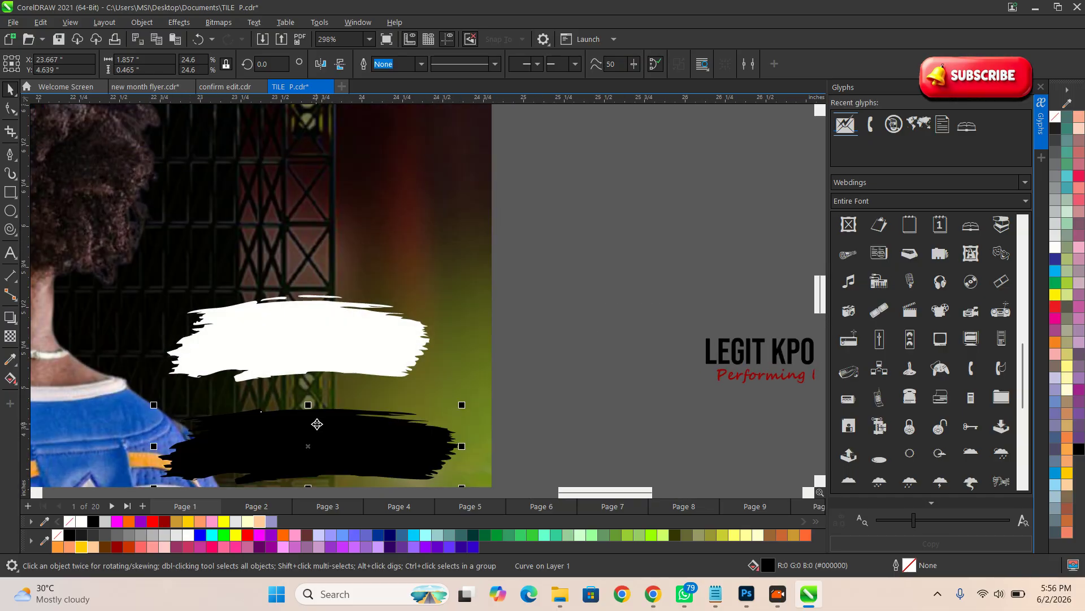
Fill the traced brush stroke with white.
scroll(317, 306, "down", 1)
left_click(355, 371)
left_click(355, 371)
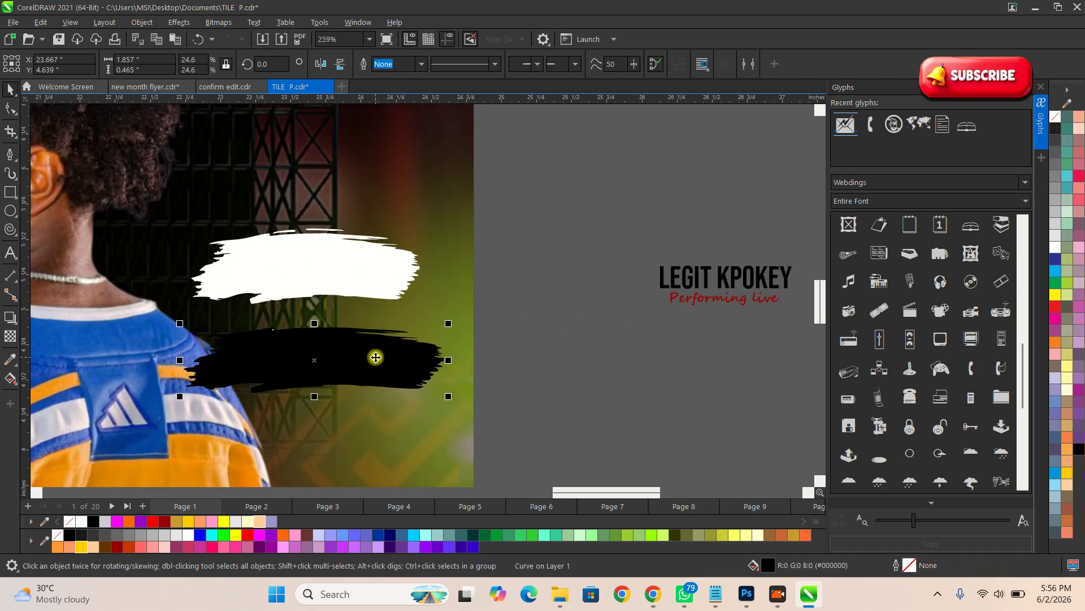
left_click(189, 536)
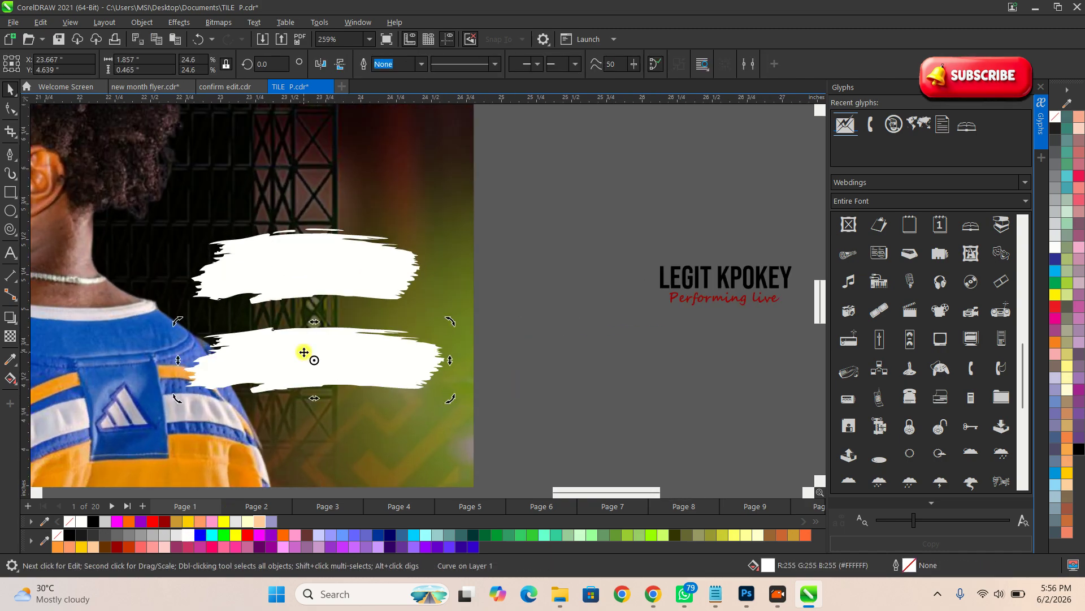
Delete the old white brush stroke and move the traced one up into its place behind the man's neck.
left_click(315, 261)
left_click_drag(314, 261, 316, 253)
key("Delete")
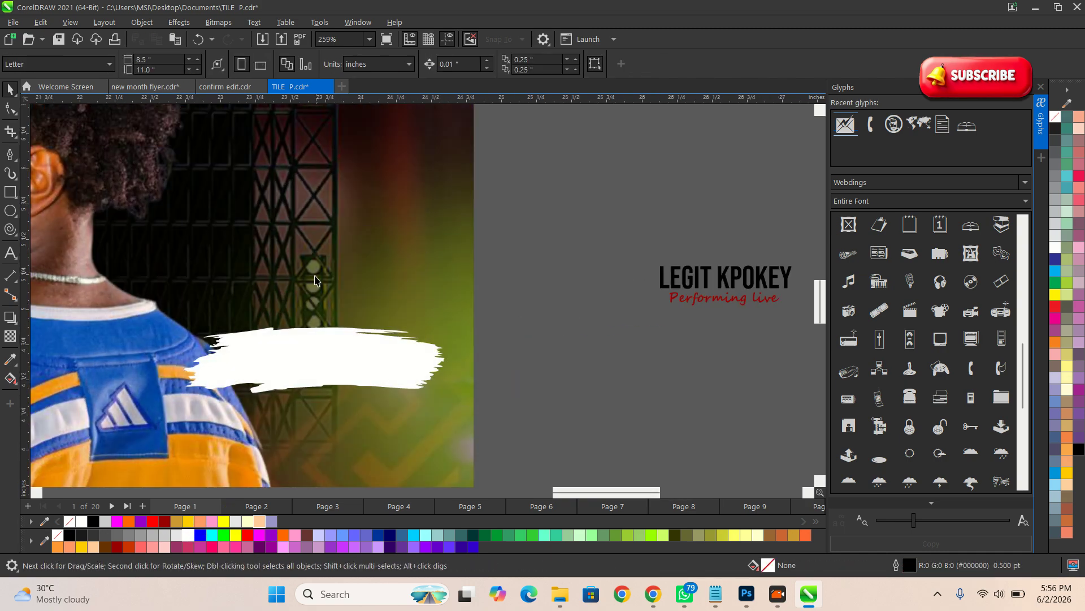
mouse_move(306, 364)
left_mouse_down()
mouse_move(288, 259)
mouse_move(299, 305)
left_mouse_up()
scroll(428, 330, "down", 2)
Move the performer name and the "Performing live" text together from the pasteboard onto the white brush stroke.
left_click(613, 292)
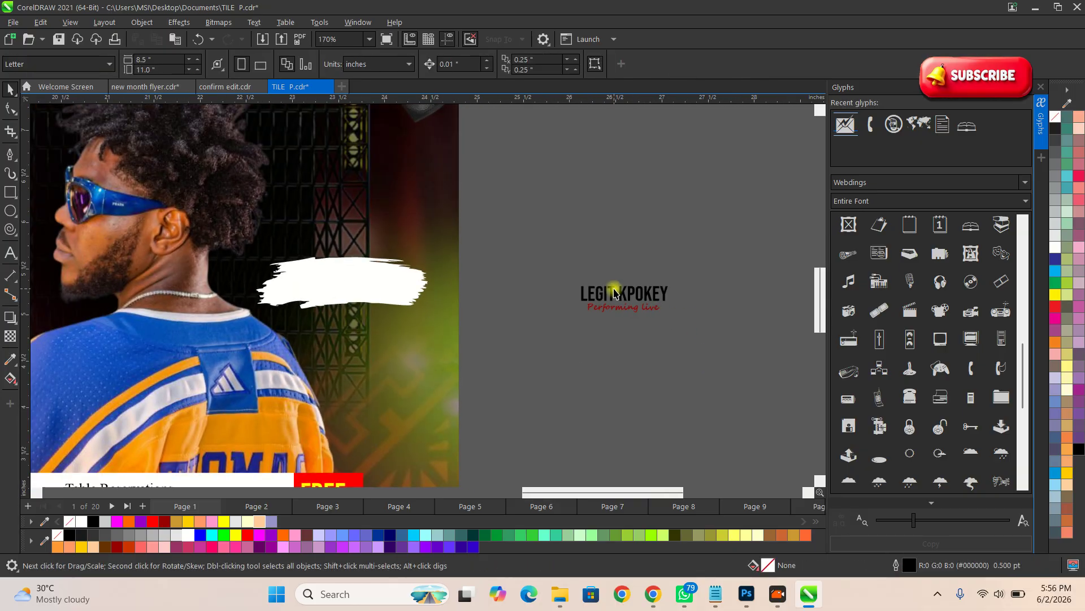
scroll(611, 294, "up", 3)
left_click(745, 355)
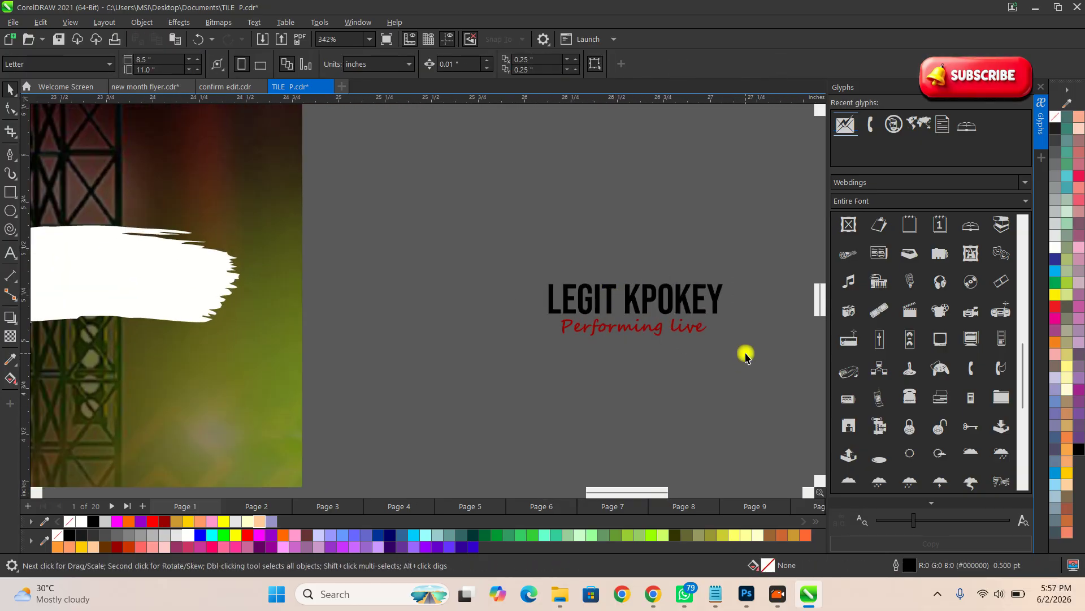
scroll(745, 352, "down", 1)
left_click_drag(744, 344, 564, 274)
left_click_drag(638, 305, 273, 291)
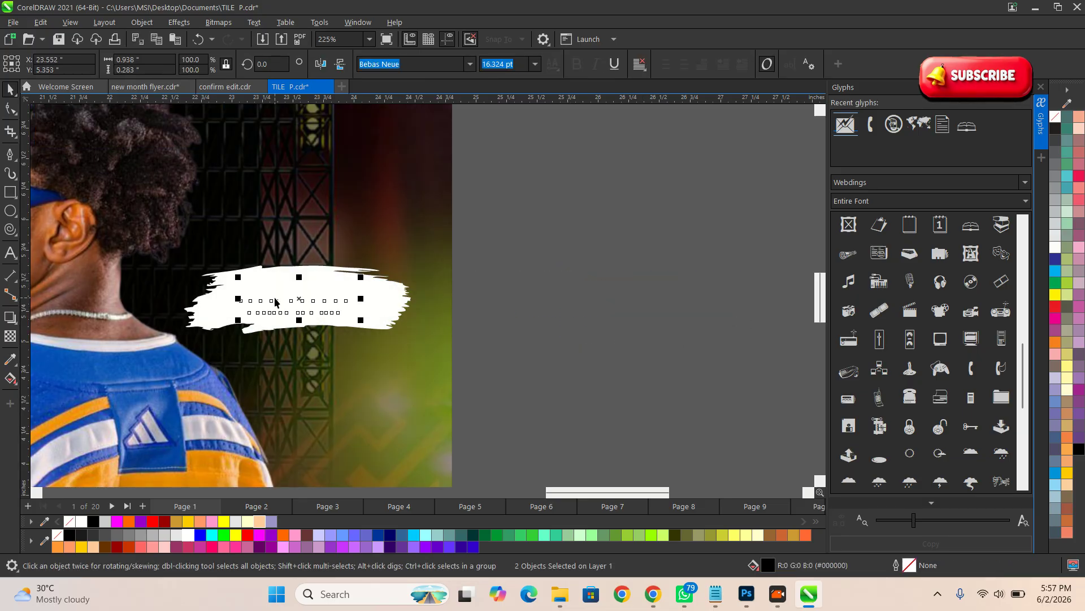
left_click_drag(274, 301, 274, 298)
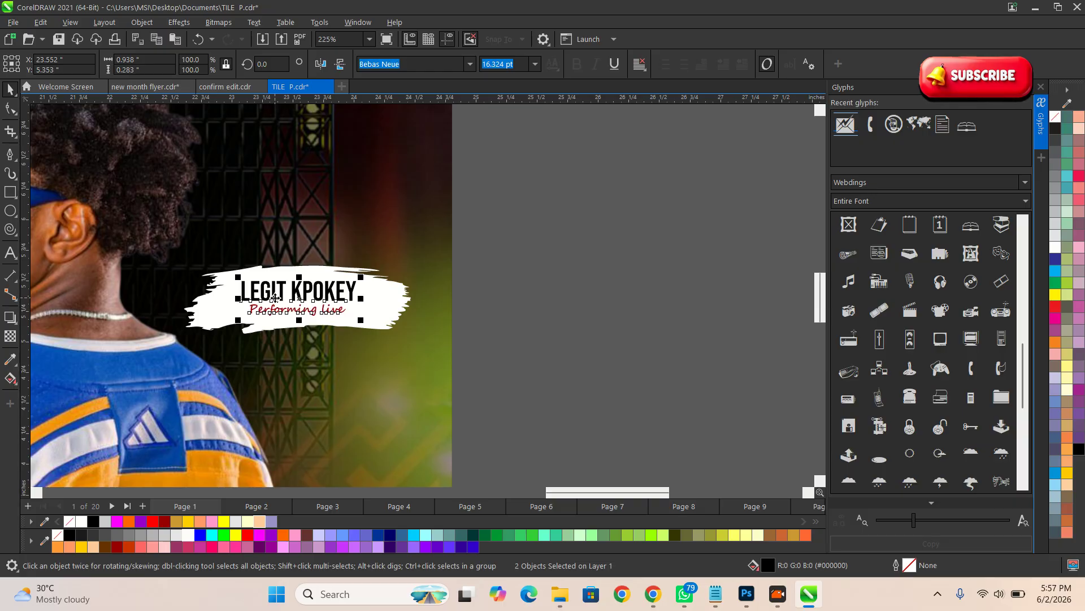
scroll(452, 311, "down", 4)
left_click(565, 339)
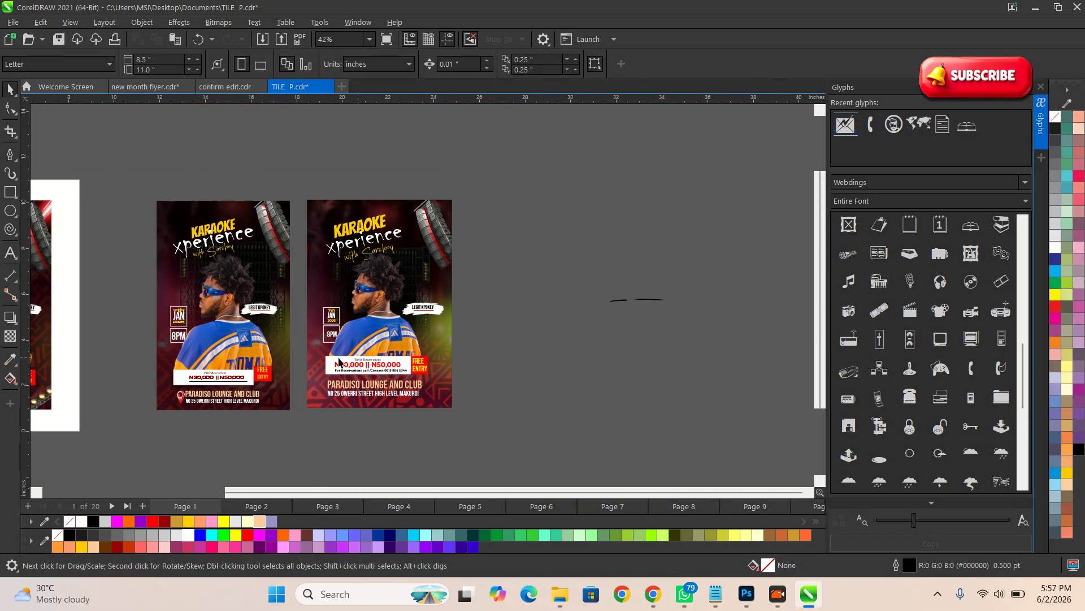
Try to copy the red location pin from the reference flyer to beside the new flyer's venue text.
key("F2")
left_click_drag(149, 369, 249, 432)
scroll(296, 267, "up", 1)
left_click(297, 281)
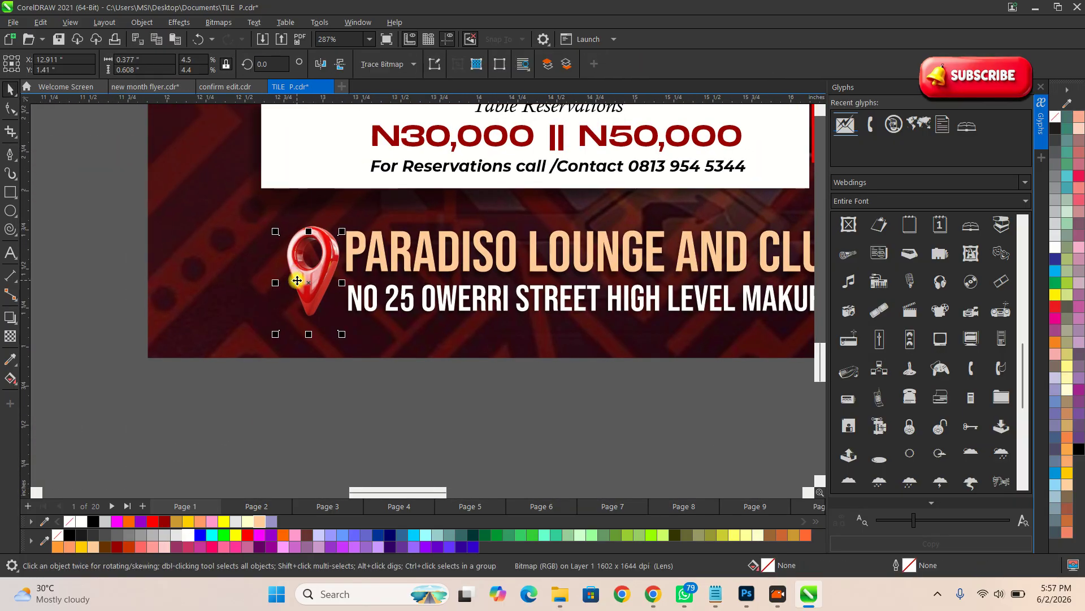
scroll(297, 280, "down", 3)
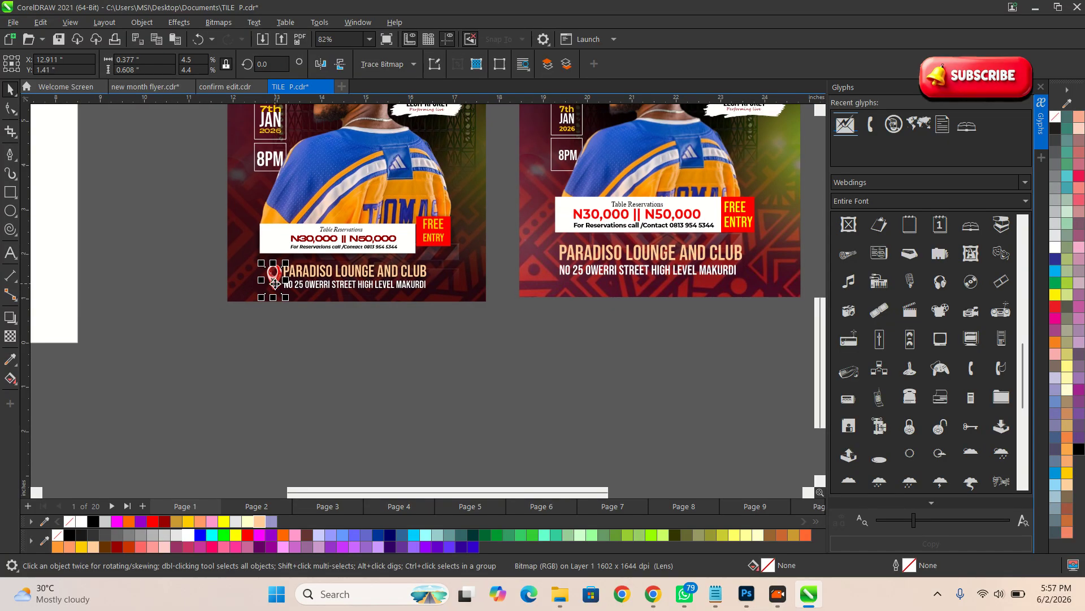
left_click_drag(275, 283, 549, 264)
scroll(548, 264, "up", 1)
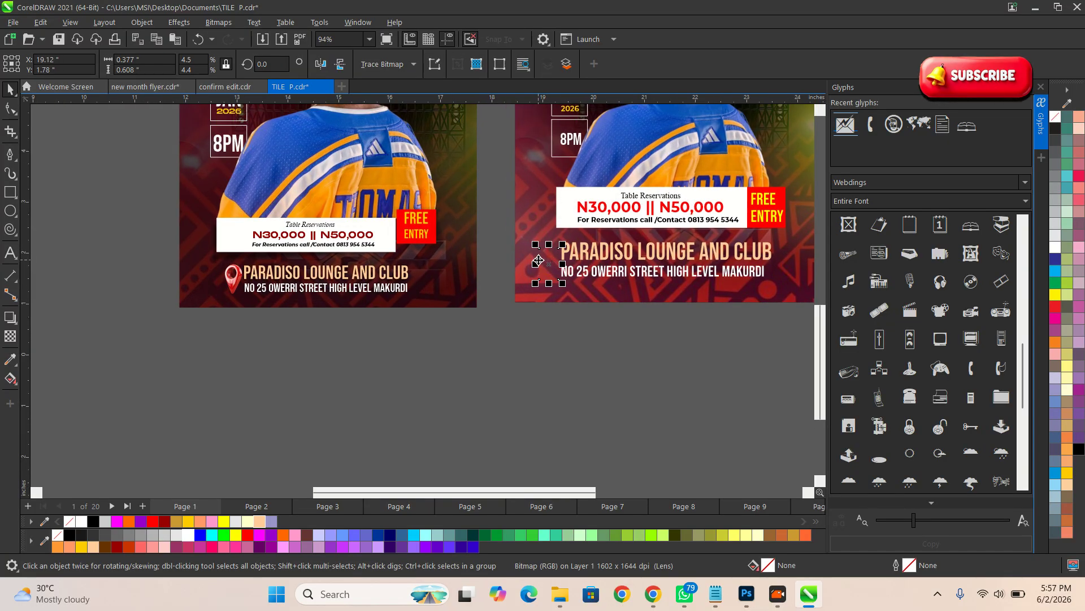
Move the copied location pin off the new flyer onto the pasteboard and delete it.
scroll(538, 261, "down", 3)
left_click_drag(516, 233, 554, 300)
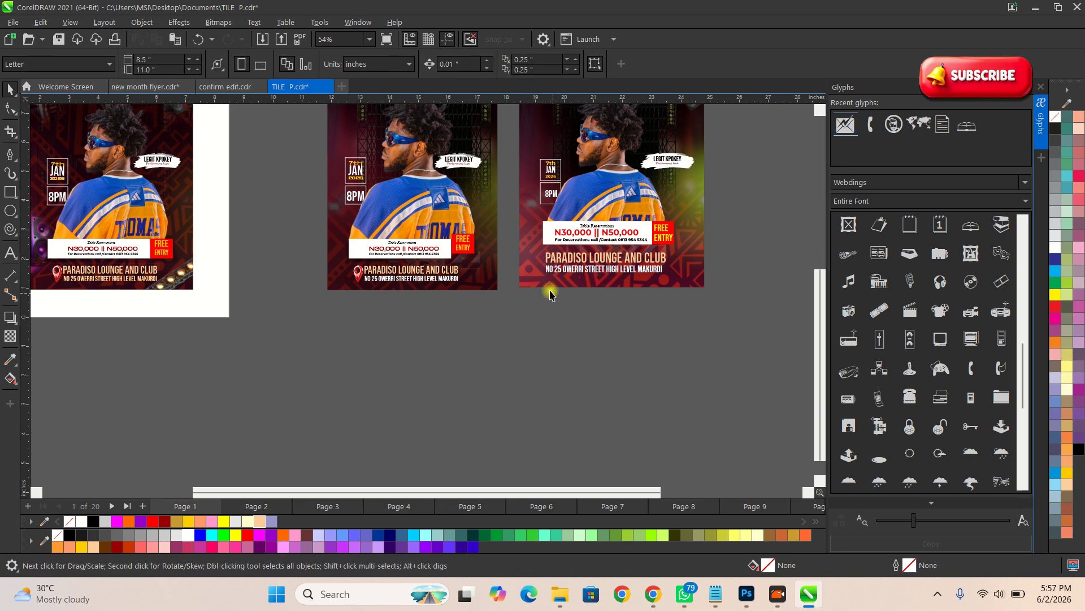
left_click_drag(540, 268, 537, 310)
scroll(538, 310, "up", 3)
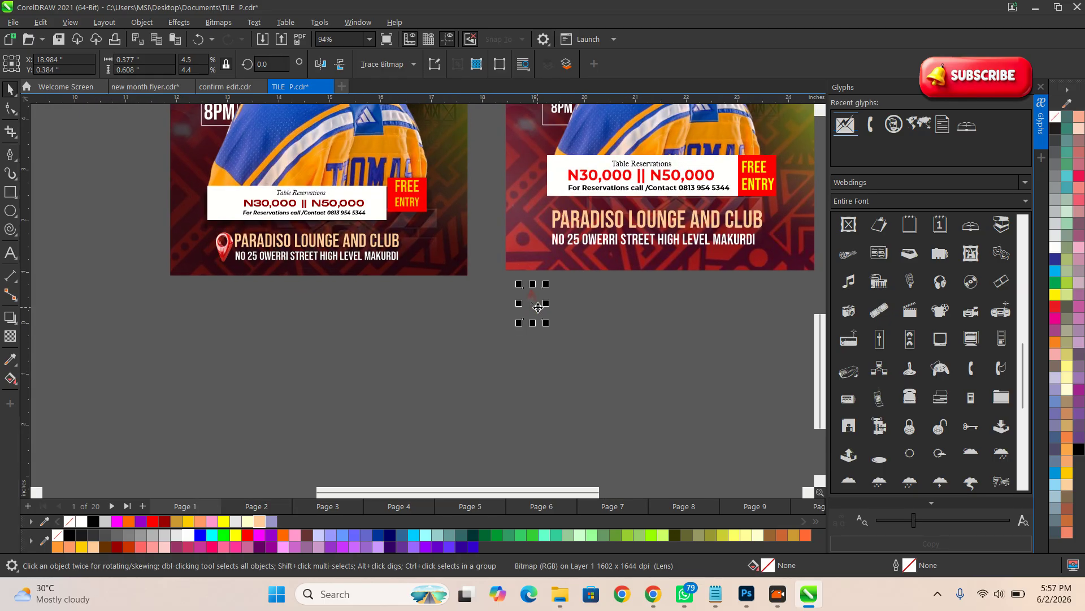
scroll(534, 298, "up", 5)
key("Delete")
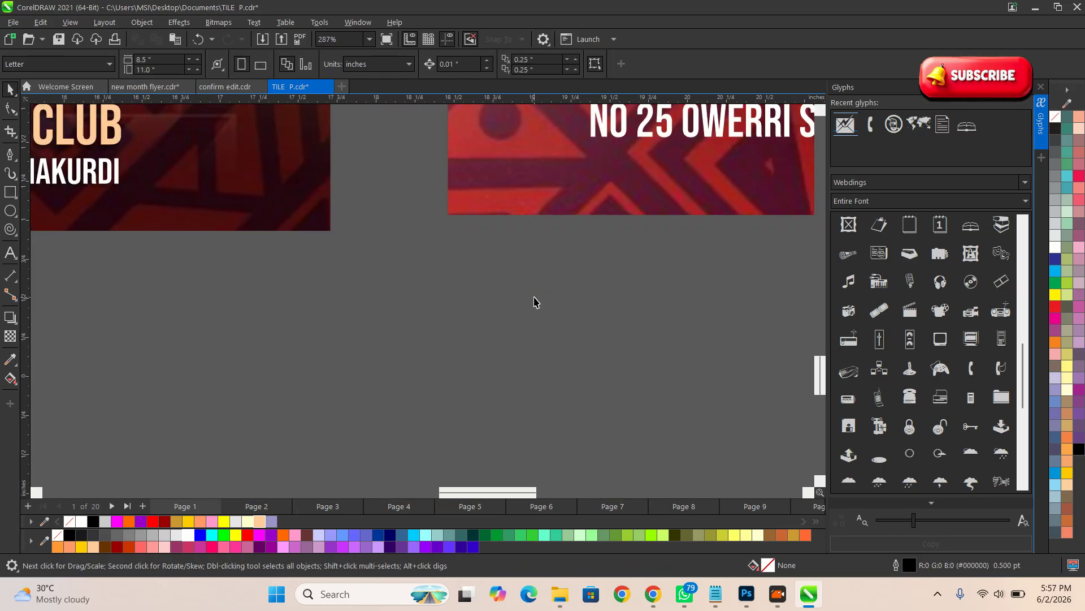
Try copying the location pin beside the new flyer's address lines again, and undo the placement.
scroll(534, 302, "down", 3)
scroll(39, 261, "down", 1)
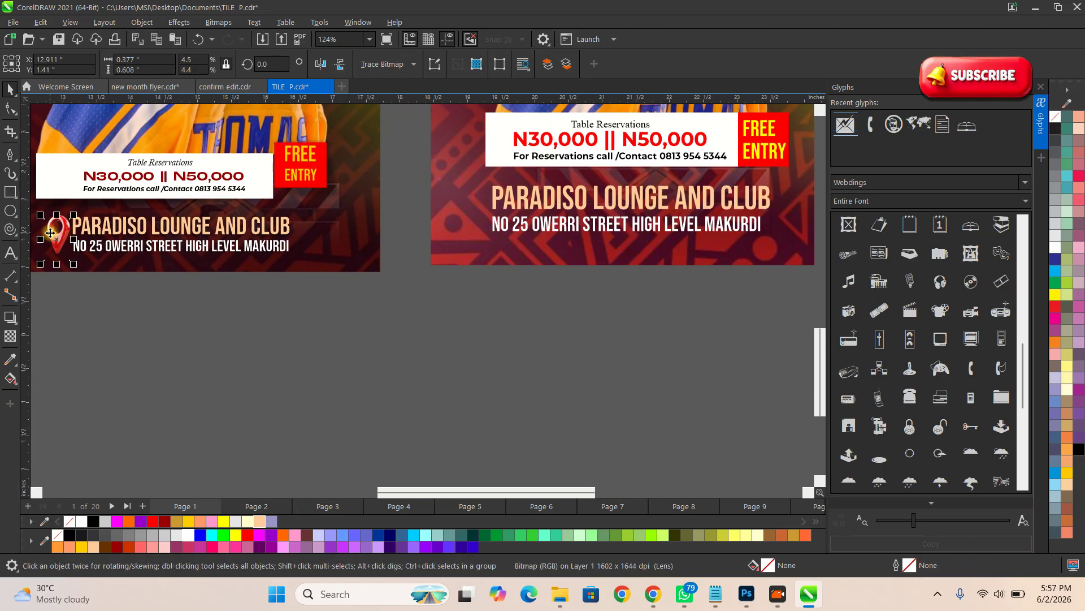
left_click_drag(56, 235, 470, 221)
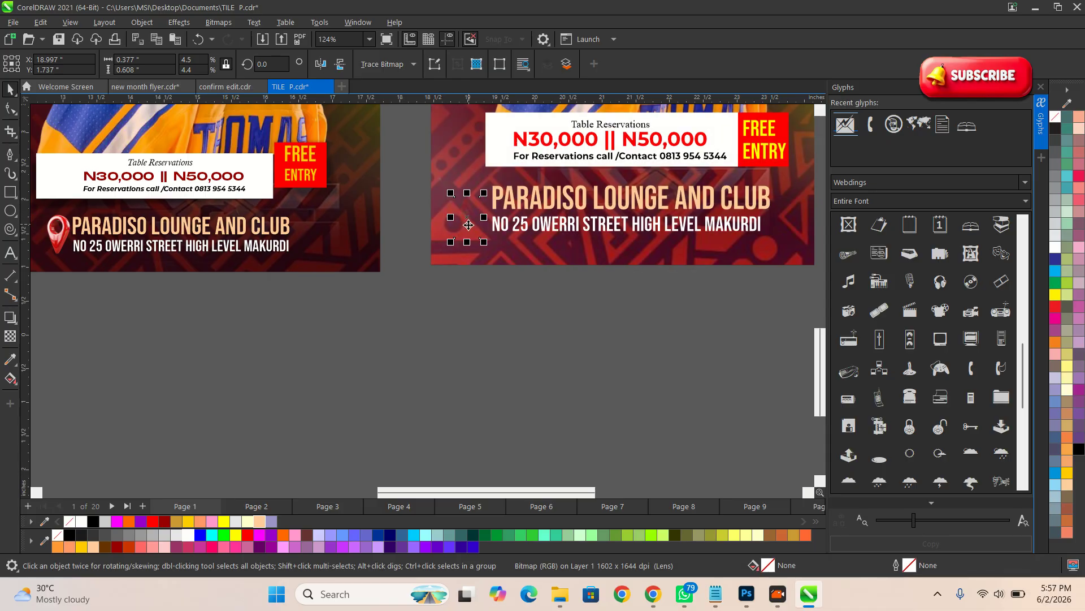
scroll(497, 327, "down", 3)
key("ctrl+z")
Place a copy of the red location pin in front of the PARADISO LOUNGE AND CLUB lines on the new flyer.
scroll(173, 326, "up", 4)
left_click_drag(231, 226, 715, 204)
scroll(714, 204, "down", 6)
scroll(543, 325, "up", 3)
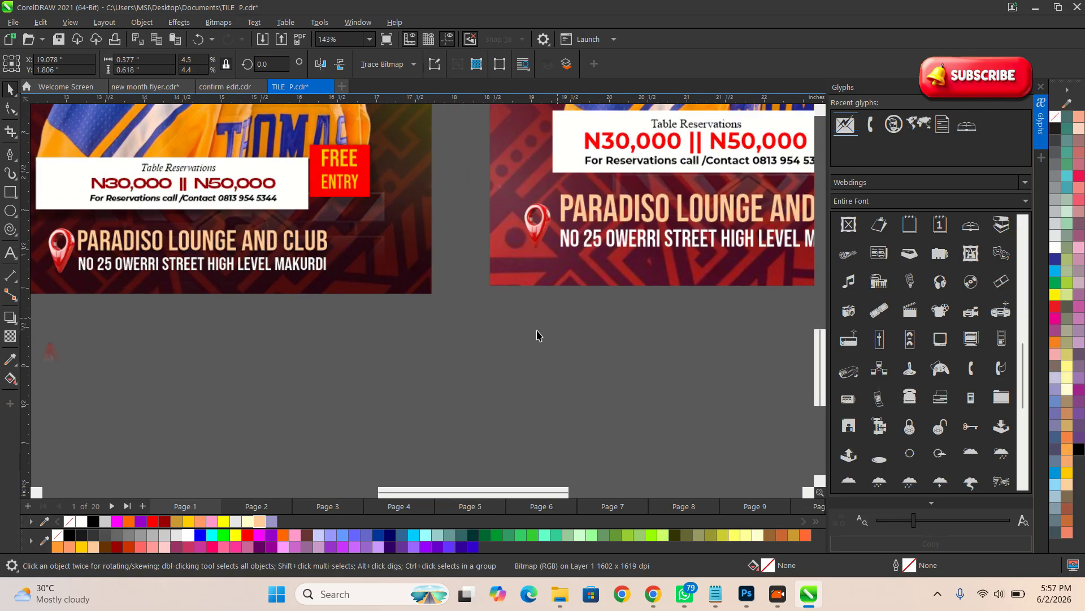
scroll(509, 395, "down", 5)
scroll(683, 360, "up", 3)
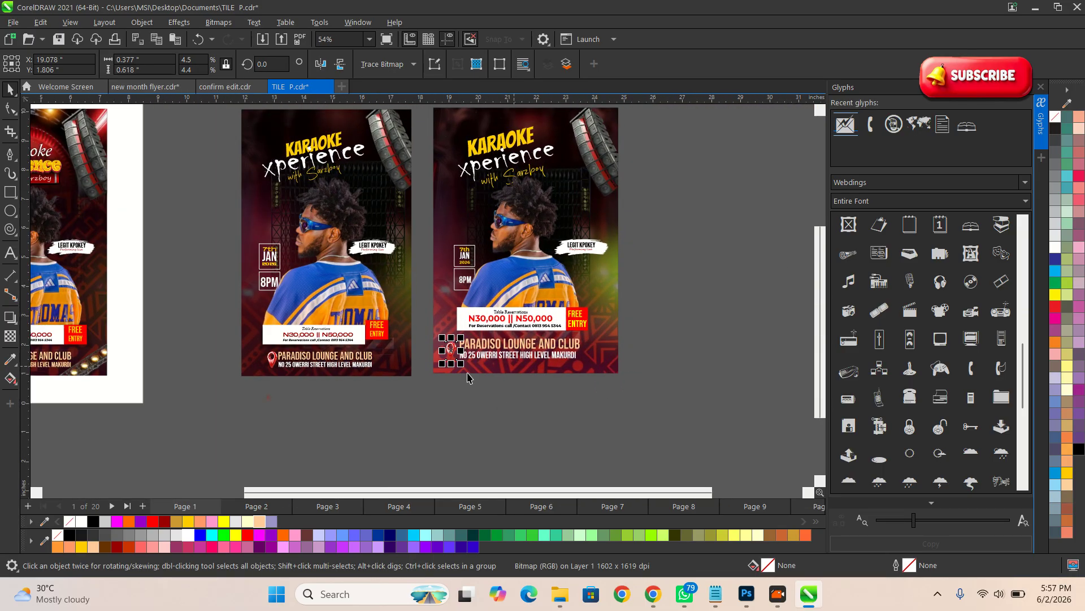
scroll(337, 405, "down", 4)
scroll(651, 334, "up", 2)
scroll(267, 451, "up", 1)
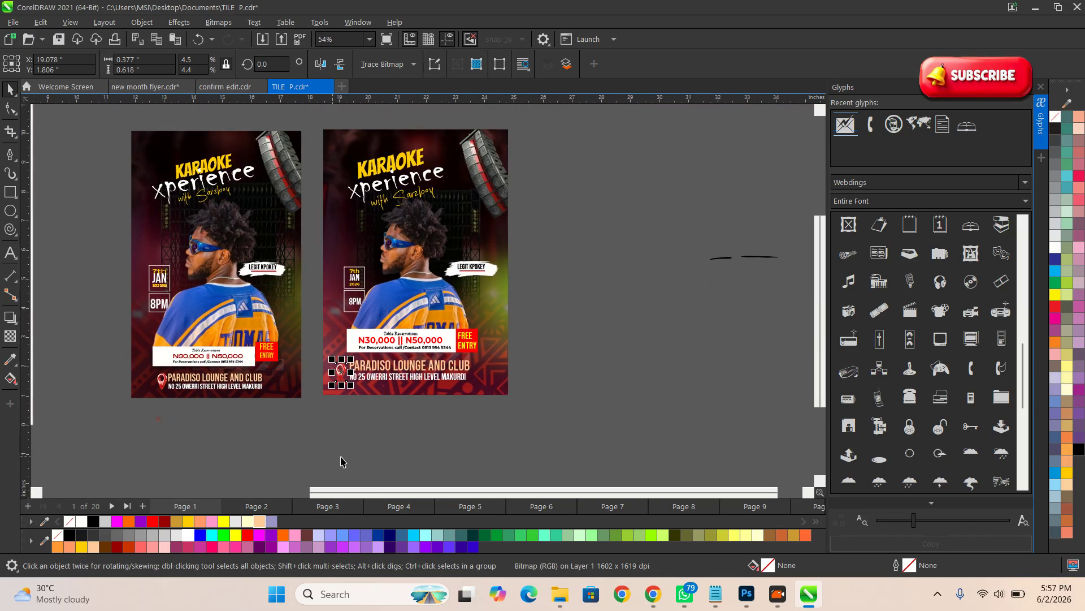
Inside the new flyer's PowerClip, extend the red pattern's fountain transparency downward past its lower edge to fade it, and finish editing.
double_click(497, 359)
left_click(512, 411)
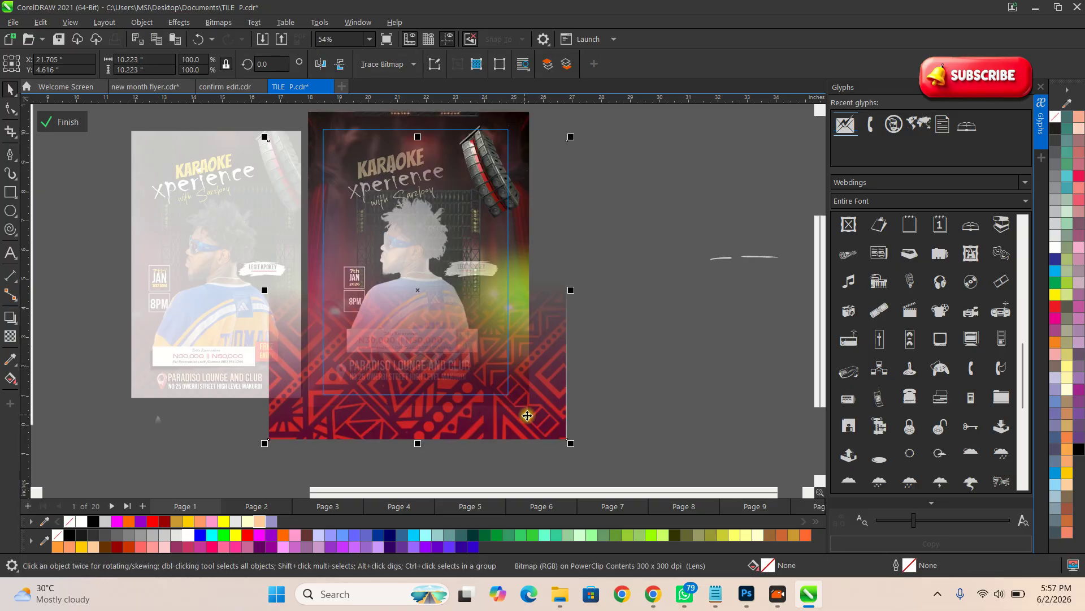
left_click(10, 337)
scroll(451, 405, "down", 2)
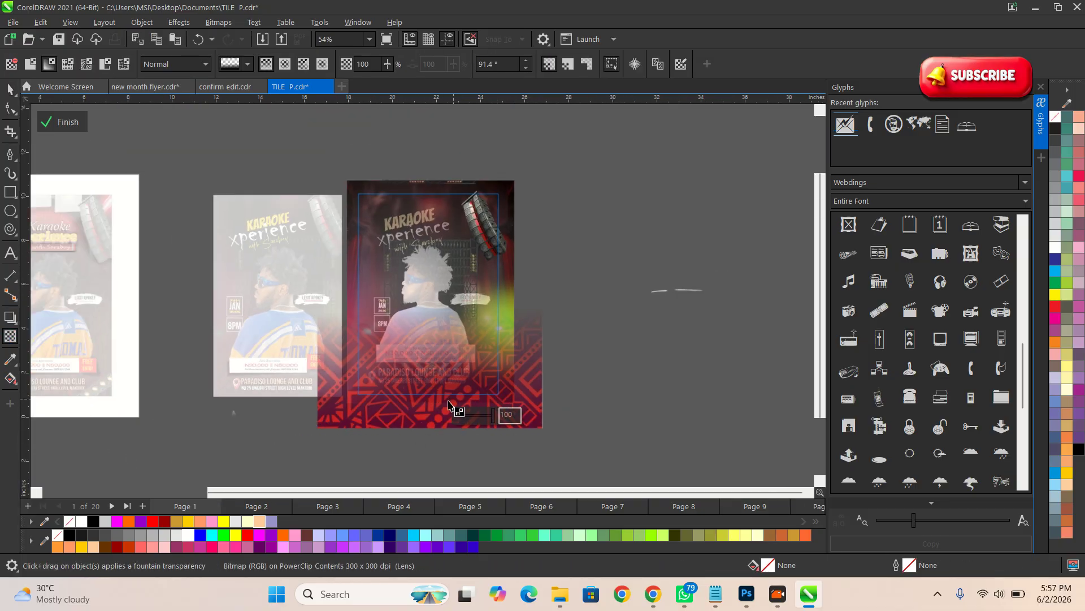
left_click_drag(435, 421, 446, 457)
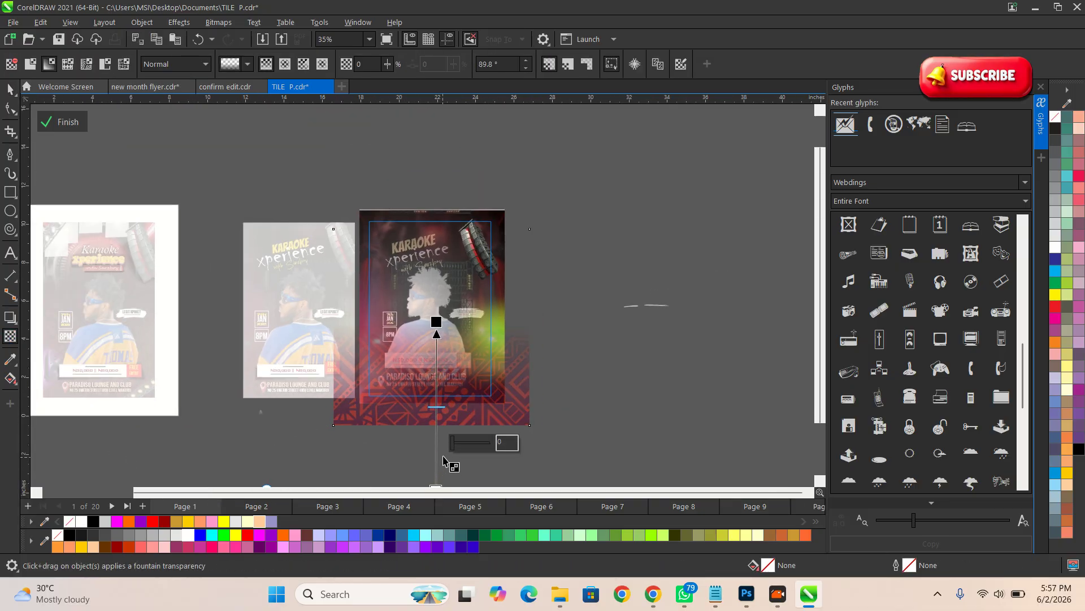
key("space")
left_click(69, 123)
scroll(436, 432, "up", 5)
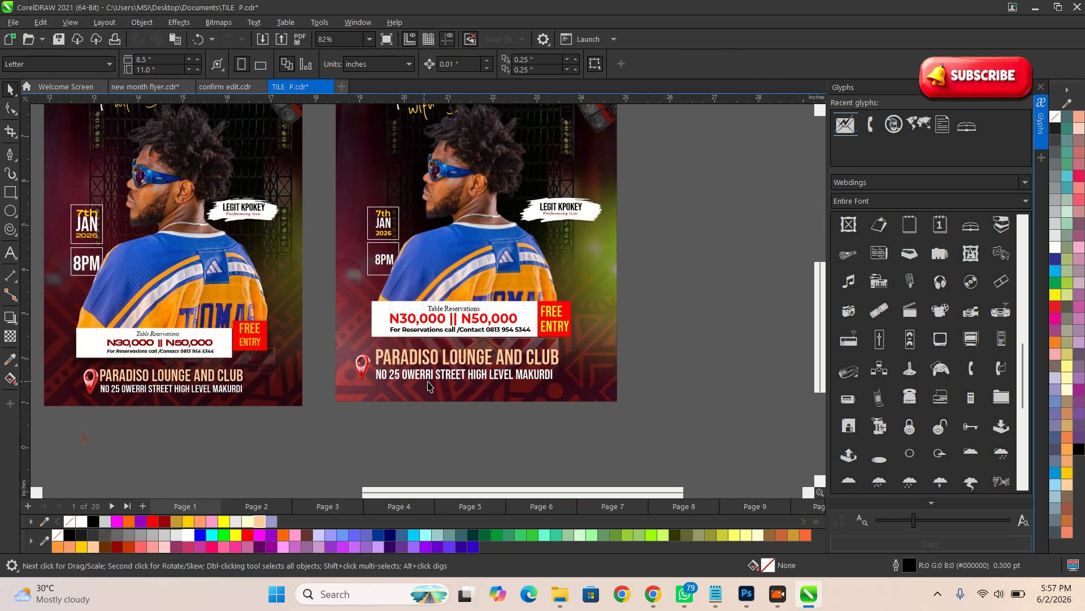
scroll(458, 386, "down", 2)
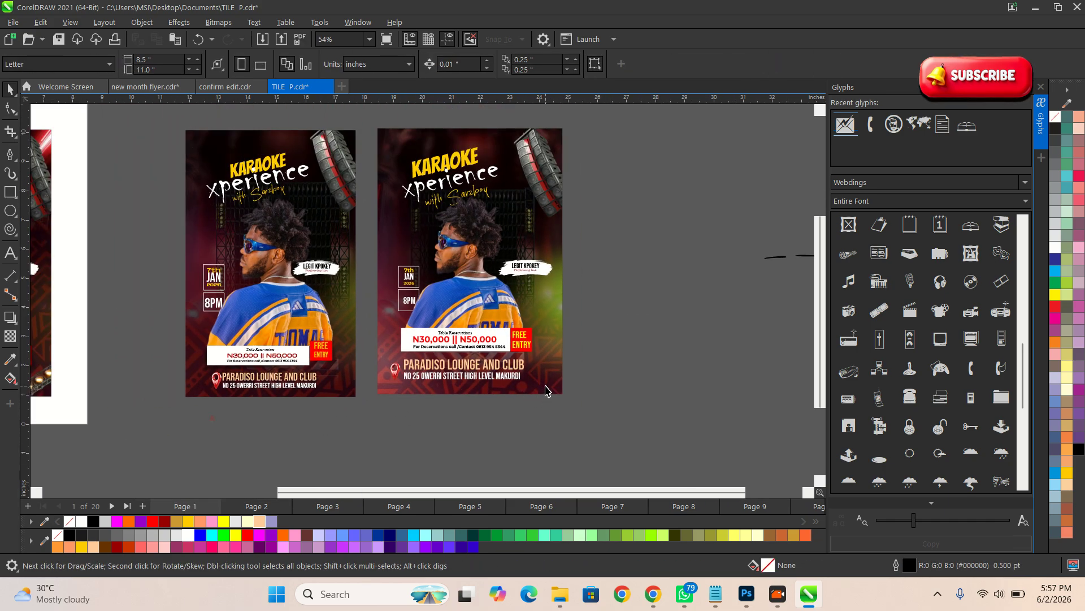
scroll(545, 390, "down", 2)
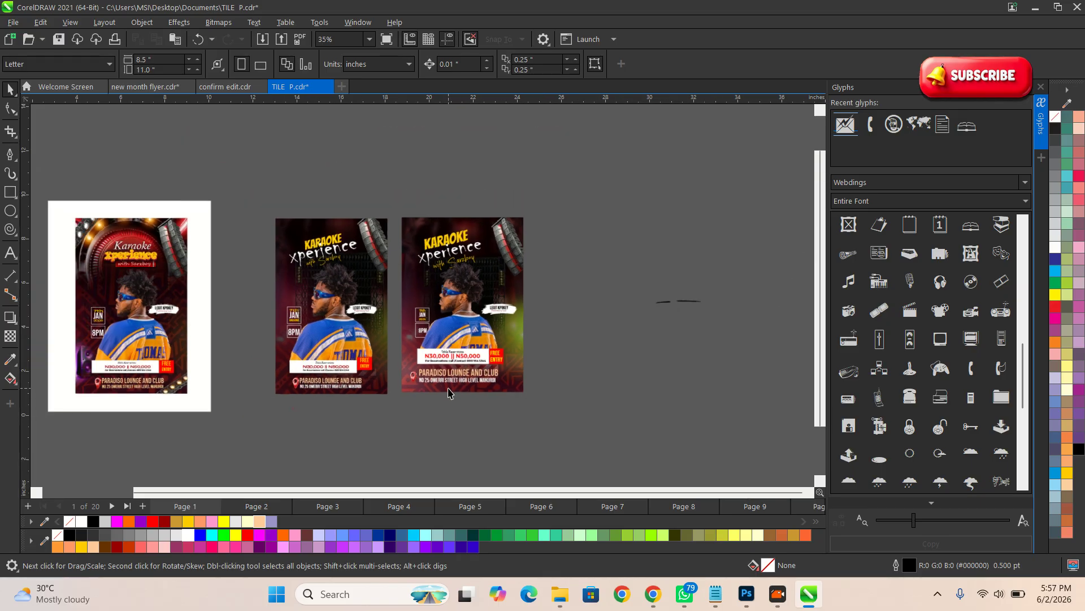
scroll(384, 344, "up", 3)
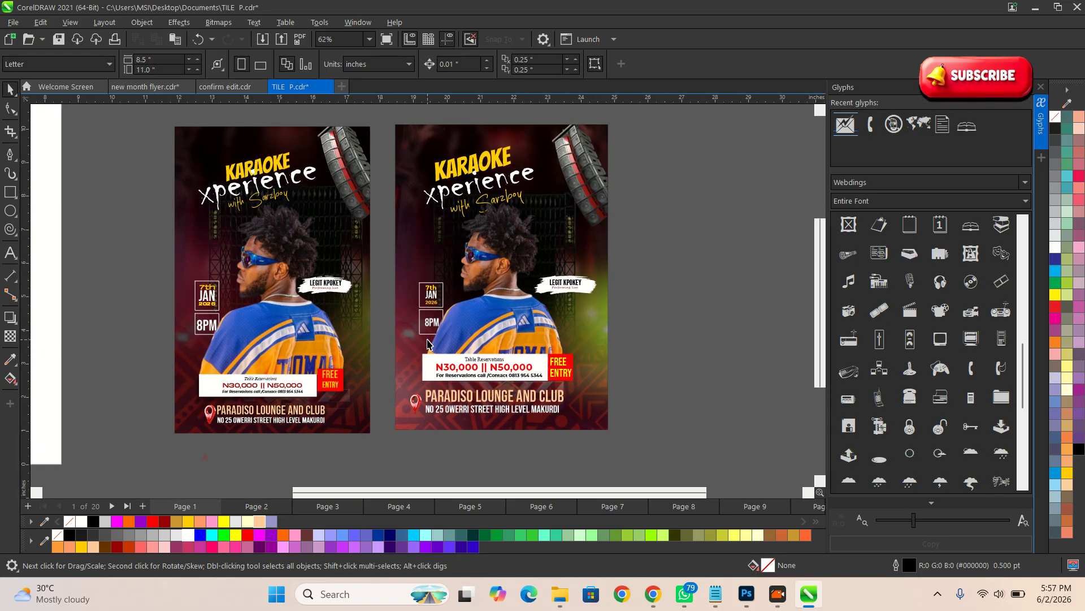